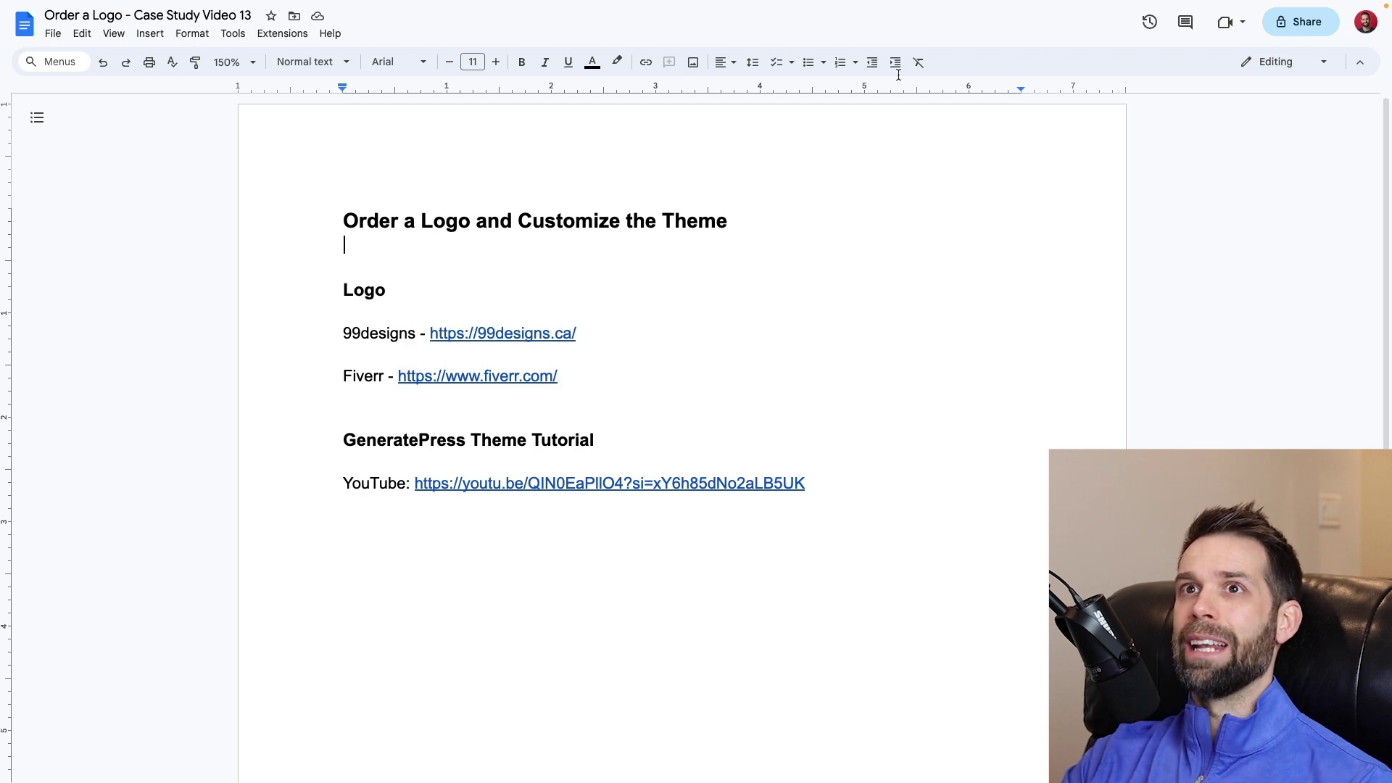
Exit Chrome full screen so the tabs around the 'Order a Logo' notes document show.
{"action": "mouse_move", "coordinate": [21, 4]}
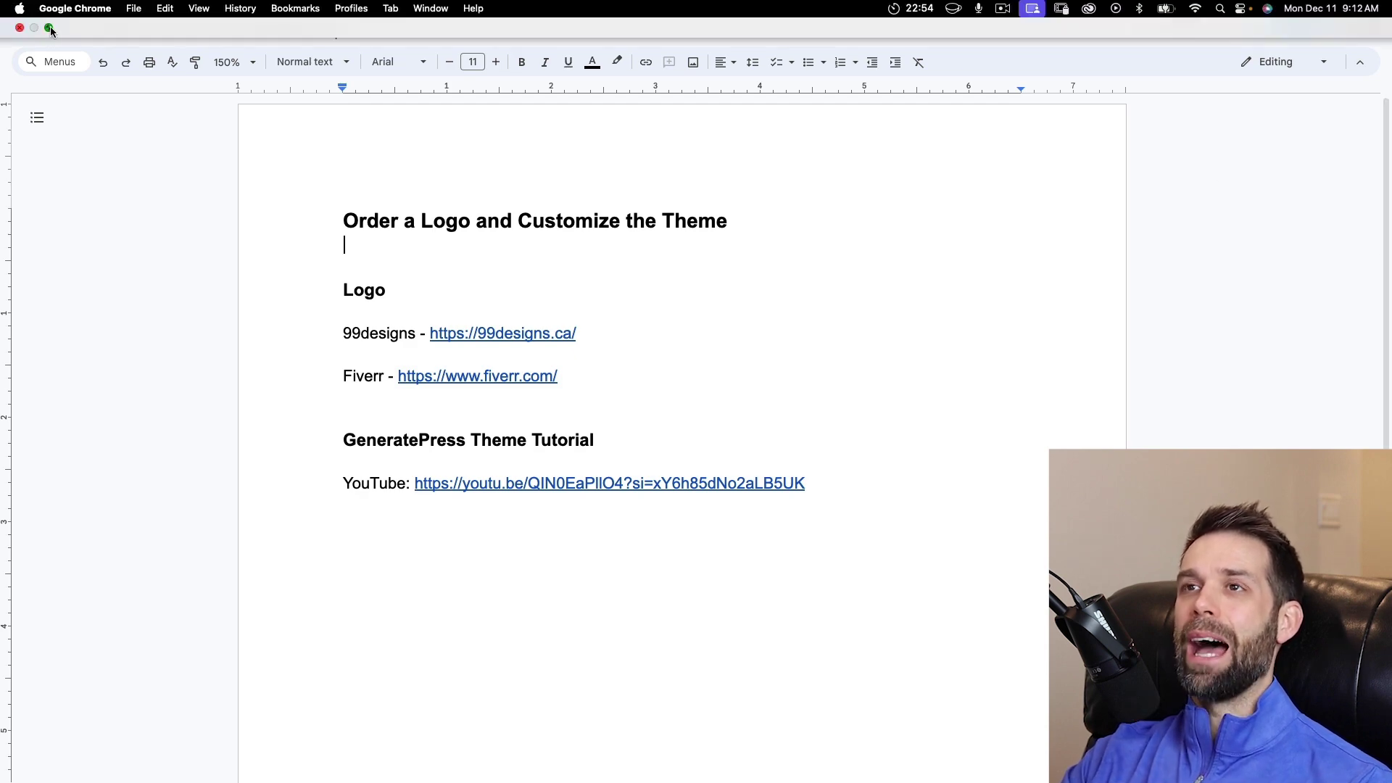
{"action": "left_click", "coordinate": [50, 28]}
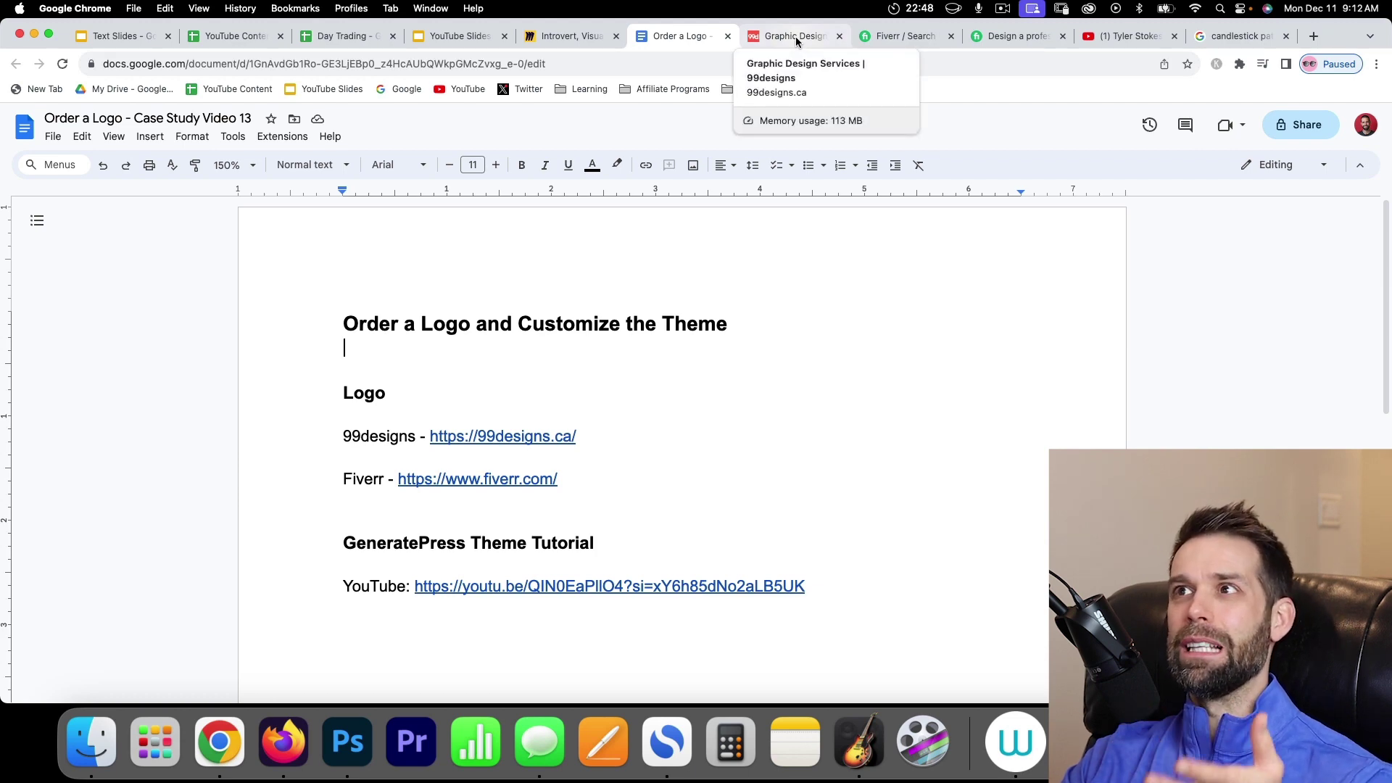
Review 99designs categories (Logo design from C$409), then view Fiverr's 'logo design' search results.
{"action": "left_click", "coordinate": [796, 38]}
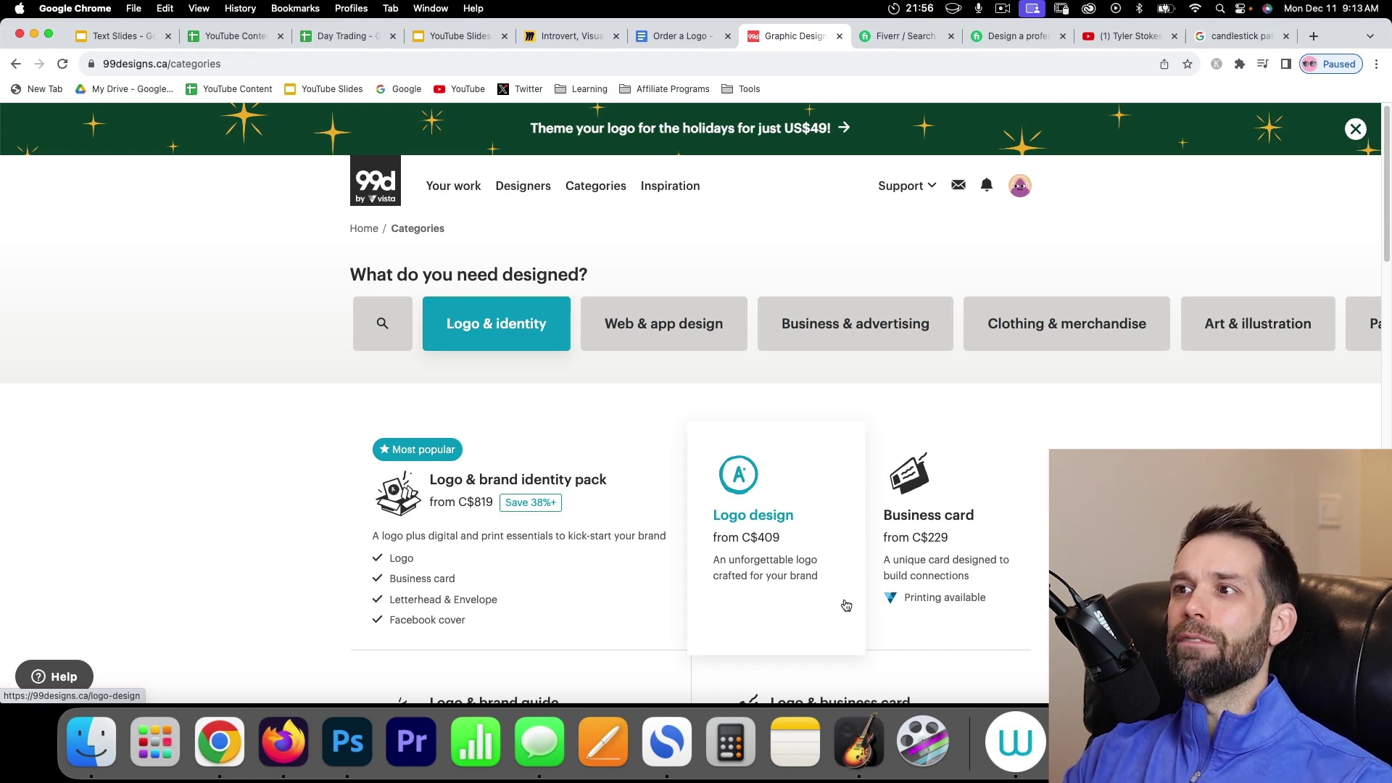
{"action": "left_click", "coordinate": [900, 44]}
{"action": "left_click", "coordinate": [148, 174]}
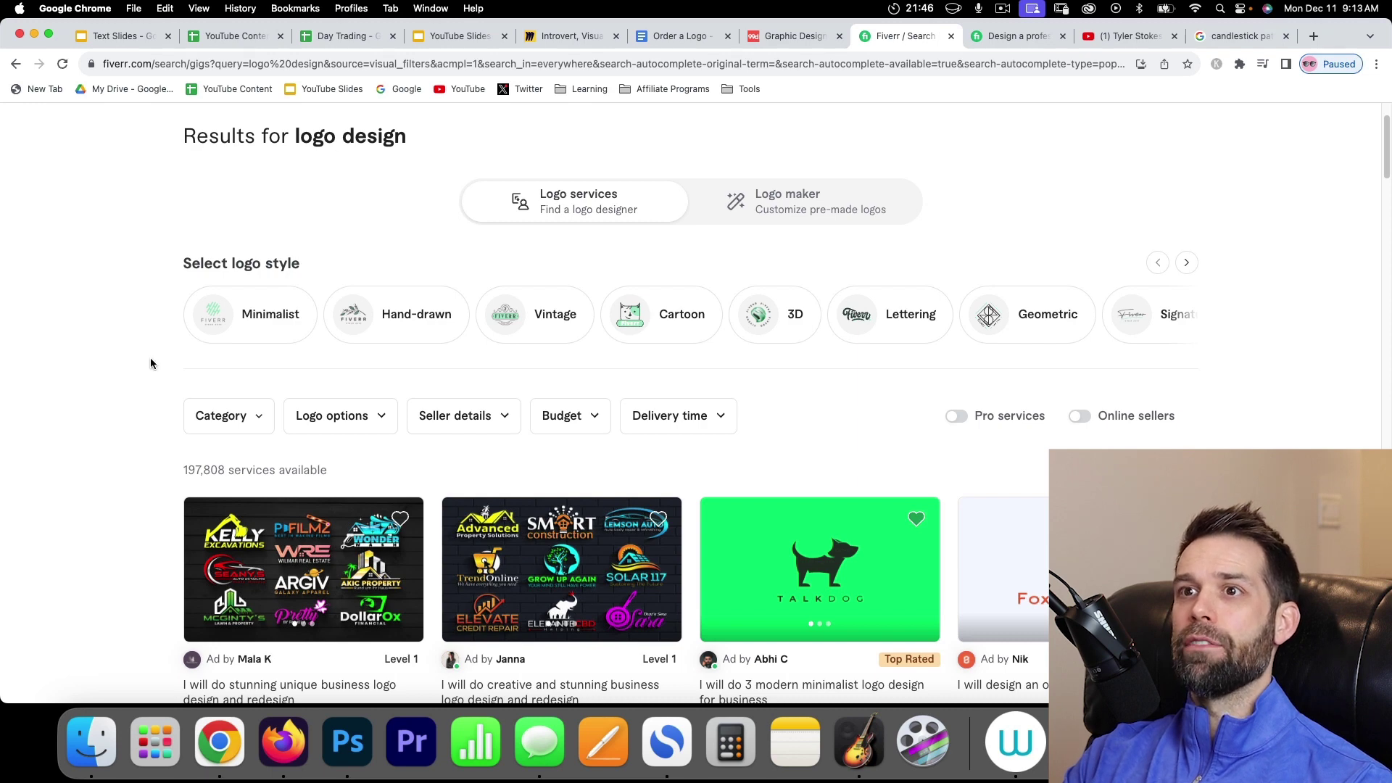
{"action": "scroll", "coordinate": [591, 503], "scroll_direction": "down", "scroll_amount": 3}
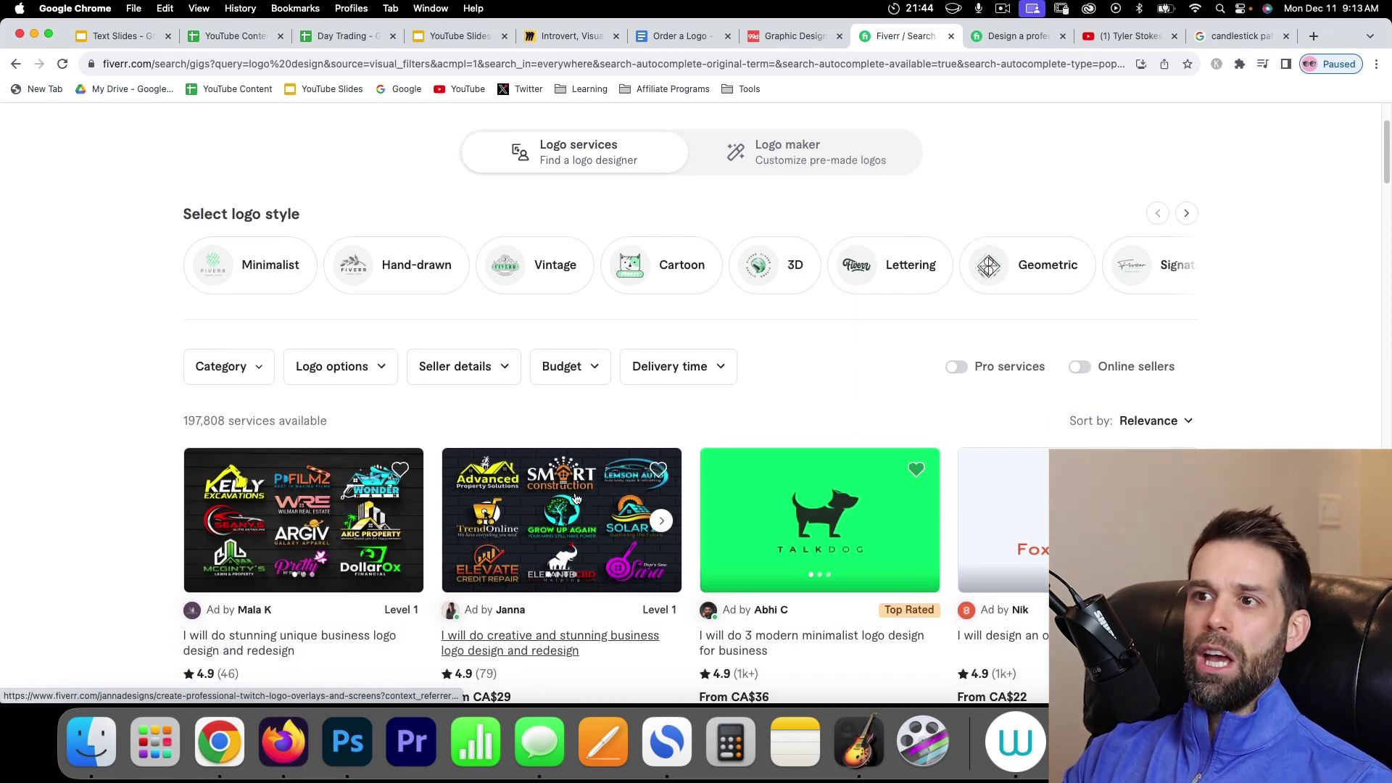
{"action": "scroll", "coordinate": [127, 453], "scroll_direction": "down", "scroll_amount": 1}
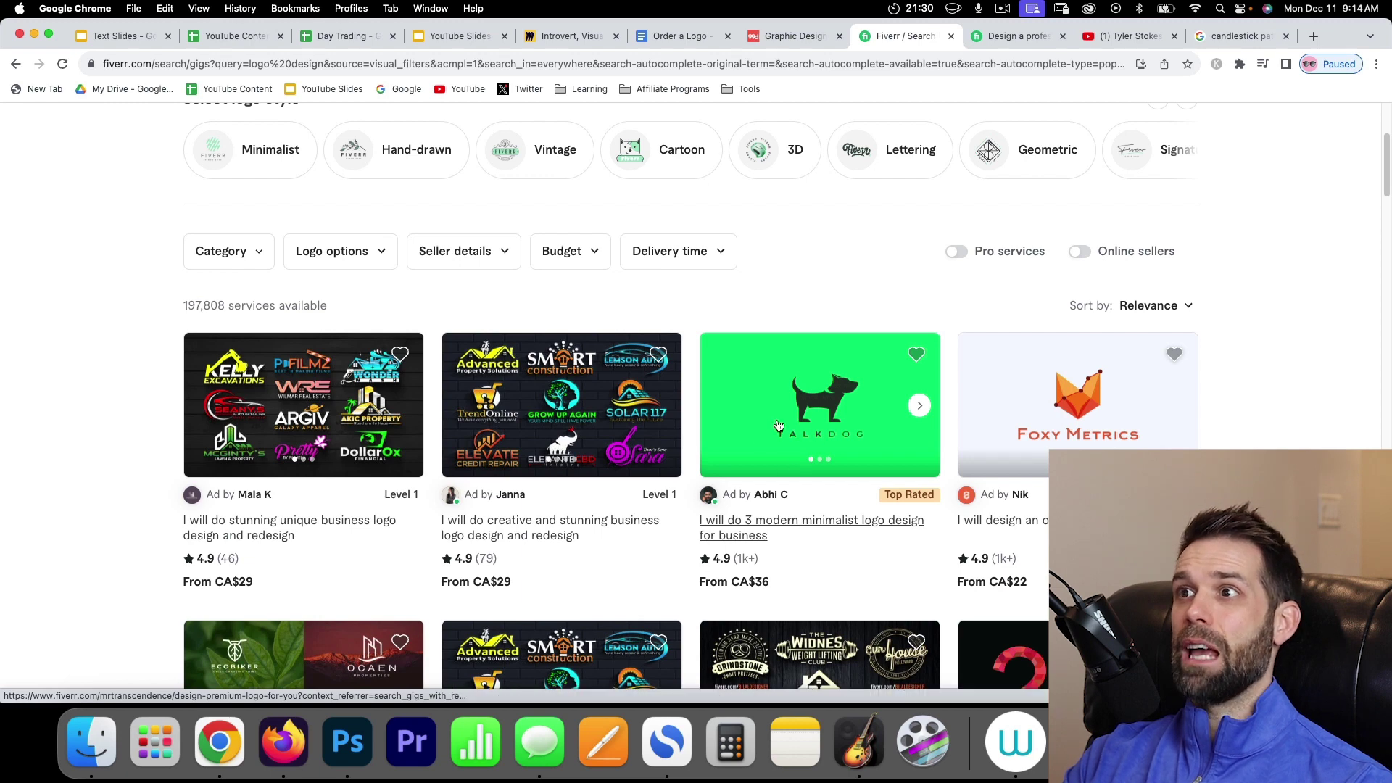
{"action": "left_click", "coordinate": [1001, 42]}
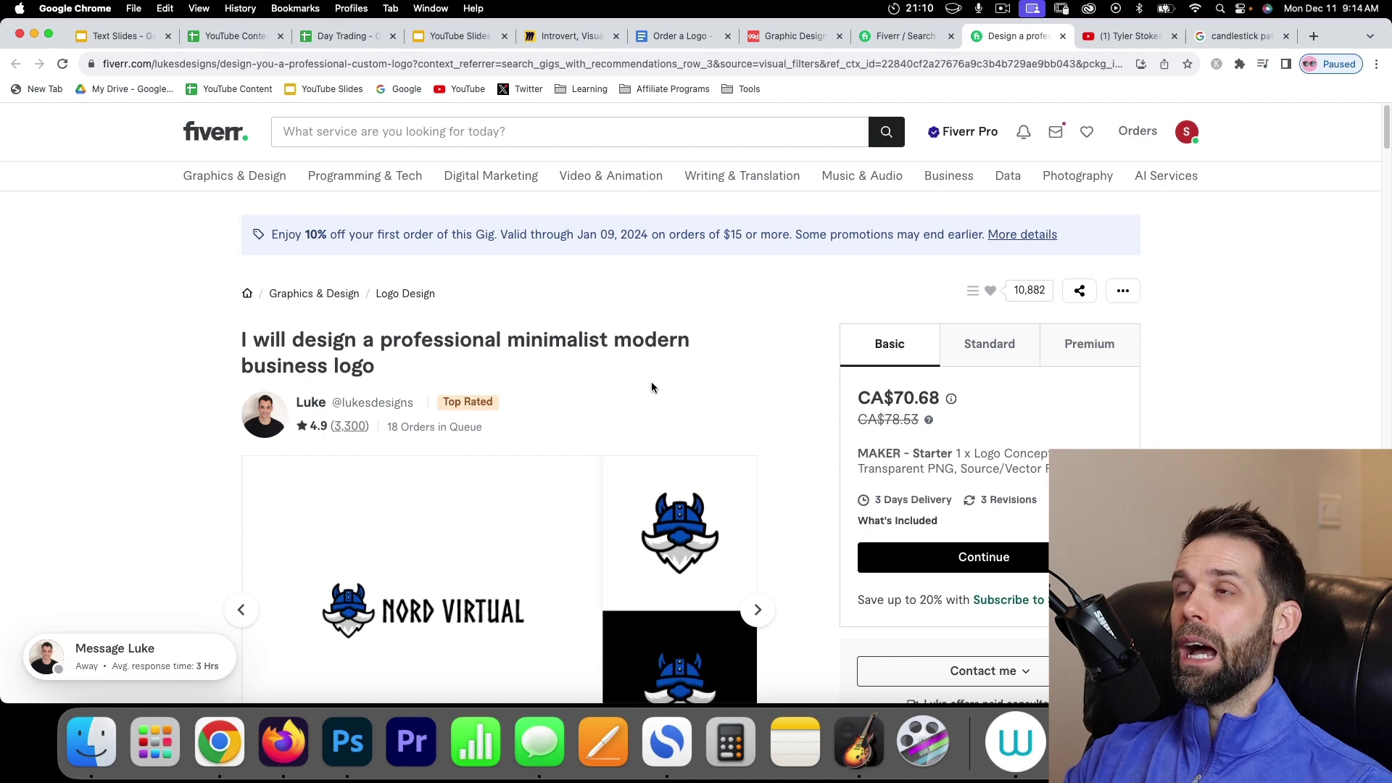
Scroll down the minimalist business logo gig page to its CA$70.68 Basic package.
{"action": "scroll", "coordinate": [715, 393], "scroll_direction": "down", "scroll_amount": 2}
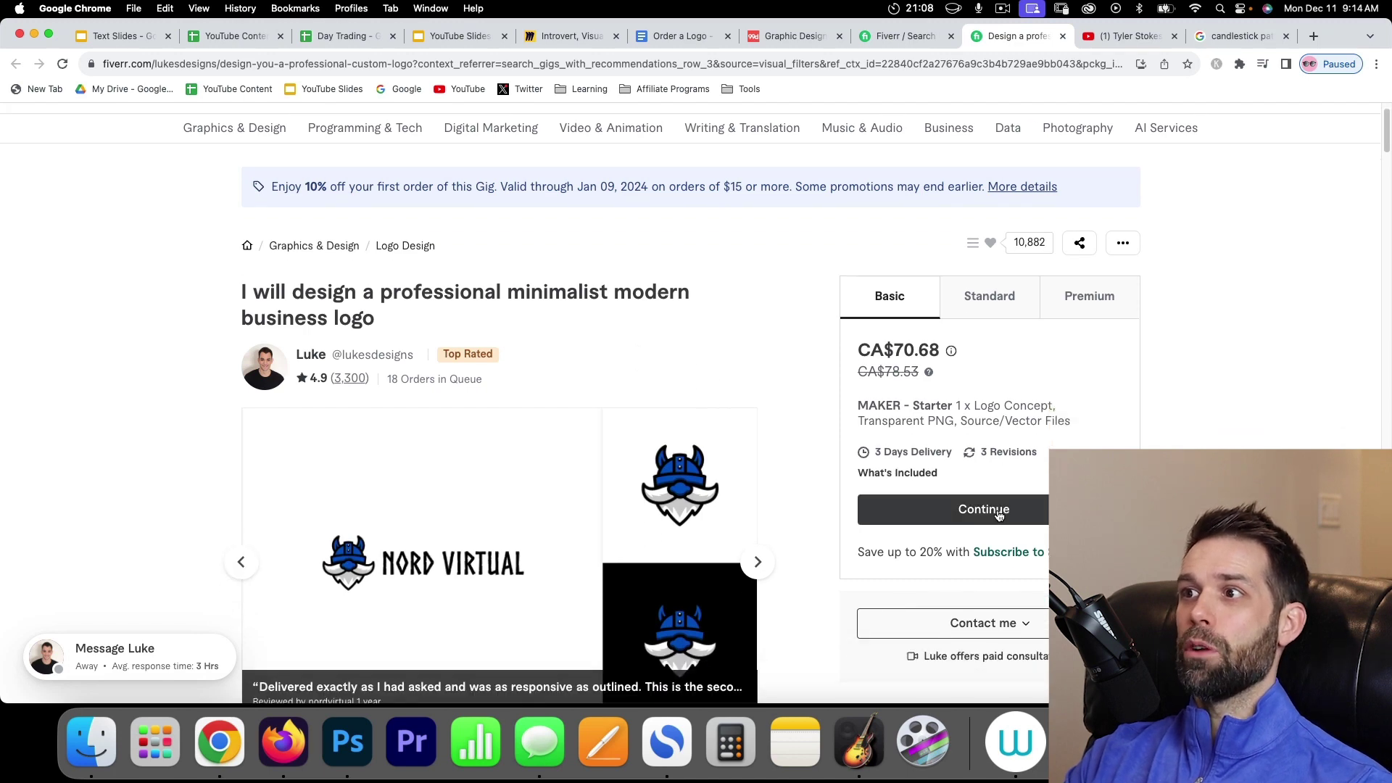
Order the Basic logo package with no extras and confirm payment at checkout.
{"action": "left_click", "coordinate": [999, 512]}
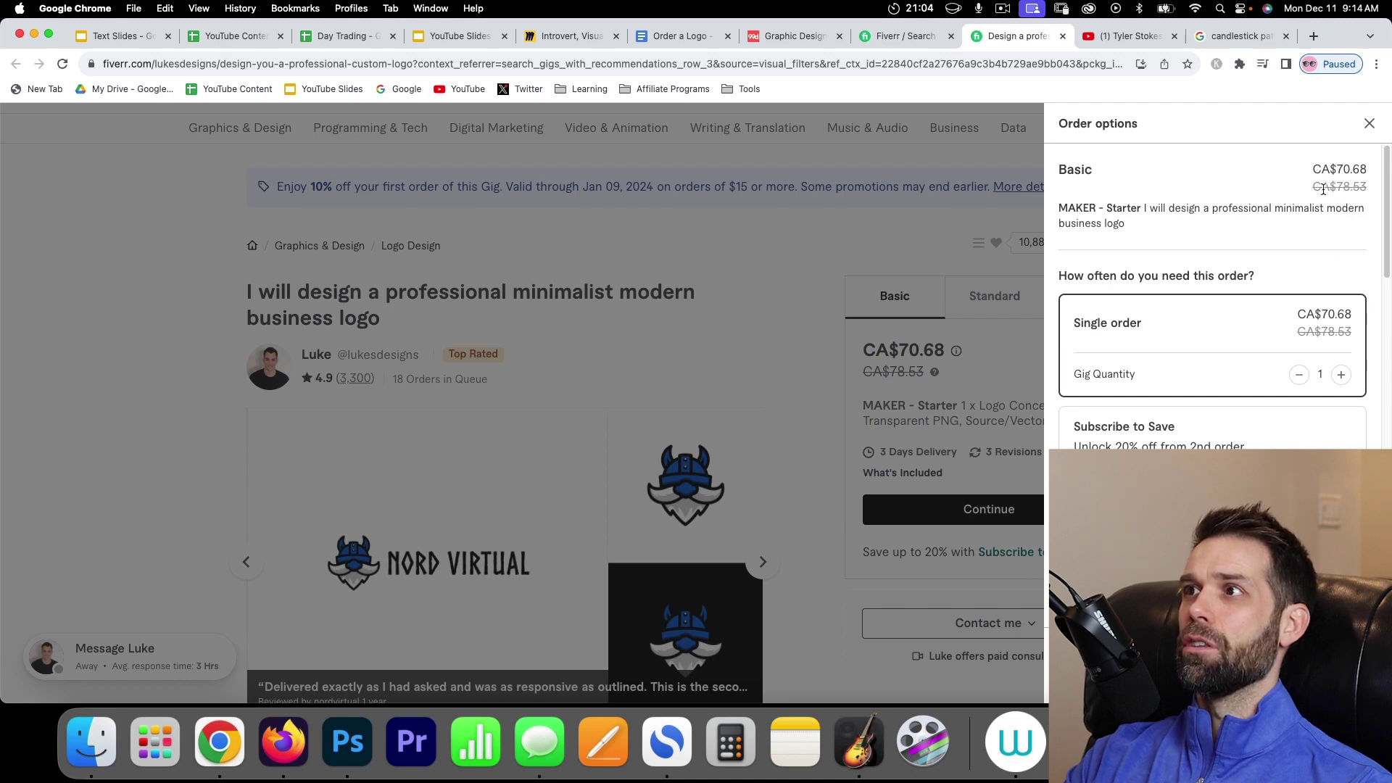
{"action": "scroll", "coordinate": [1231, 354], "scroll_direction": "down", "scroll_amount": 5}
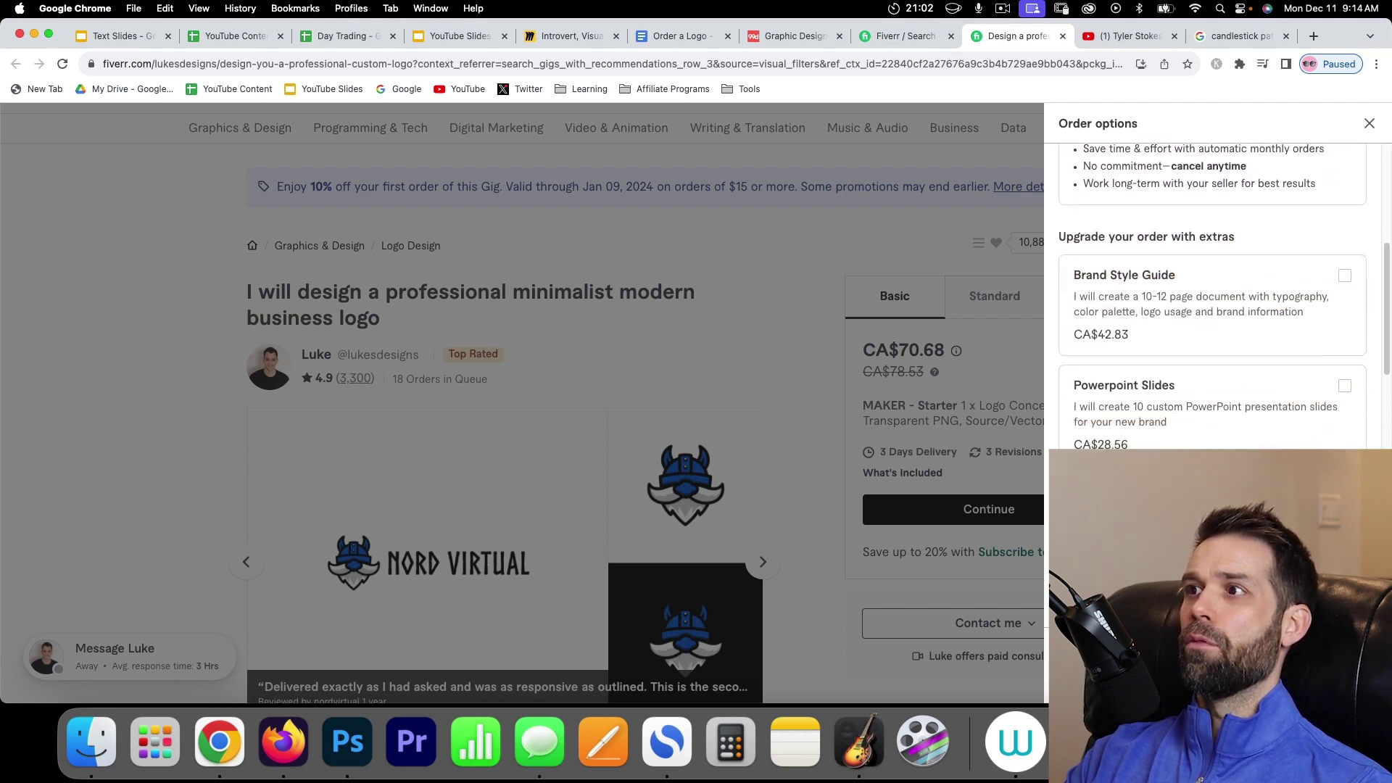
{"action": "scroll", "coordinate": [1158, 334], "scroll_direction": "up", "scroll_amount": 3}
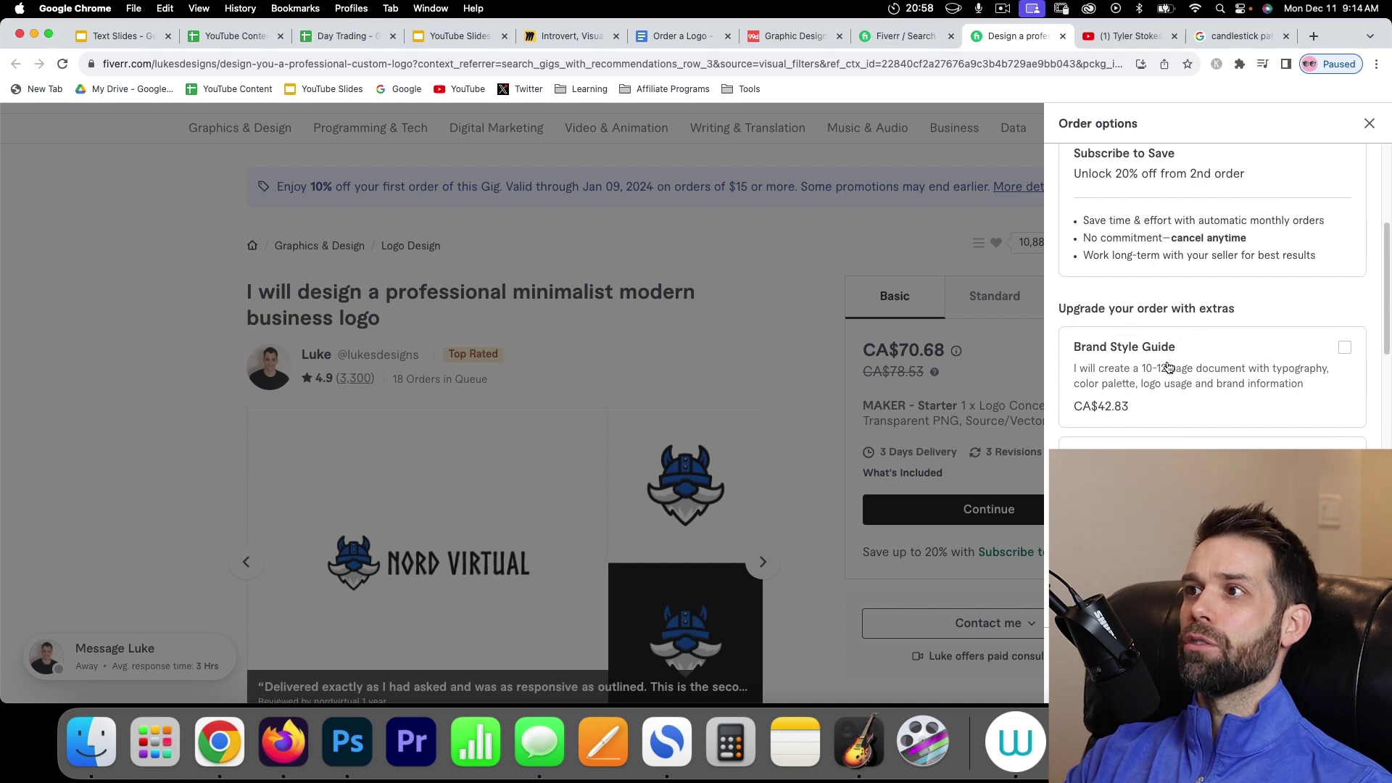
{"action": "scroll", "coordinate": [1211, 378], "scroll_direction": "down", "scroll_amount": 5}
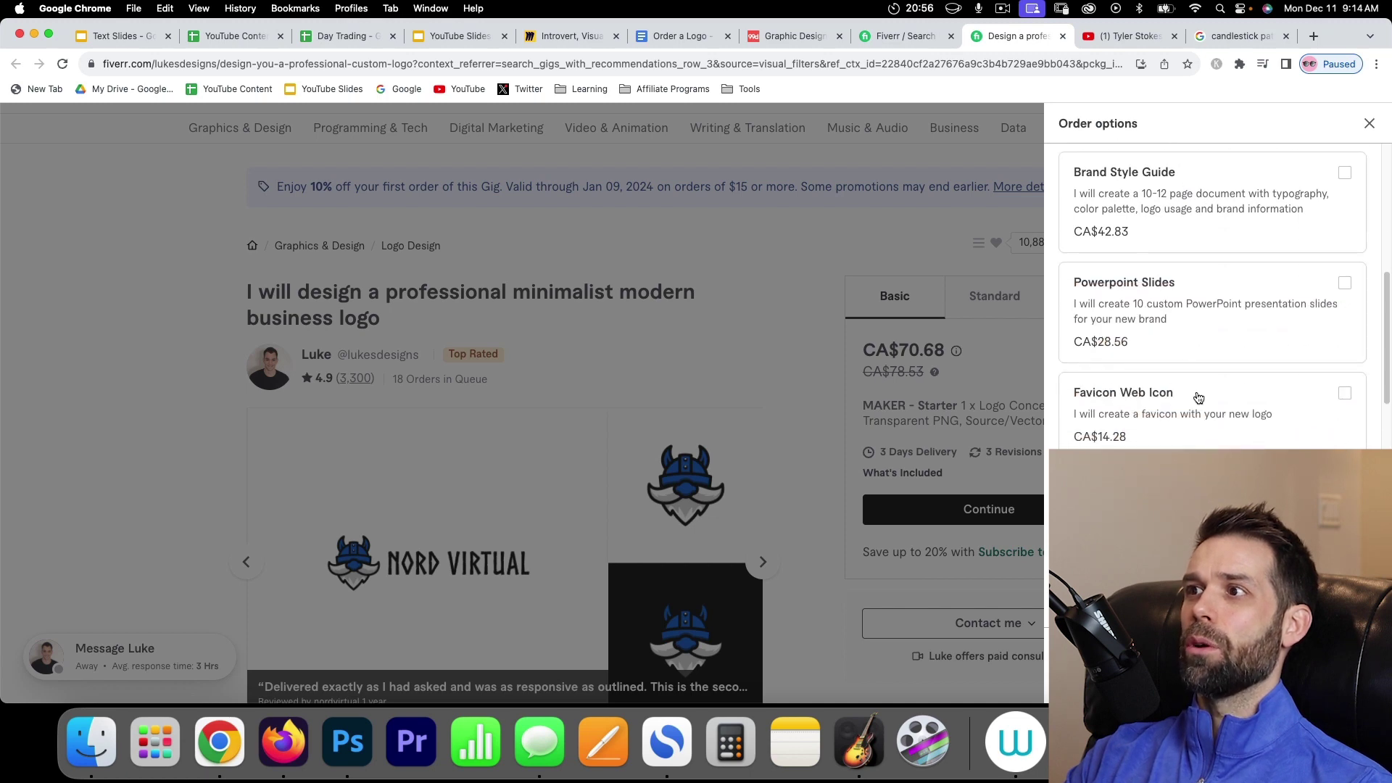
{"action": "scroll", "coordinate": [1213, 290], "scroll_direction": "down", "scroll_amount": 2}
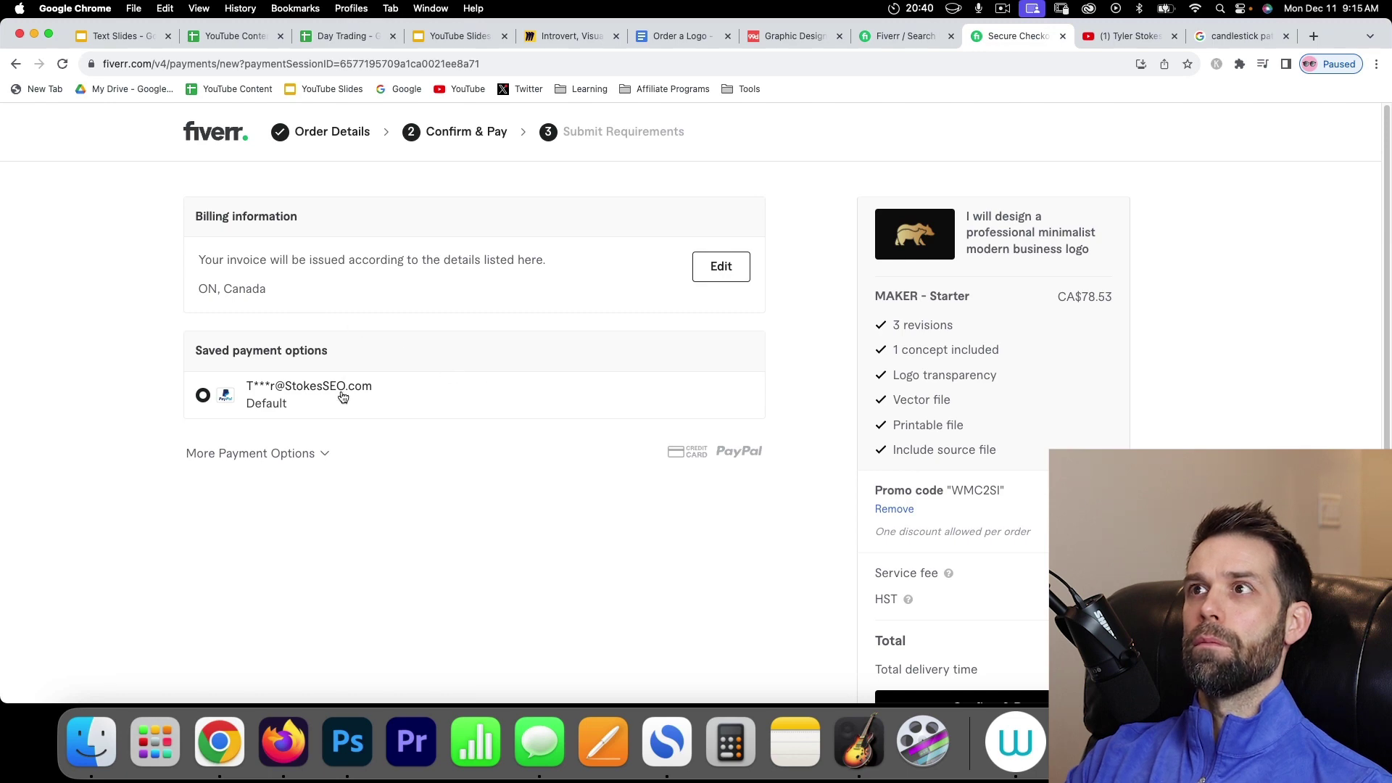
{"action": "scroll", "coordinate": [588, 528], "scroll_direction": "down", "scroll_amount": 5}
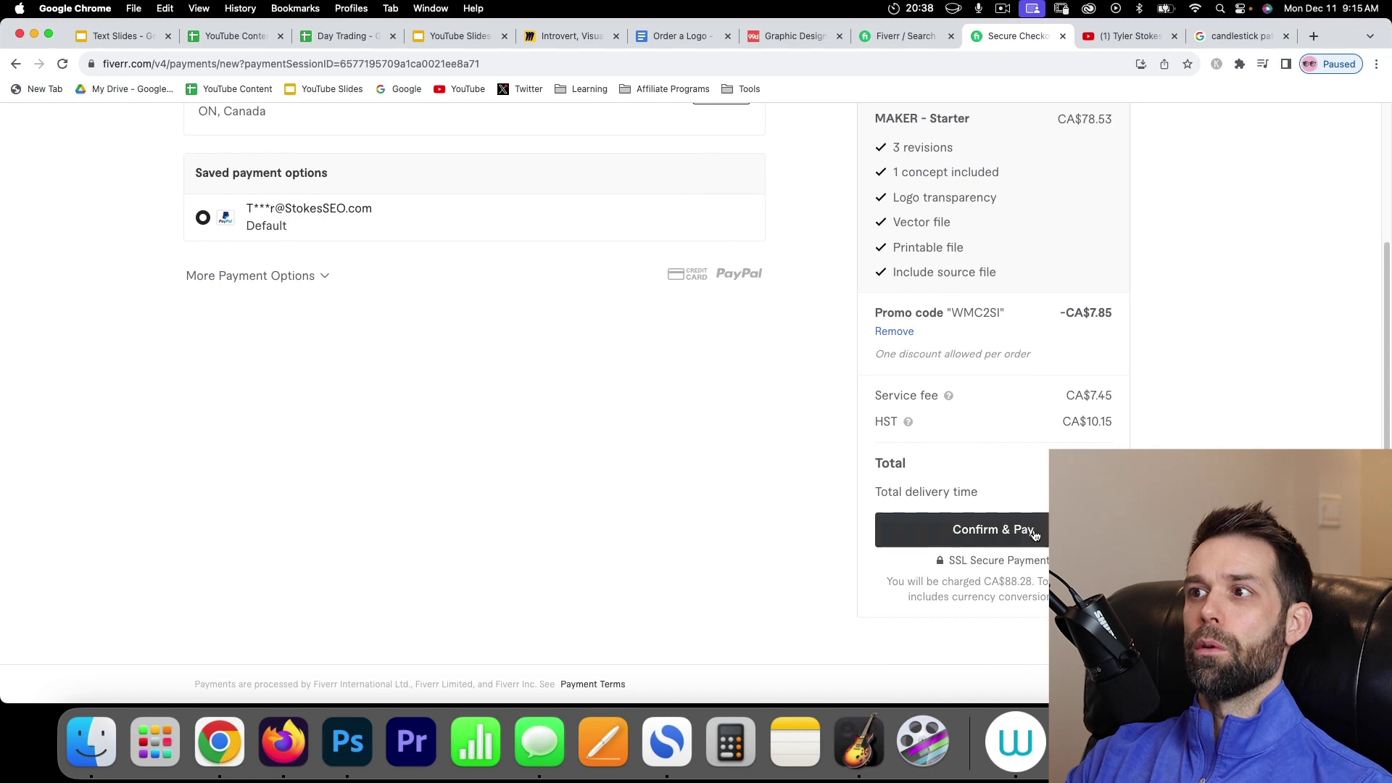
{"action": "left_click", "coordinate": [1001, 532]}
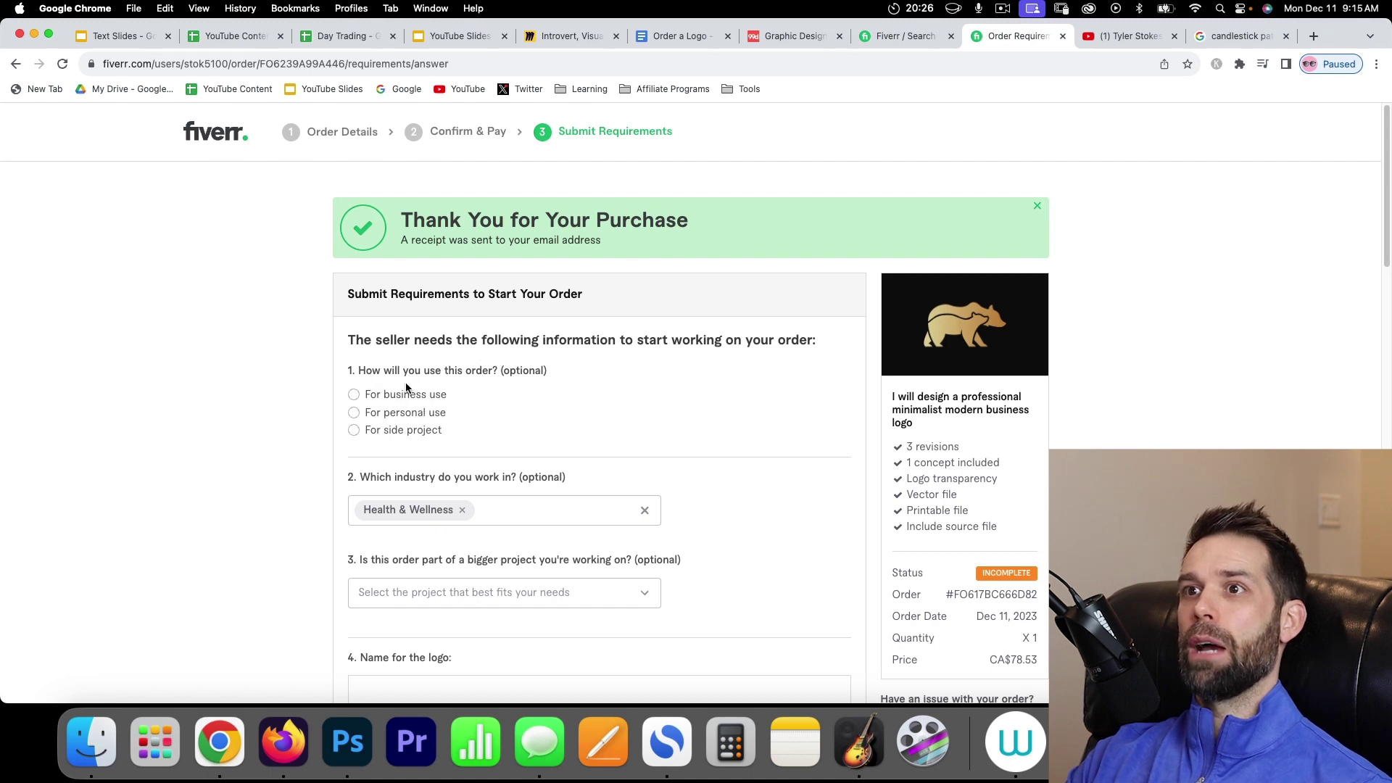
Mark the logo order as for business use and add Finance as the industry tag.
{"action": "left_click", "coordinate": [353, 395]}
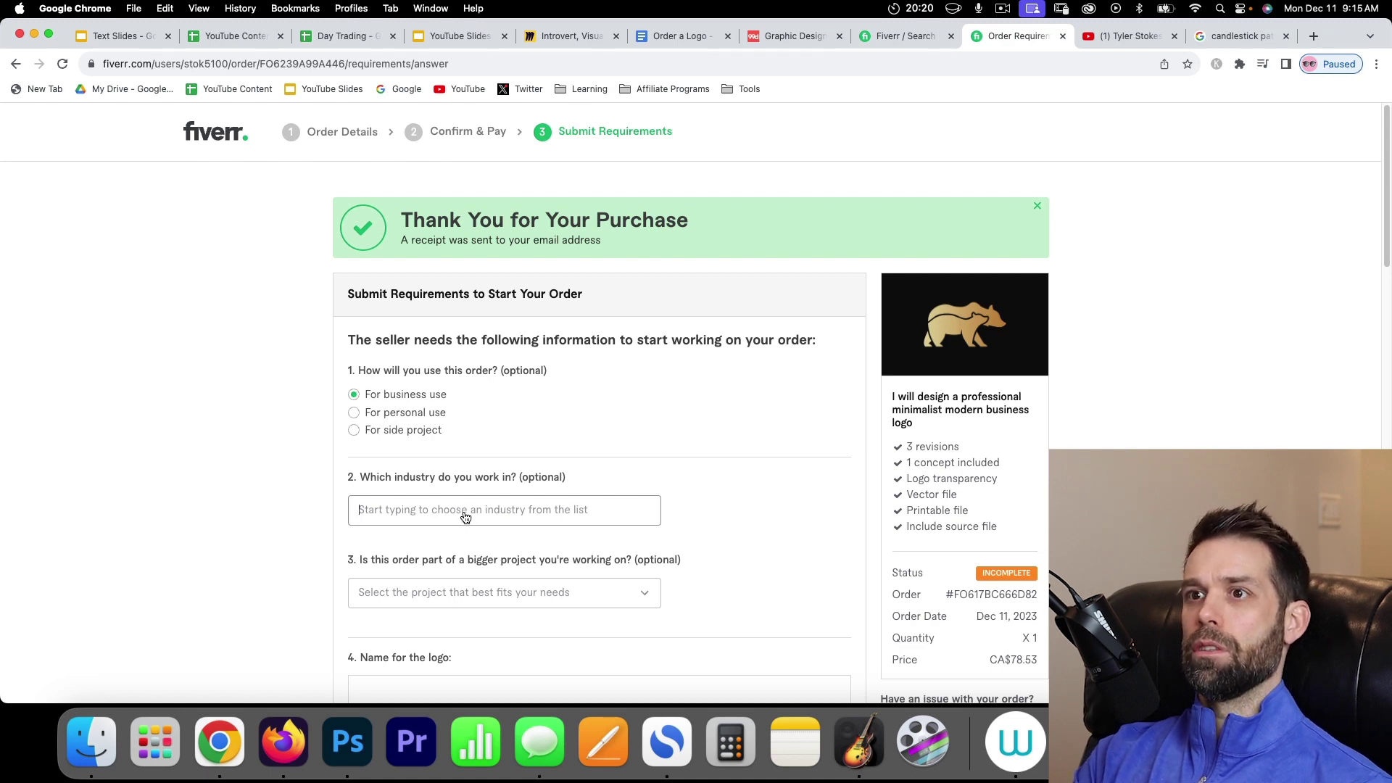
{"action": "type", "text": "Financic"}
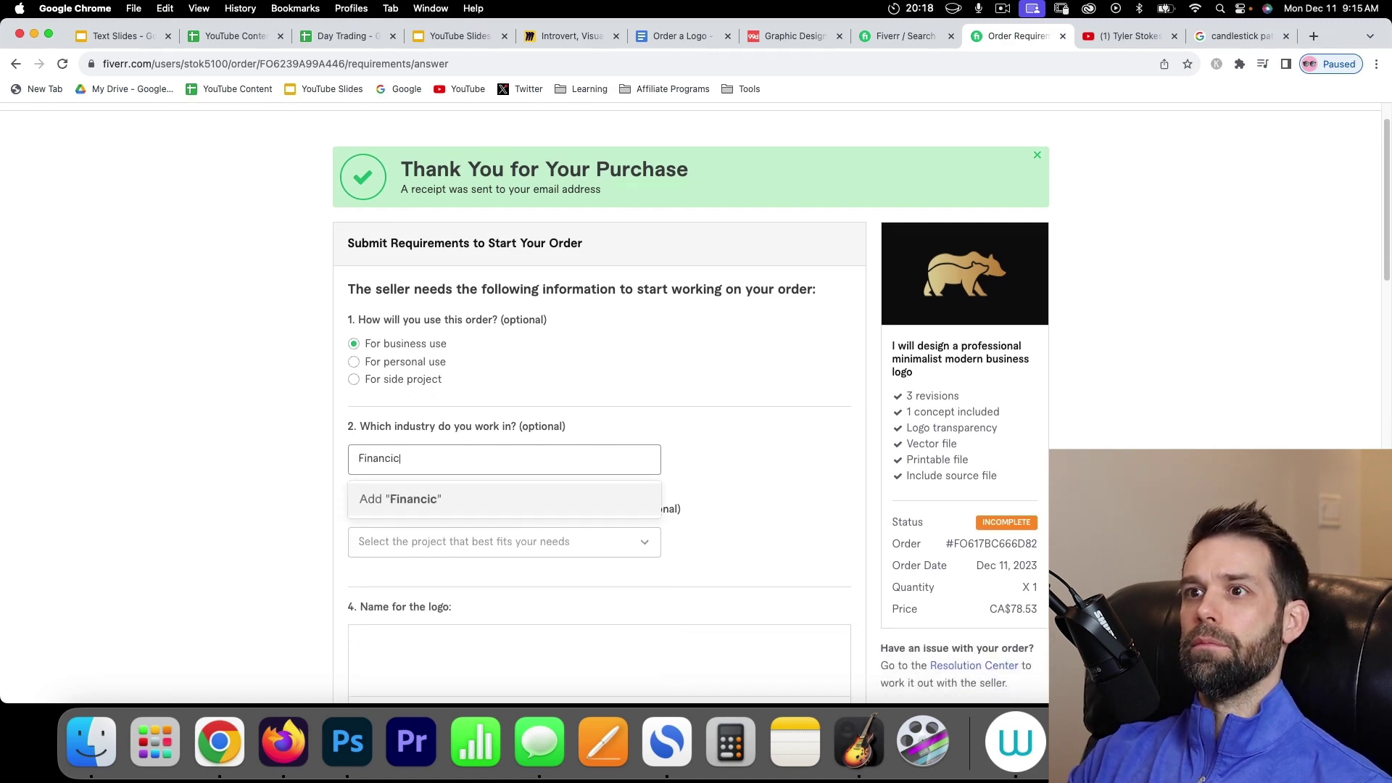
{"action": "key", "text": "BackSpace"}
{"action": "key", "text": "BackSpace"}
{"action": "type", "text": "e"}
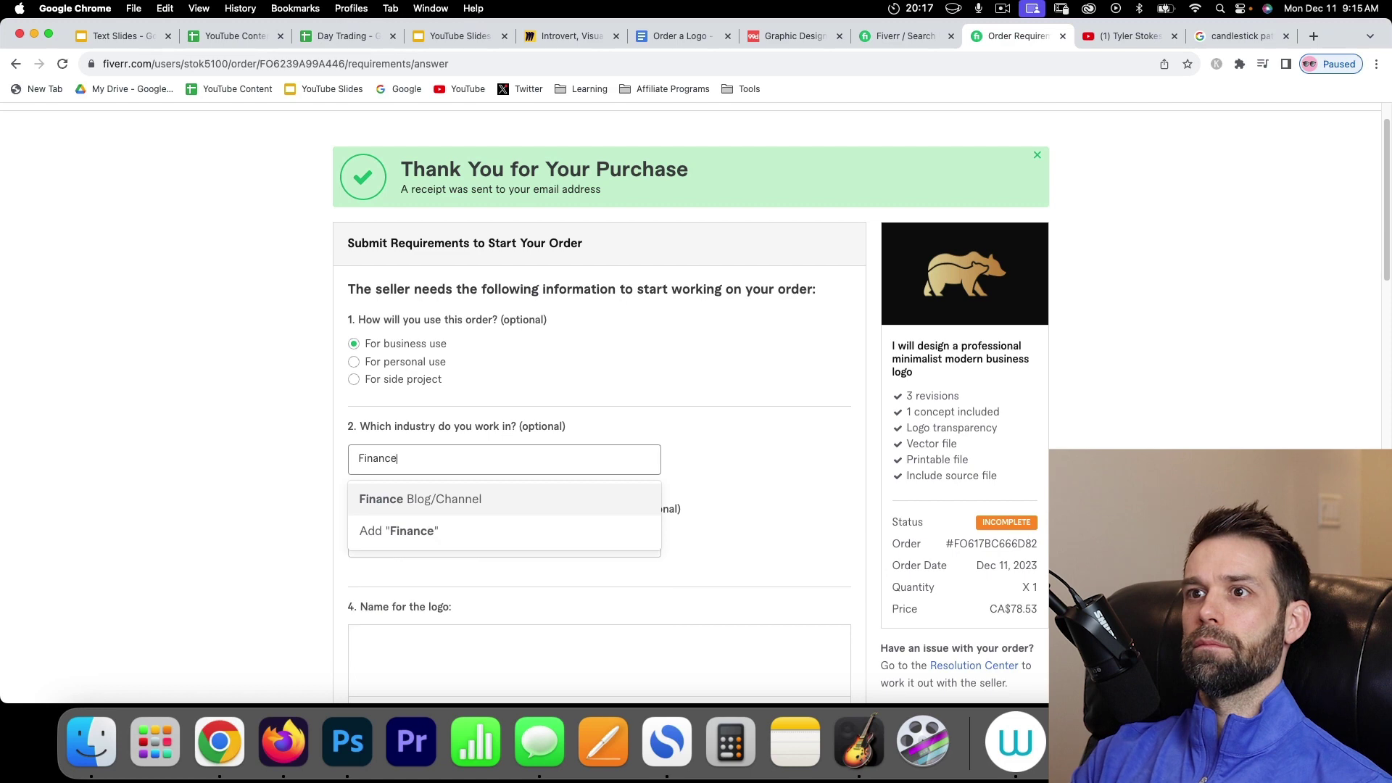
{"action": "left_click", "coordinate": [449, 543]}
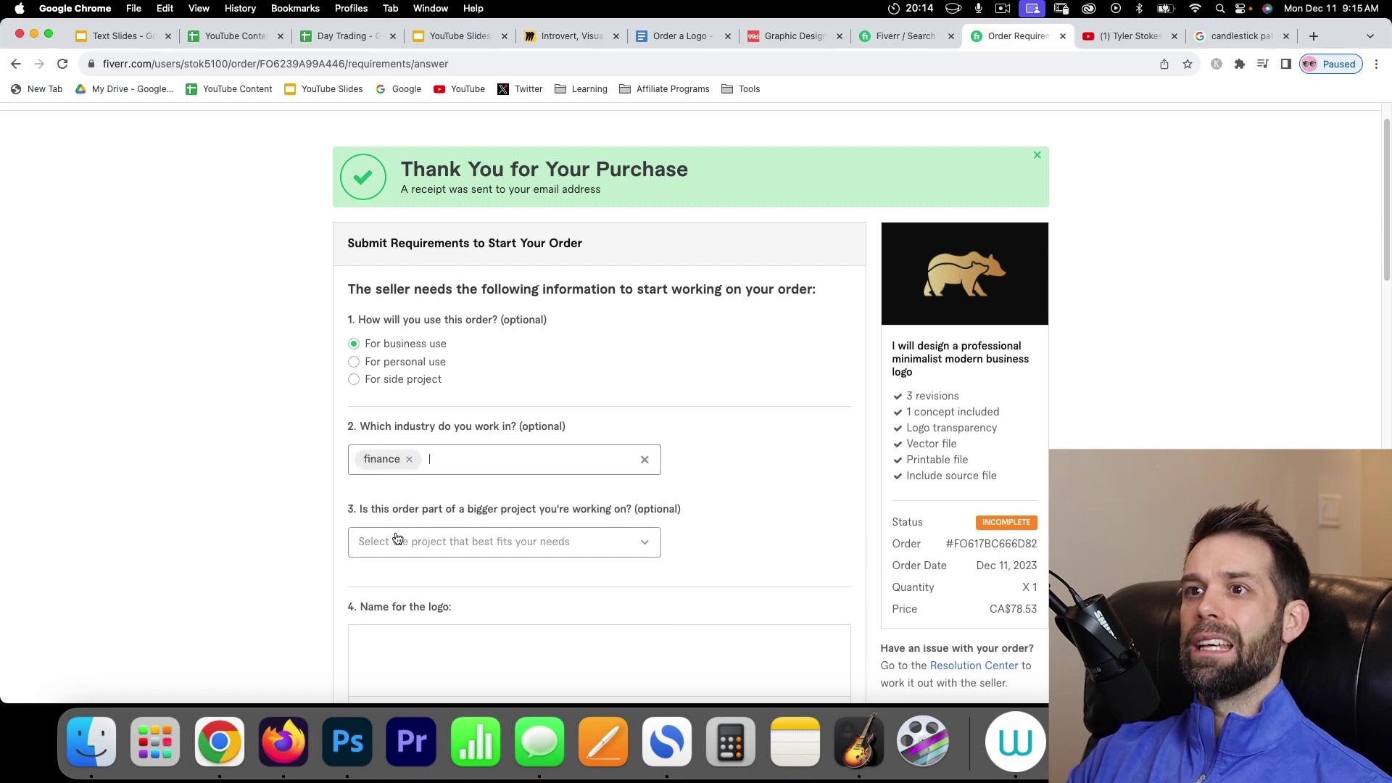
{"action": "left_click", "coordinate": [526, 551]}
{"action": "left_click", "coordinate": [513, 549]}
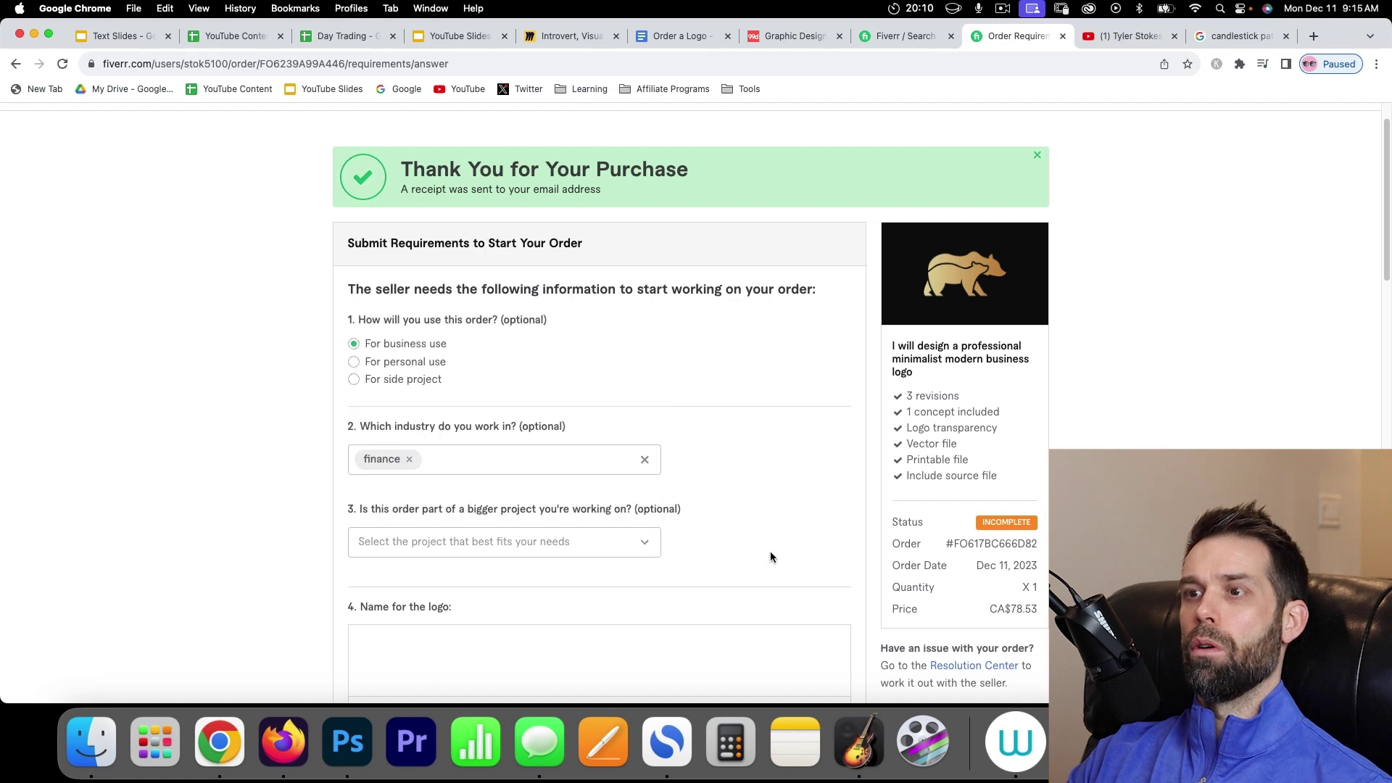
{"action": "scroll", "coordinate": [769, 550], "scroll_direction": "down", "scroll_amount": 4}
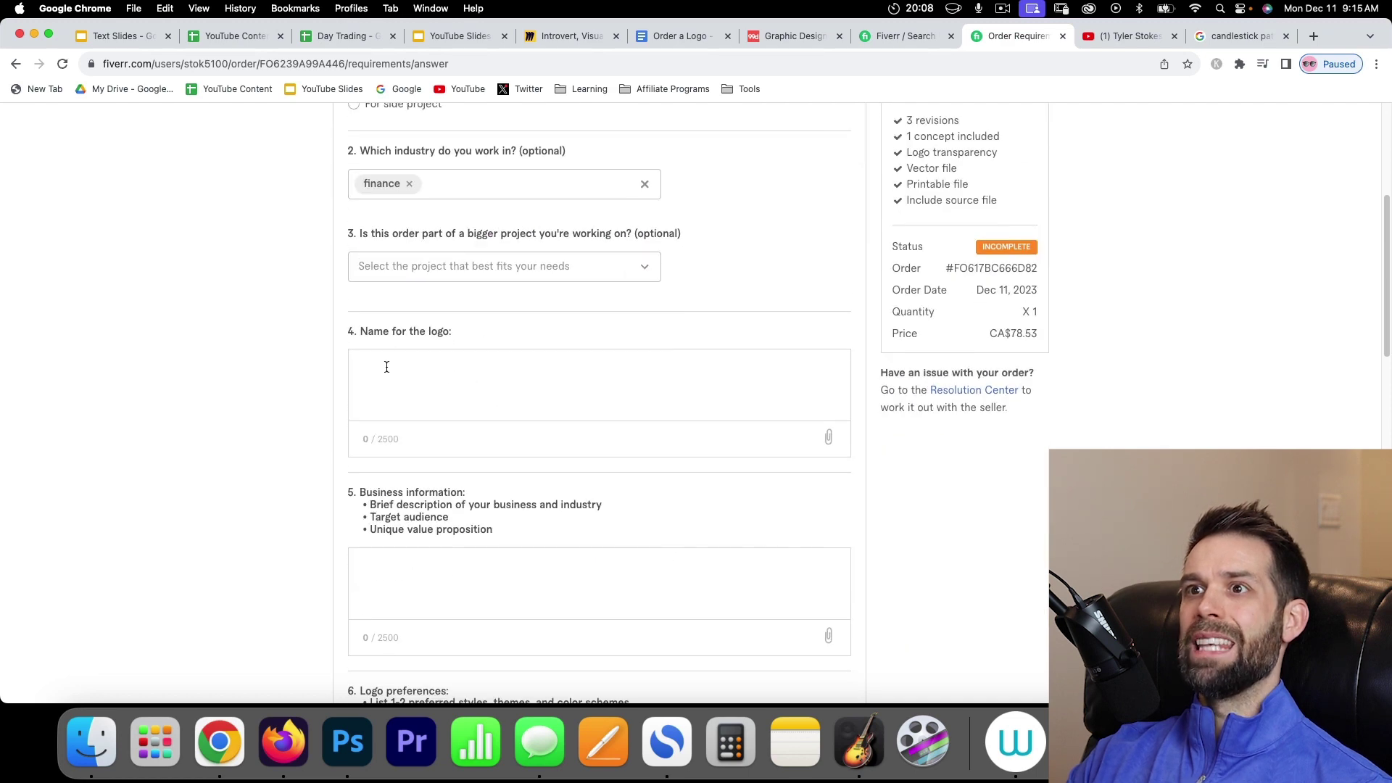
Enter logo name 'Stokes Trades' and business information 'This website is about day trading.'.
{"action": "left_click", "coordinate": [434, 383]}
{"action": "type", "text": "St"}
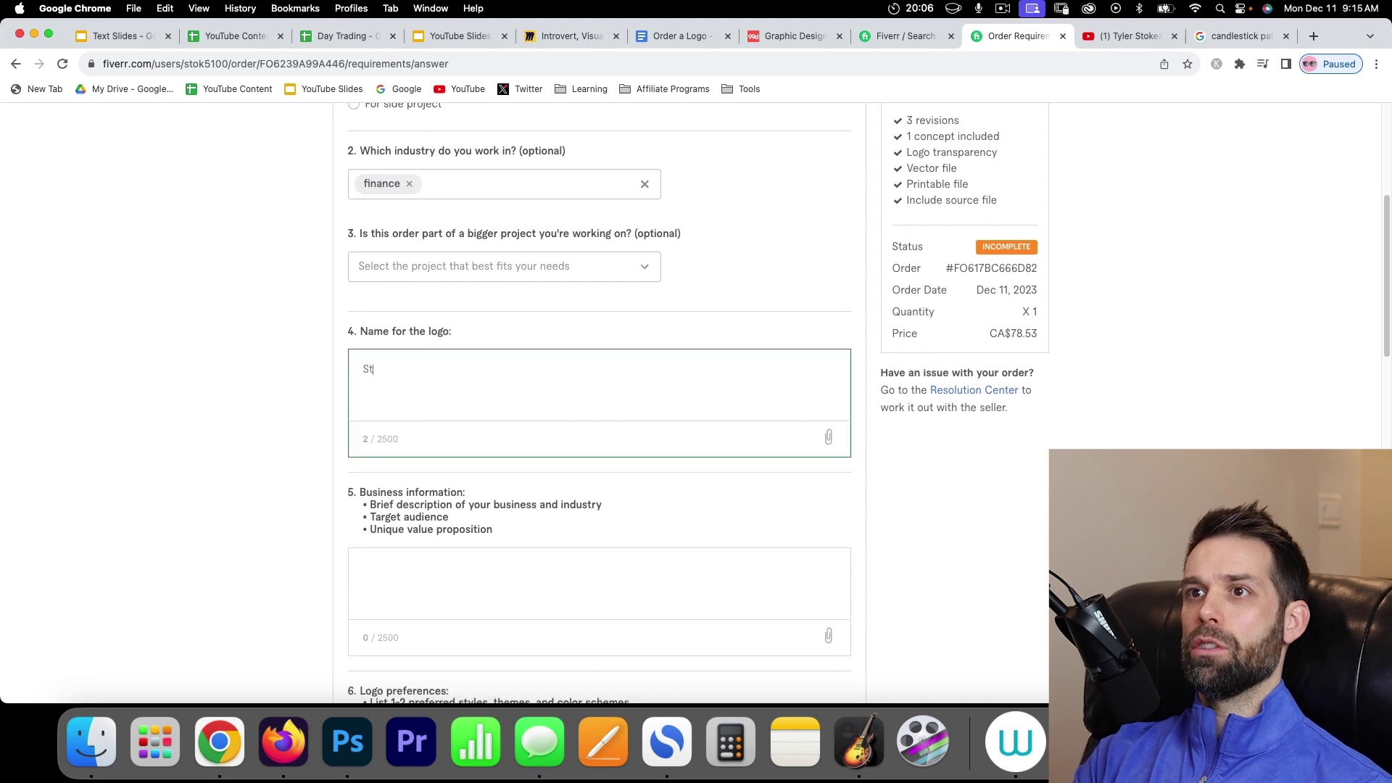
{"action": "type", "text": "okes Trades"}
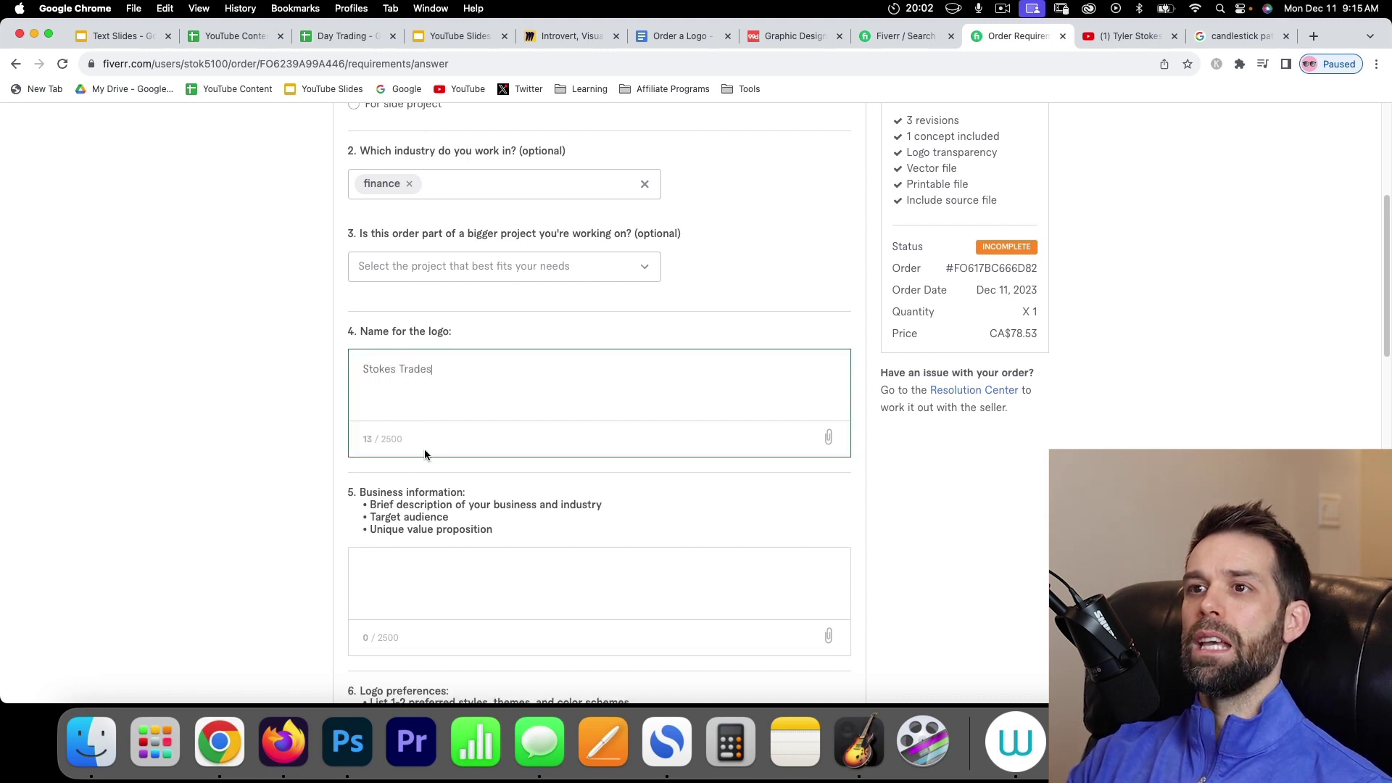
{"action": "scroll", "coordinate": [425, 454], "scroll_direction": "down", "scroll_amount": 2}
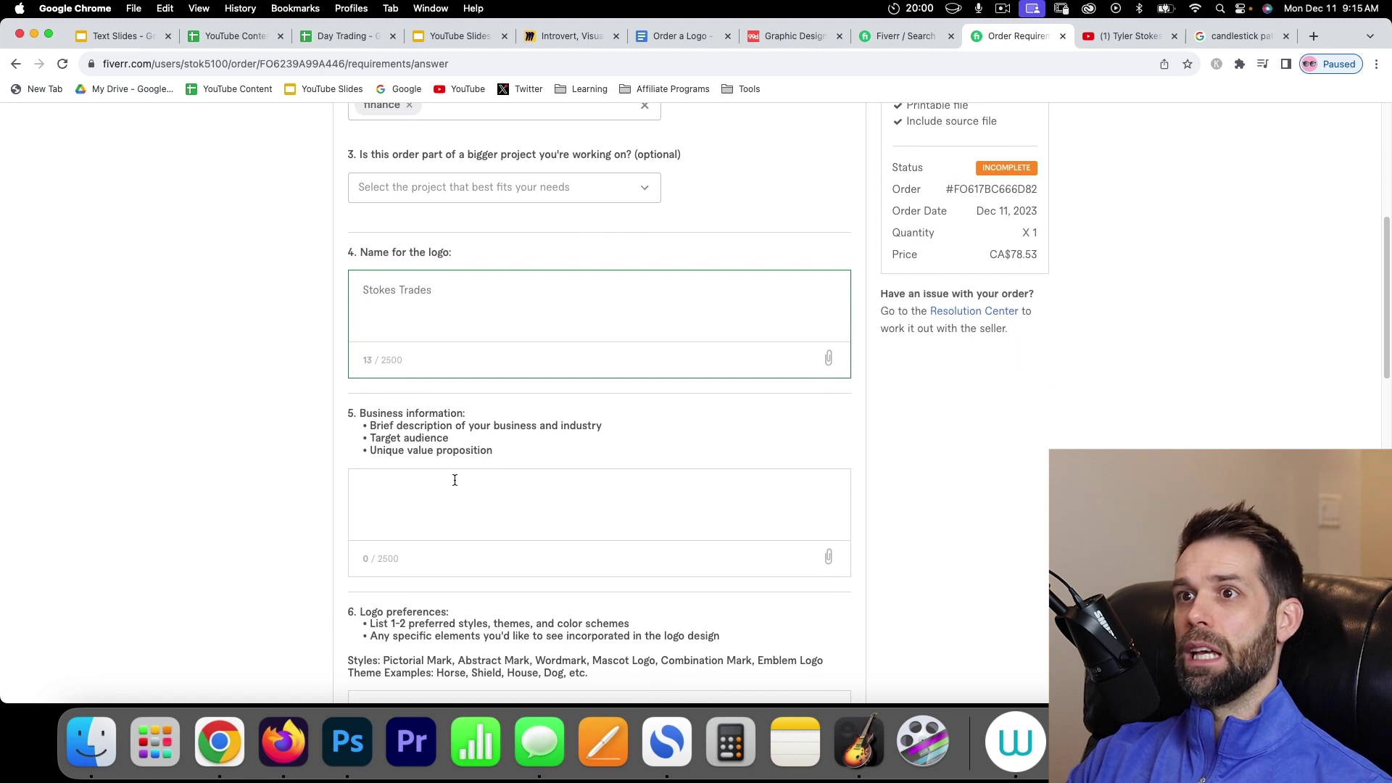
{"action": "left_click", "coordinate": [417, 487]}
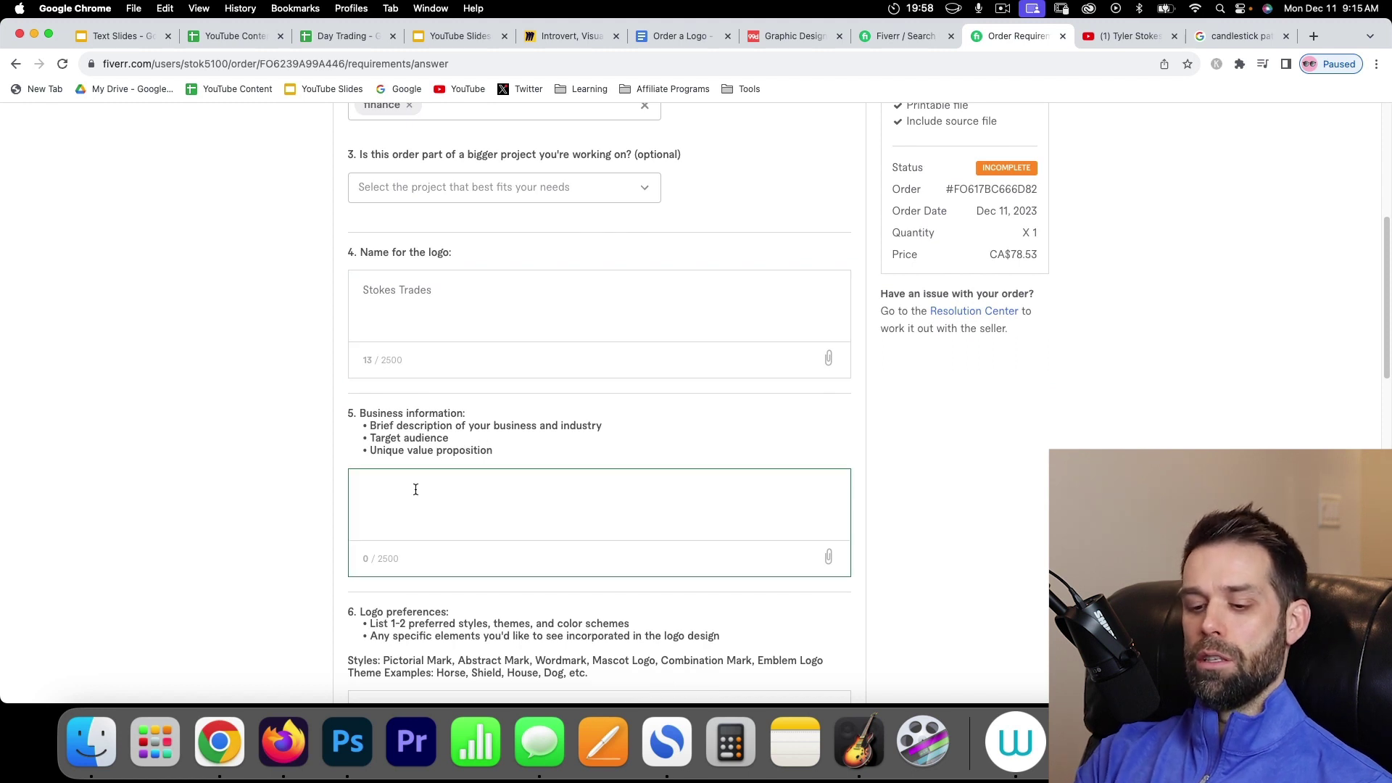
{"action": "type", "text": "This website is a"}
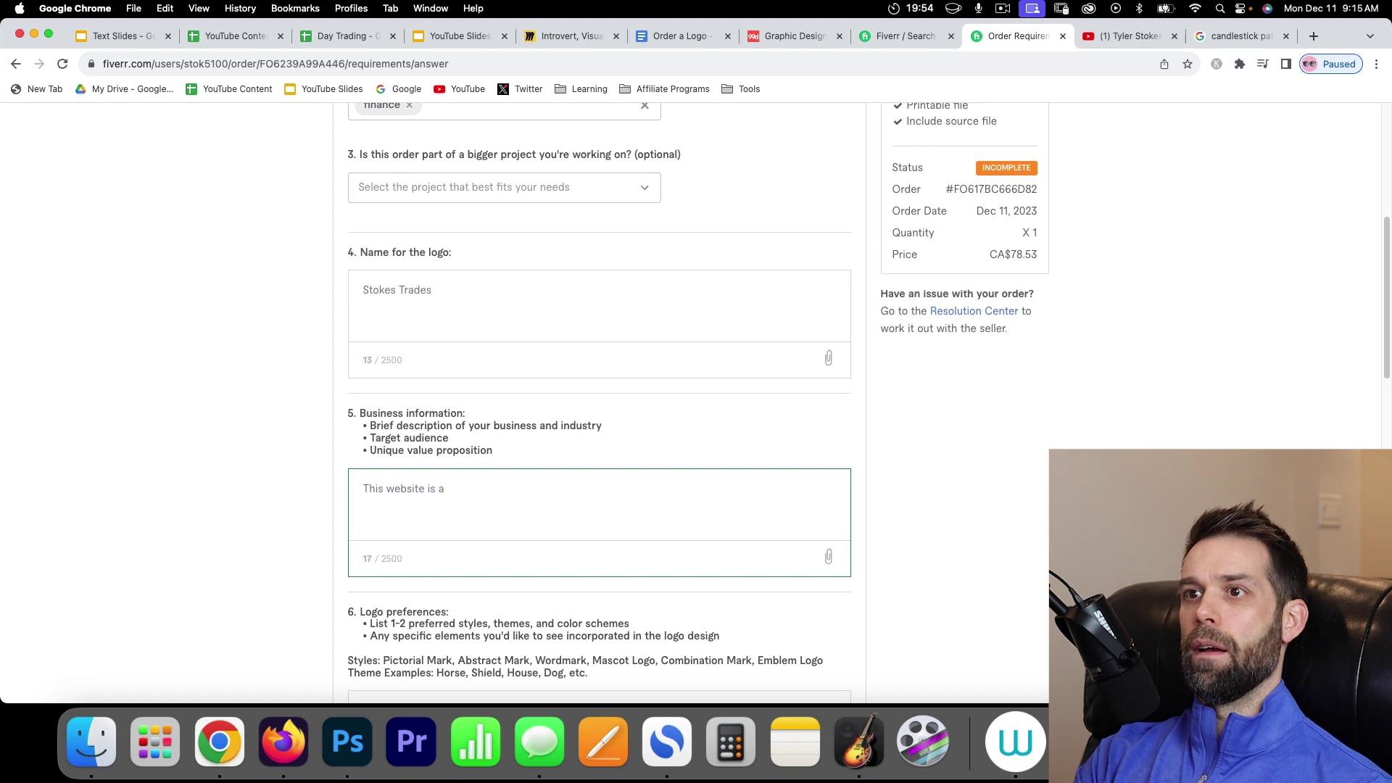
{"action": "type", "text": "bout da"}
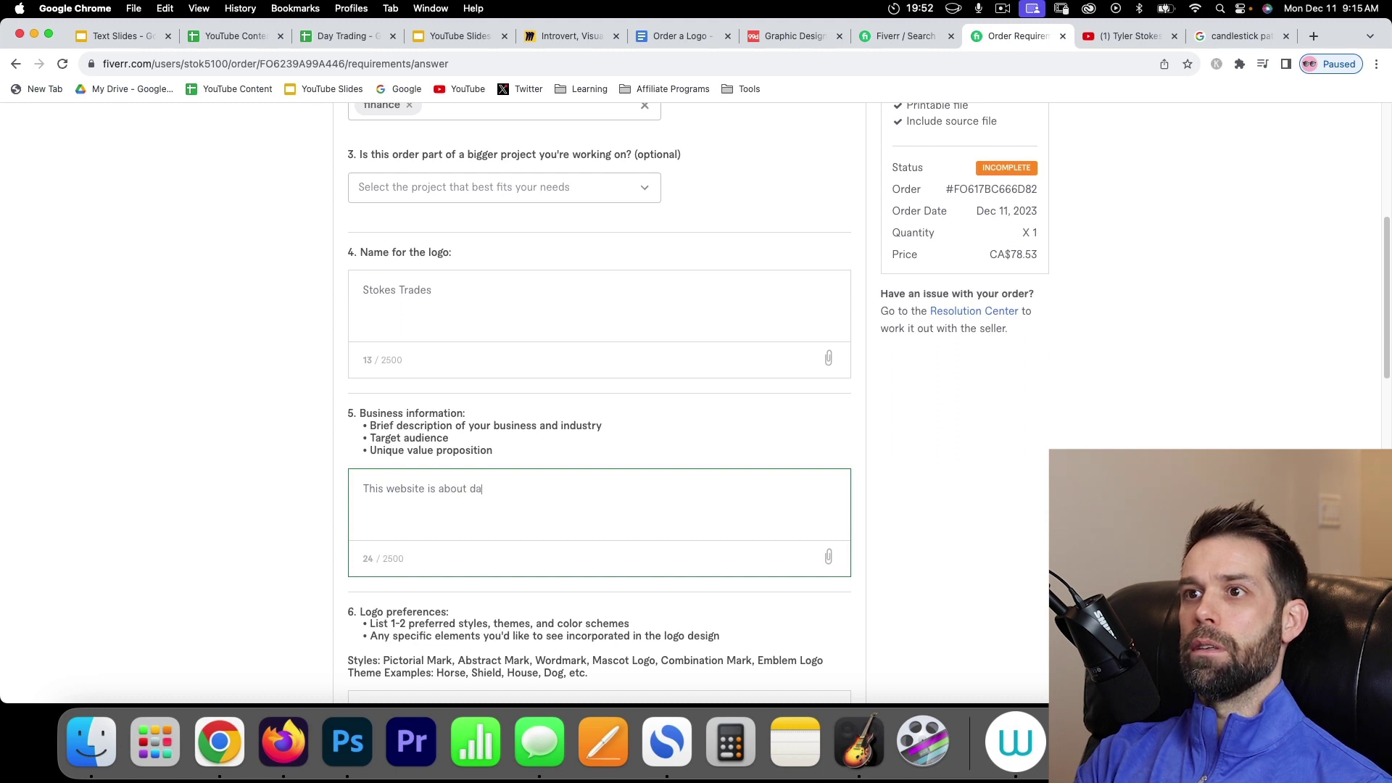
{"action": "type", "text": "y trading."}
{"action": "scroll", "coordinate": [472, 504], "scroll_direction": "down", "scroll_amount": 2}
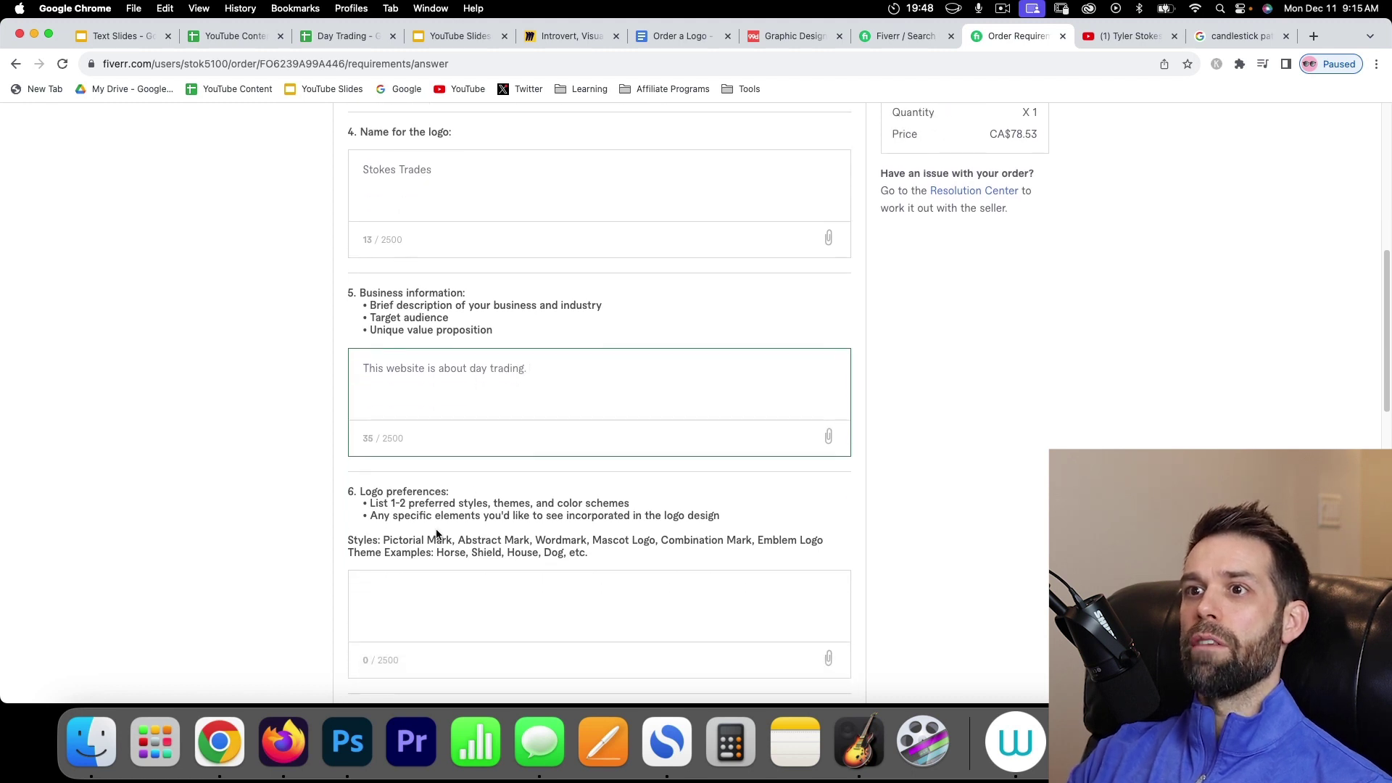
{"action": "scroll", "coordinate": [473, 525], "scroll_direction": "down", "scroll_amount": 1}
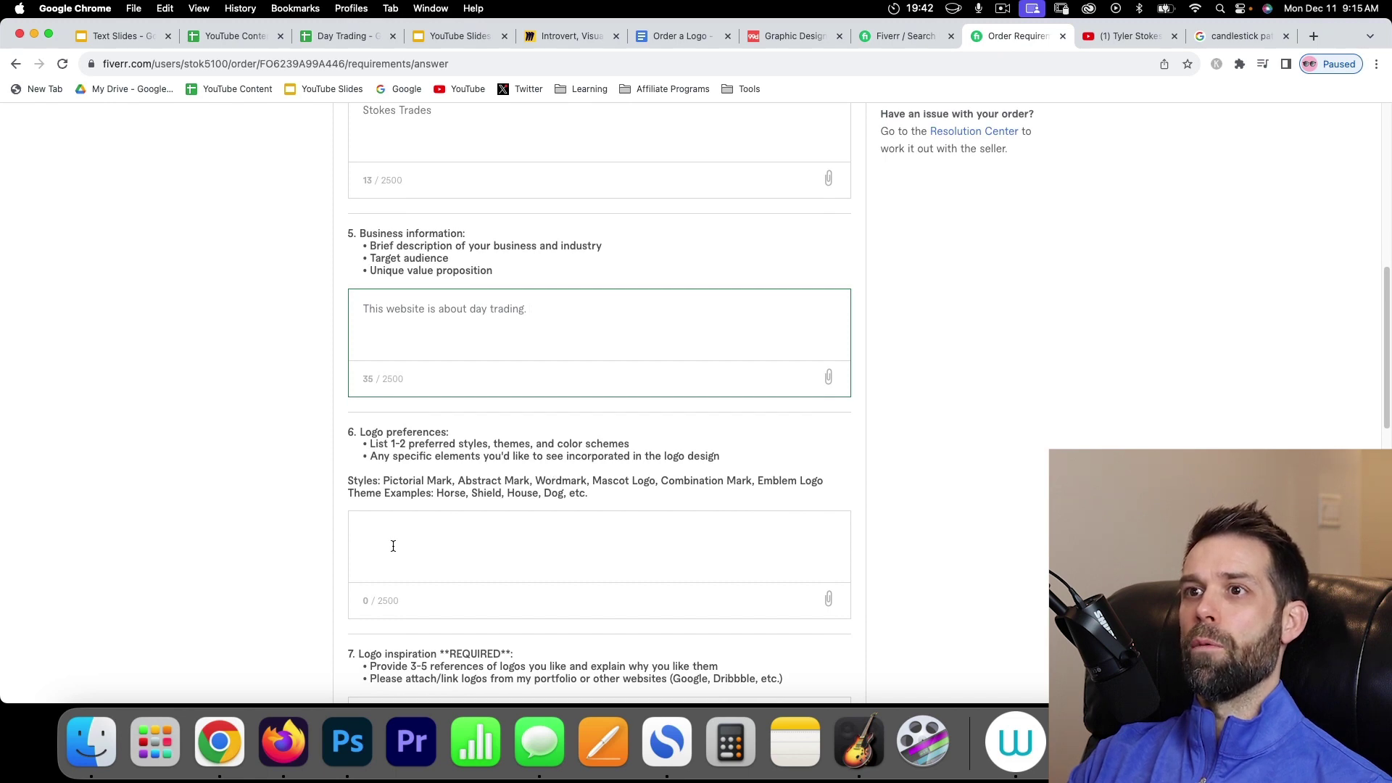
{"action": "scroll", "coordinate": [393, 546], "scroll_direction": "down", "scroll_amount": 1}
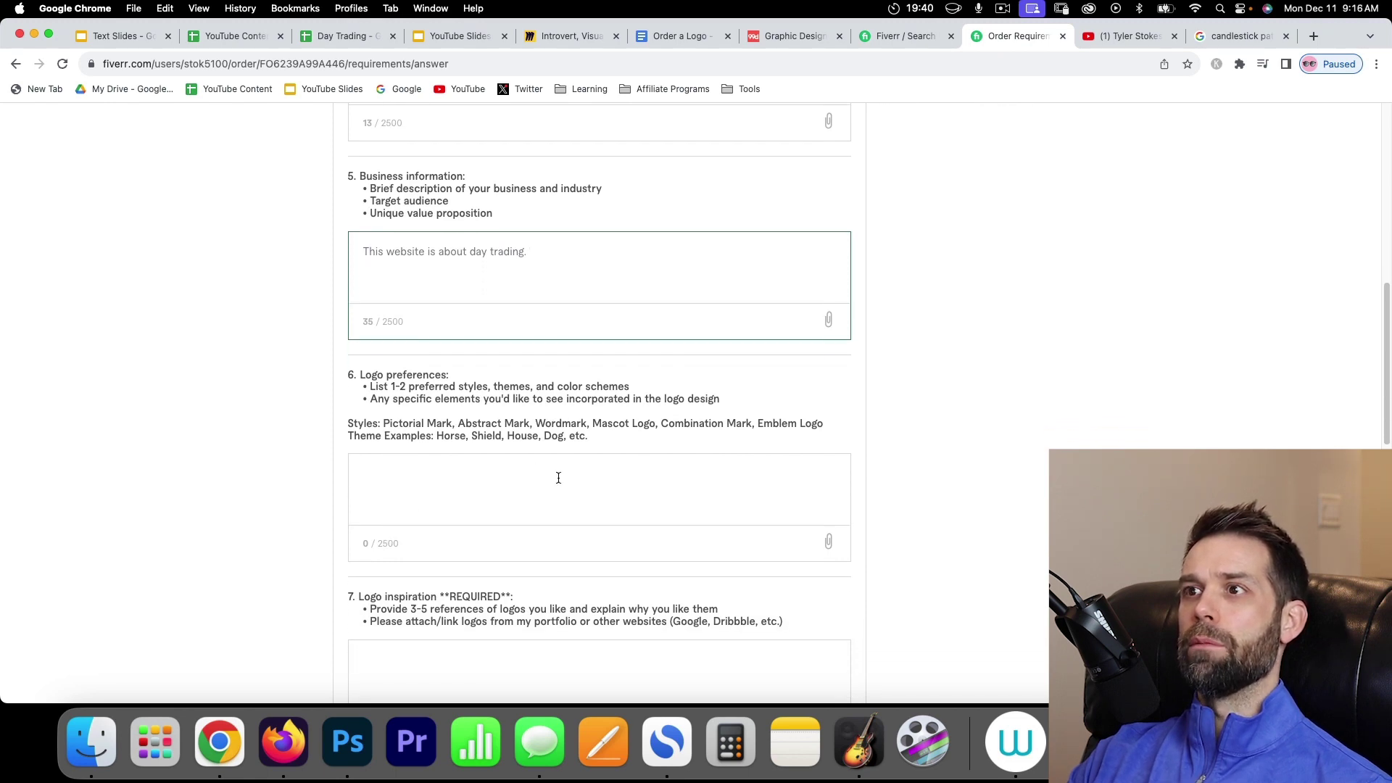
{"action": "left_click", "coordinate": [399, 476]}
Write 'Colours: Black, White, Silver, Green' in the logo preferences and start a new line.
{"action": "type", "text": "Co"}
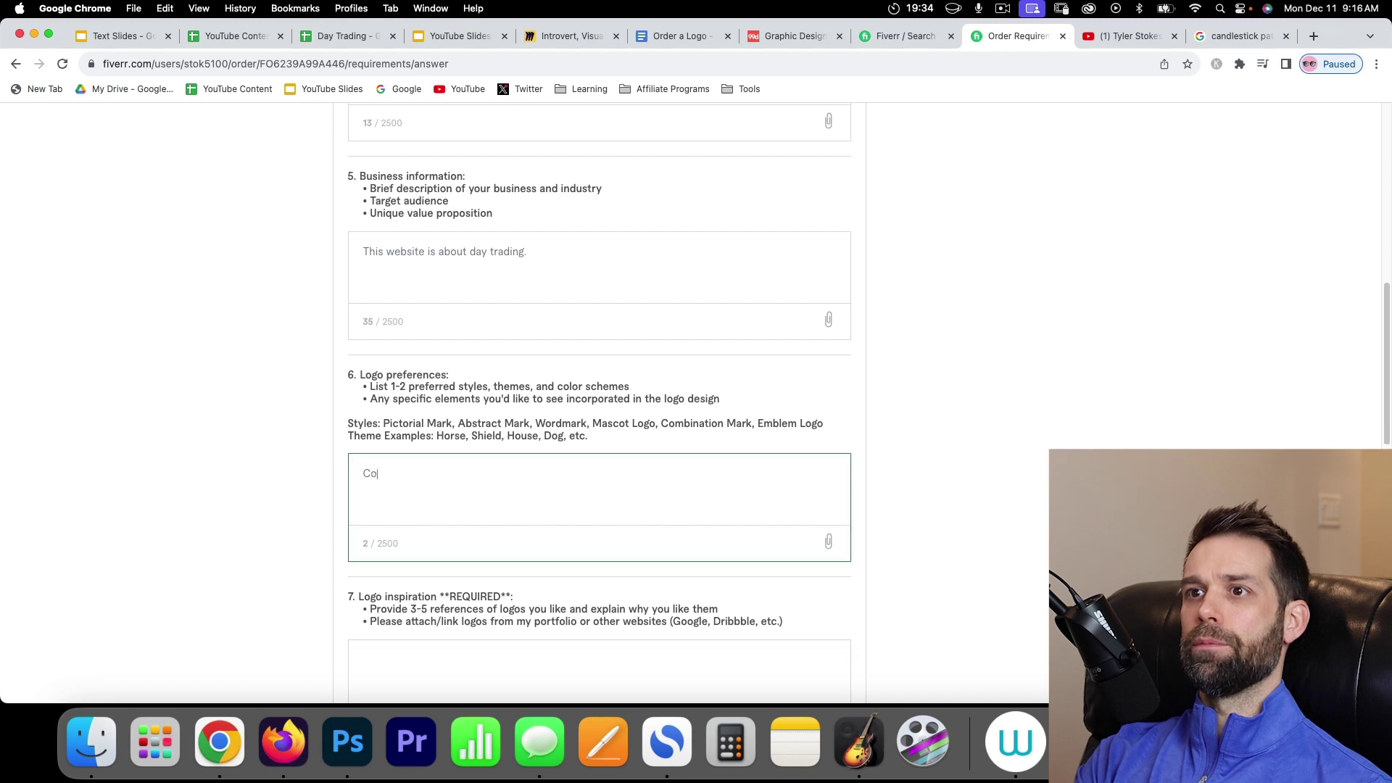
{"action": "type", "text": "lours: B"}
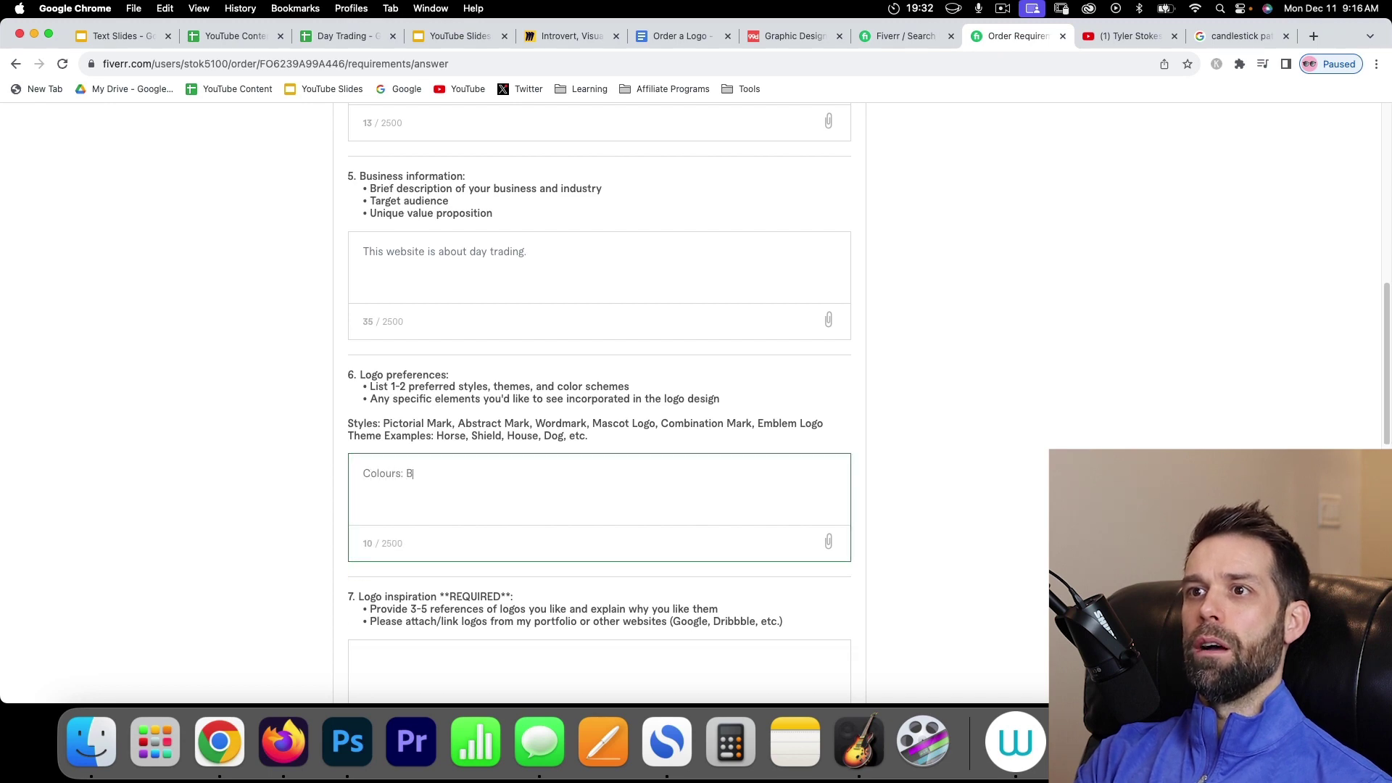
{"action": "type", "text": "lack, W"}
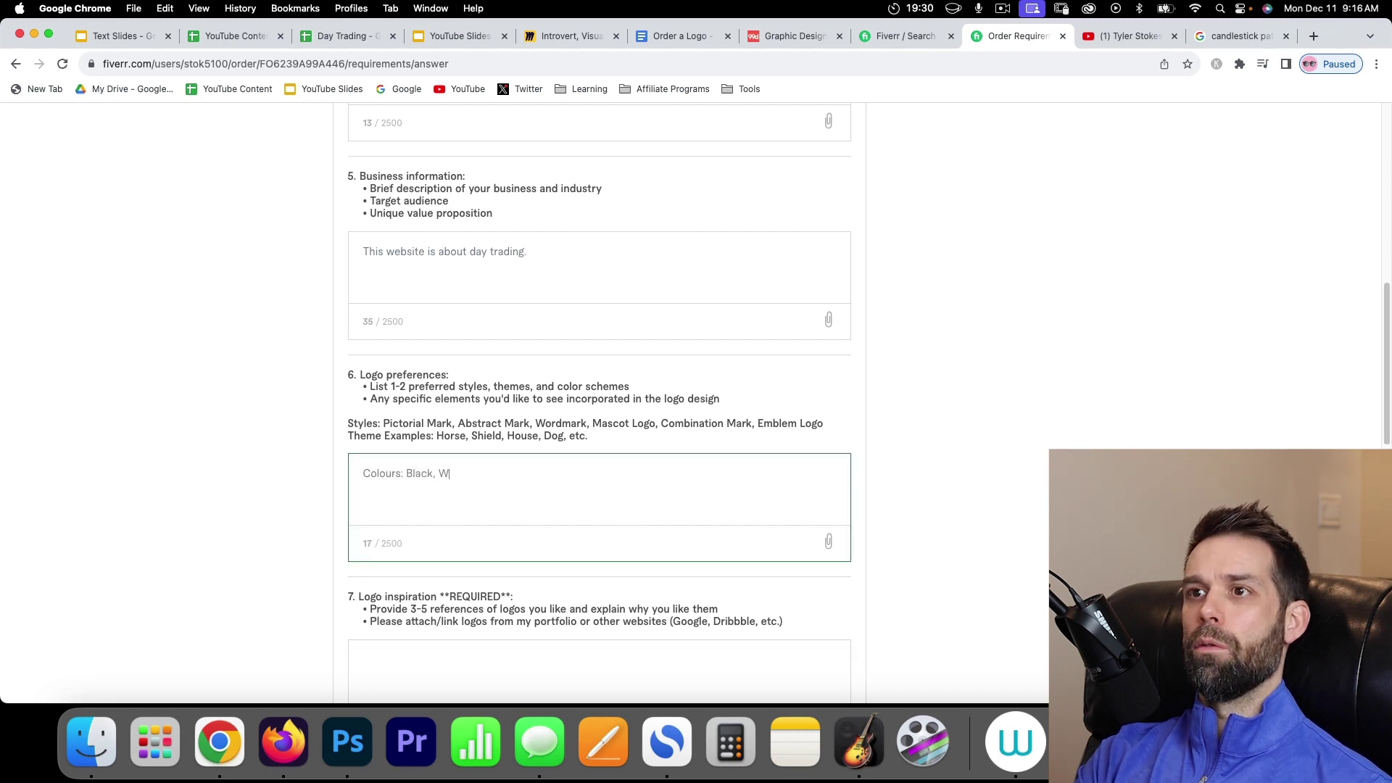
{"action": "type", "text": "hite, Silver, Green"}
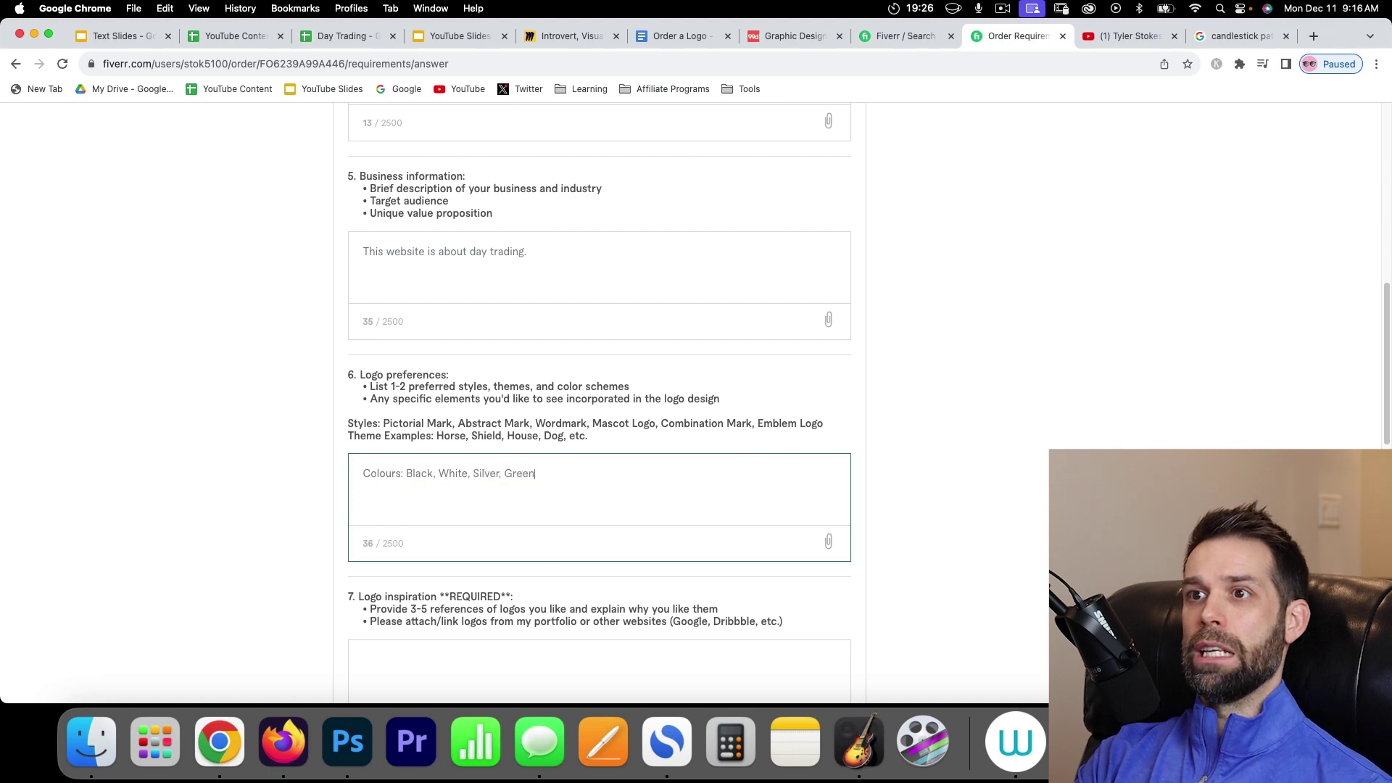
{"action": "key", "text": "Return"}
{"action": "key", "text": "Return"}
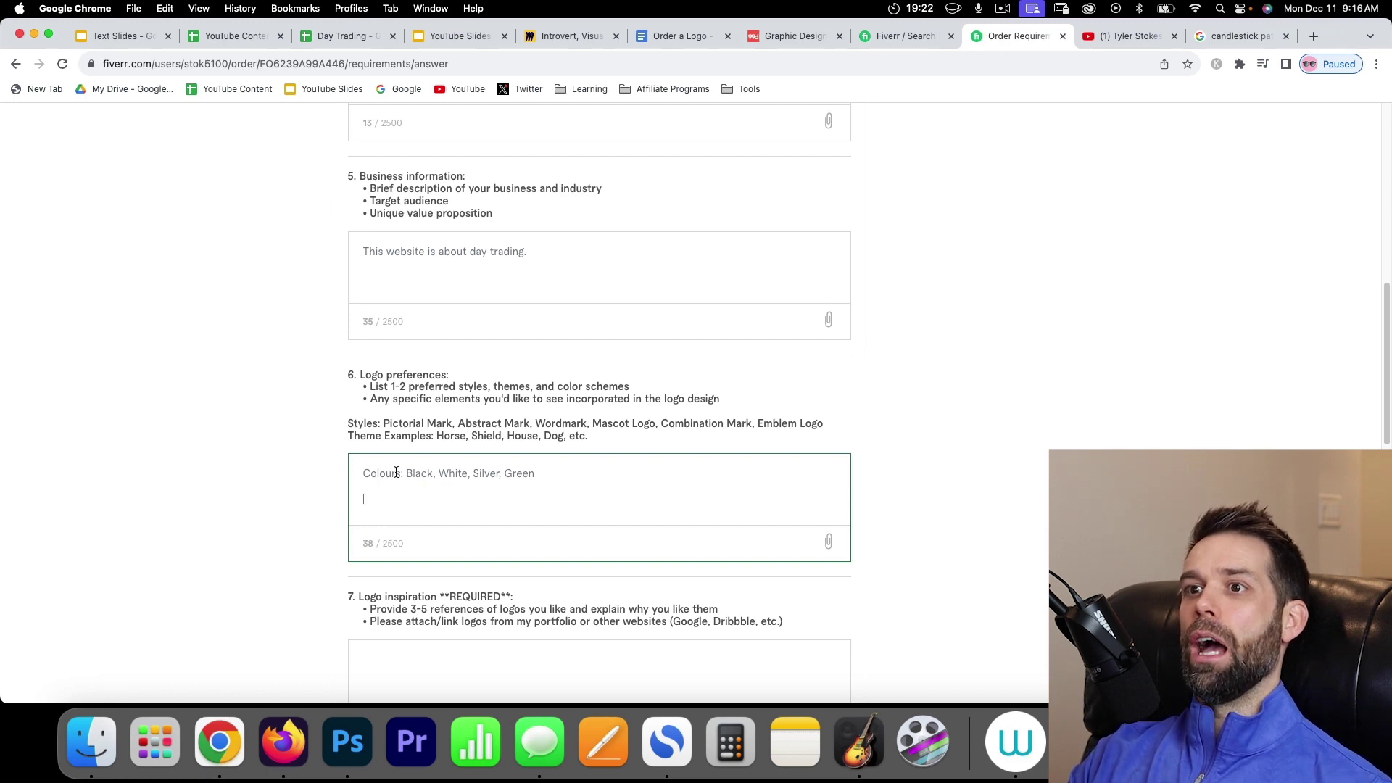
{"action": "scroll", "coordinate": [393, 547], "scroll_direction": "down", "scroll_amount": 3}
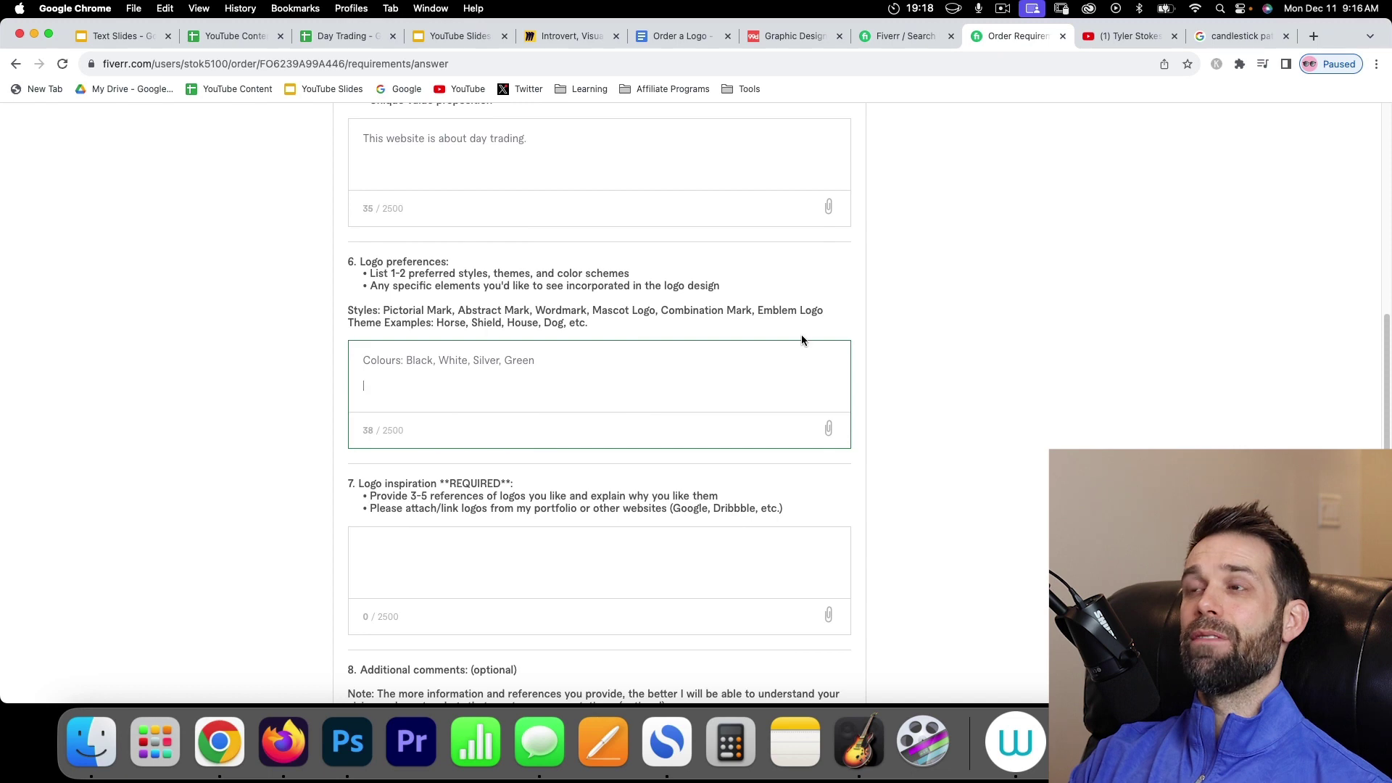
{"action": "left_click", "coordinate": [1138, 44]}
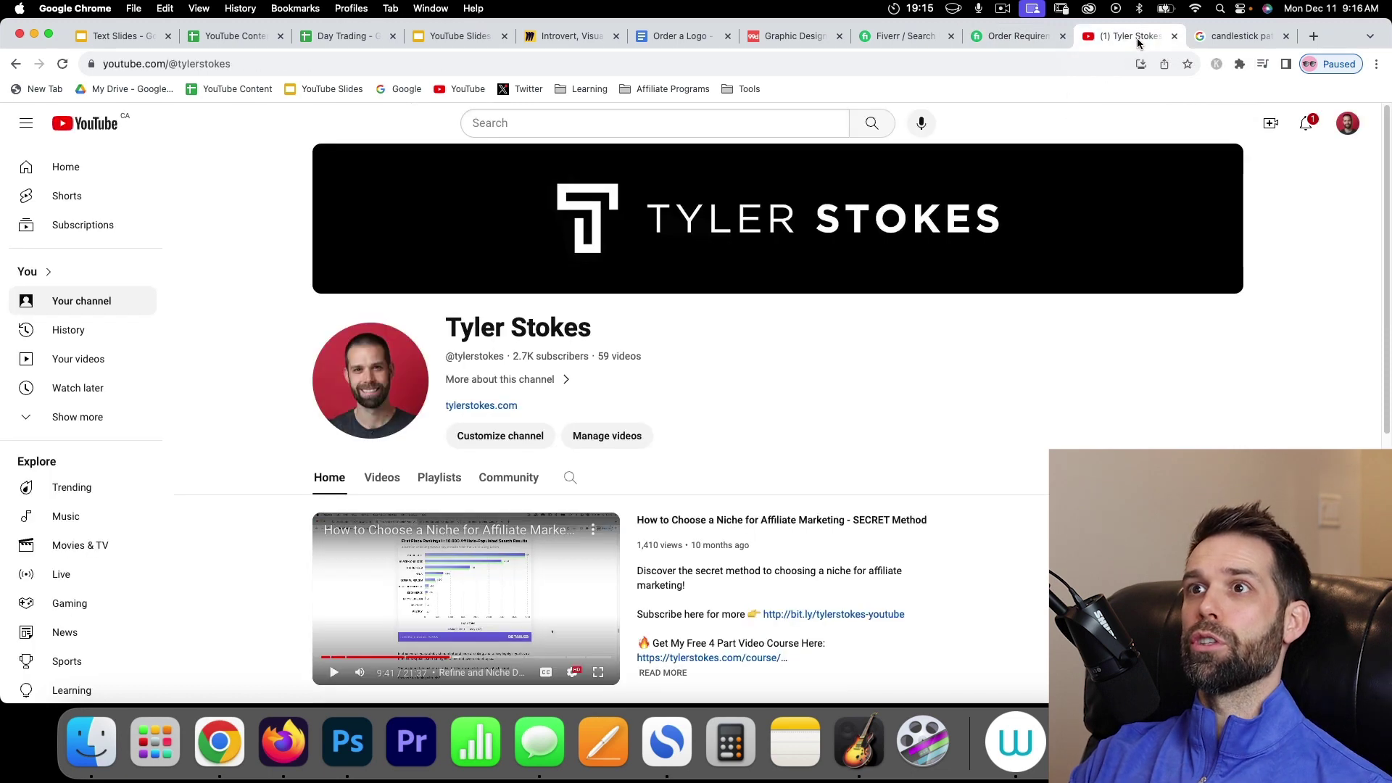
Check the candlestick image results, then add 'Minimalist logo. Similar to Tesla and SpaceX' to preferences.
{"action": "left_click", "coordinate": [1239, 37]}
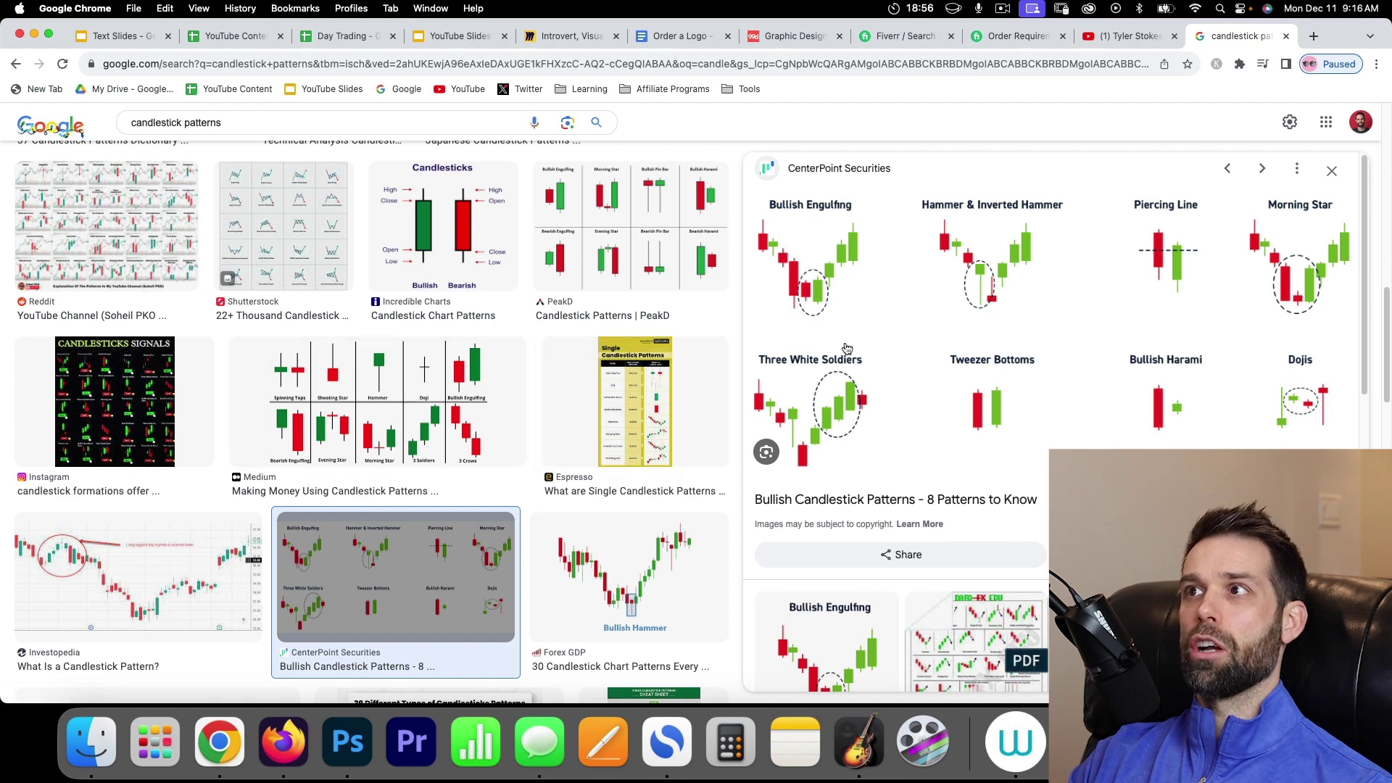
{"action": "left_click", "coordinate": [1015, 35]}
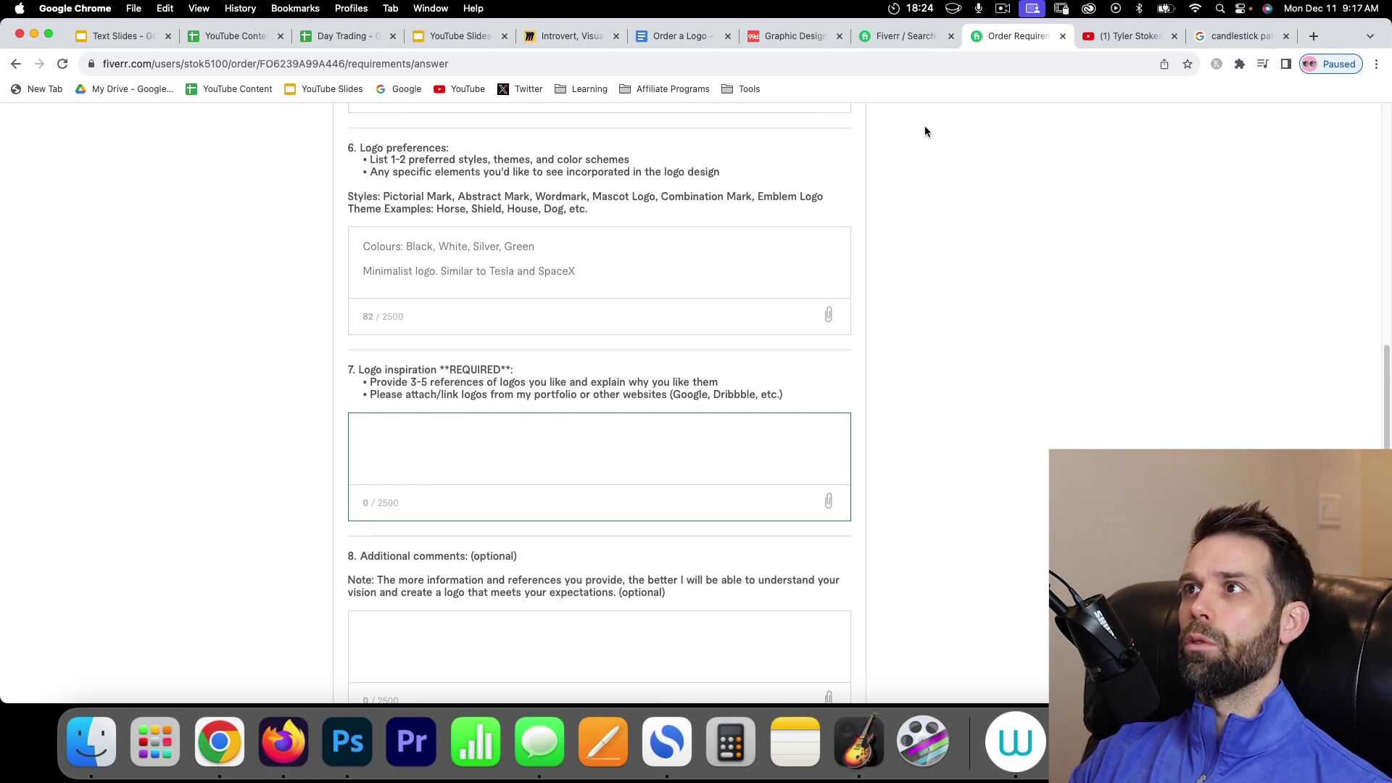
Fill logo inspiration with the YouTube channel link, a mirror-that-logo request and the candlestick link.
{"action": "left_click", "coordinate": [1130, 36]}
{"action": "left_click", "coordinate": [526, 66]}
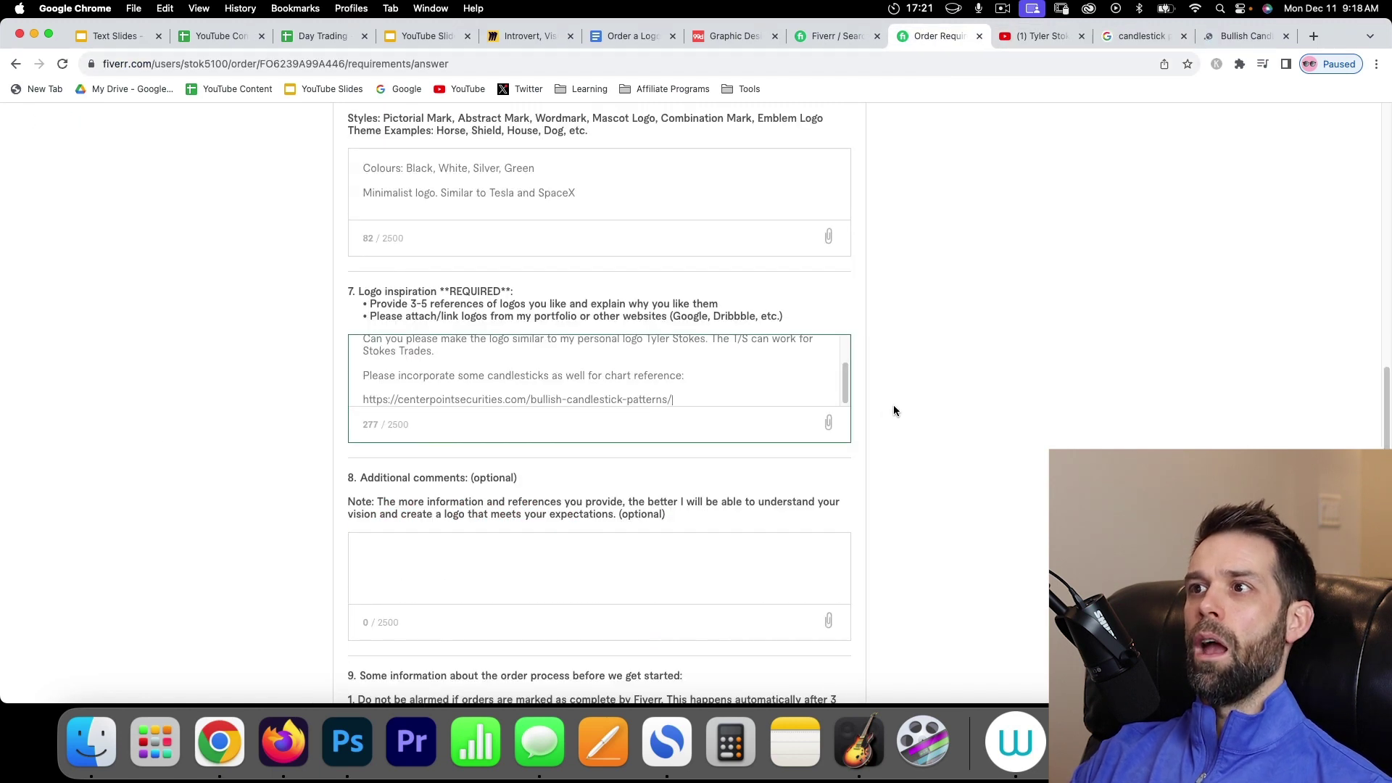
{"action": "scroll", "coordinate": [863, 449], "scroll_direction": "up", "scroll_amount": 3}
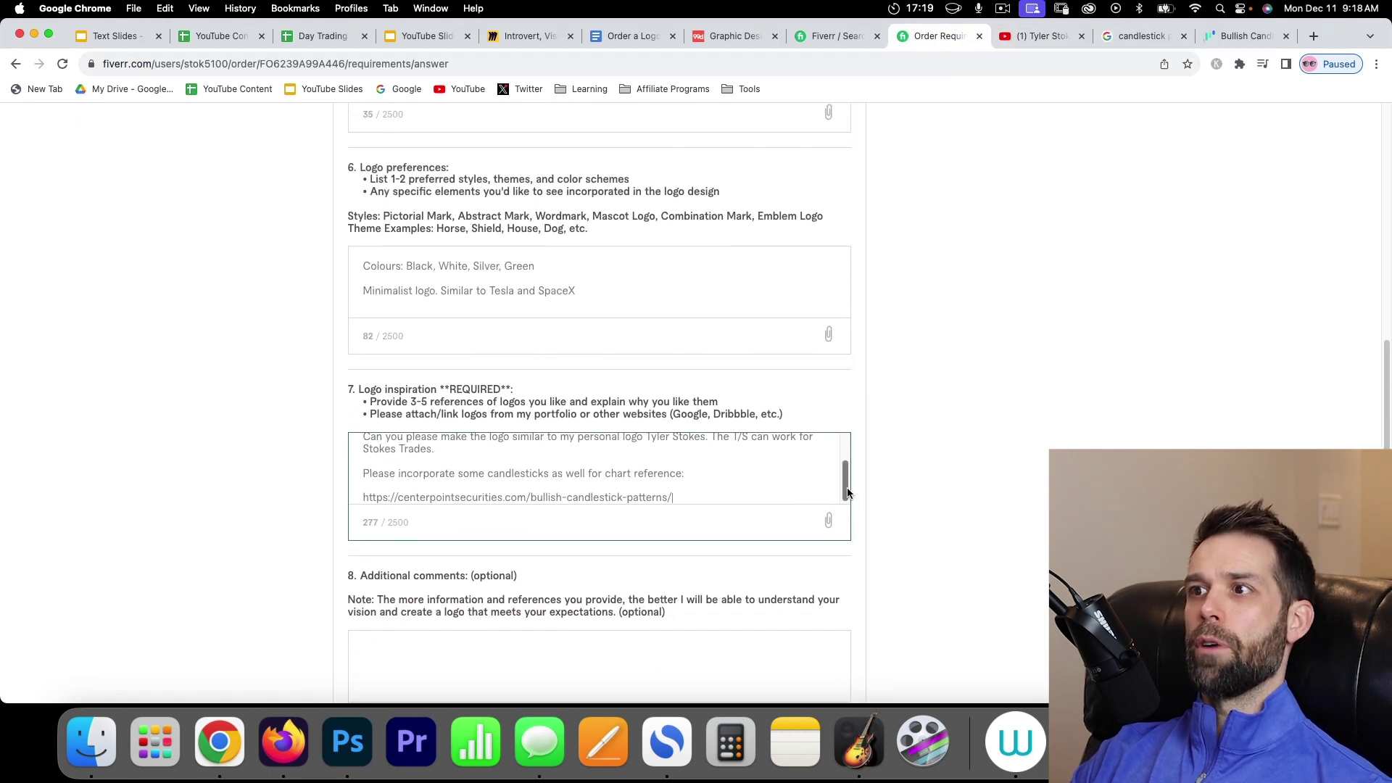
{"action": "left_click_drag", "start_coordinate": [847, 487], "coordinate": [845, 443]}
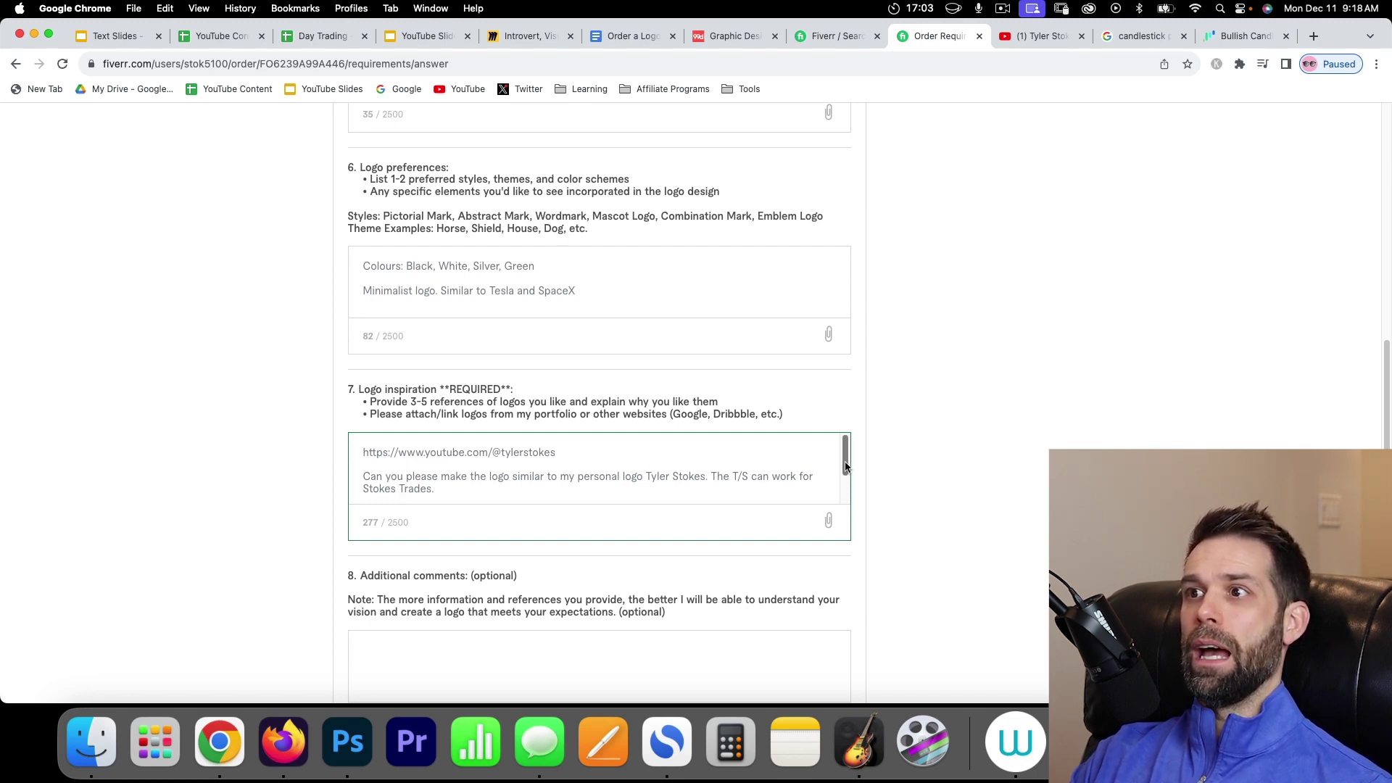
{"action": "left_click_drag", "start_coordinate": [846, 461], "coordinate": [846, 494]}
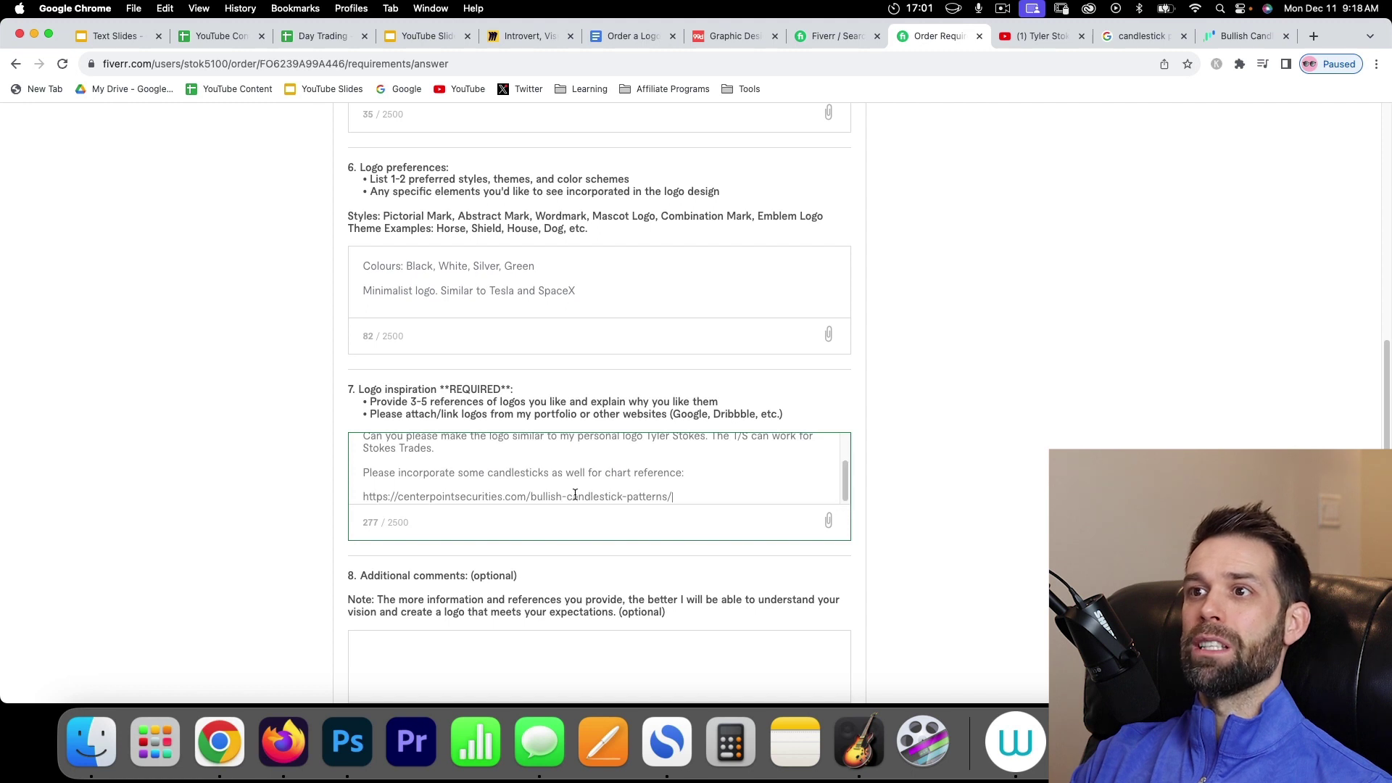
{"action": "left_click", "coordinate": [691, 489]}
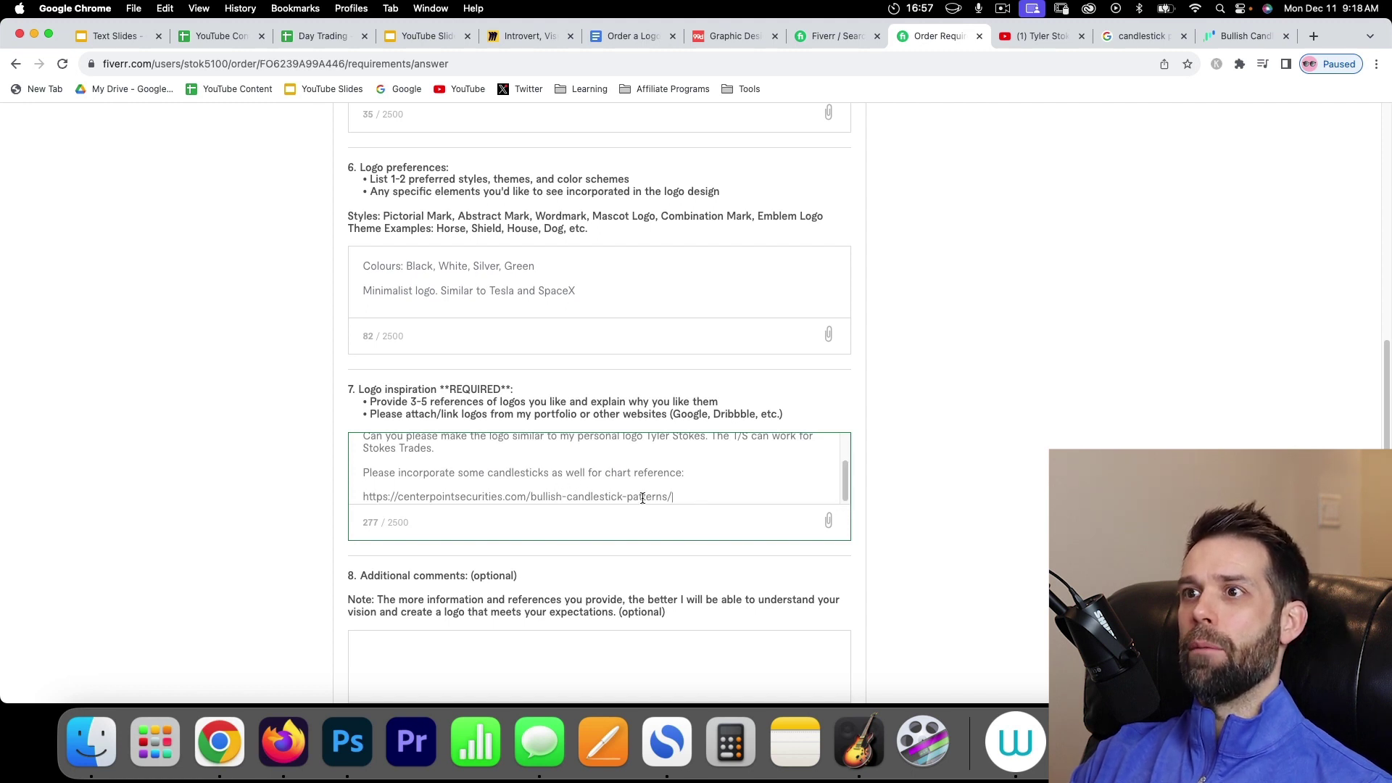
Review the linked CenterPoint bullish candlestick patterns page, dismissing its Canada notice.
{"action": "left_click", "coordinate": [1244, 33]}
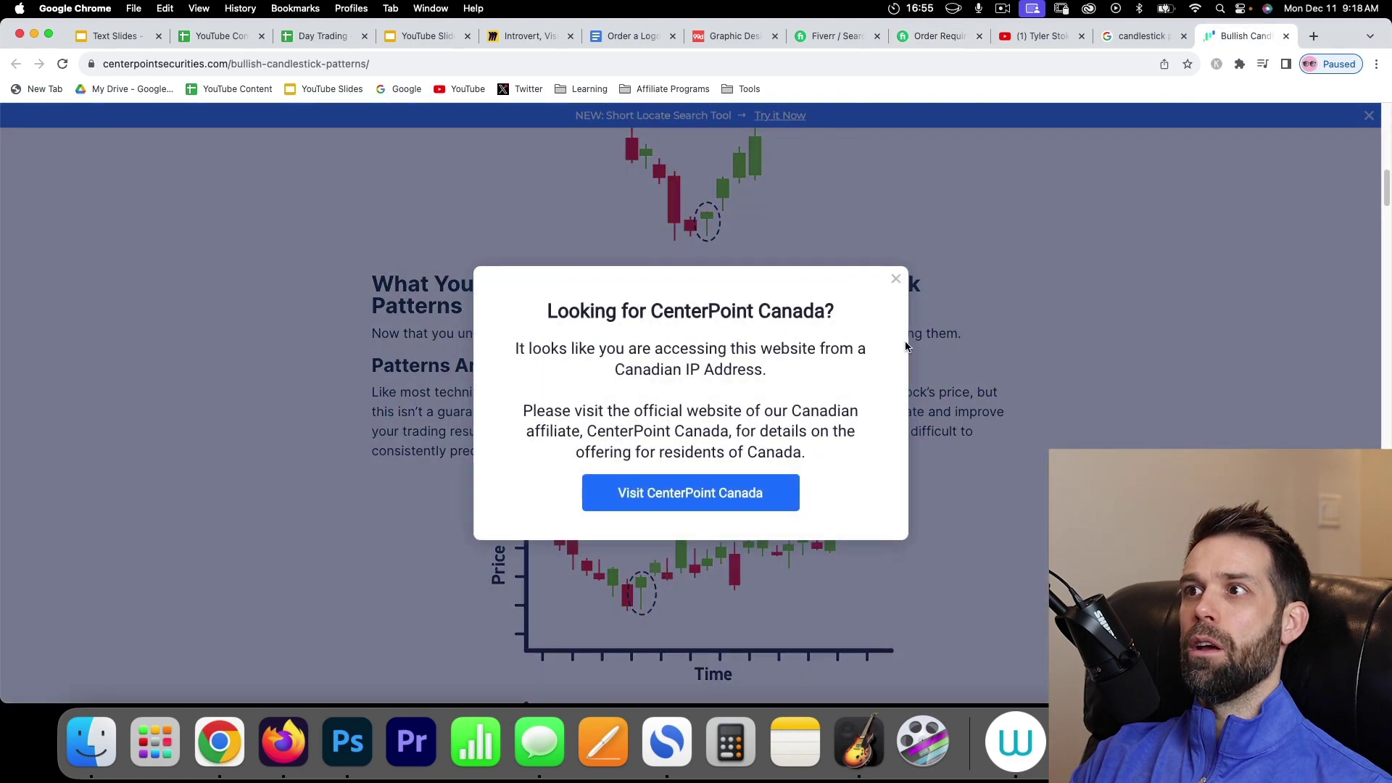
{"action": "left_click", "coordinate": [897, 280]}
{"action": "scroll", "coordinate": [668, 415], "scroll_direction": "down", "scroll_amount": 2}
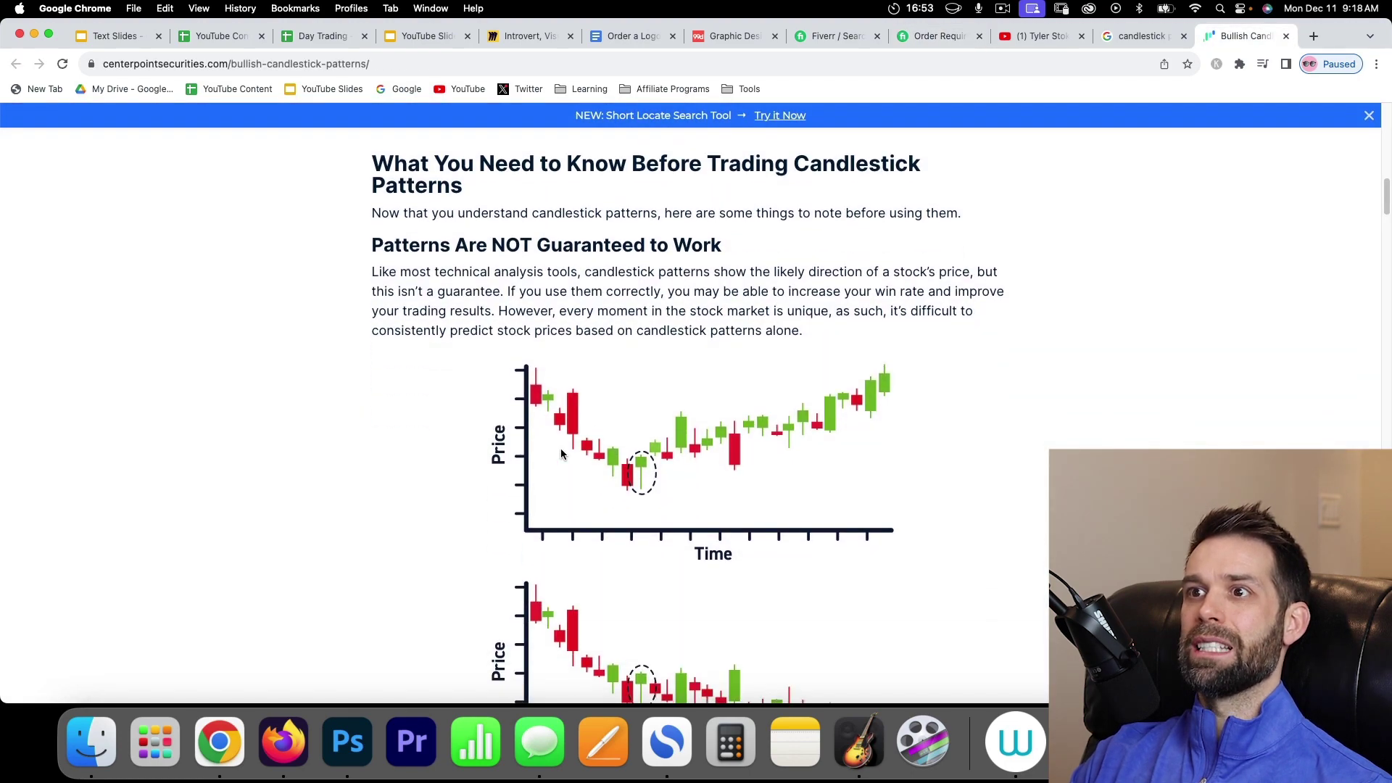
{"action": "scroll", "coordinate": [653, 377], "scroll_direction": "down", "scroll_amount": 6}
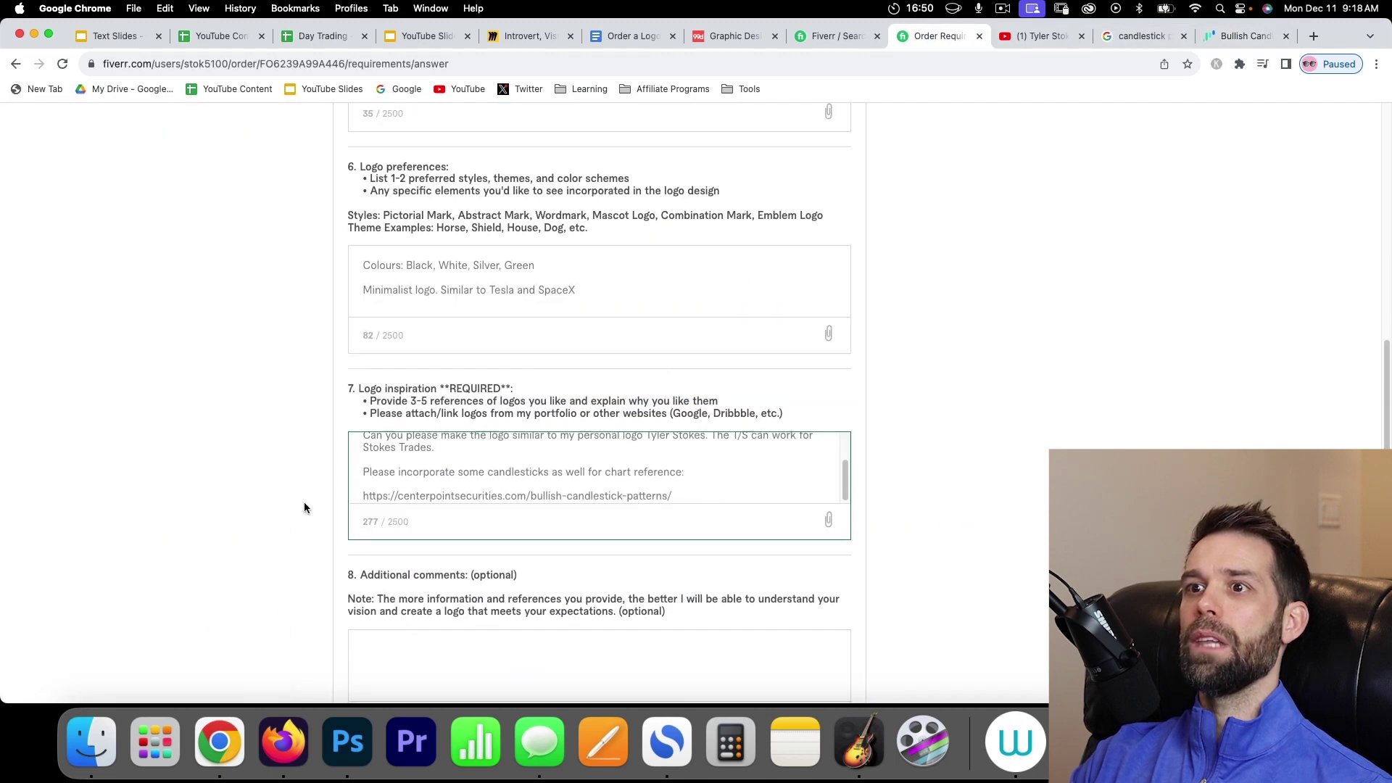
{"action": "scroll", "coordinate": [306, 505], "scroll_direction": "down", "scroll_amount": 4}
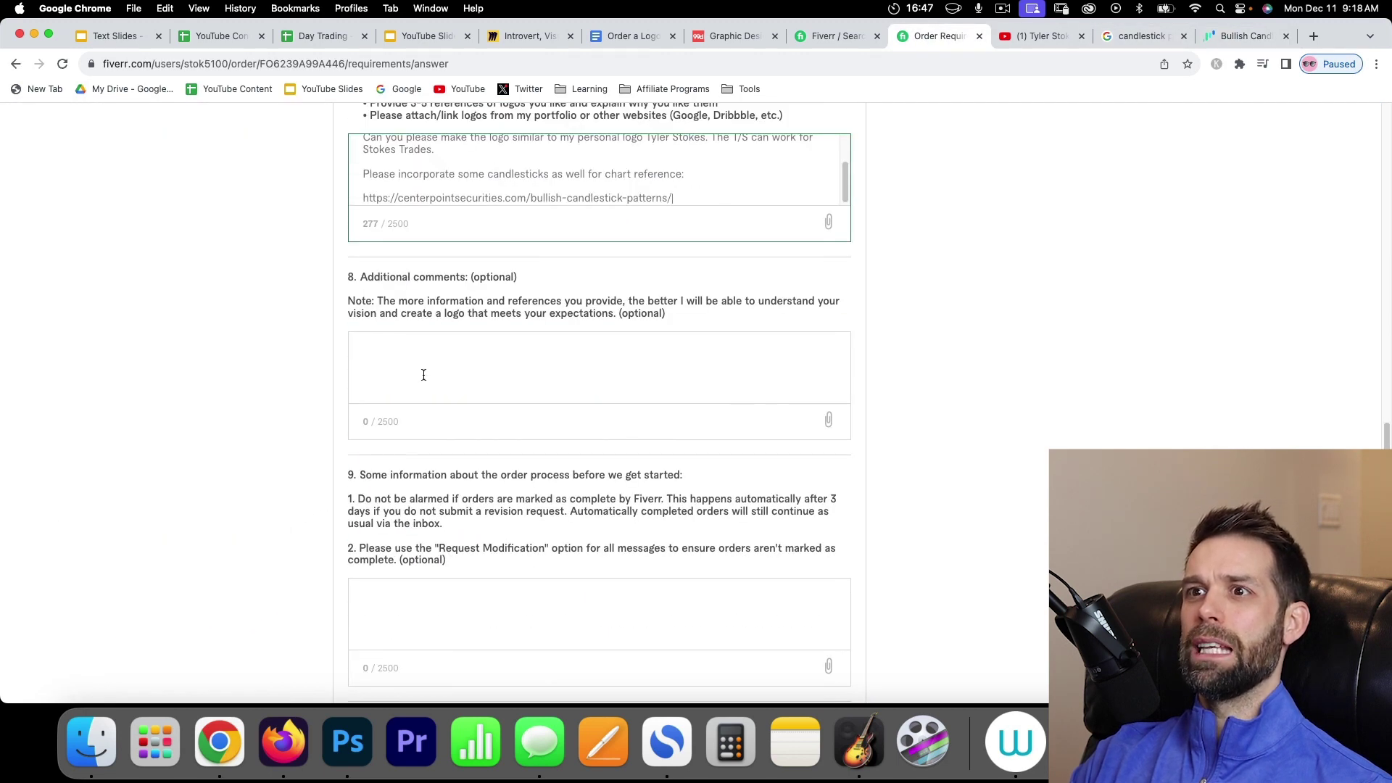
Tick the 'accurate and complete' confirmation and start the order, due Dec 14, 9:19 AM.
{"action": "scroll", "coordinate": [456, 417], "scroll_direction": "down", "scroll_amount": 2}
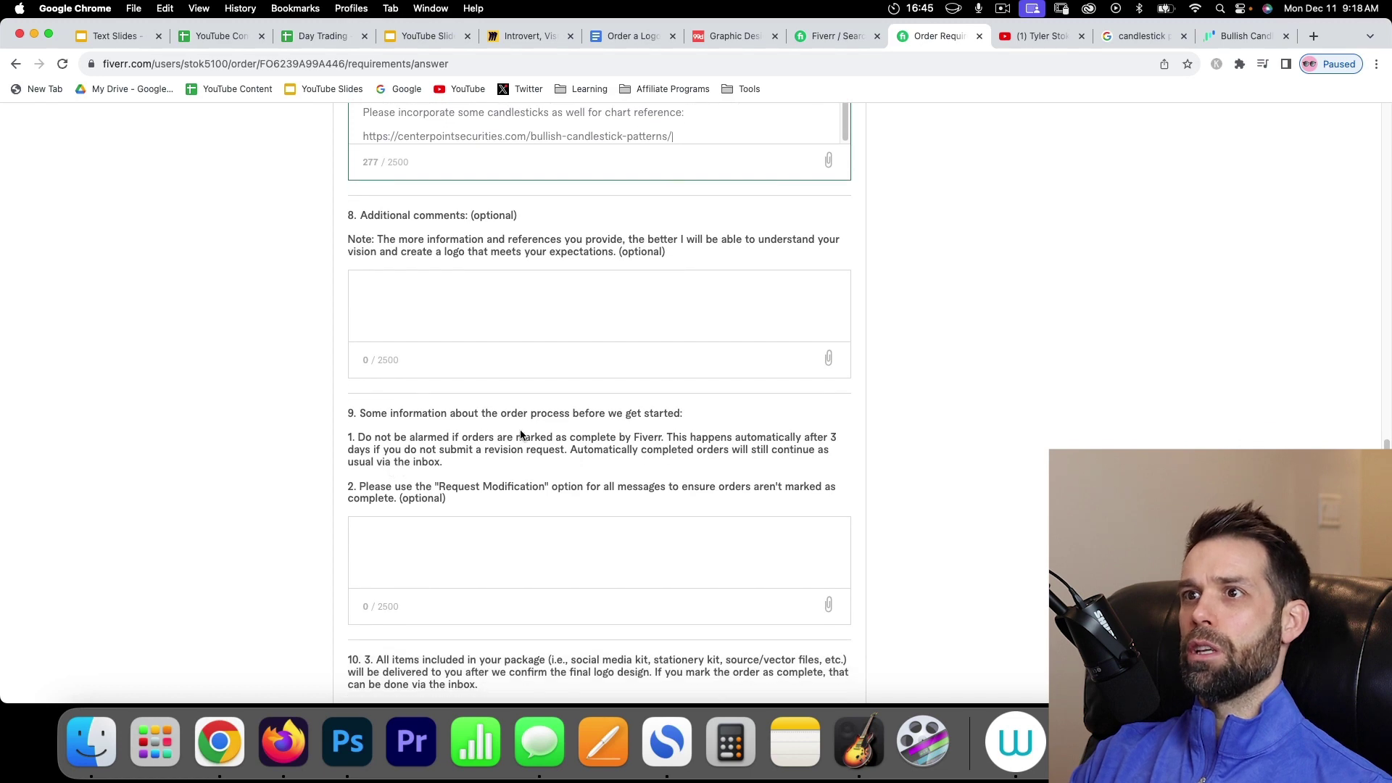
{"action": "scroll", "coordinate": [536, 435], "scroll_direction": "down", "scroll_amount": 2}
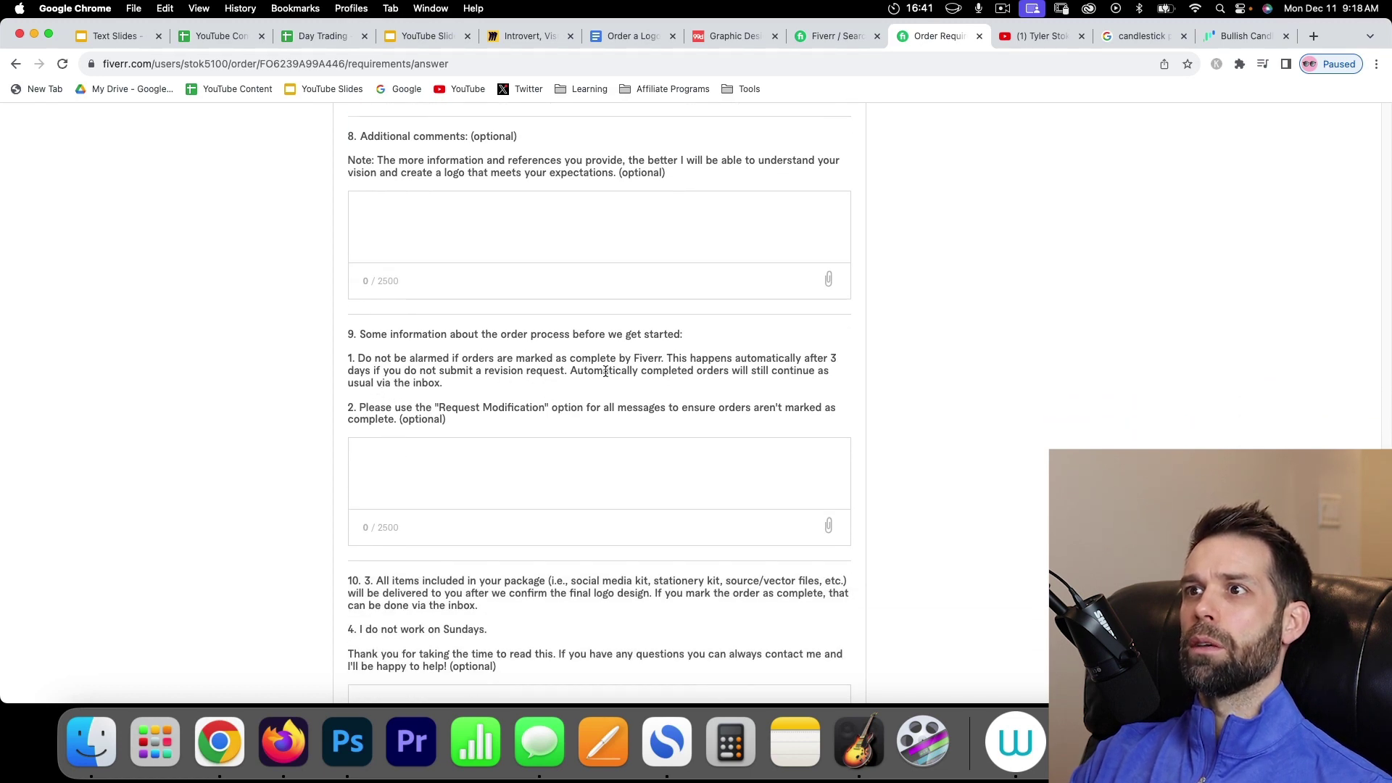
{"action": "scroll", "coordinate": [371, 465], "scroll_direction": "down", "scroll_amount": 3}
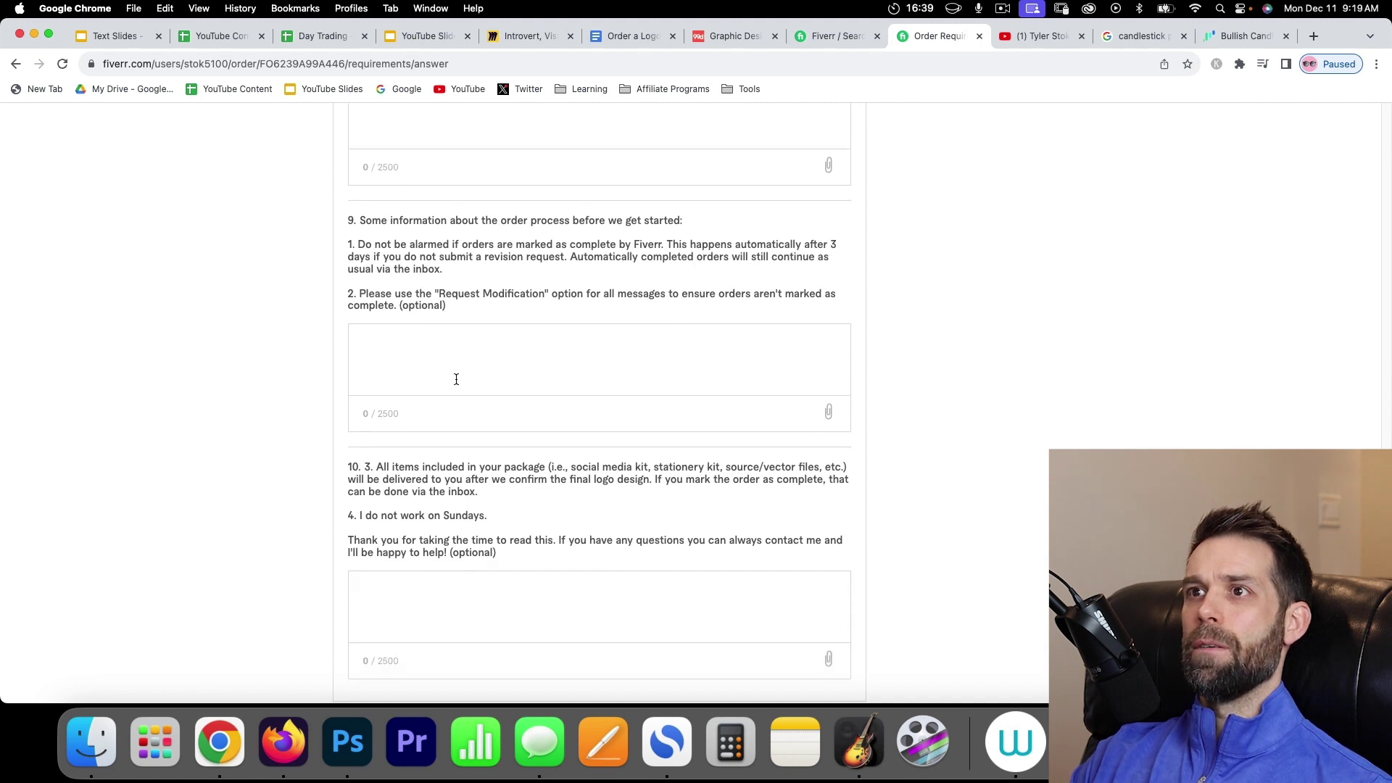
{"action": "scroll", "coordinate": [449, 344], "scroll_direction": "down", "scroll_amount": 5}
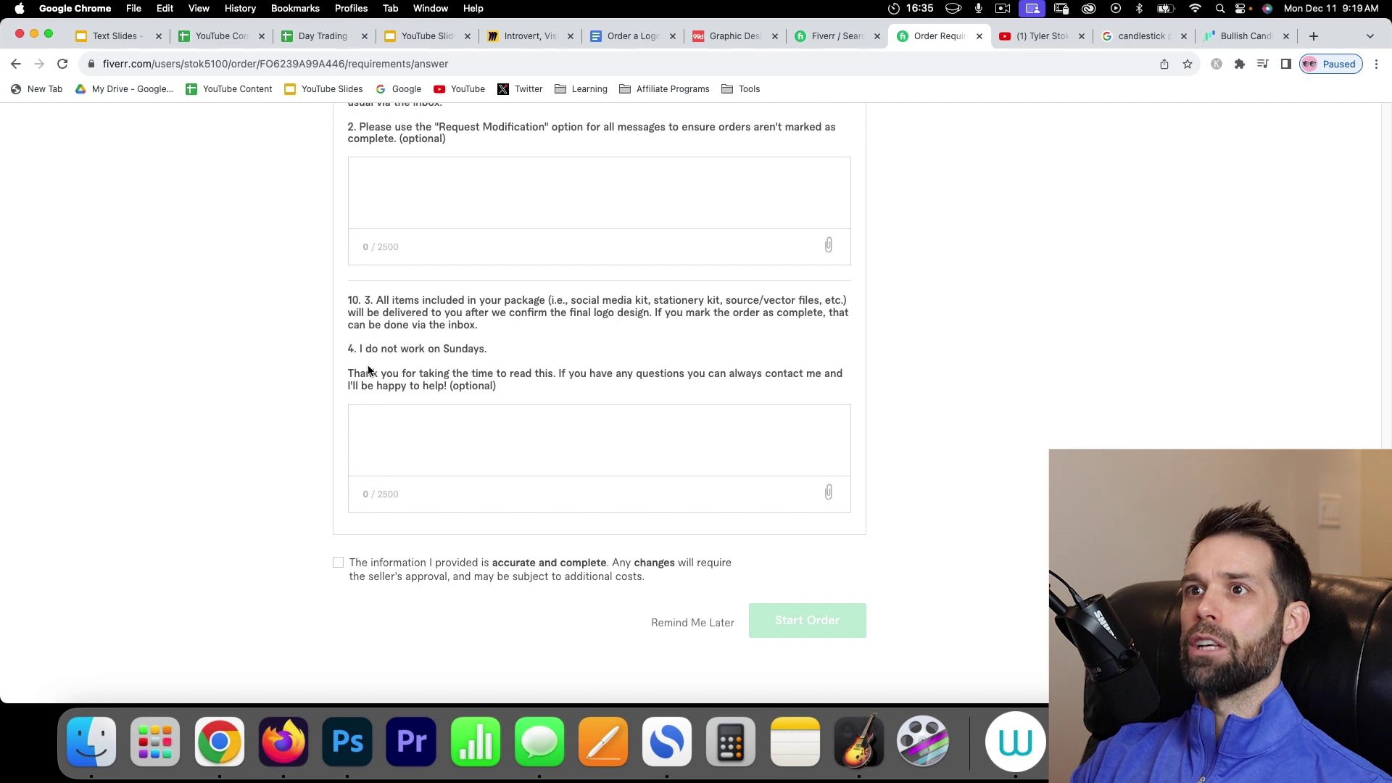
{"action": "left_click", "coordinate": [338, 564]}
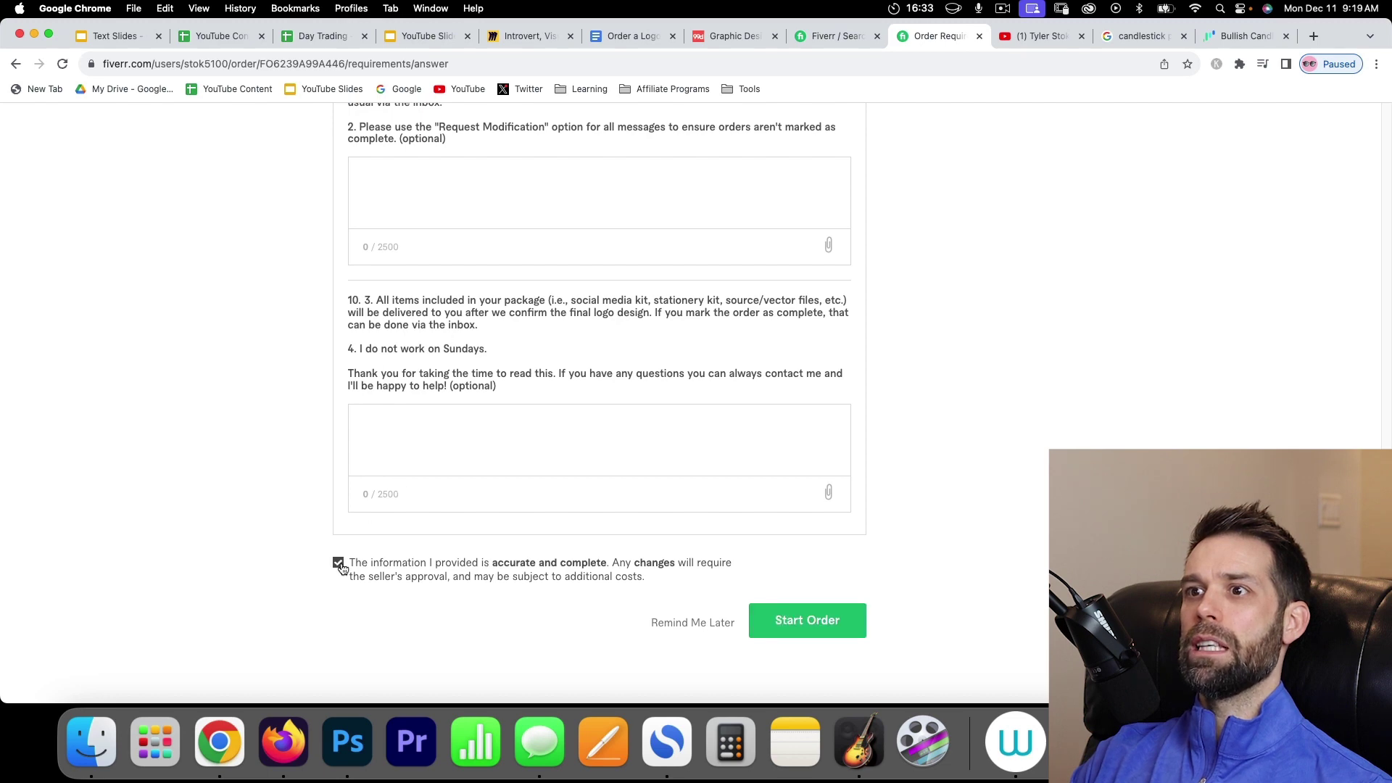
{"action": "left_click", "coordinate": [814, 623]}
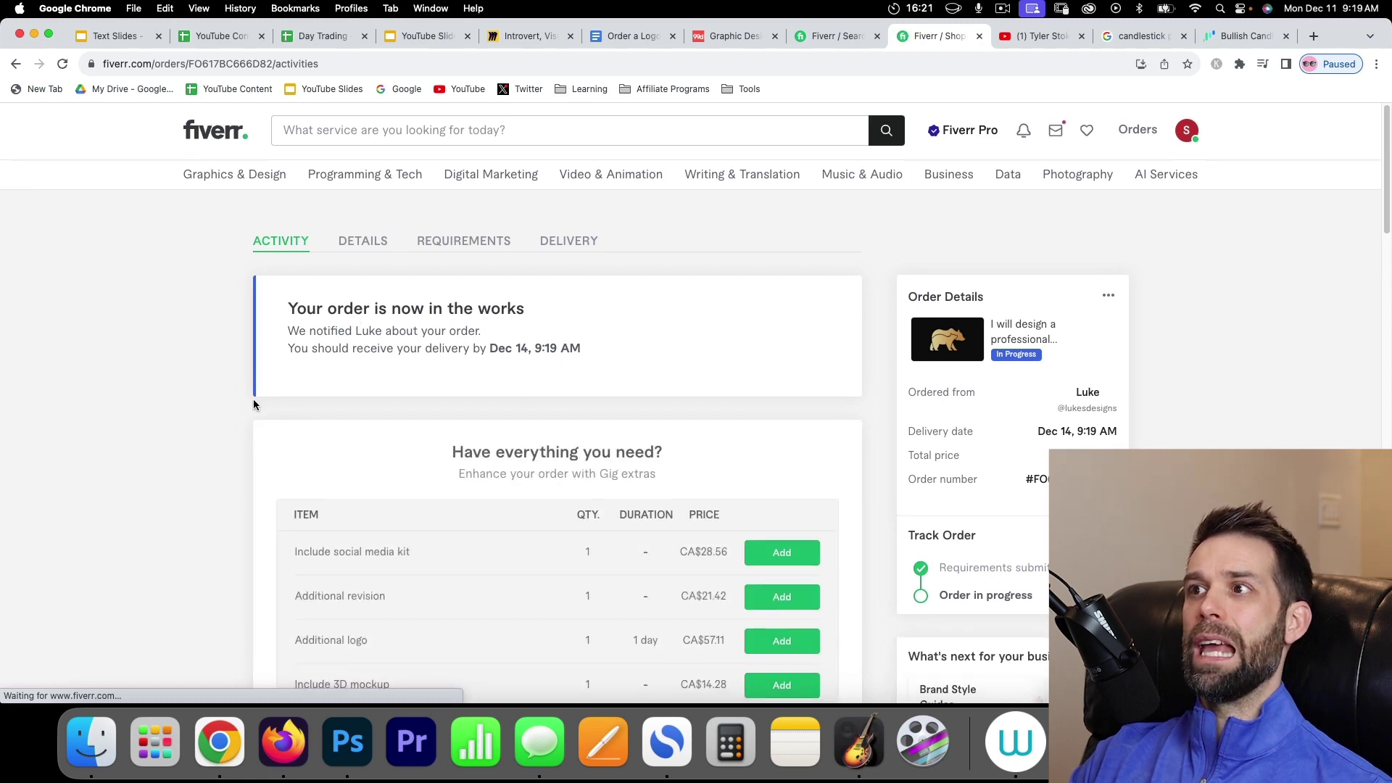
Scroll through the in-progress order's activity page, then return to the 'logo design' search results.
{"action": "scroll", "coordinate": [254, 398], "scroll_direction": "down", "scroll_amount": 10}
{"action": "scroll", "coordinate": [253, 404], "scroll_direction": "up", "scroll_amount": 10}
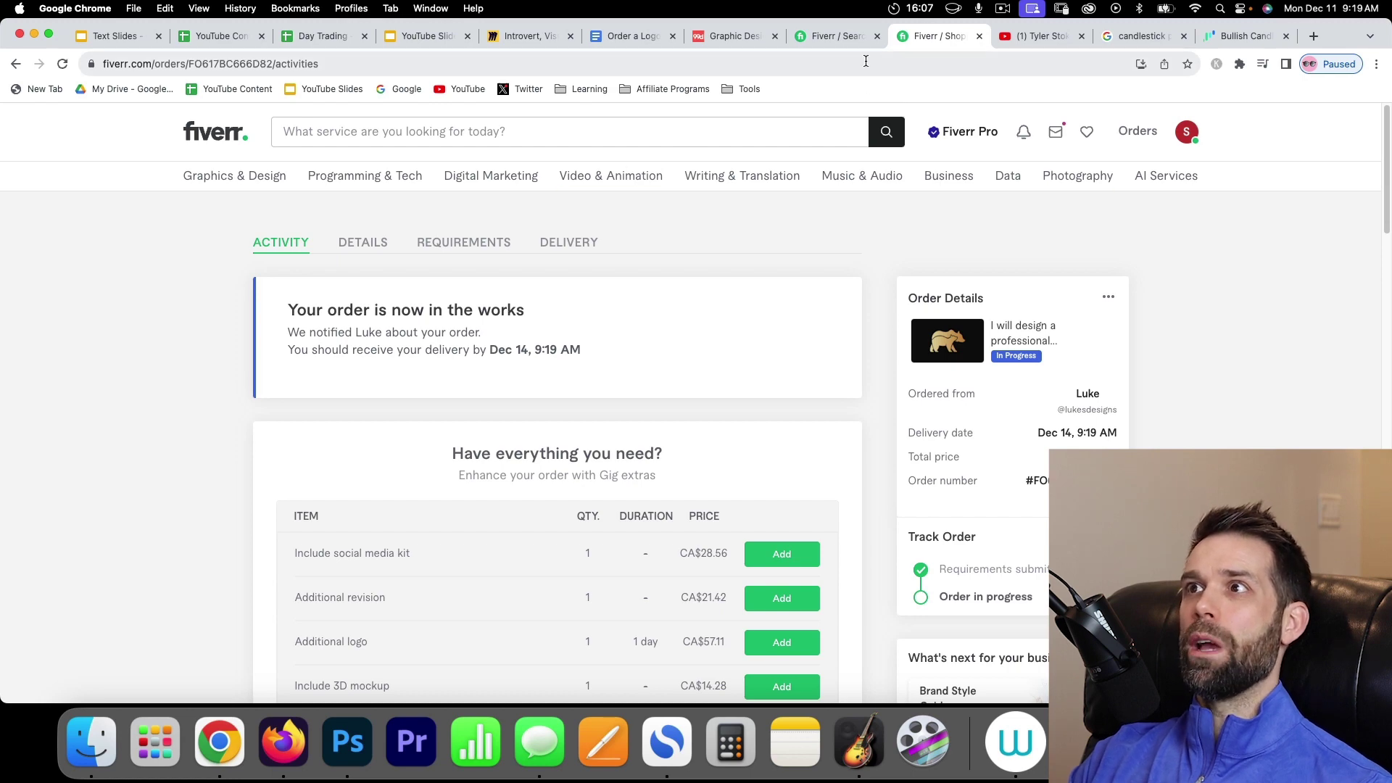
{"action": "left_click", "coordinate": [830, 37]}
Browse Fiverr's 'logo design' results, where top gigs run from CA$22 to CA$36.
{"action": "scroll", "coordinate": [246, 258], "scroll_direction": "up", "scroll_amount": 4}
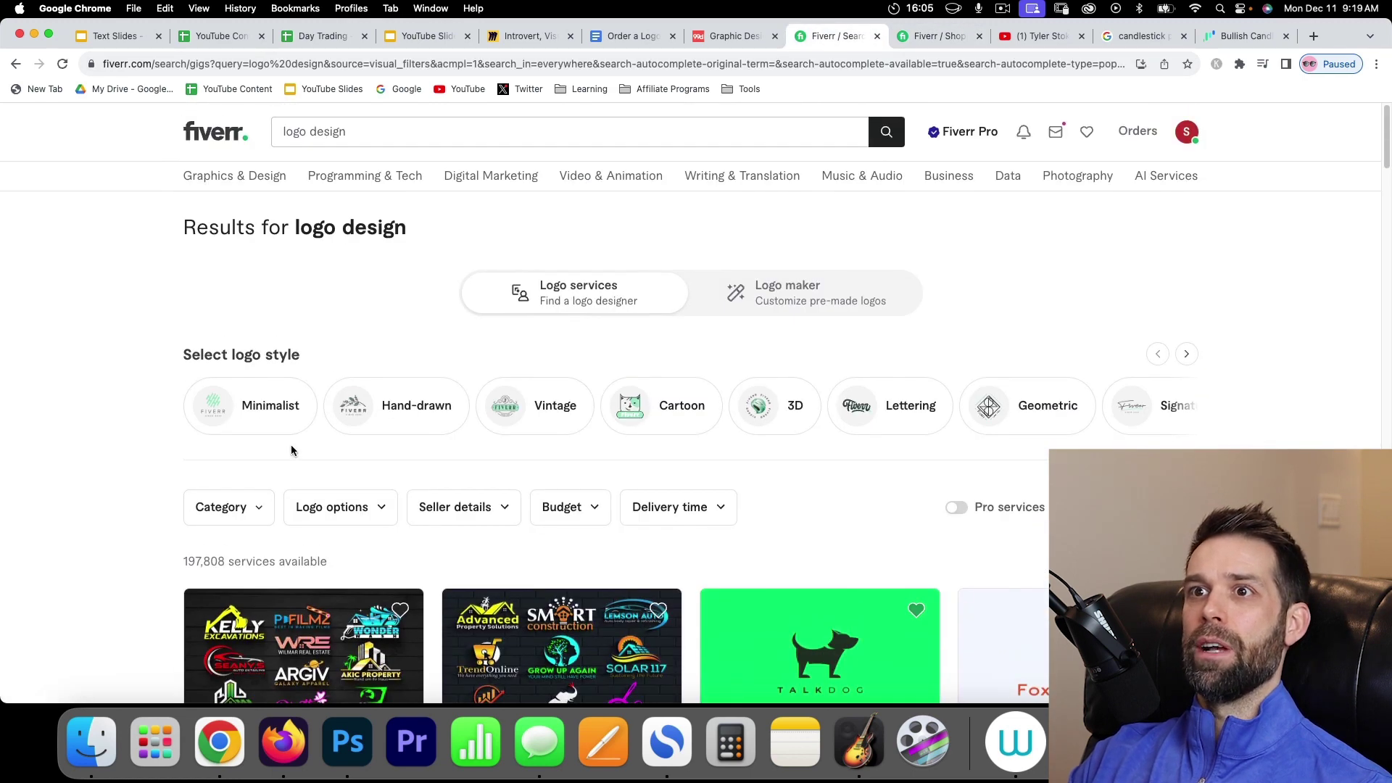
{"action": "scroll", "coordinate": [255, 423], "scroll_direction": "down", "scroll_amount": 5}
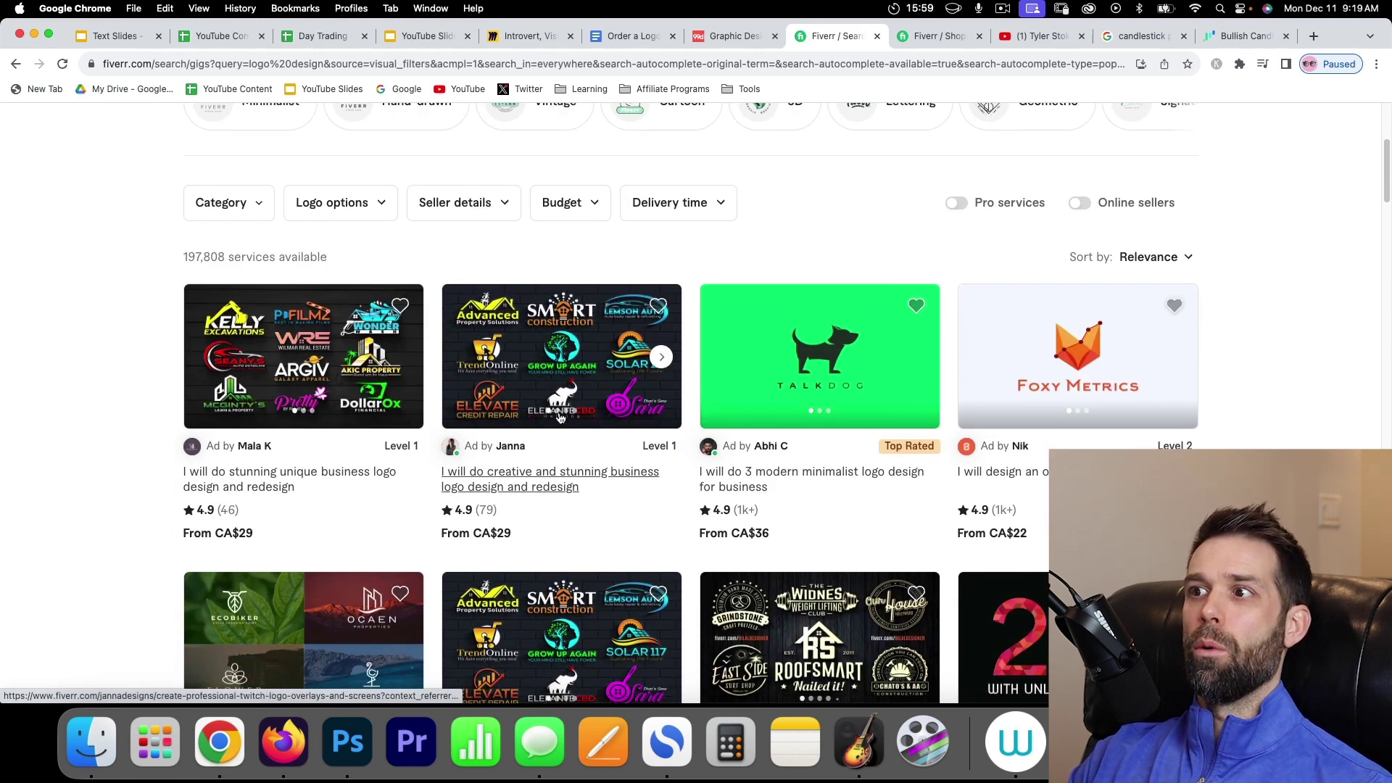
{"action": "scroll", "coordinate": [805, 455], "scroll_direction": "down", "scroll_amount": 2}
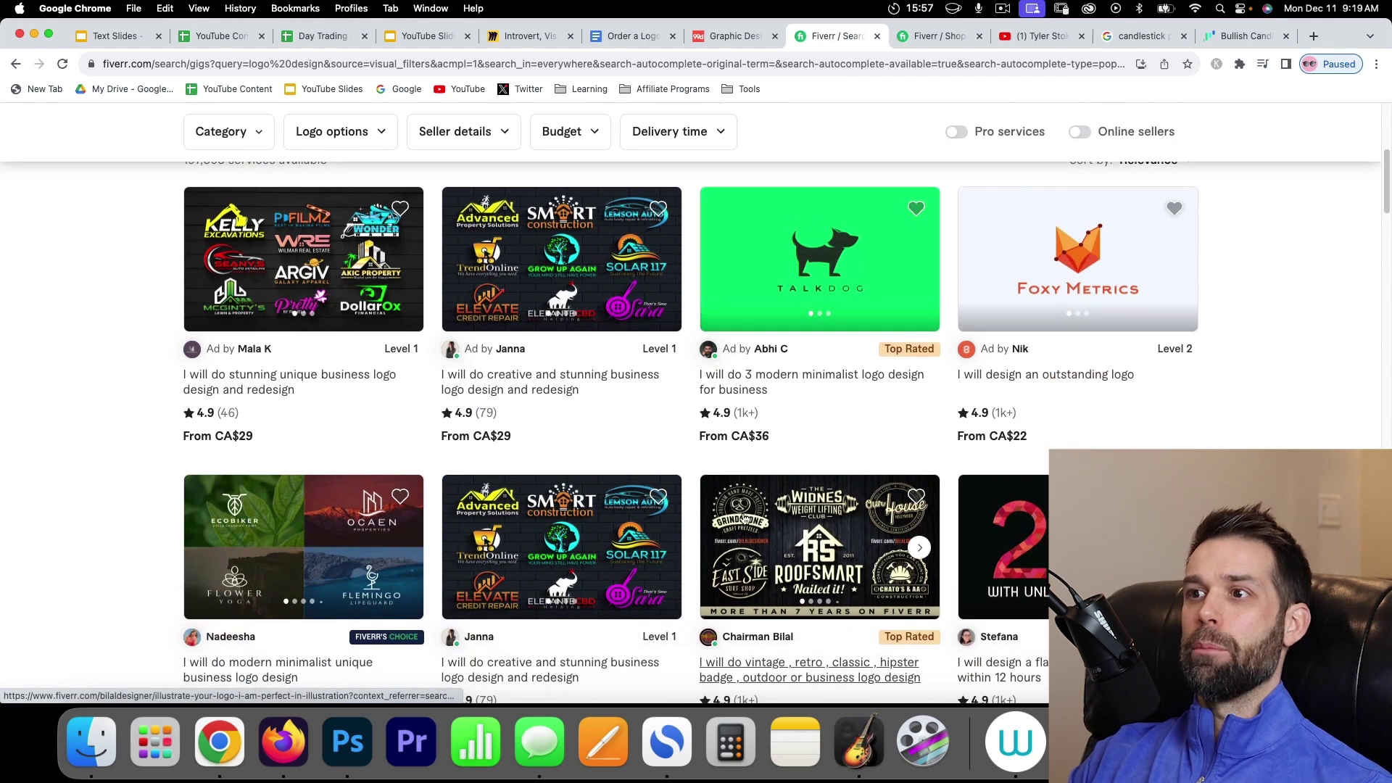
{"action": "scroll", "coordinate": [761, 476], "scroll_direction": "up", "scroll_amount": 5}
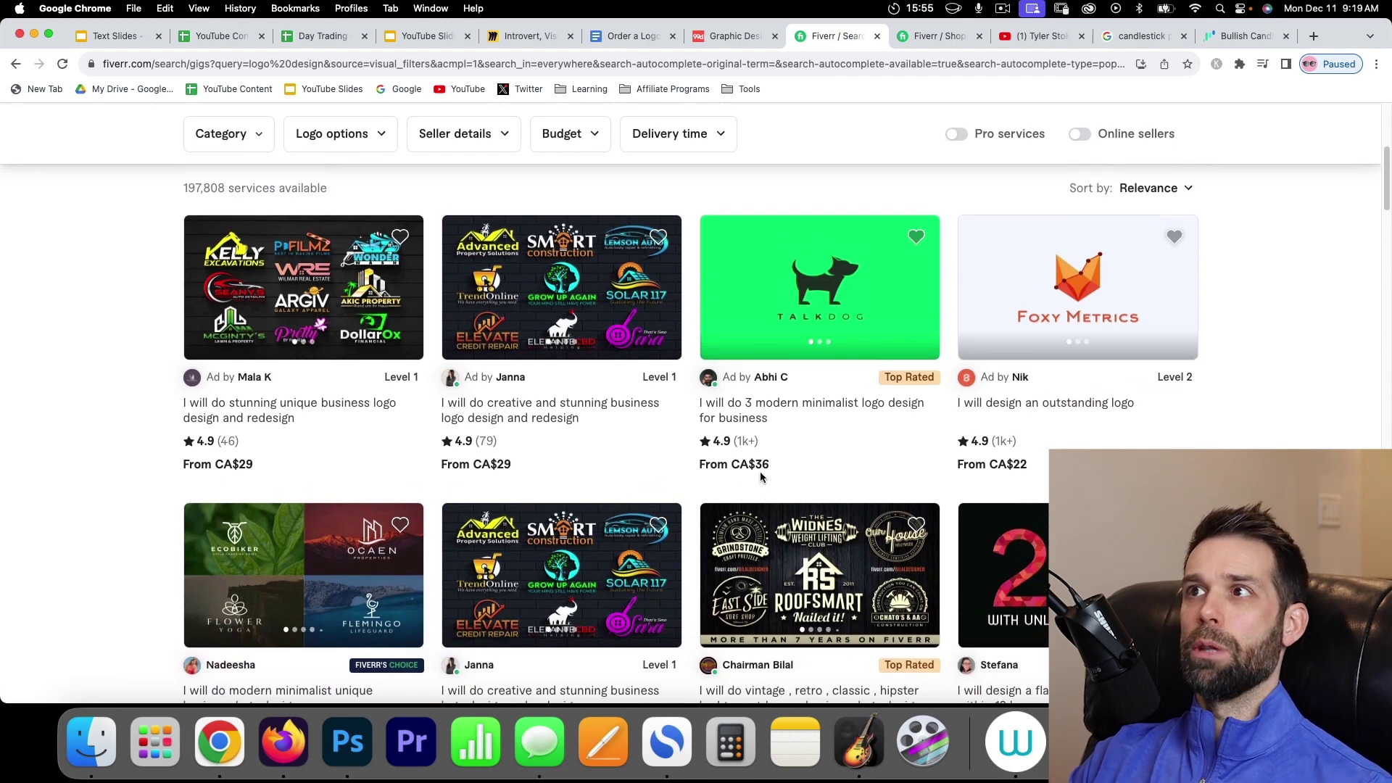
Revisit 99designs' logo design categories, then bring up the WordPress Dashboard in Firefox.
{"action": "left_click", "coordinate": [726, 37]}
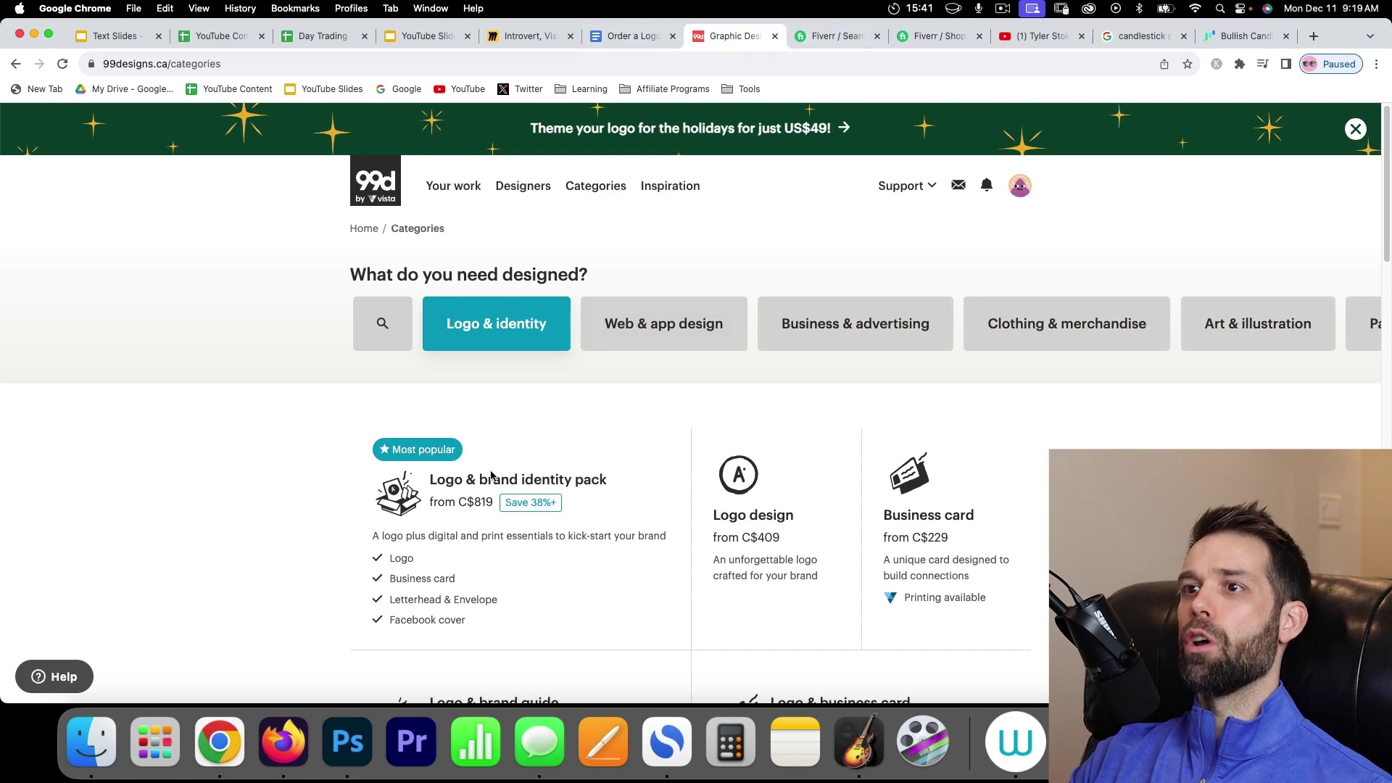
{"action": "left_click", "coordinate": [283, 749]}
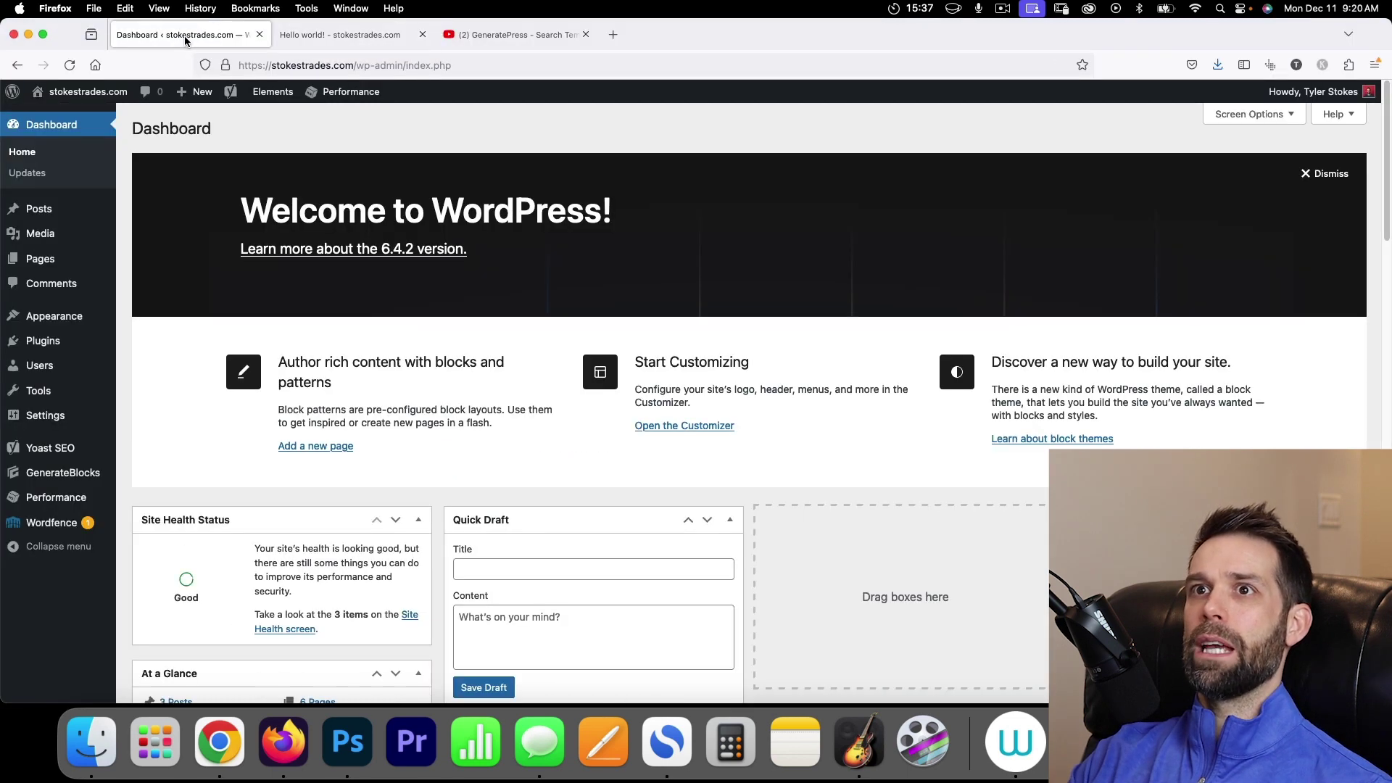
Open the live stokestrades.com homepage from the admin bar in a new tab and view it.
{"action": "right_click", "coordinate": [58, 114]}
{"action": "left_click", "coordinate": [82, 128]}
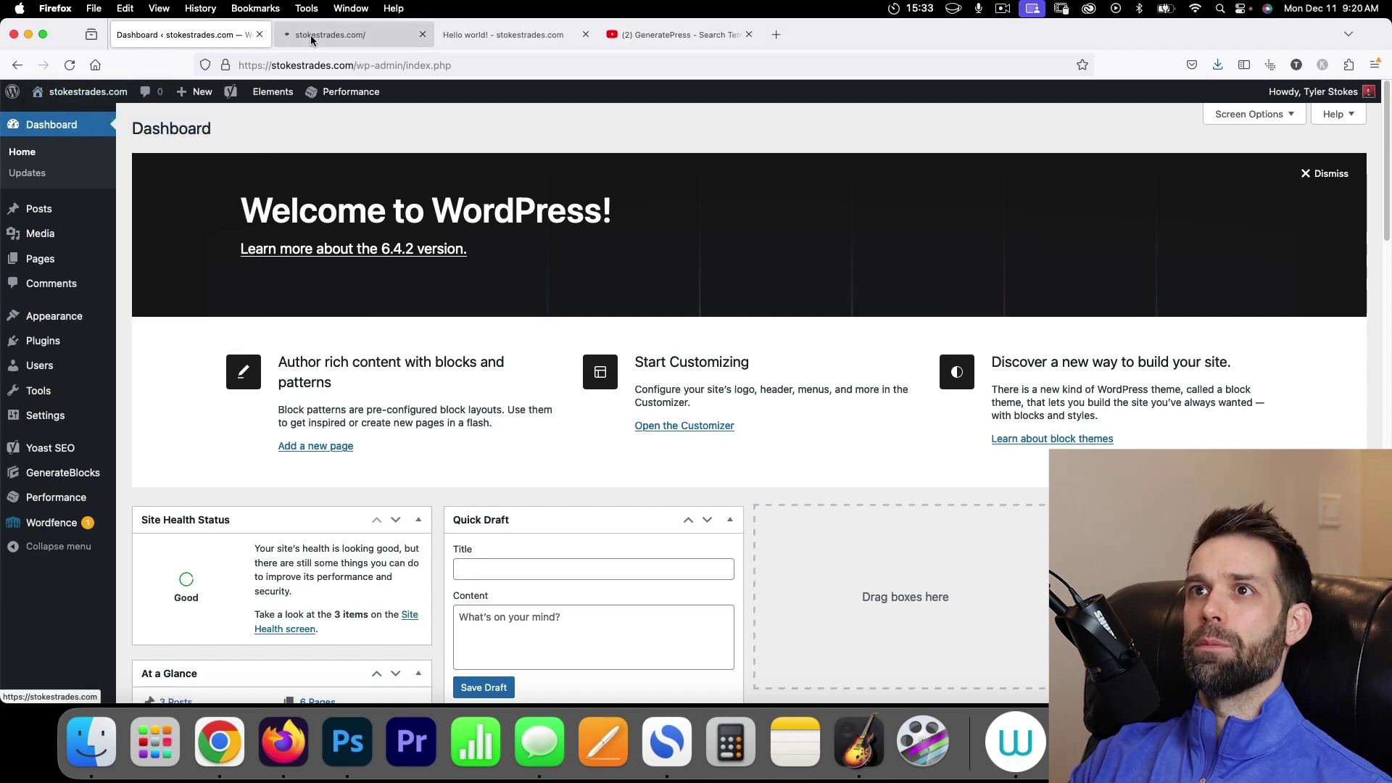
{"action": "left_click", "coordinate": [307, 39]}
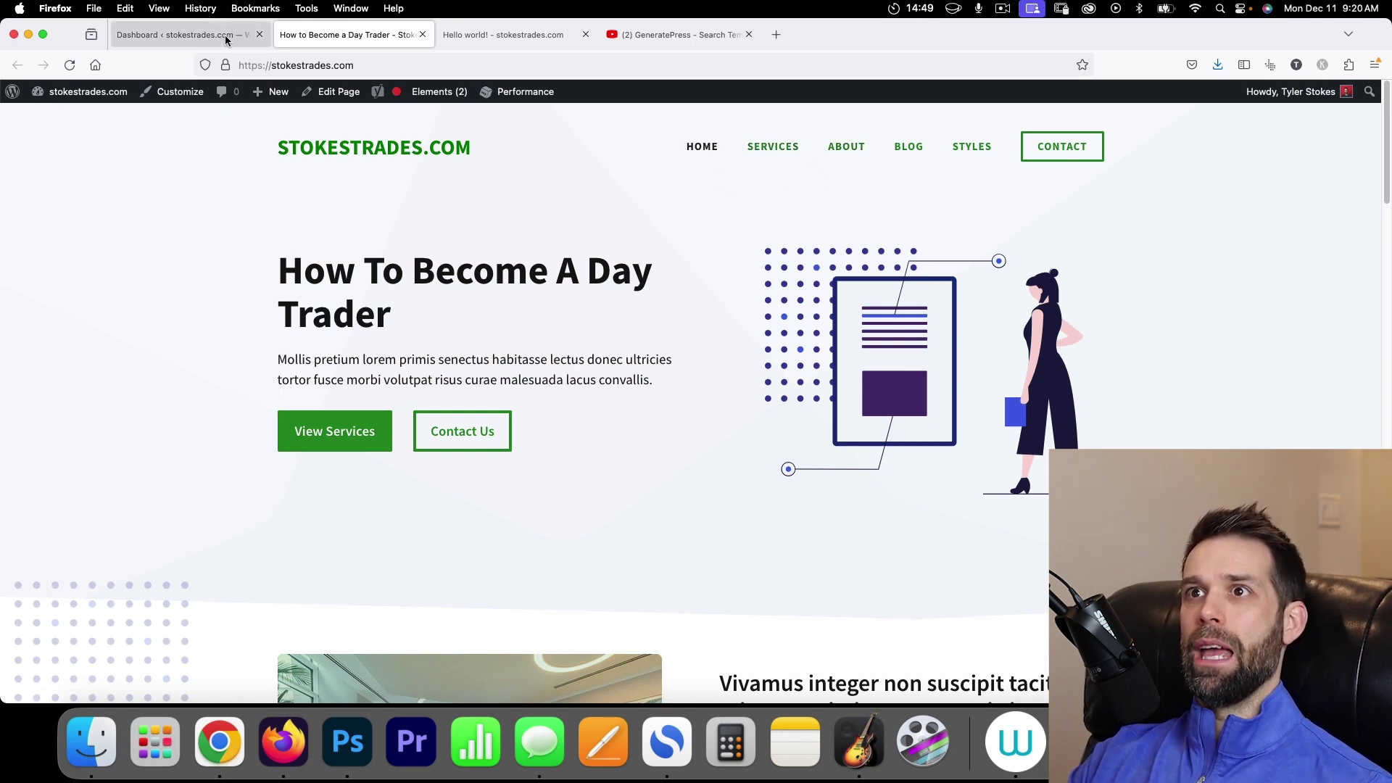
Change the Site Title in General Settings to 'StokesTrades' and save.
{"action": "left_click", "coordinate": [173, 33]}
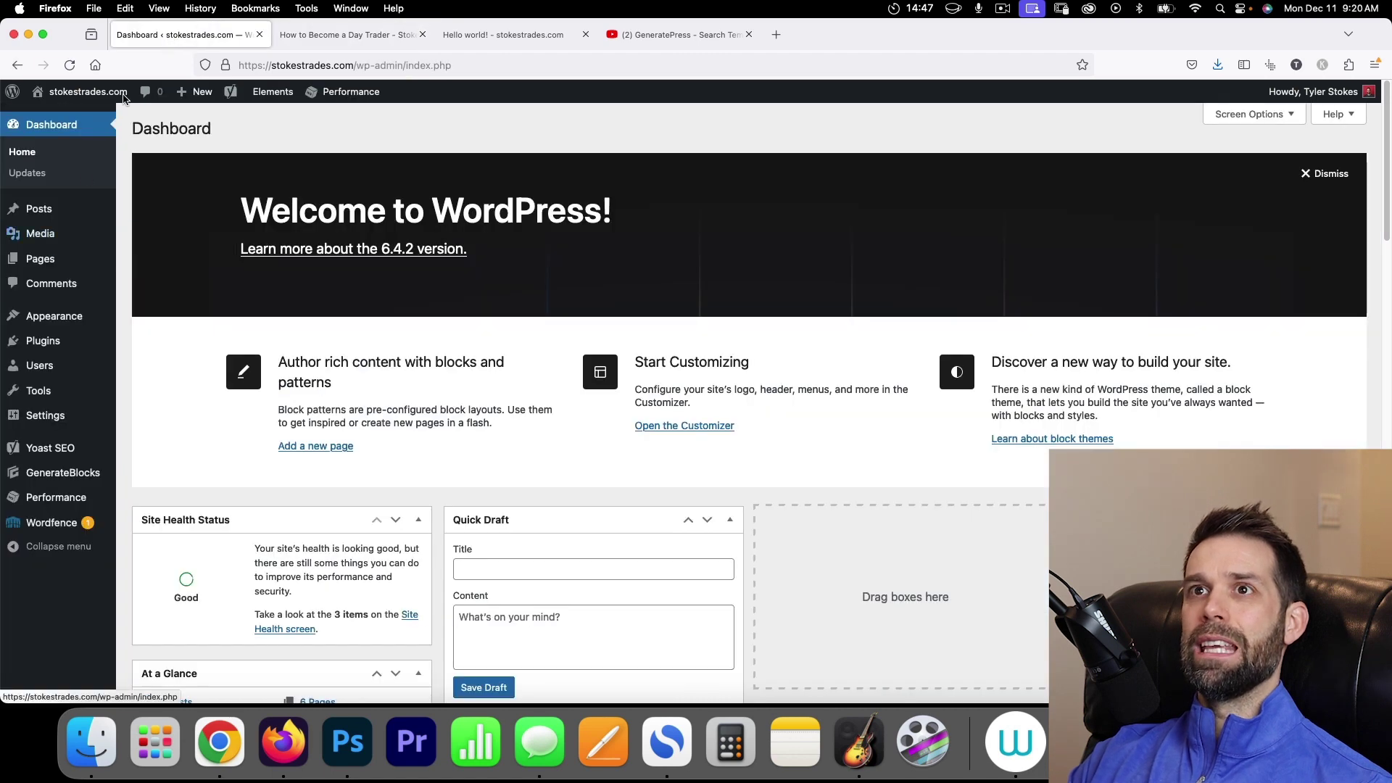
{"action": "left_click", "coordinate": [44, 415]}
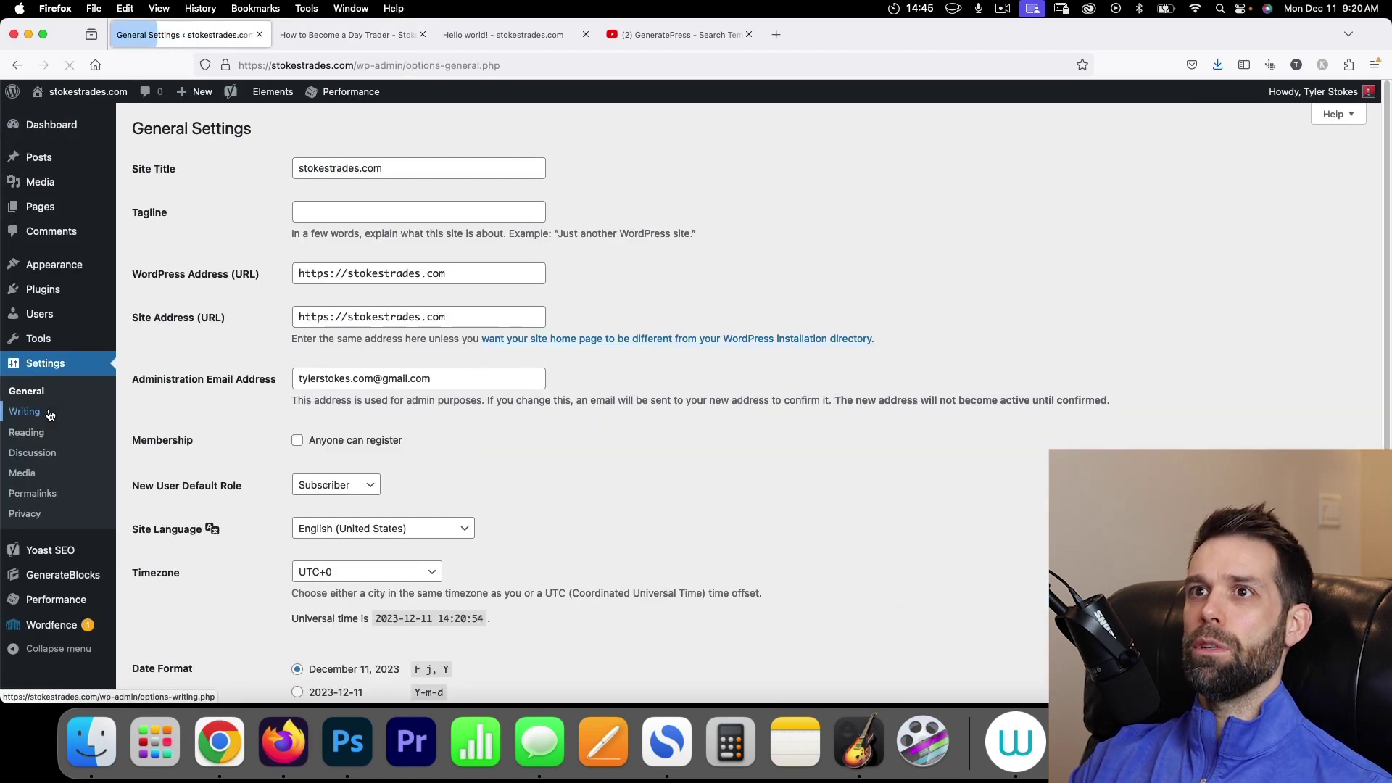
{"action": "left_click_drag", "start_coordinate": [299, 168], "coordinate": [383, 168]}
{"action": "type", "text": "StokesTrades"}
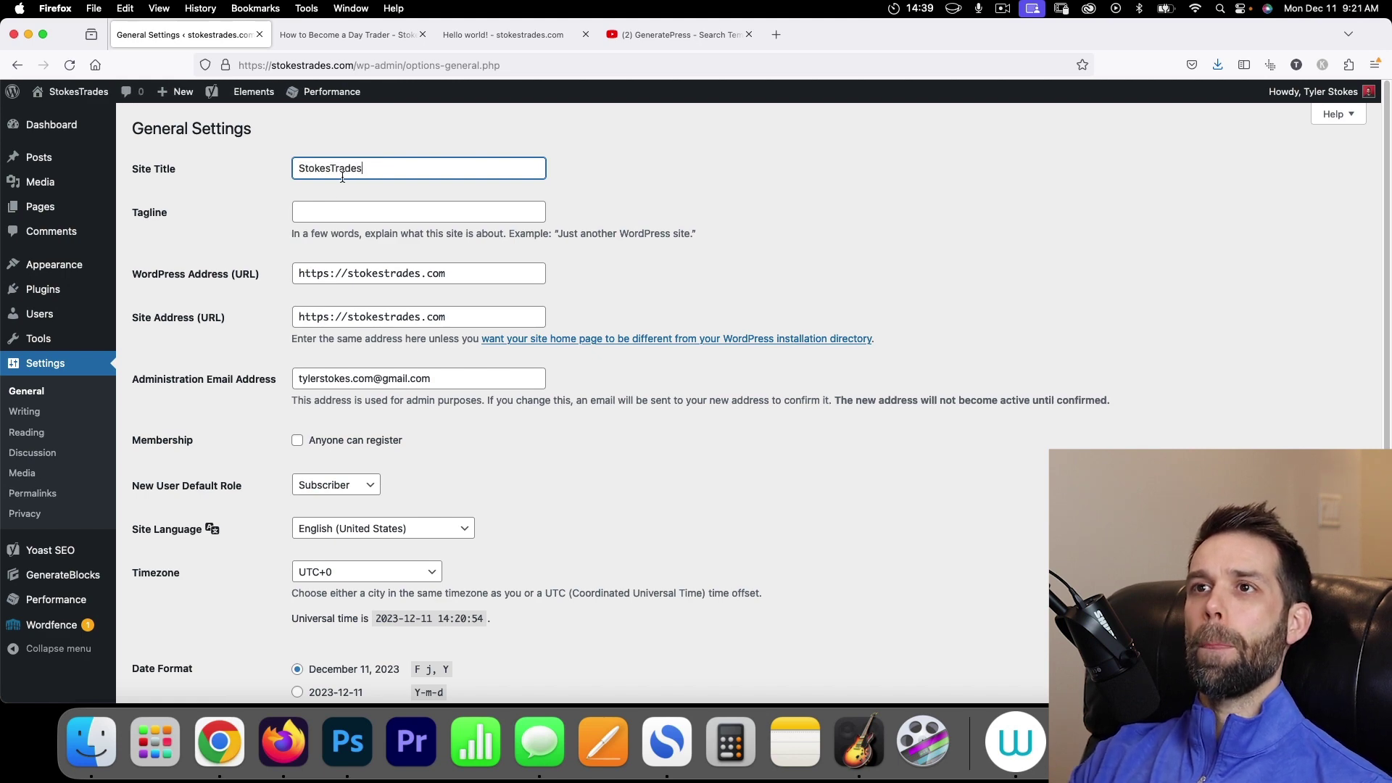
{"action": "scroll", "coordinate": [248, 233], "scroll_direction": "down", "scroll_amount": 10}
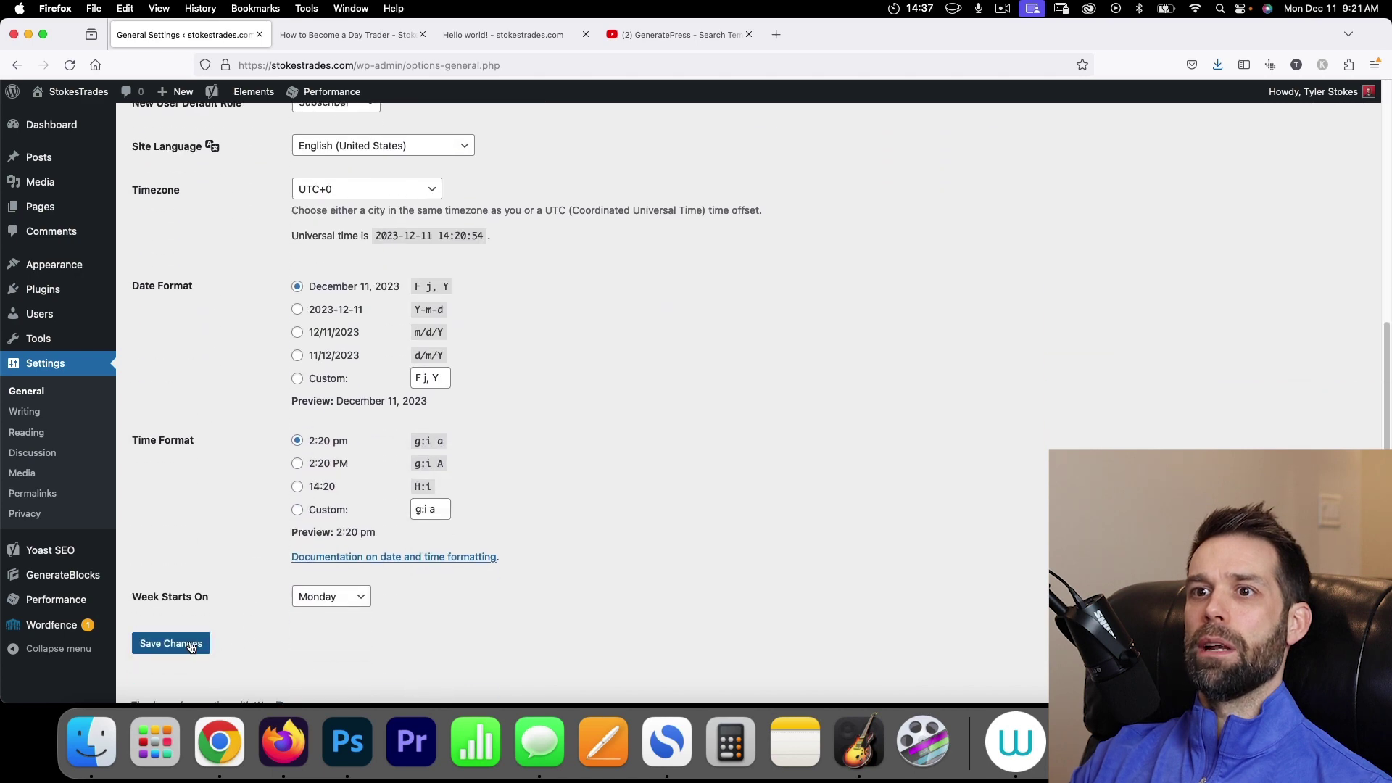
{"action": "left_click", "coordinate": [190, 643]}
Reload the live homepage to check the new title, then return to General Settings.
{"action": "left_click", "coordinate": [327, 36]}
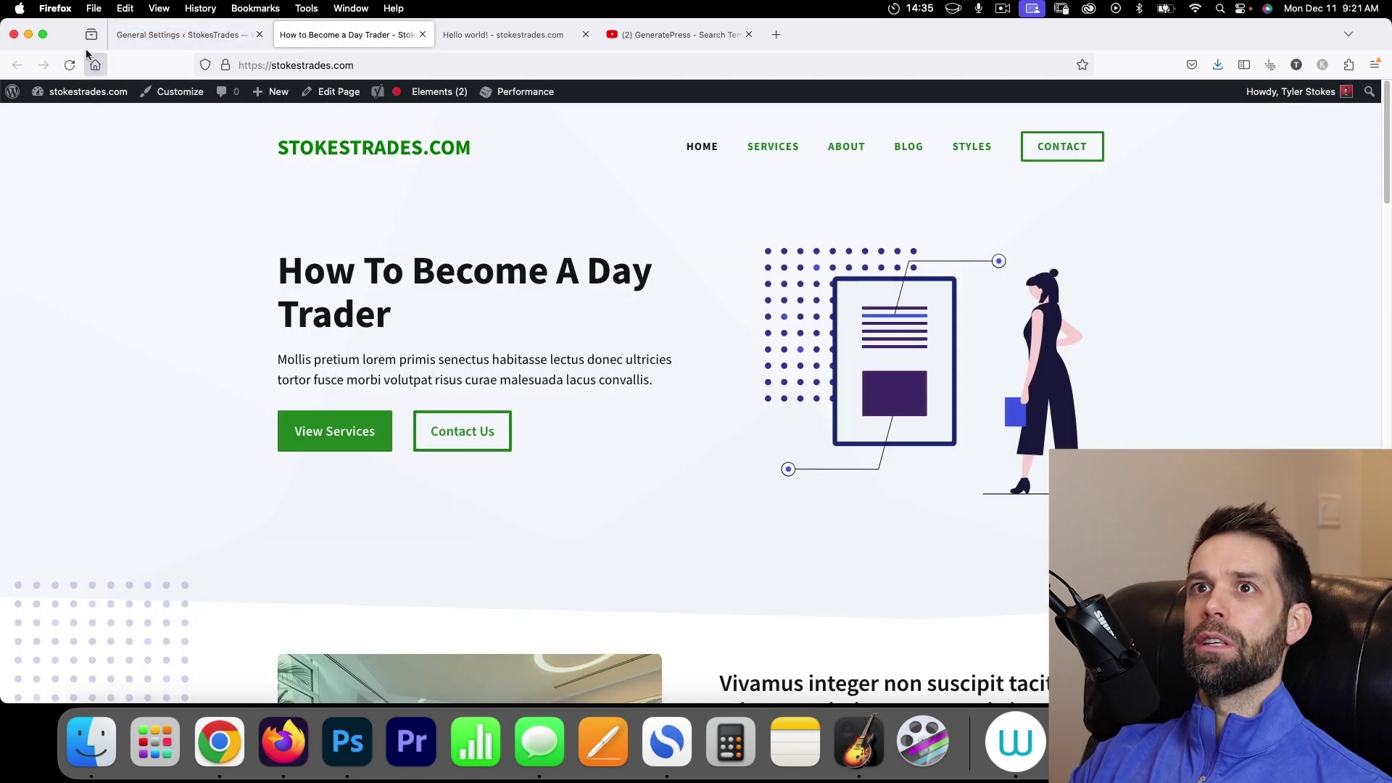
{"action": "left_click", "coordinate": [68, 65]}
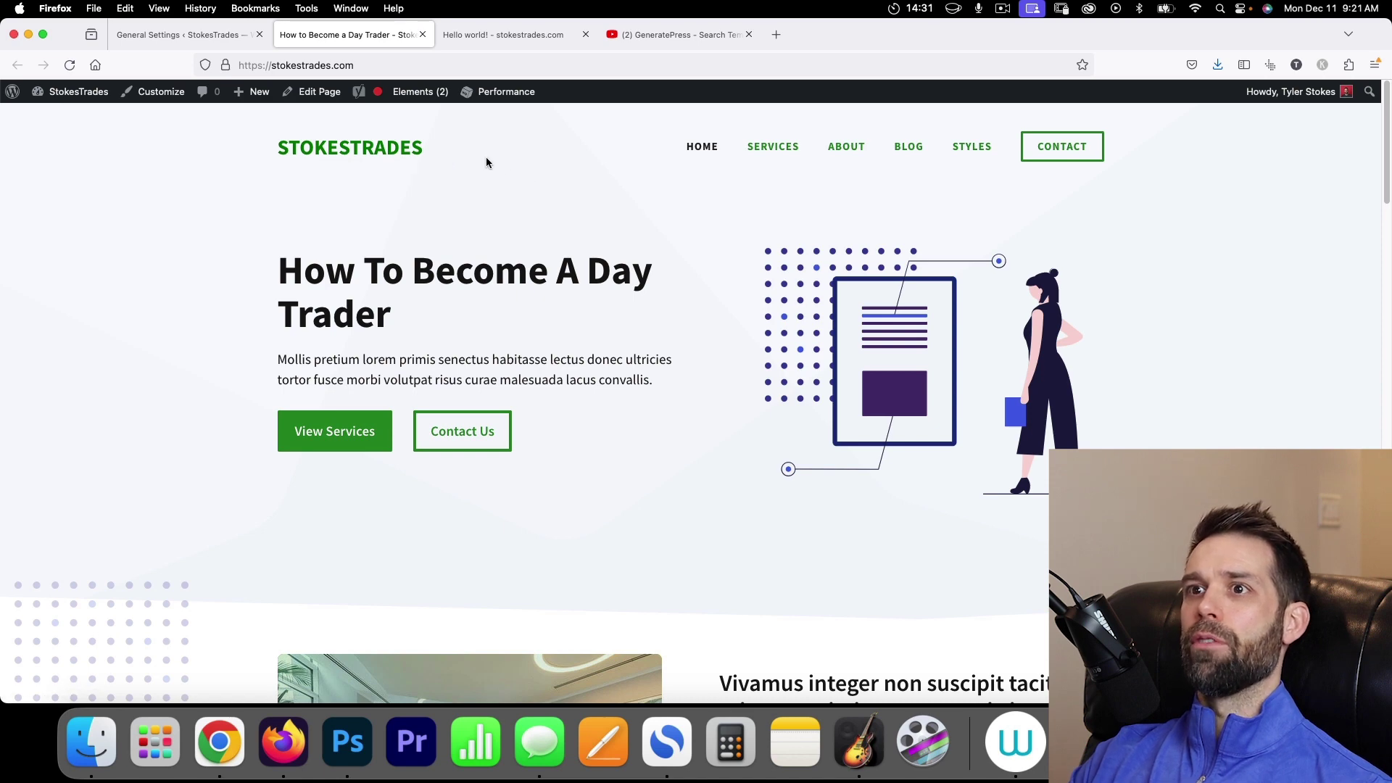
{"action": "left_click", "coordinate": [188, 34]}
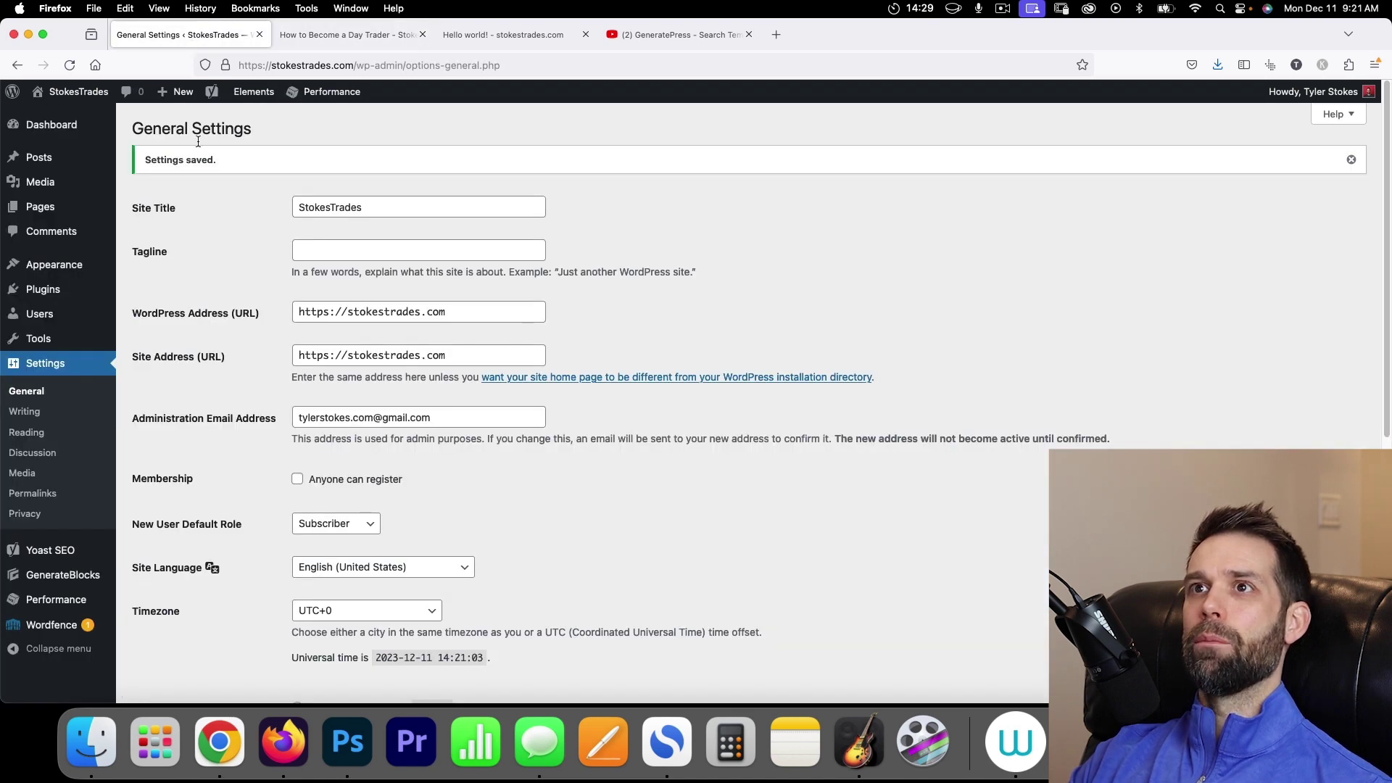
{"action": "left_click", "coordinate": [378, 37]}
{"action": "left_click", "coordinate": [159, 38]}
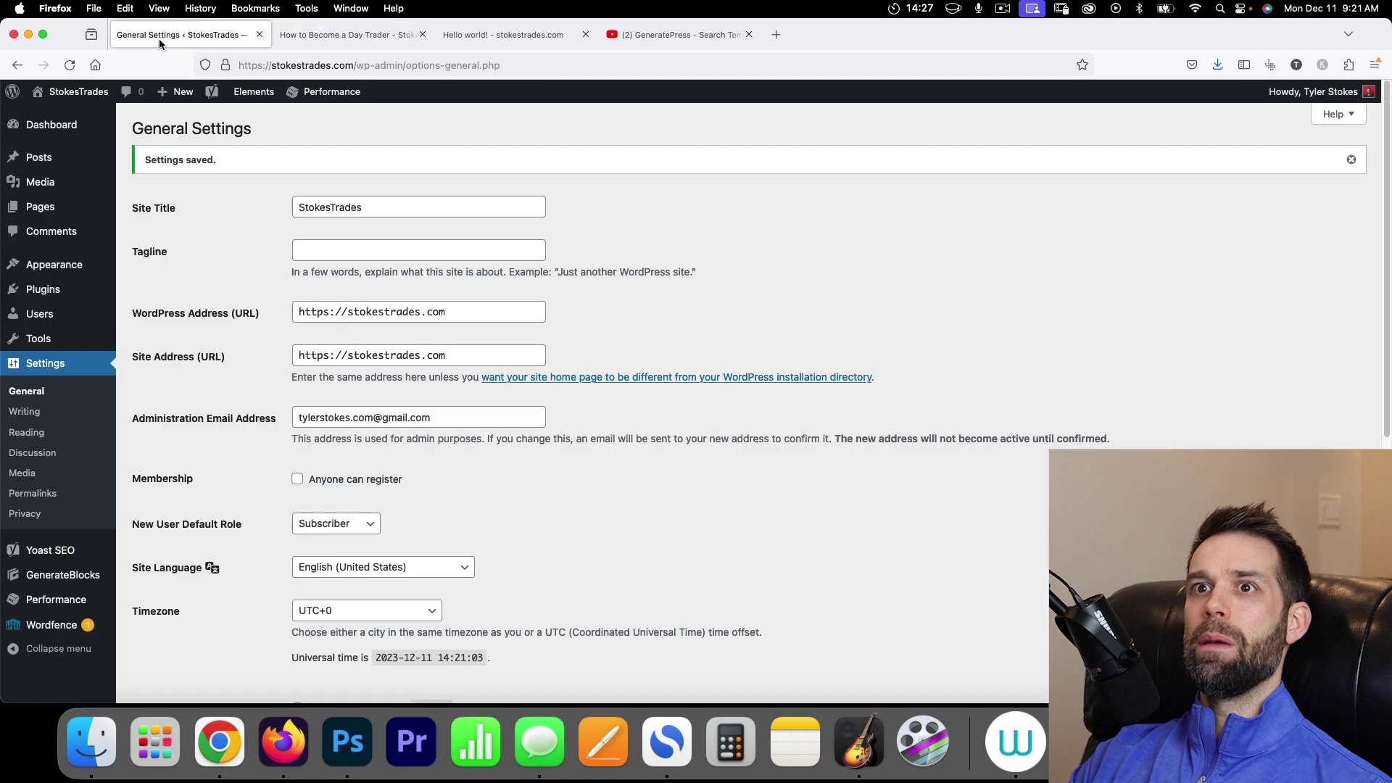
{"action": "mouse_move", "coordinate": [48, 168]}
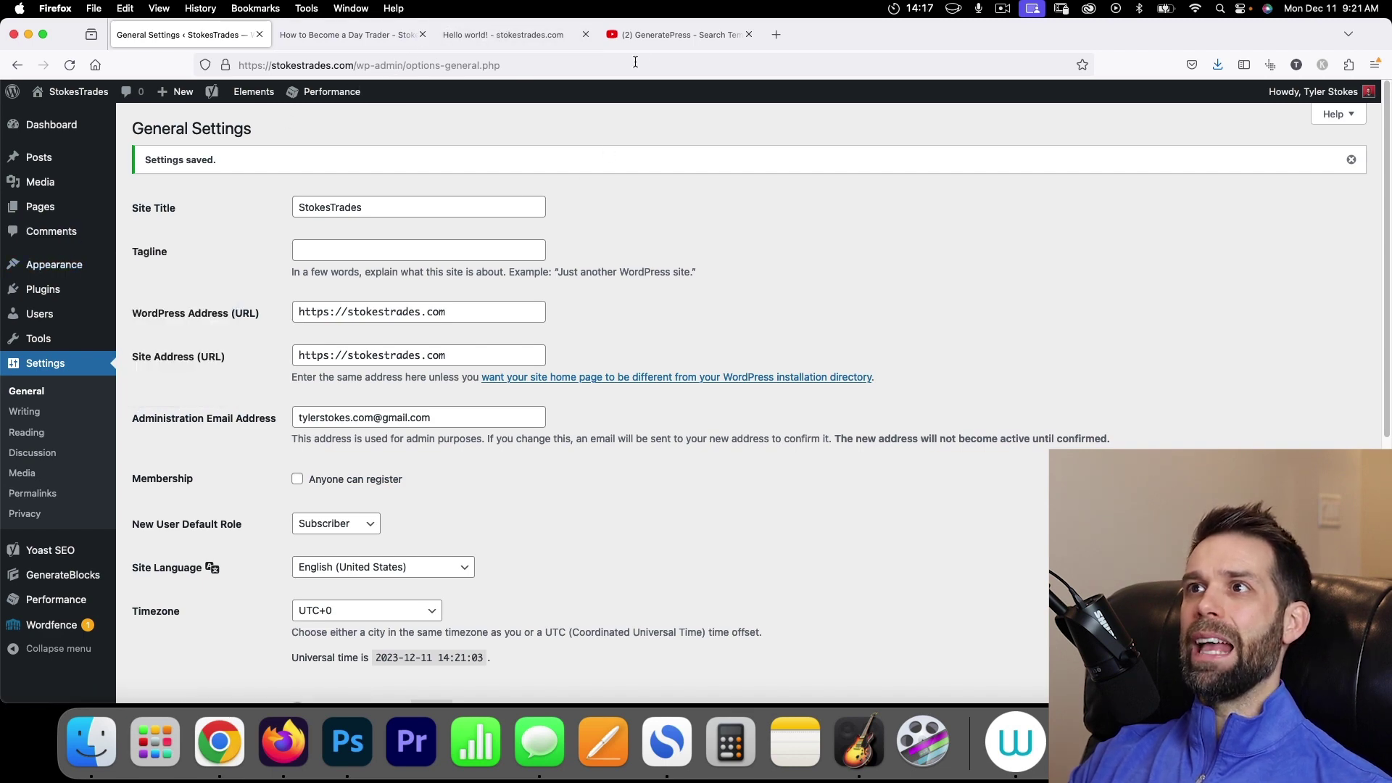
{"action": "left_click", "coordinate": [647, 36]}
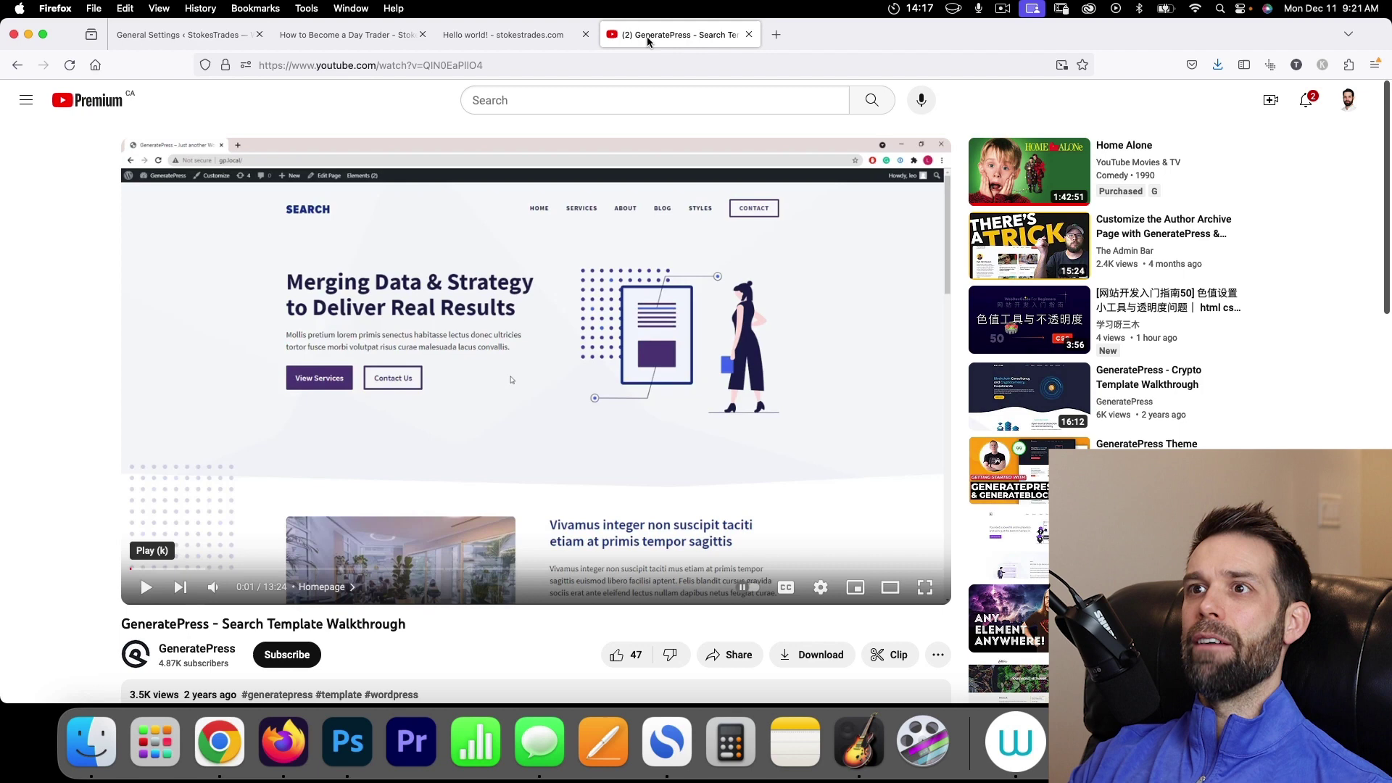
{"action": "left_click", "coordinate": [191, 32]}
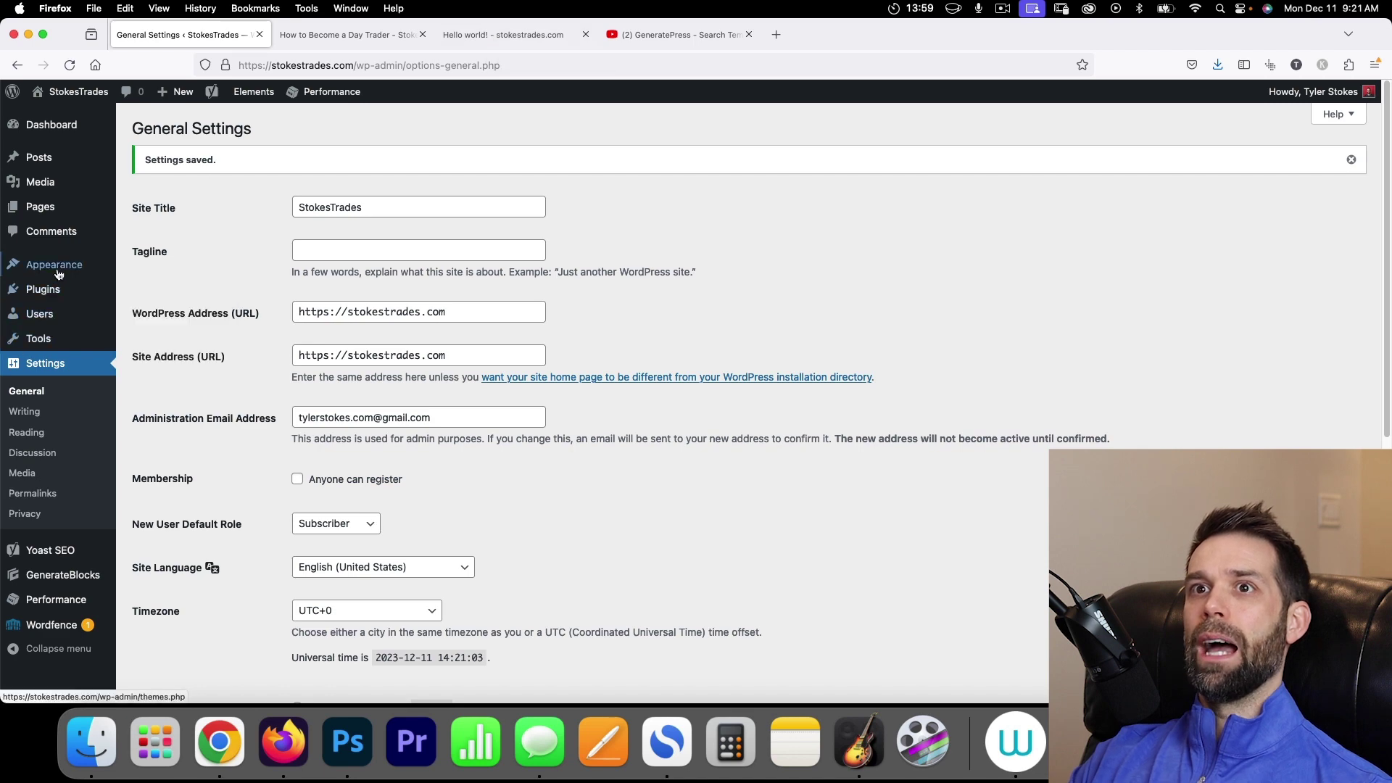
Open the Author Bio element from Appearance > Elements and recover its invalid image block.
{"action": "mouse_move", "coordinate": [59, 274]}
{"action": "left_click", "coordinate": [150, 368]}
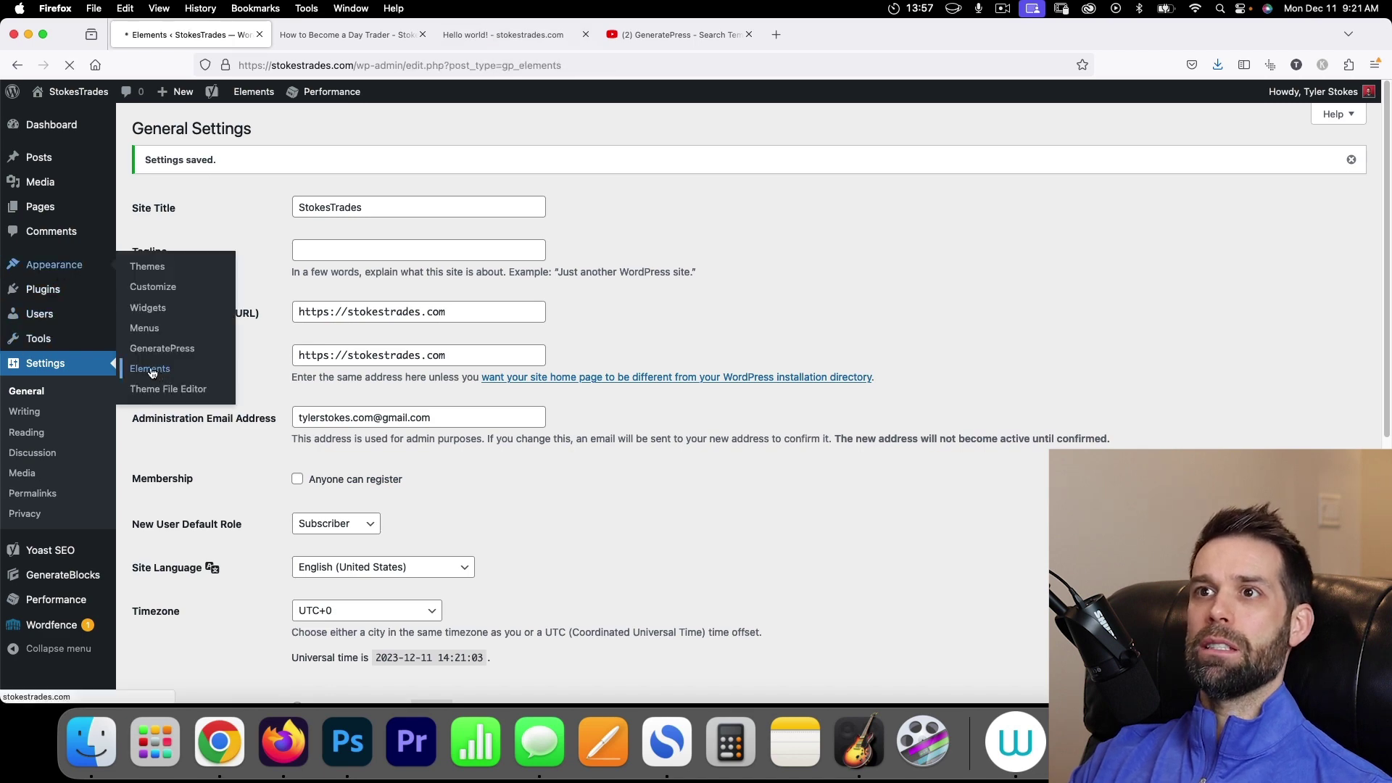
{"action": "left_click", "coordinate": [178, 268]}
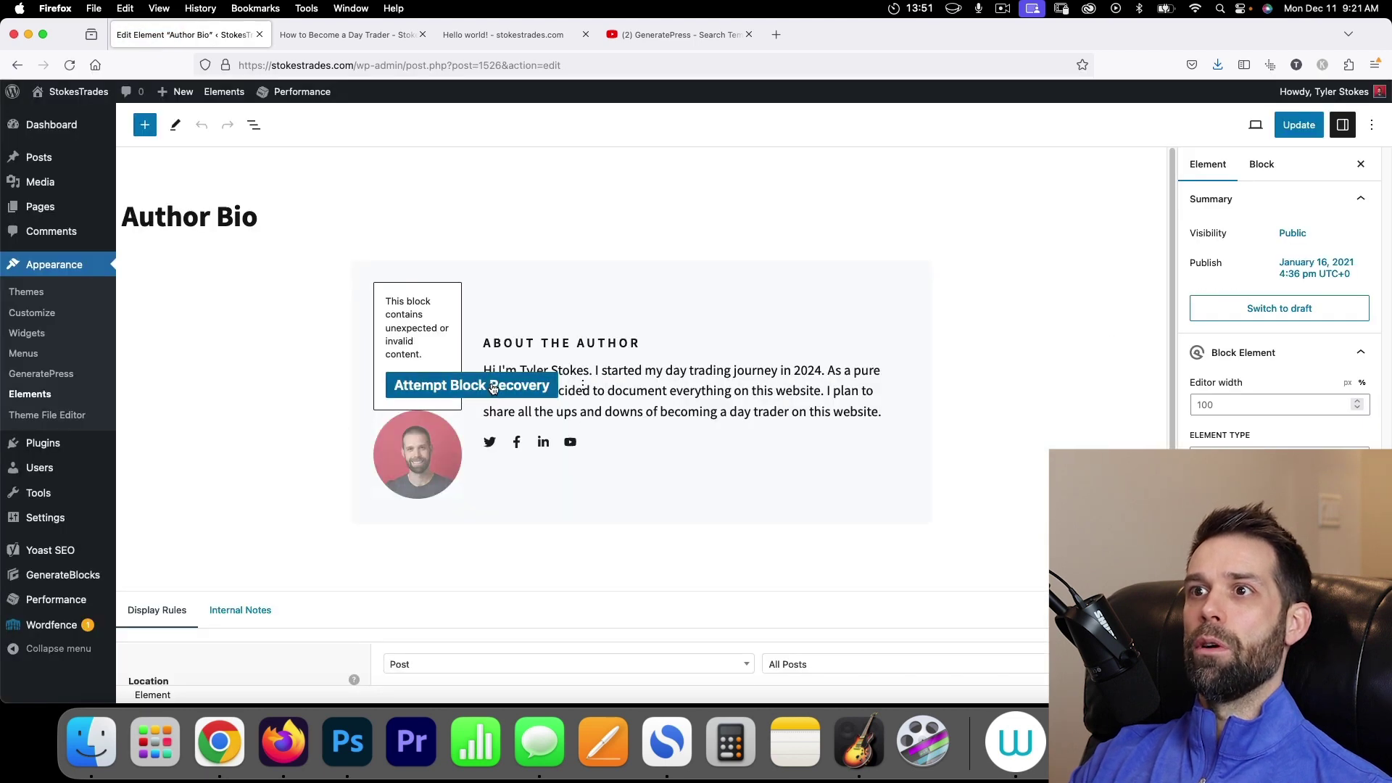
{"action": "left_click", "coordinate": [531, 396]}
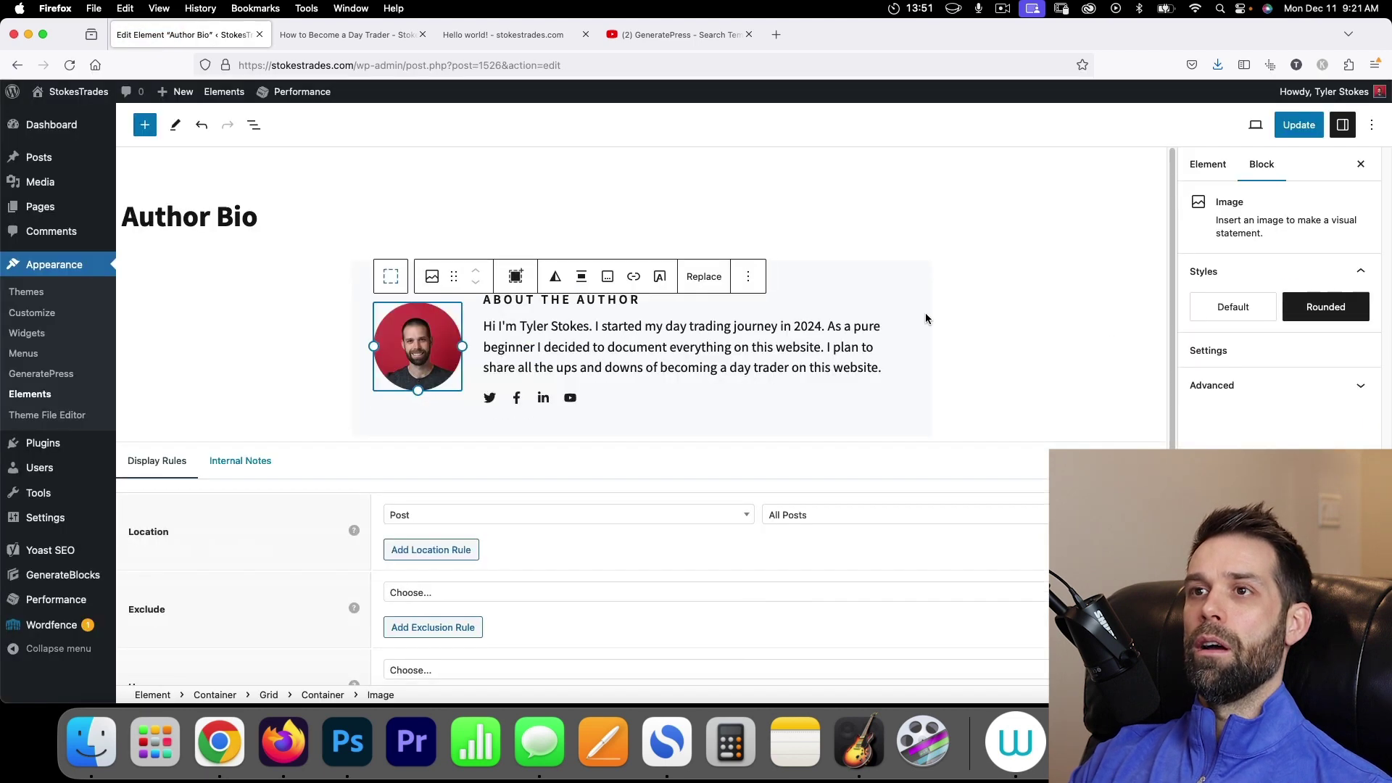
{"action": "left_click", "coordinate": [546, 212]}
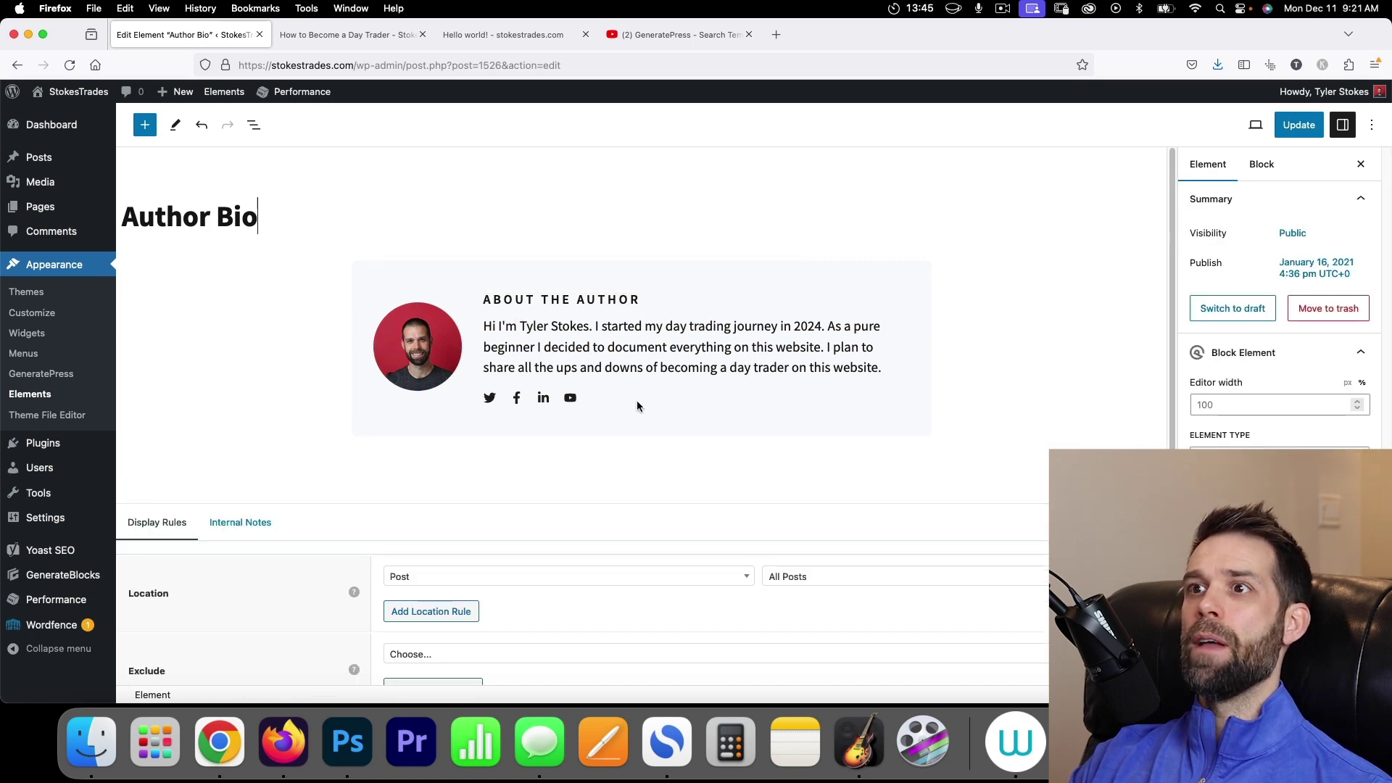
{"action": "left_click", "coordinate": [489, 34]}
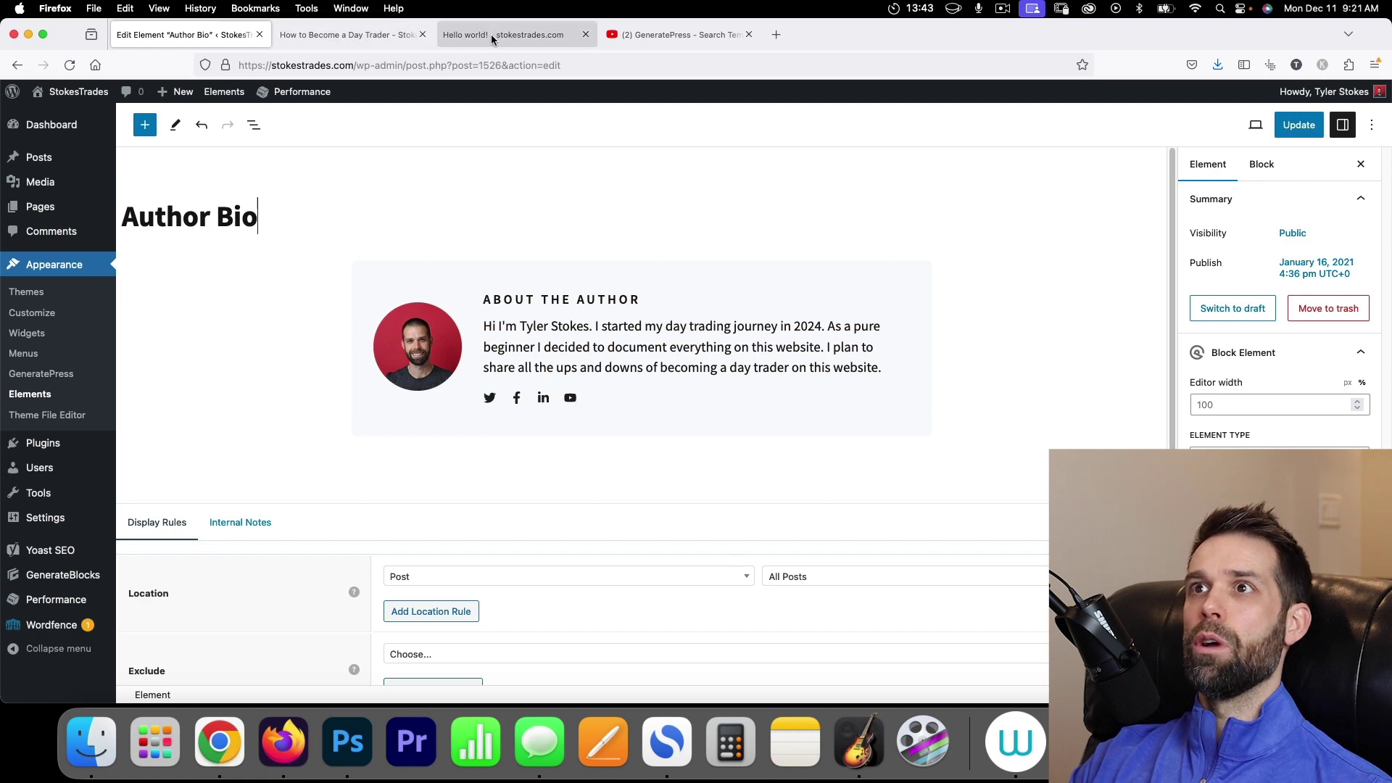
Check the author bio box on the Hello world! post and test its YouTube link.
{"action": "scroll", "coordinate": [341, 308], "scroll_direction": "up", "scroll_amount": 1}
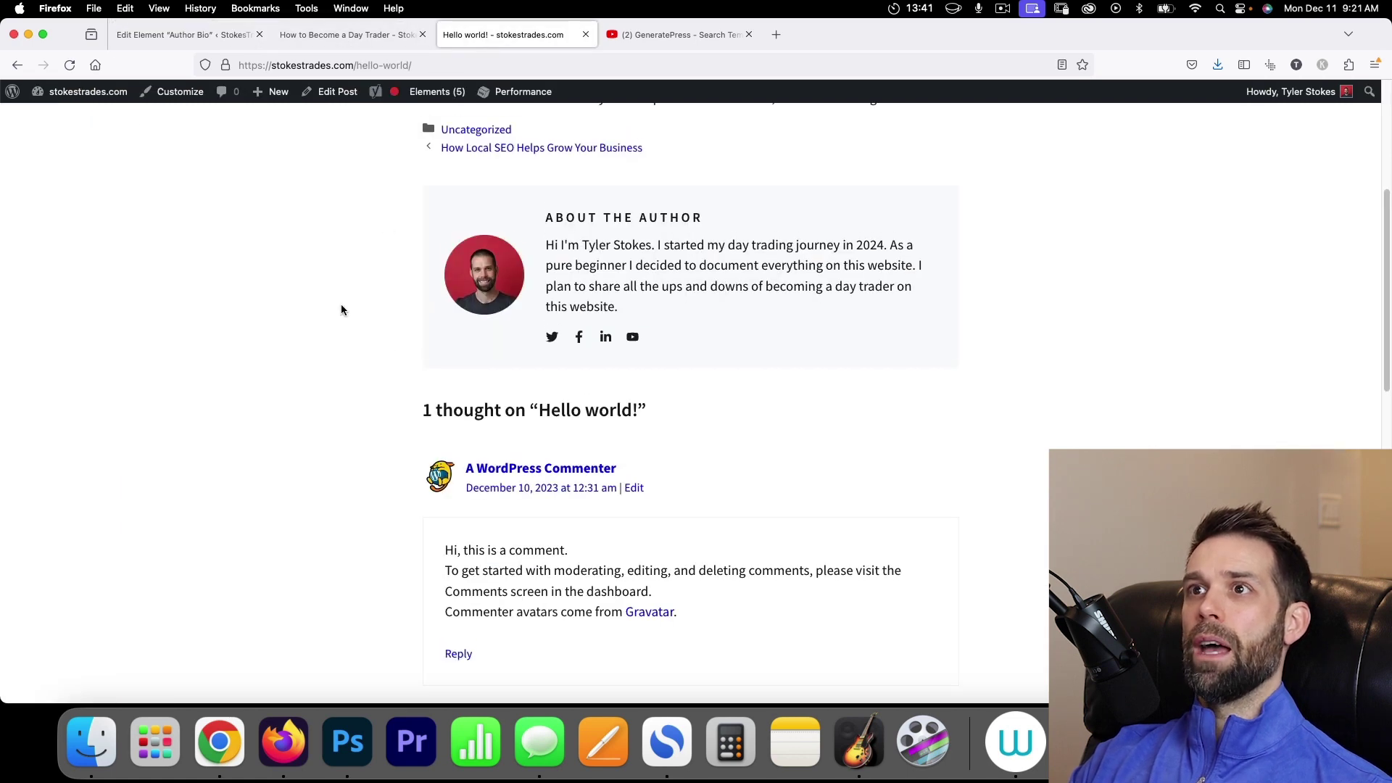
{"action": "scroll", "coordinate": [342, 309], "scroll_direction": "up", "scroll_amount": 5}
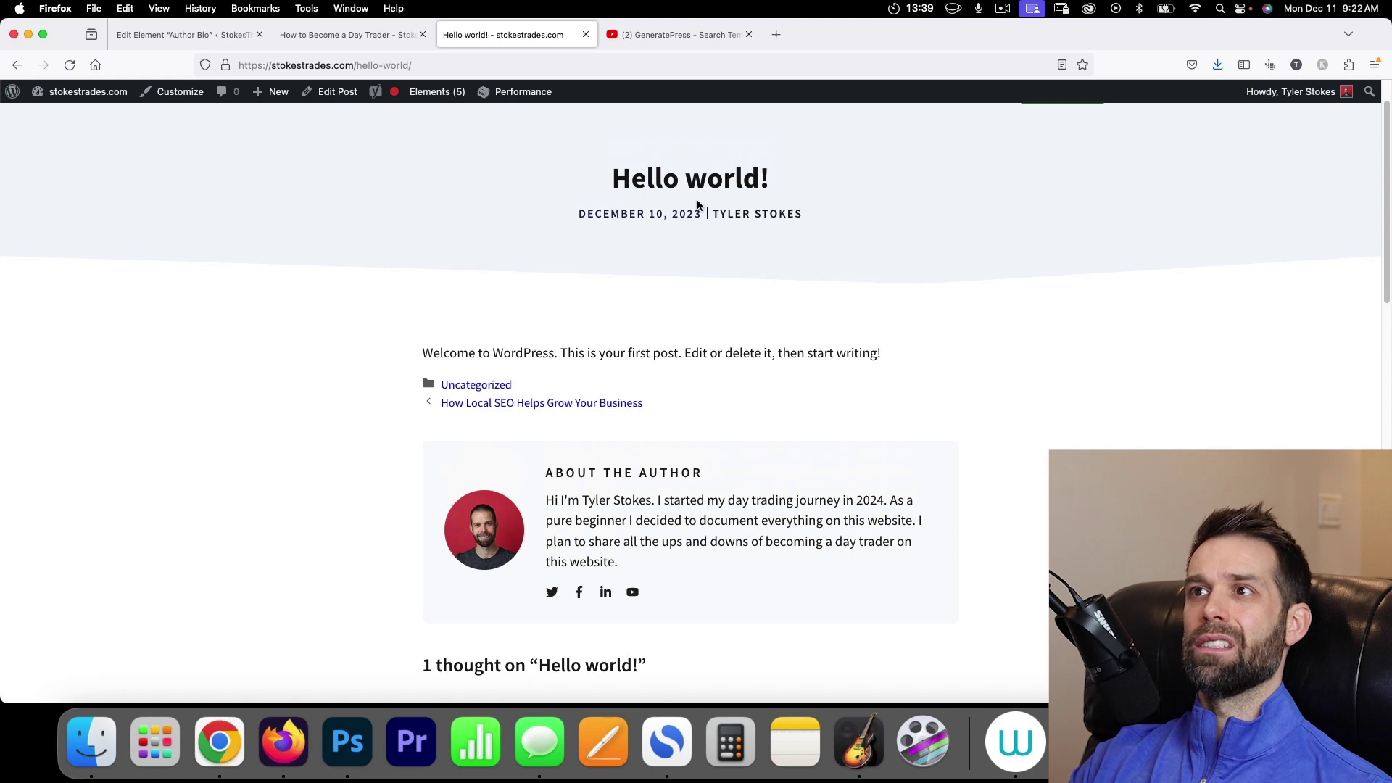
{"action": "scroll", "coordinate": [676, 208], "scroll_direction": "down", "scroll_amount": 3}
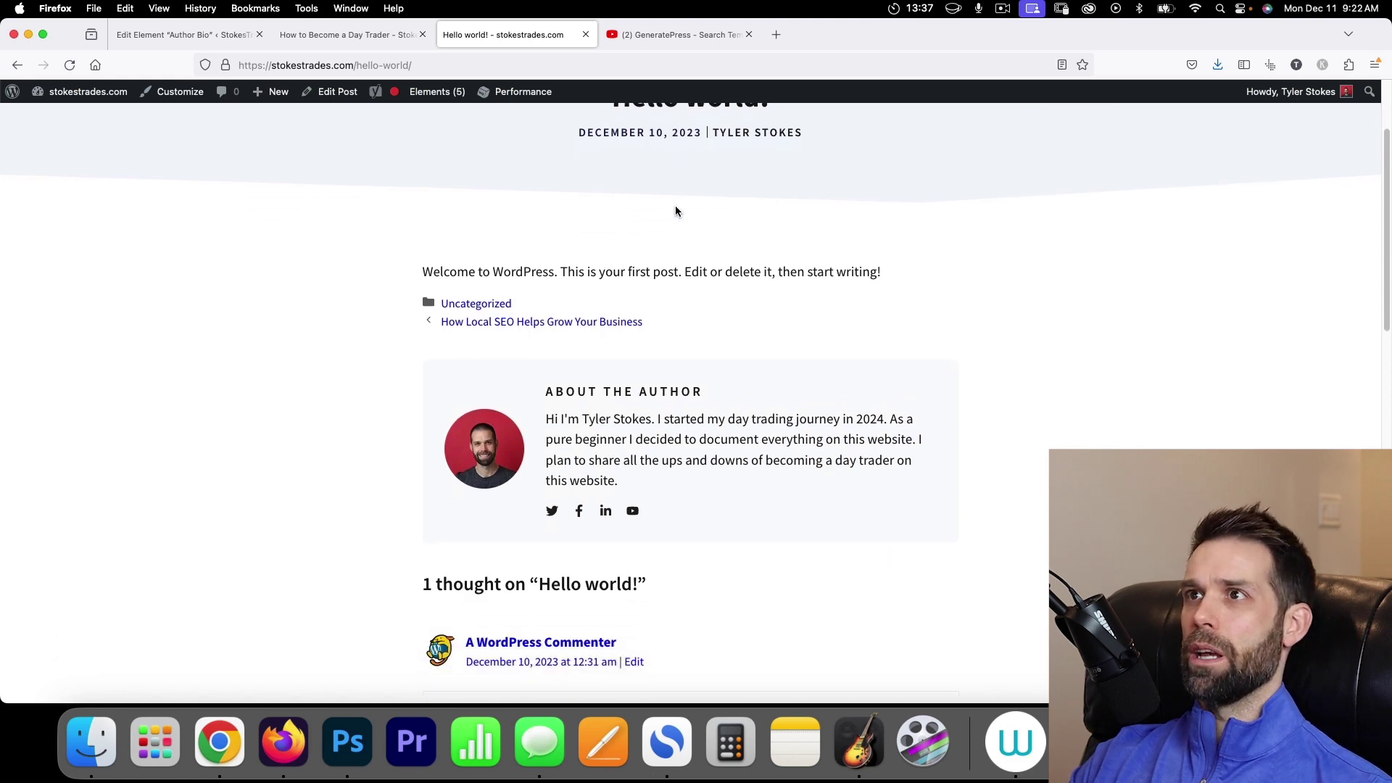
{"action": "scroll", "coordinate": [676, 211], "scroll_direction": "down", "scroll_amount": 3}
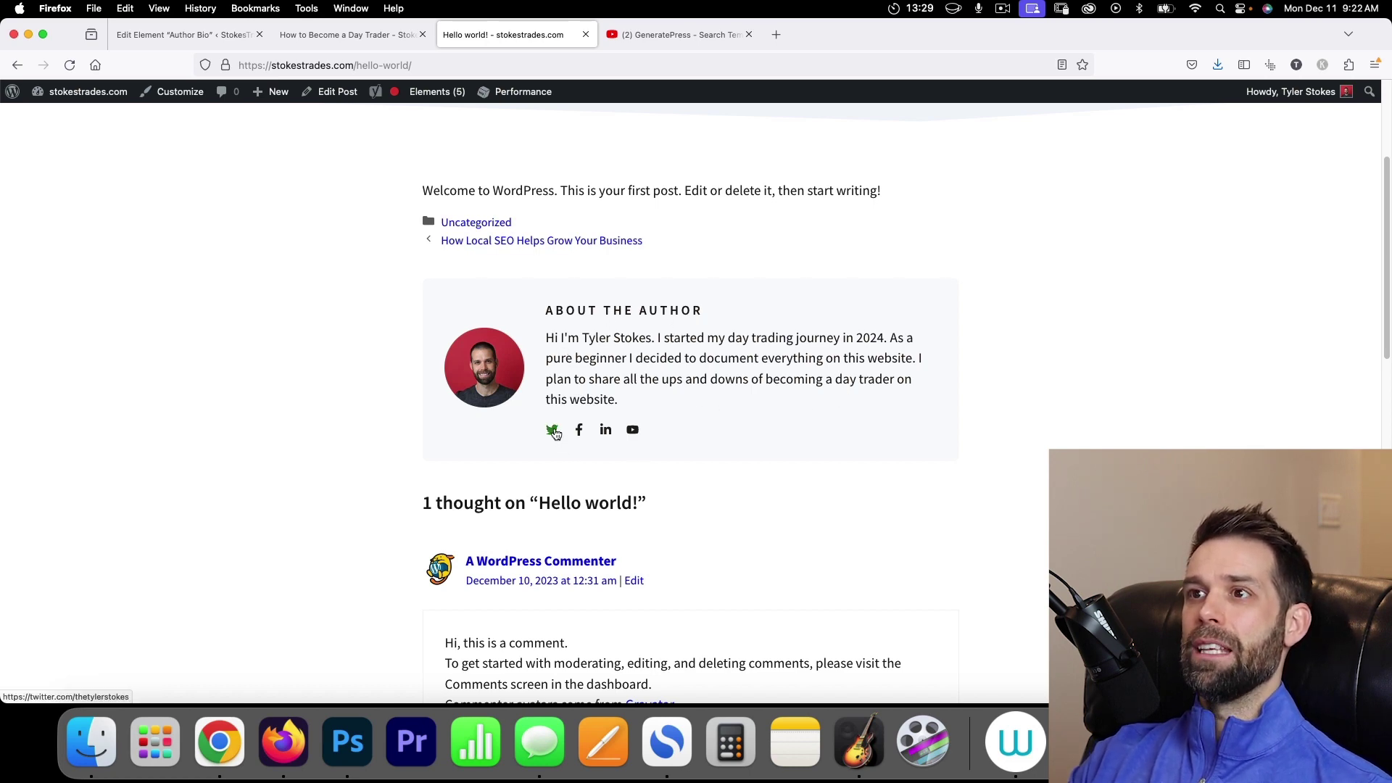
{"action": "left_click", "coordinate": [633, 431]}
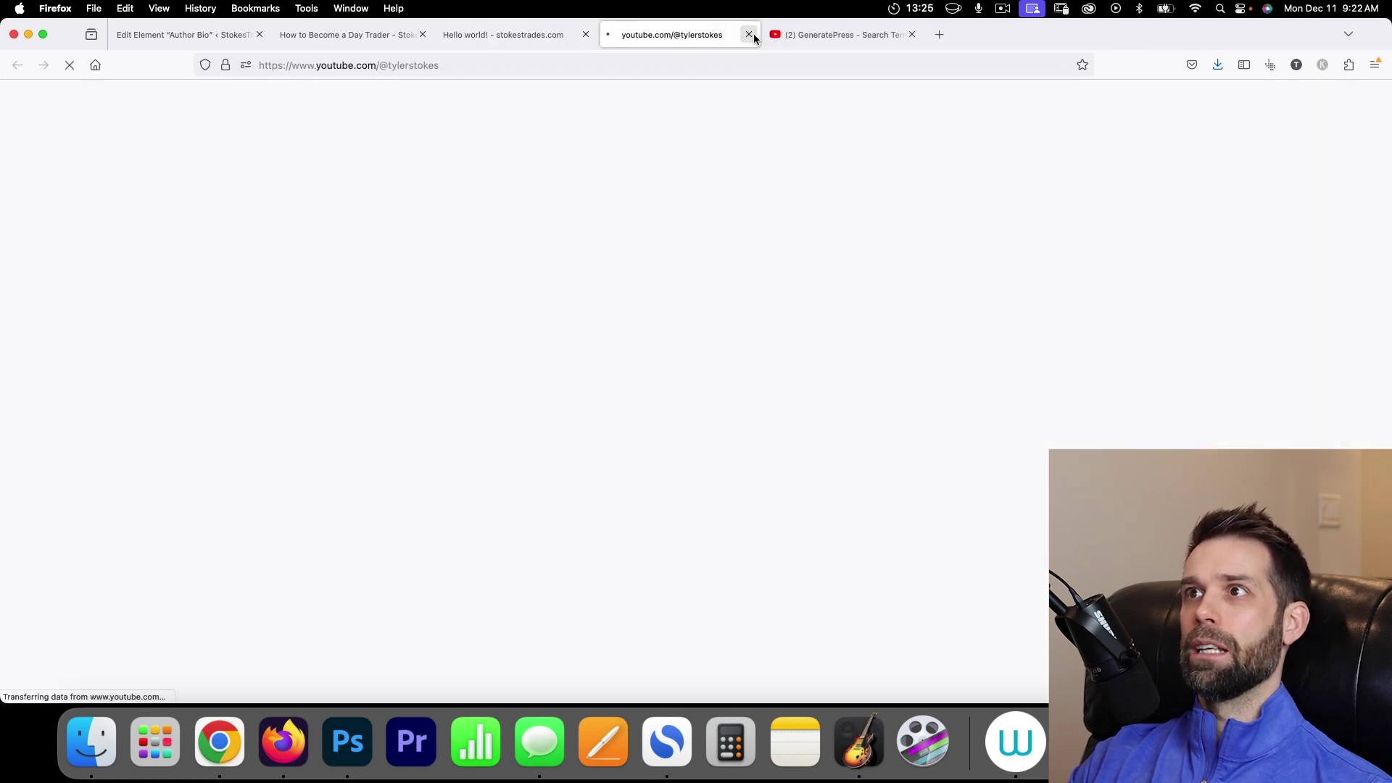
{"action": "left_click", "coordinate": [749, 35]}
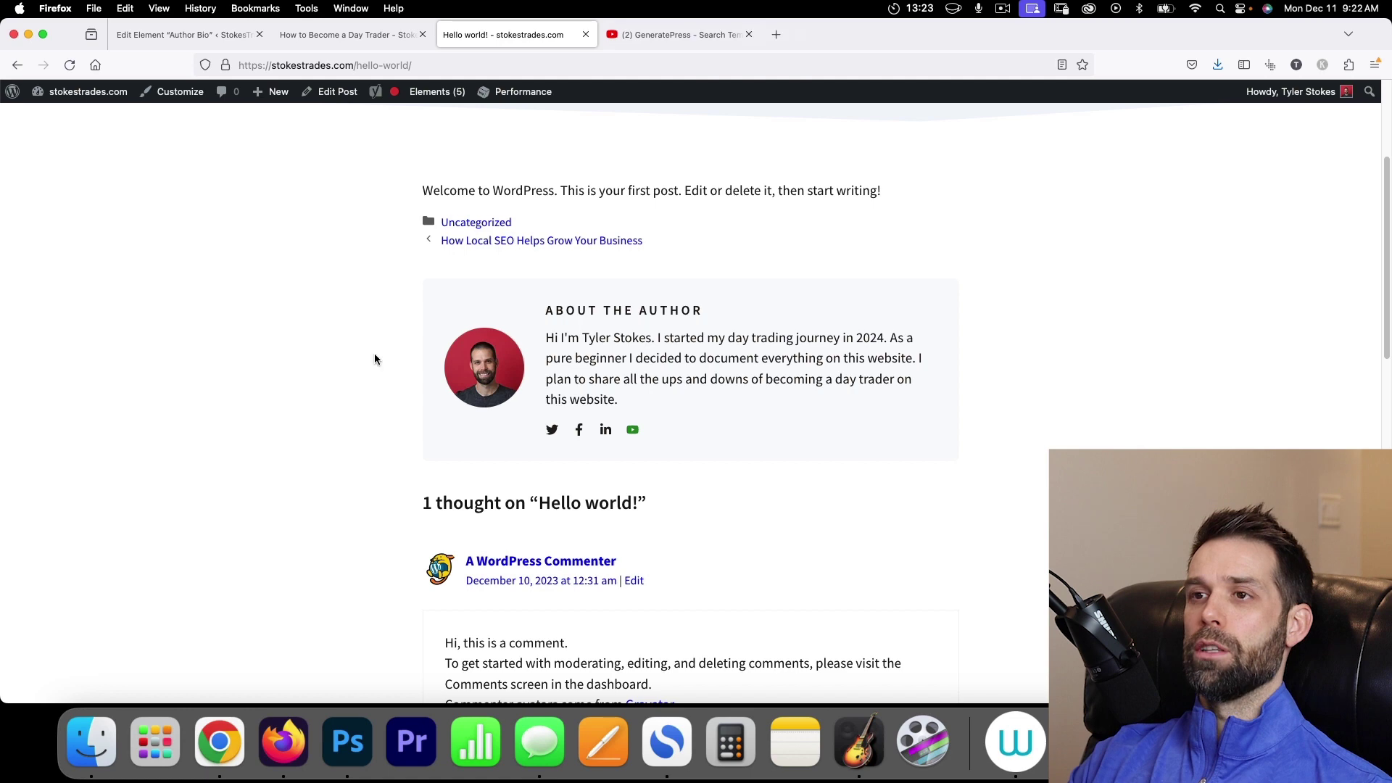
Reload the post to see the StokesTrades title, then return to the Author Bio editor.
{"action": "scroll", "coordinate": [416, 355], "scroll_direction": "up", "scroll_amount": 2}
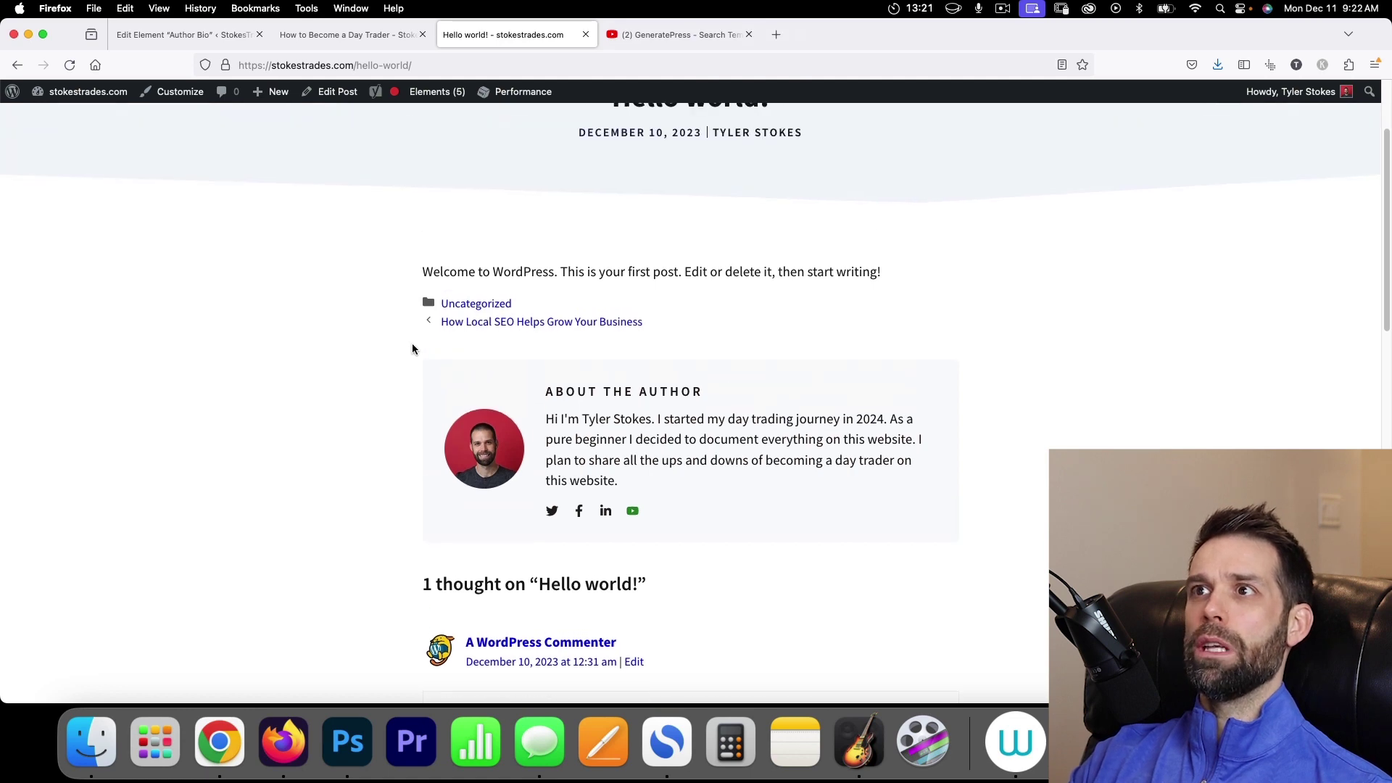
{"action": "scroll", "coordinate": [412, 349], "scroll_direction": "up", "scroll_amount": 3}
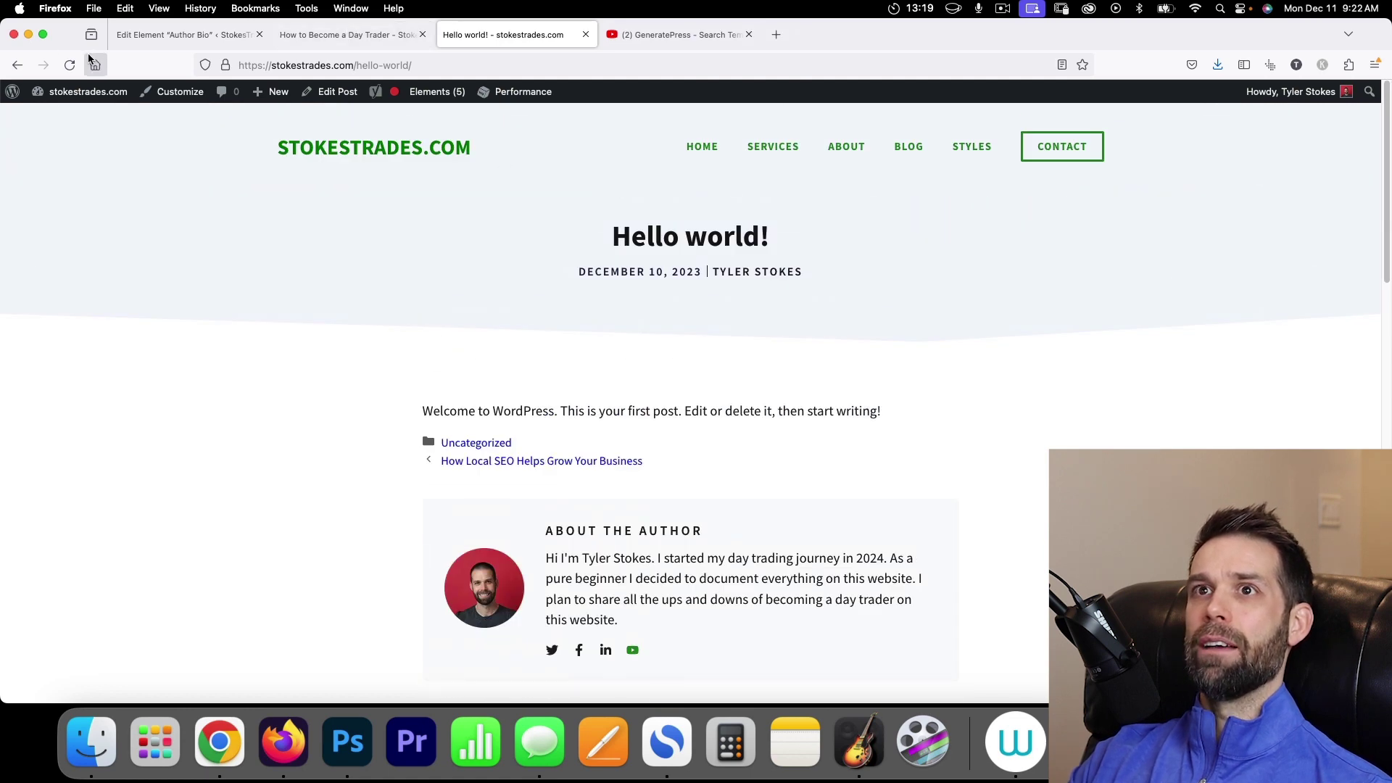
{"action": "left_click", "coordinate": [69, 64]}
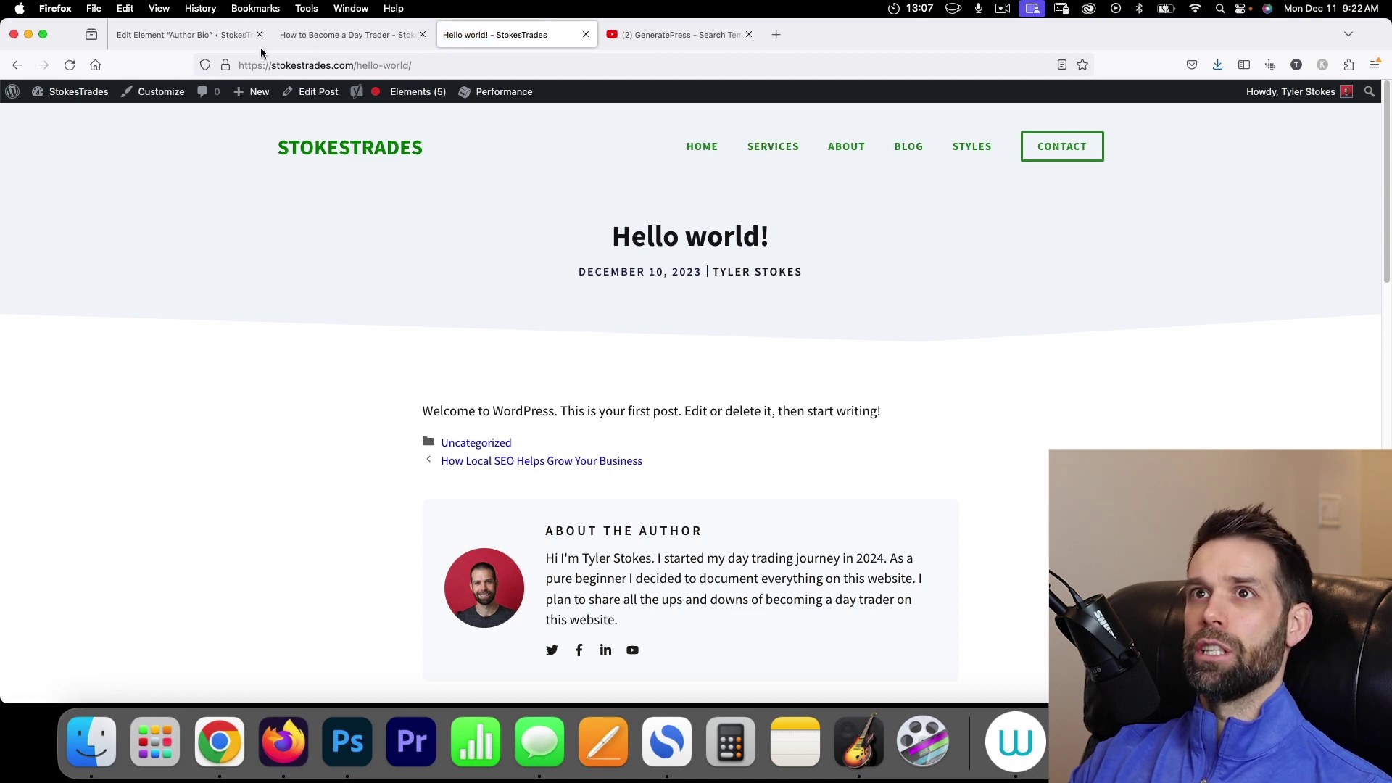
{"action": "left_click", "coordinate": [217, 37]}
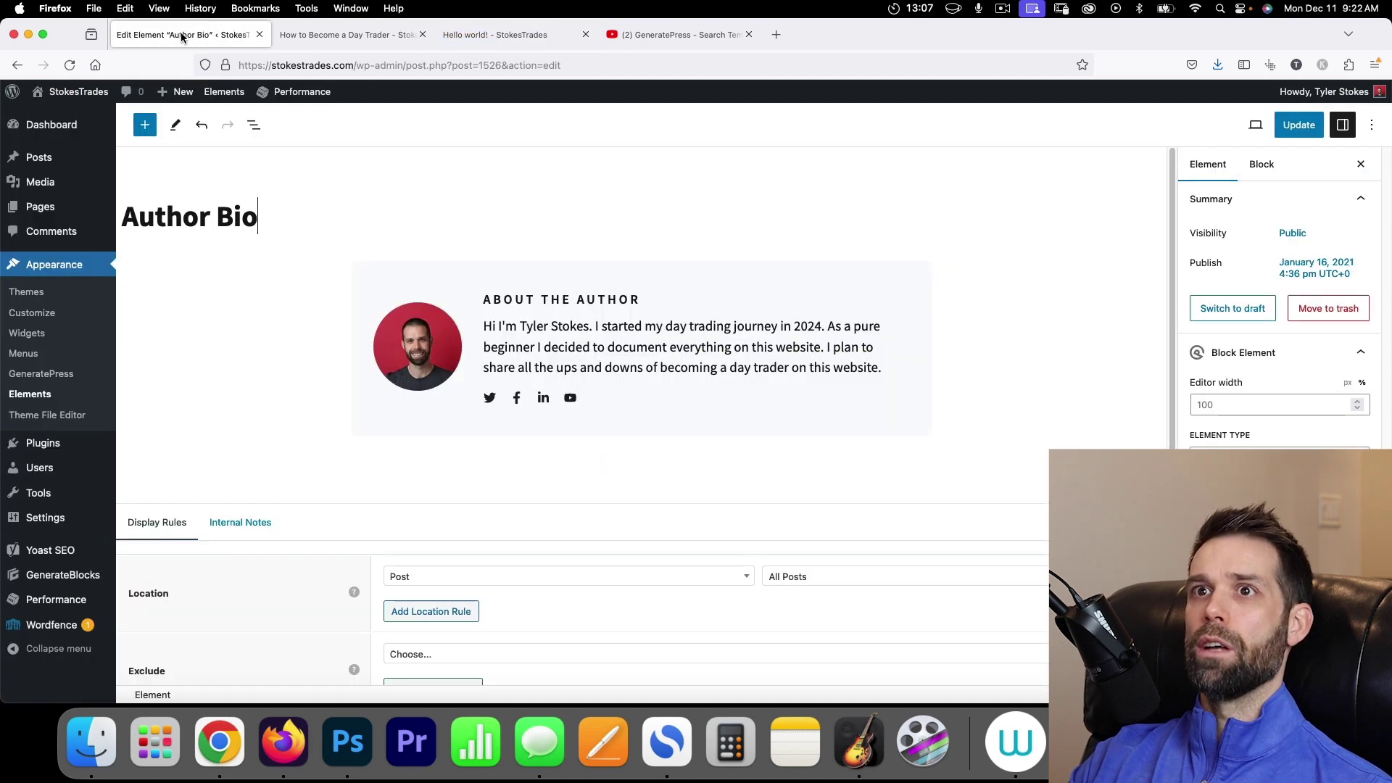
Move all three posts, including Hello world!, to the trash with a bulk action.
{"action": "left_click", "coordinate": [37, 168]}
{"action": "left_click", "coordinate": [789, 421]}
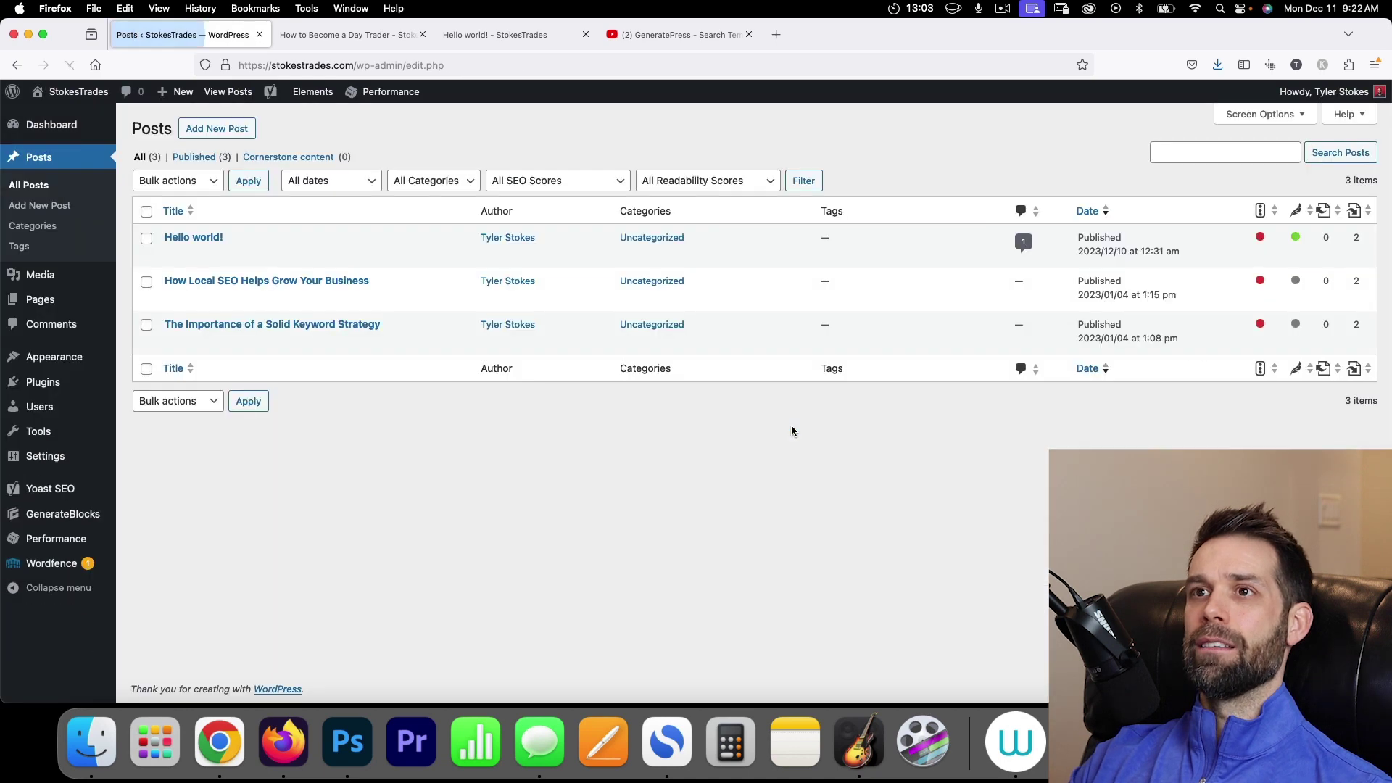
{"action": "left_click", "coordinate": [147, 211]}
{"action": "left_click", "coordinate": [177, 180]}
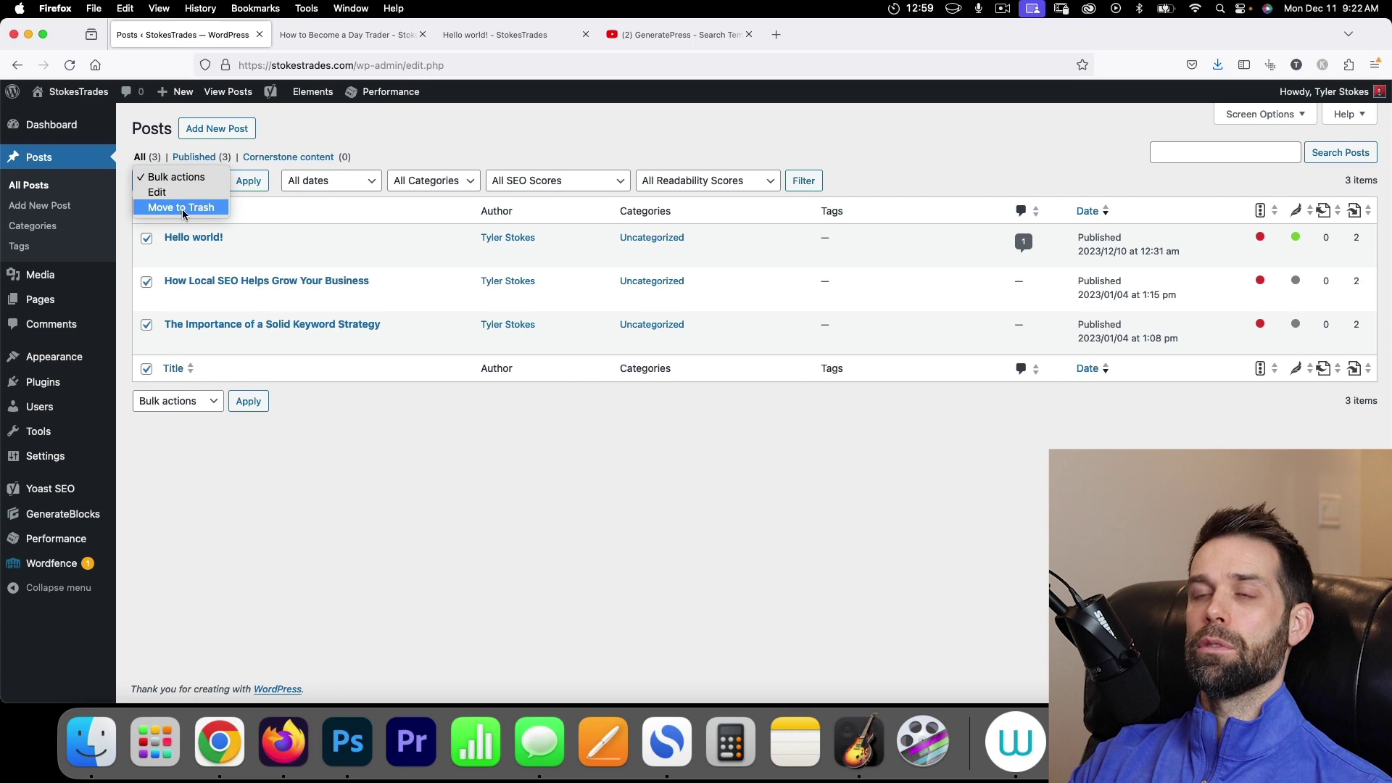
{"action": "left_click", "coordinate": [182, 208]}
{"action": "left_click", "coordinate": [248, 181]}
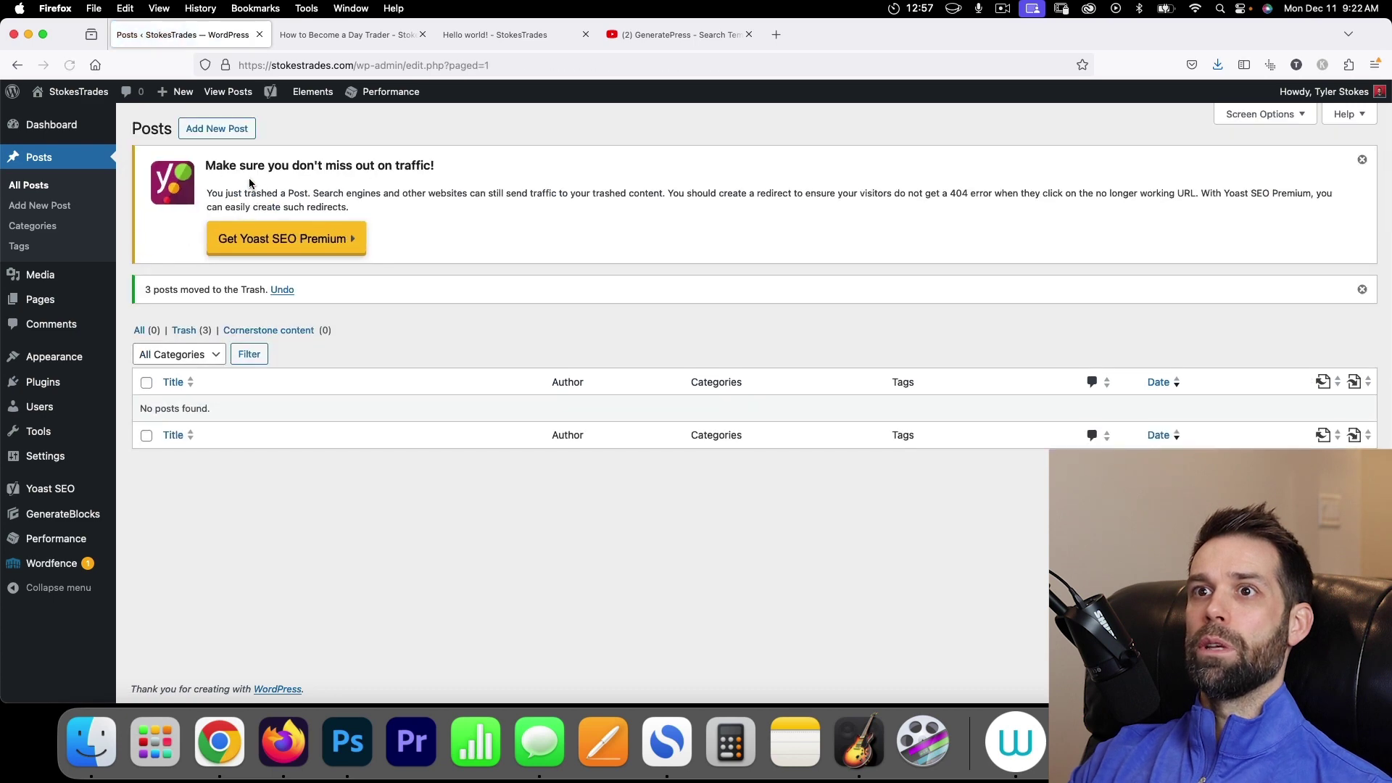
Trash the Style Guide page from the Pages list.
{"action": "left_click", "coordinate": [40, 299]}
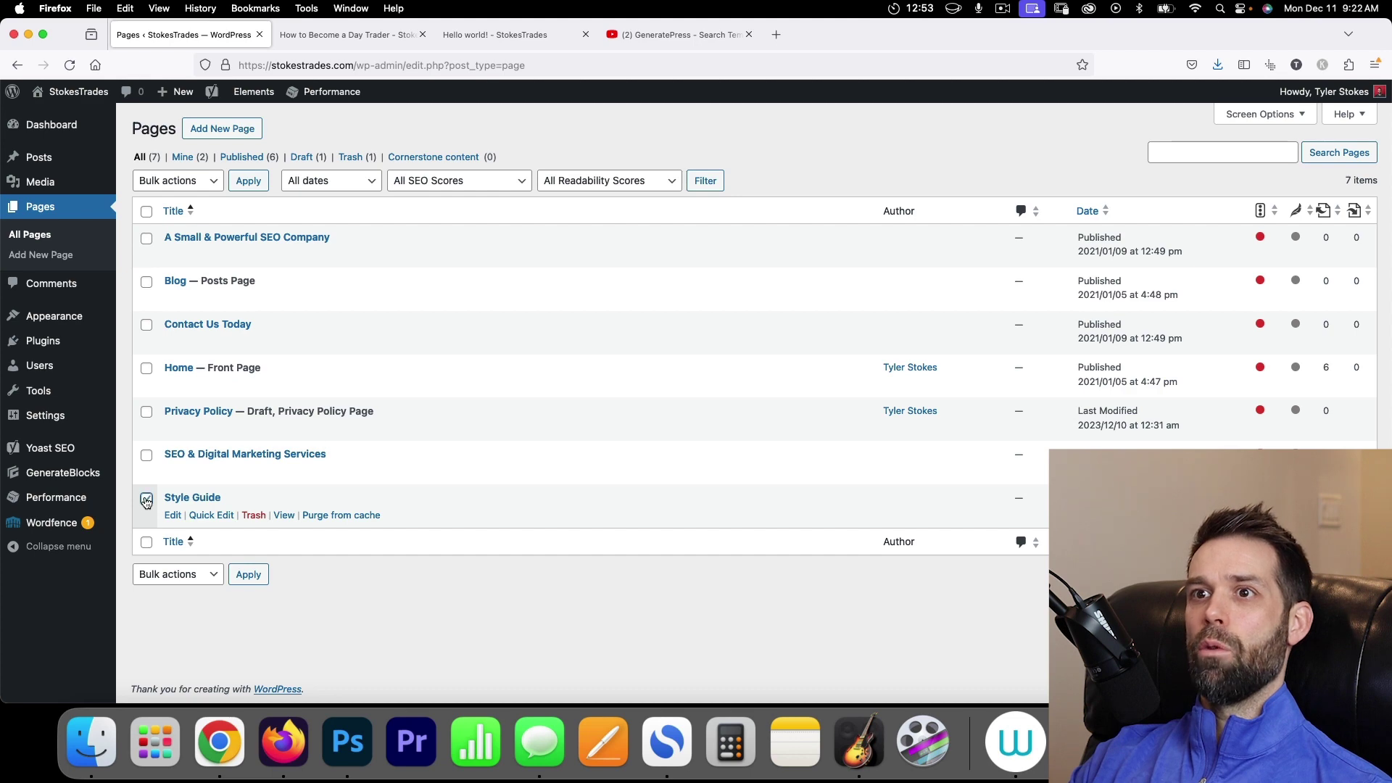
{"action": "left_click", "coordinate": [146, 500]}
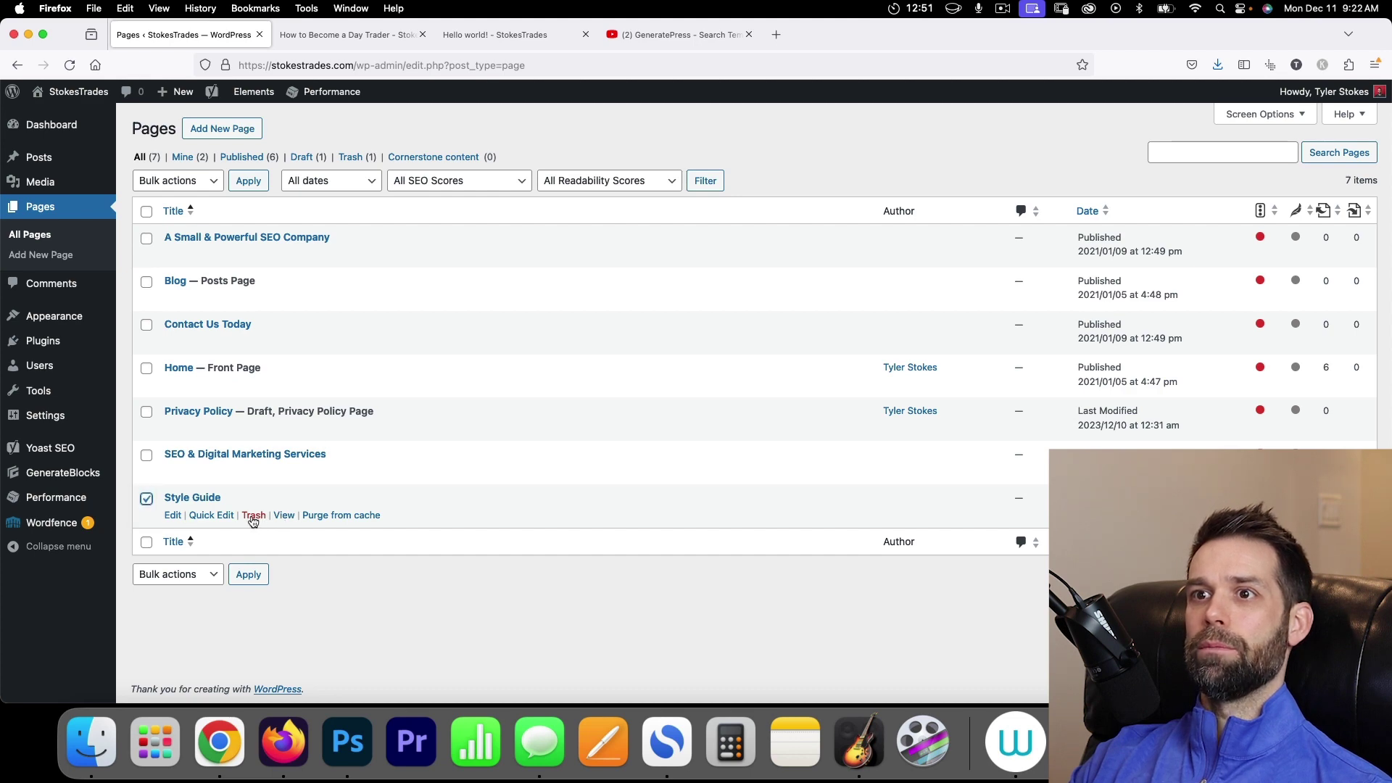
{"action": "left_click", "coordinate": [253, 515]}
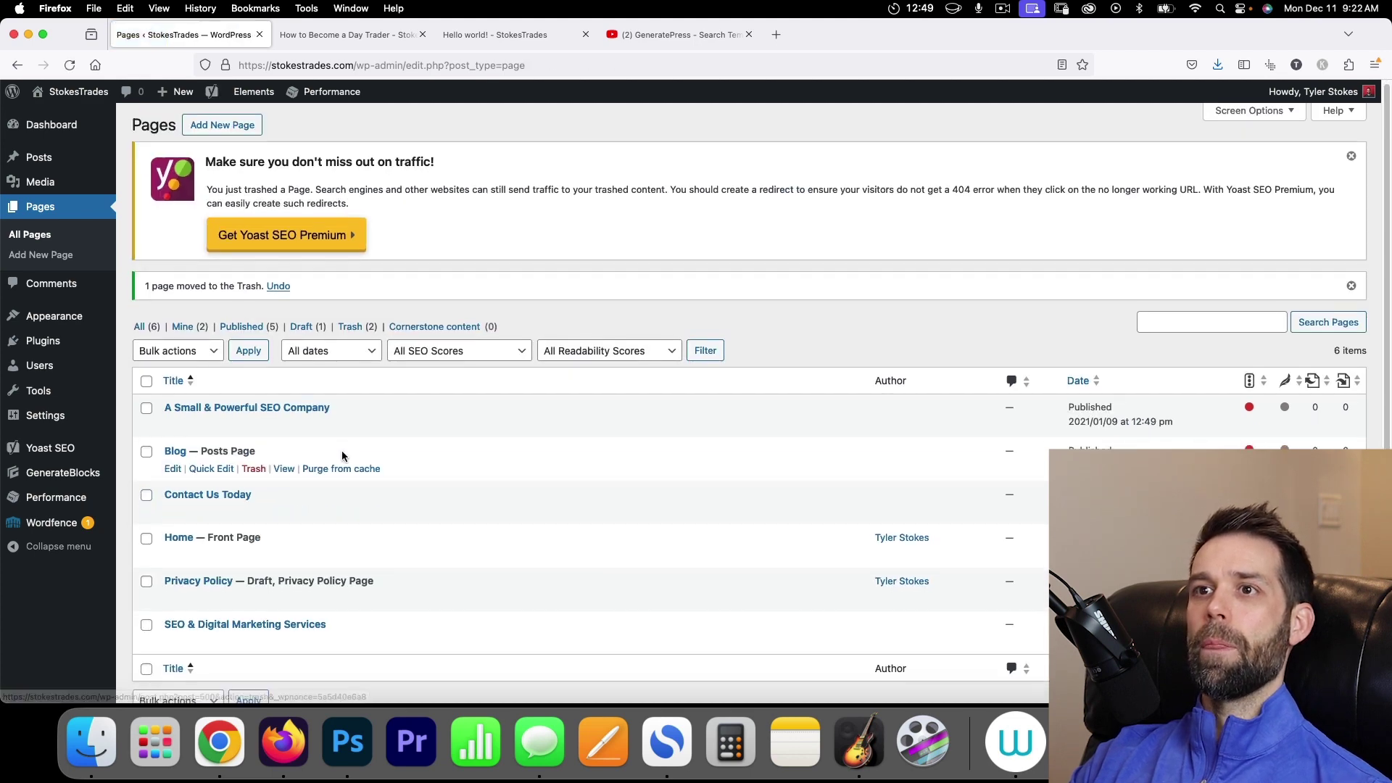
Open the Blog page's View link in a new browser tab.
{"action": "scroll", "coordinate": [341, 454], "scroll_direction": "down", "scroll_amount": 2}
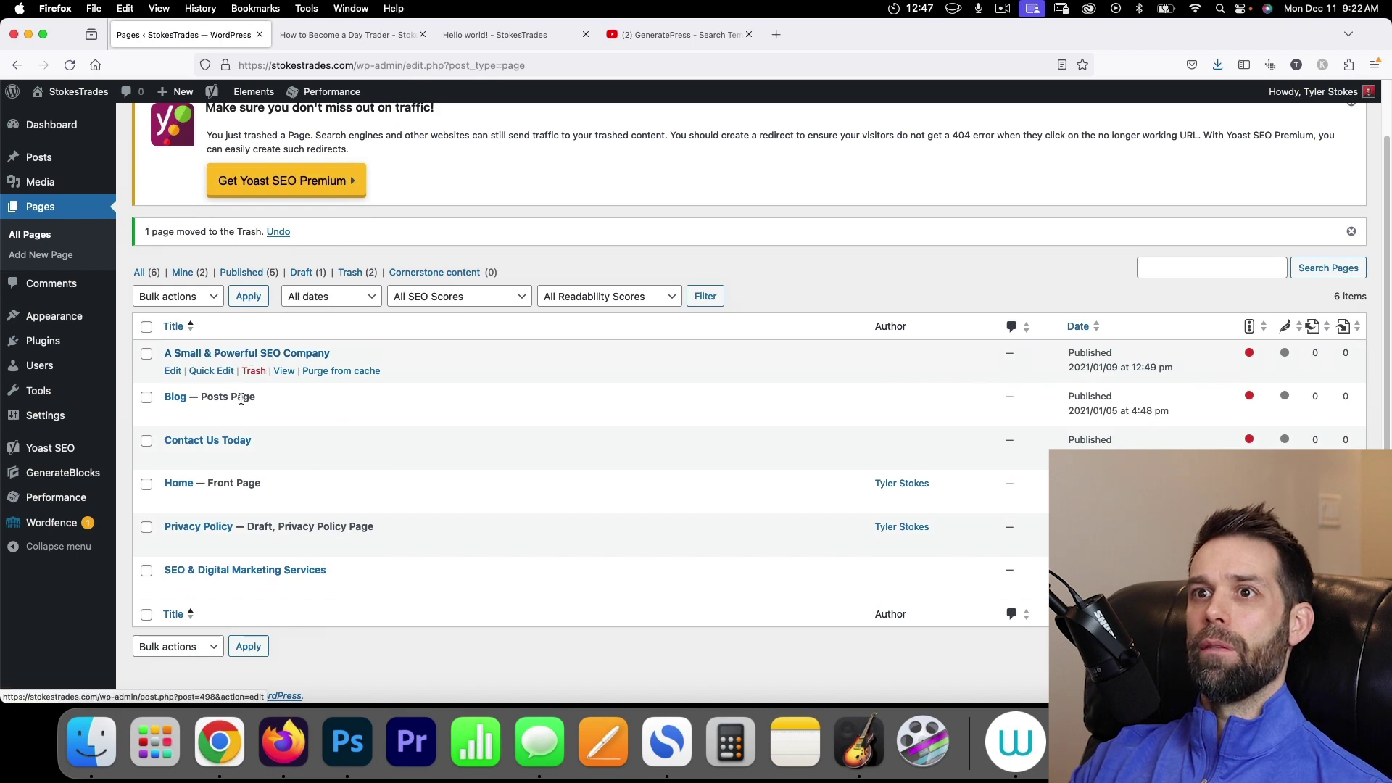
{"action": "scroll", "coordinate": [217, 381], "scroll_direction": "down", "scroll_amount": 1}
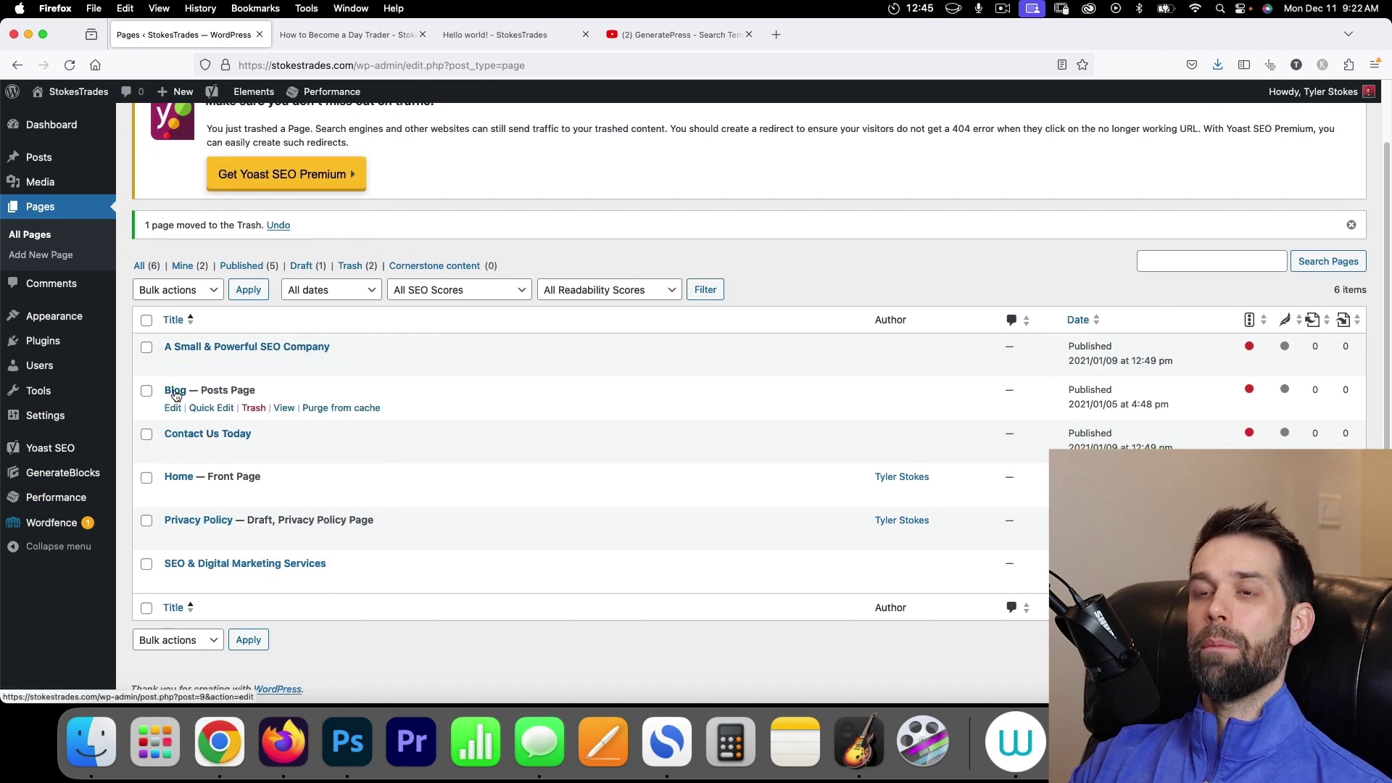
{"action": "right_click", "coordinate": [284, 410]}
{"action": "left_click", "coordinate": [320, 415]}
Switch to the live Blog page and open it in the editor.
{"action": "left_click", "coordinate": [320, 25]}
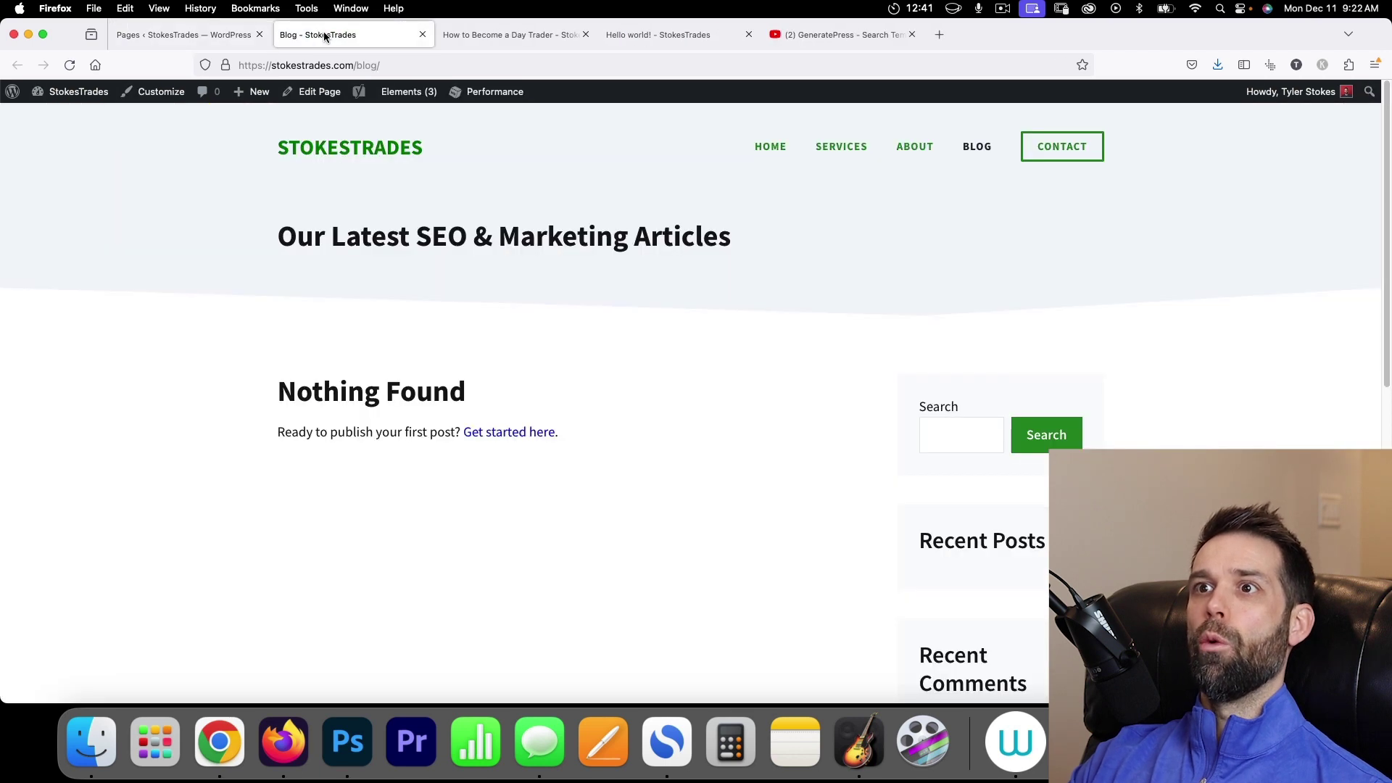
{"action": "scroll", "coordinate": [473, 374], "scroll_direction": "down", "scroll_amount": 5}
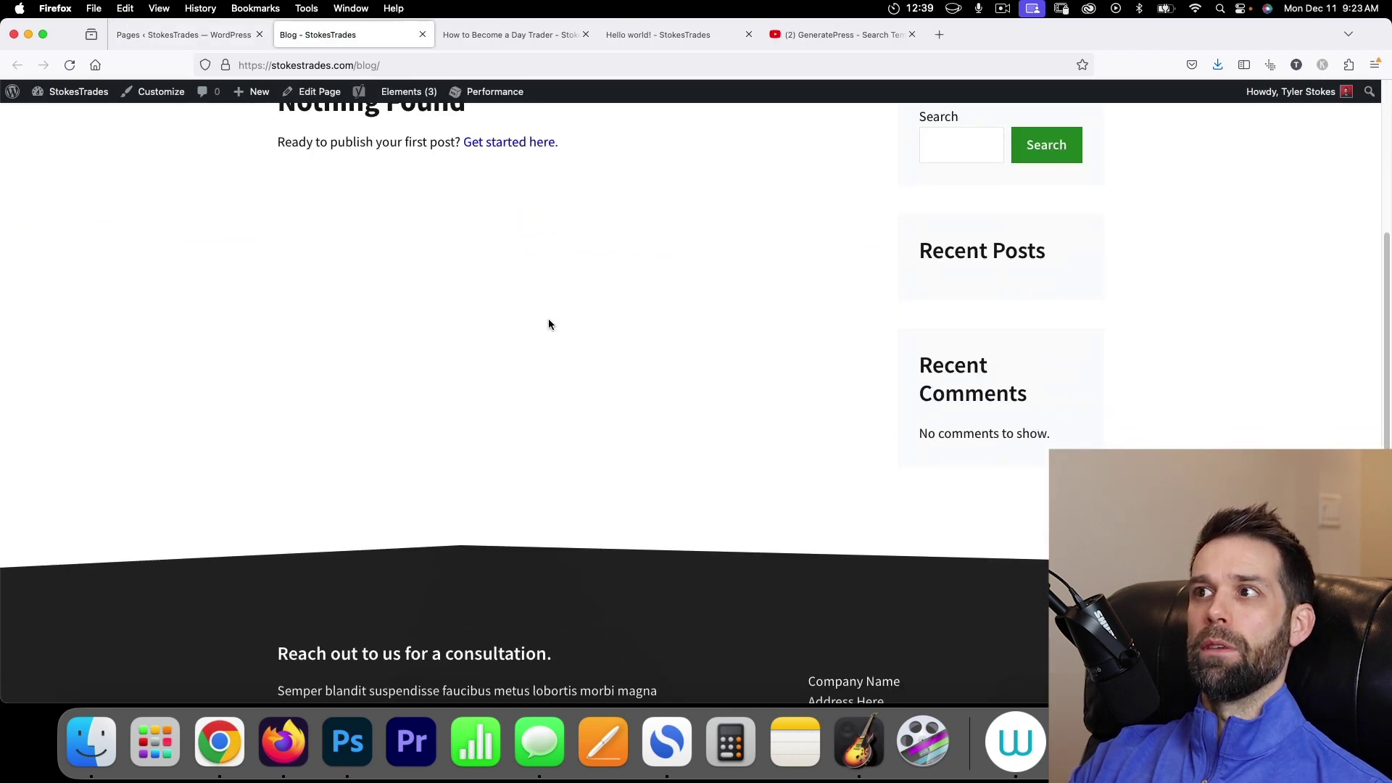
{"action": "scroll", "coordinate": [548, 319], "scroll_direction": "up", "scroll_amount": 5}
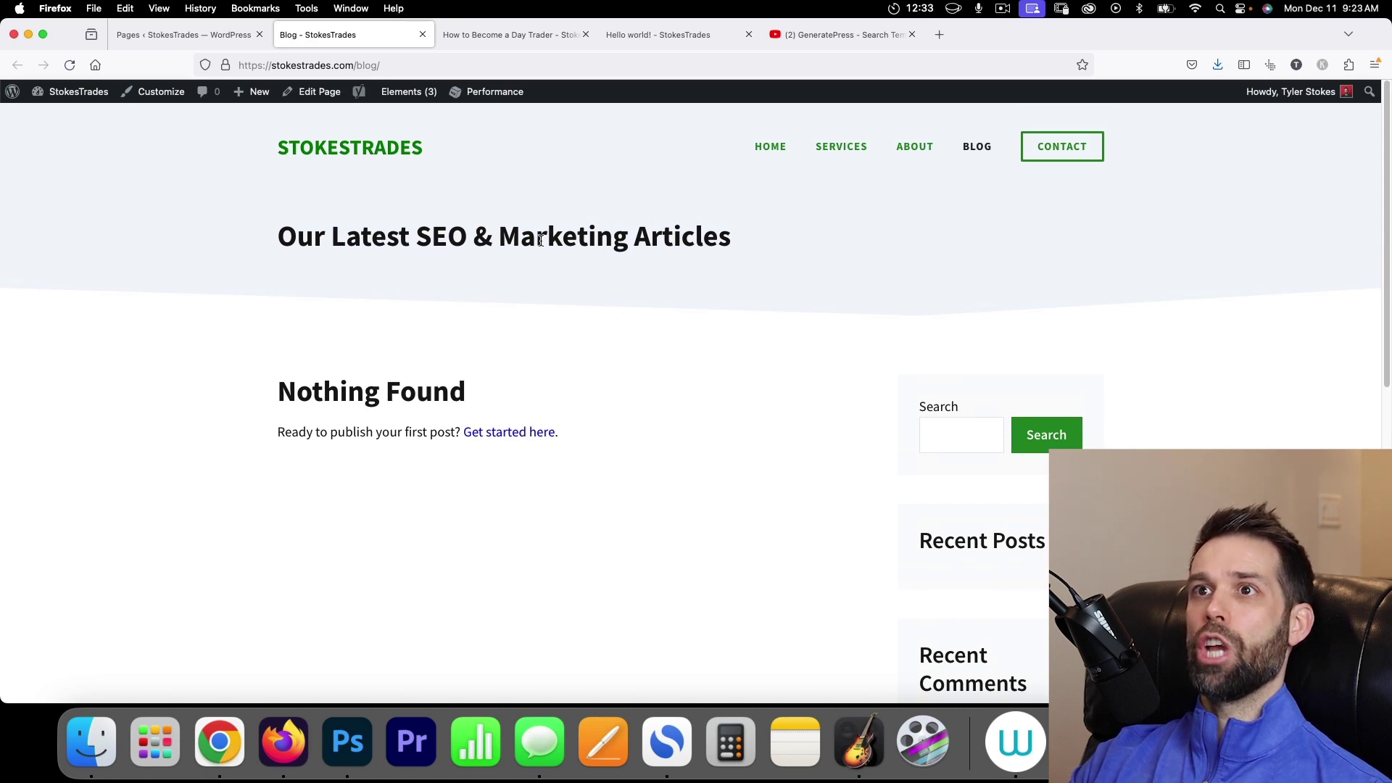
{"action": "left_click", "coordinate": [319, 91]}
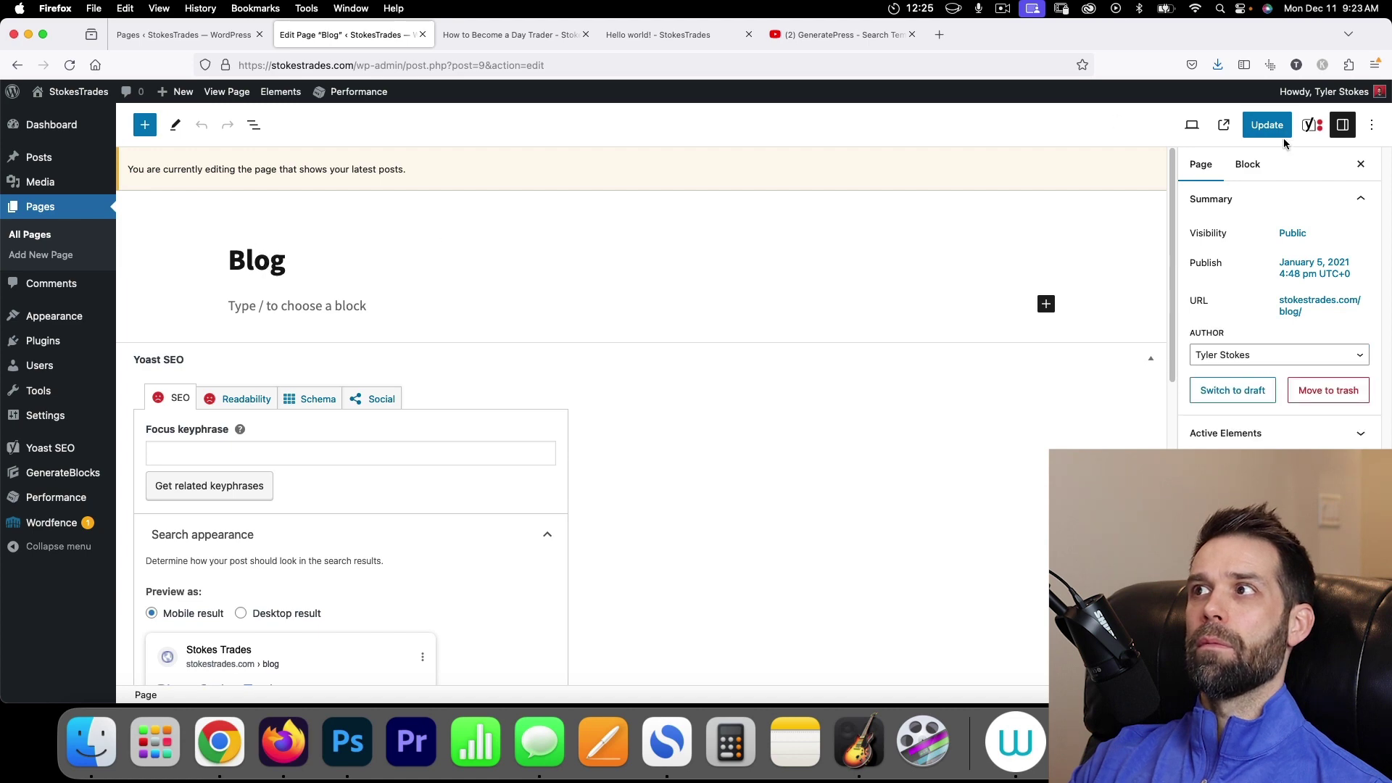
{"action": "scroll", "coordinate": [605, 400], "scroll_direction": "down", "scroll_amount": 5}
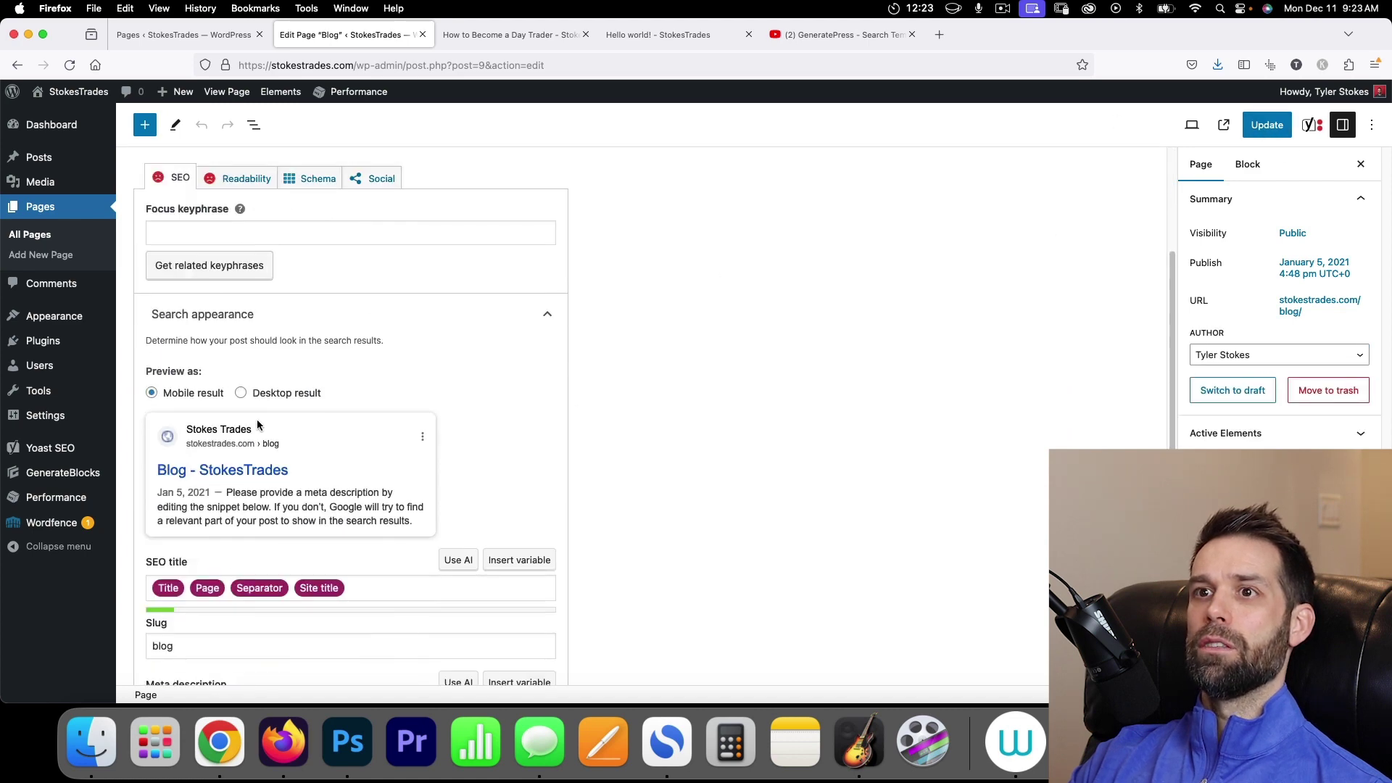
{"action": "scroll", "coordinate": [261, 424], "scroll_direction": "up", "scroll_amount": 1}
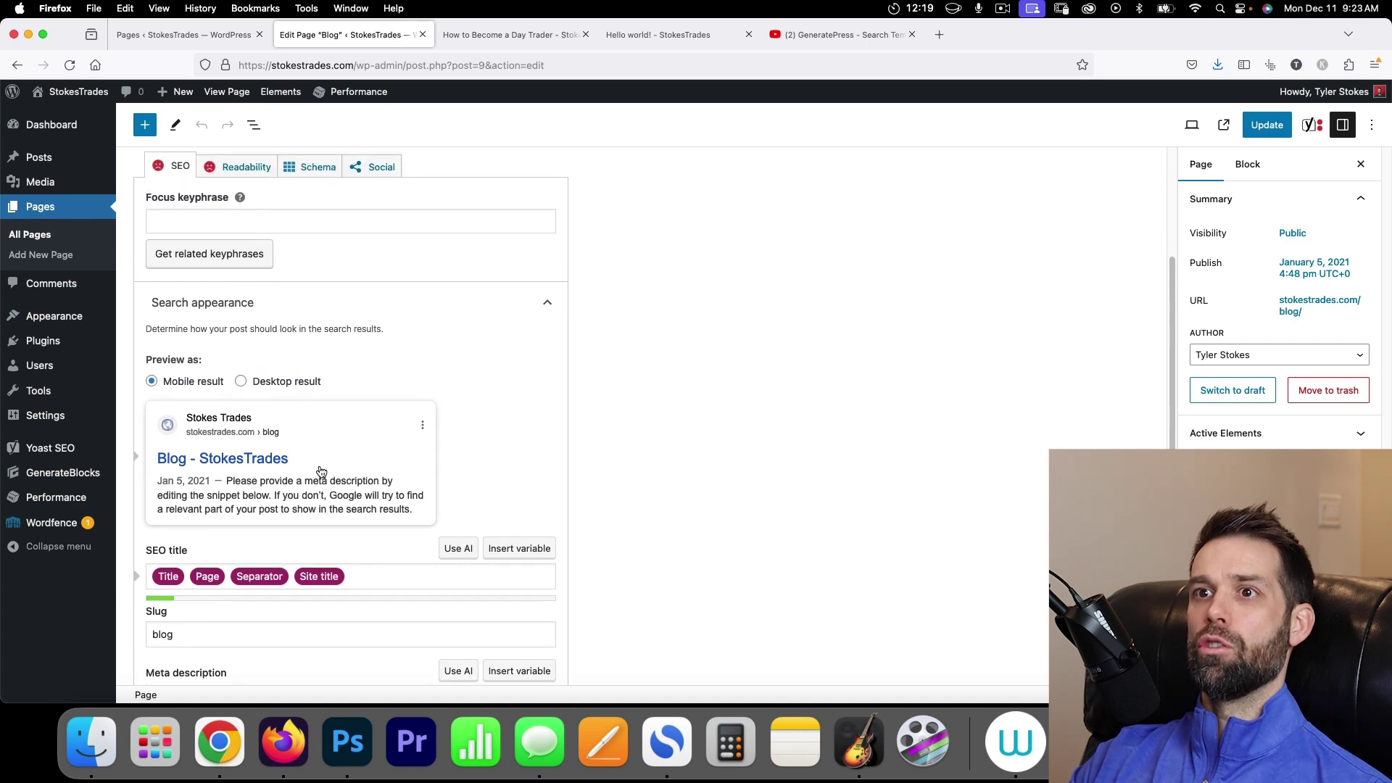
{"action": "scroll", "coordinate": [218, 537], "scroll_direction": "down", "scroll_amount": 1}
Replace the Yoast SEO title variables with 'The Blog Page - StokesTrades' and update the page.
{"action": "left_click", "coordinate": [203, 608]}
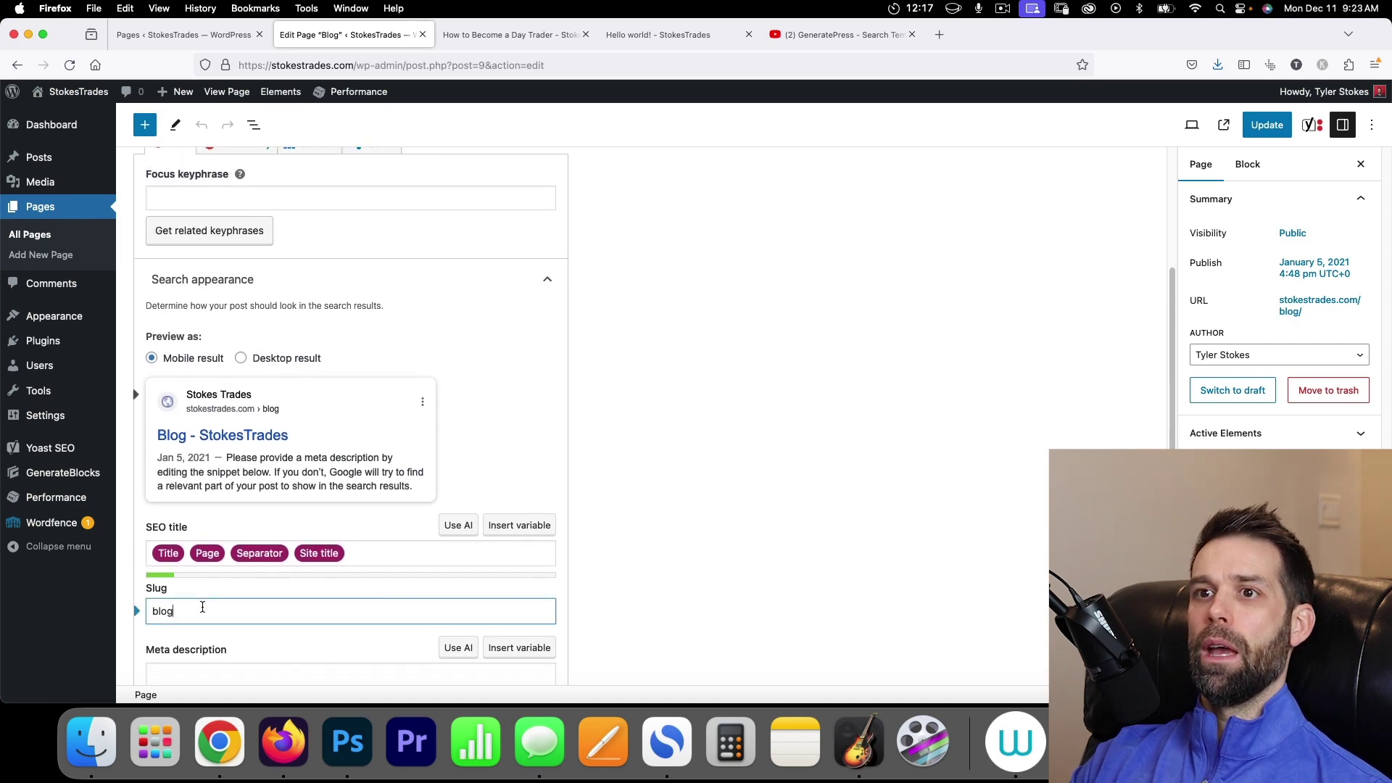
{"action": "left_click", "coordinate": [399, 554]}
{"action": "key", "text": "super+a"}
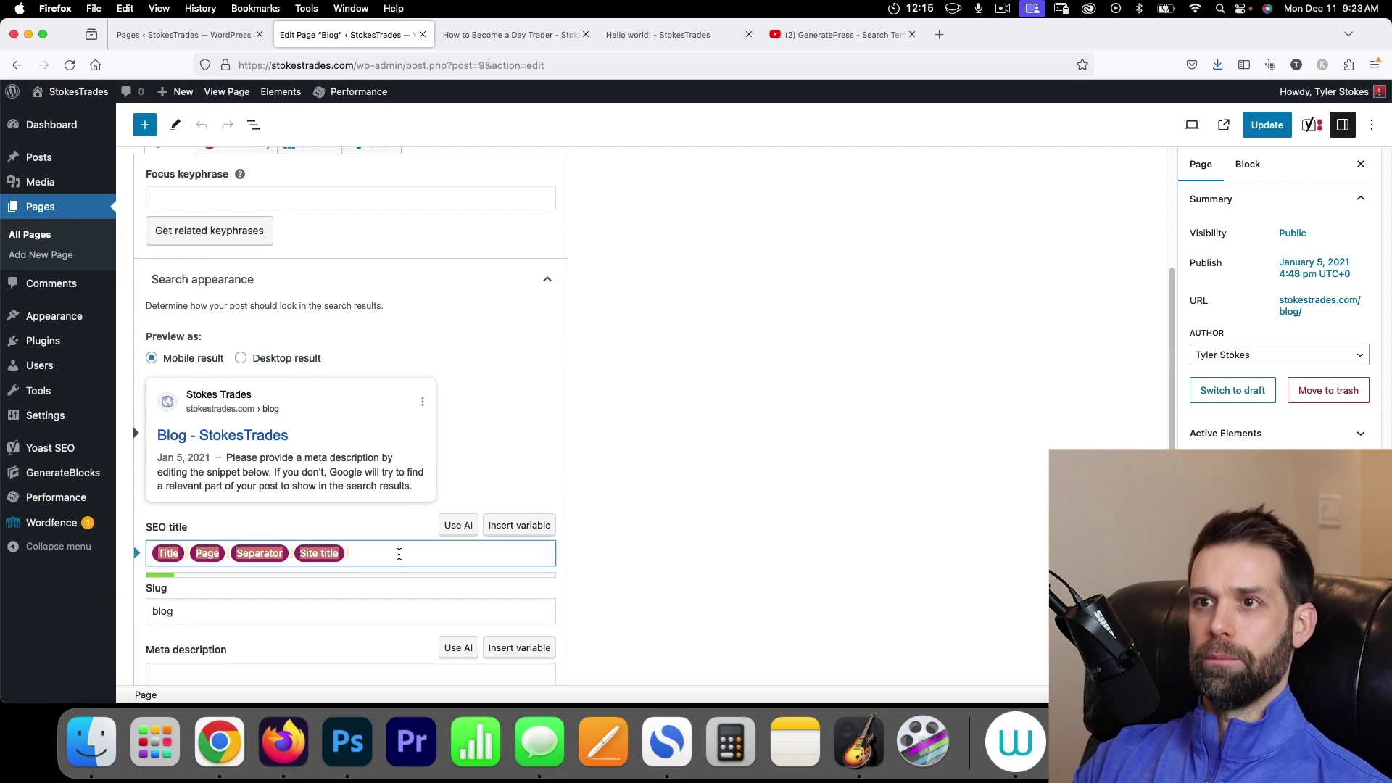
{"action": "key", "text": "BackSpace"}
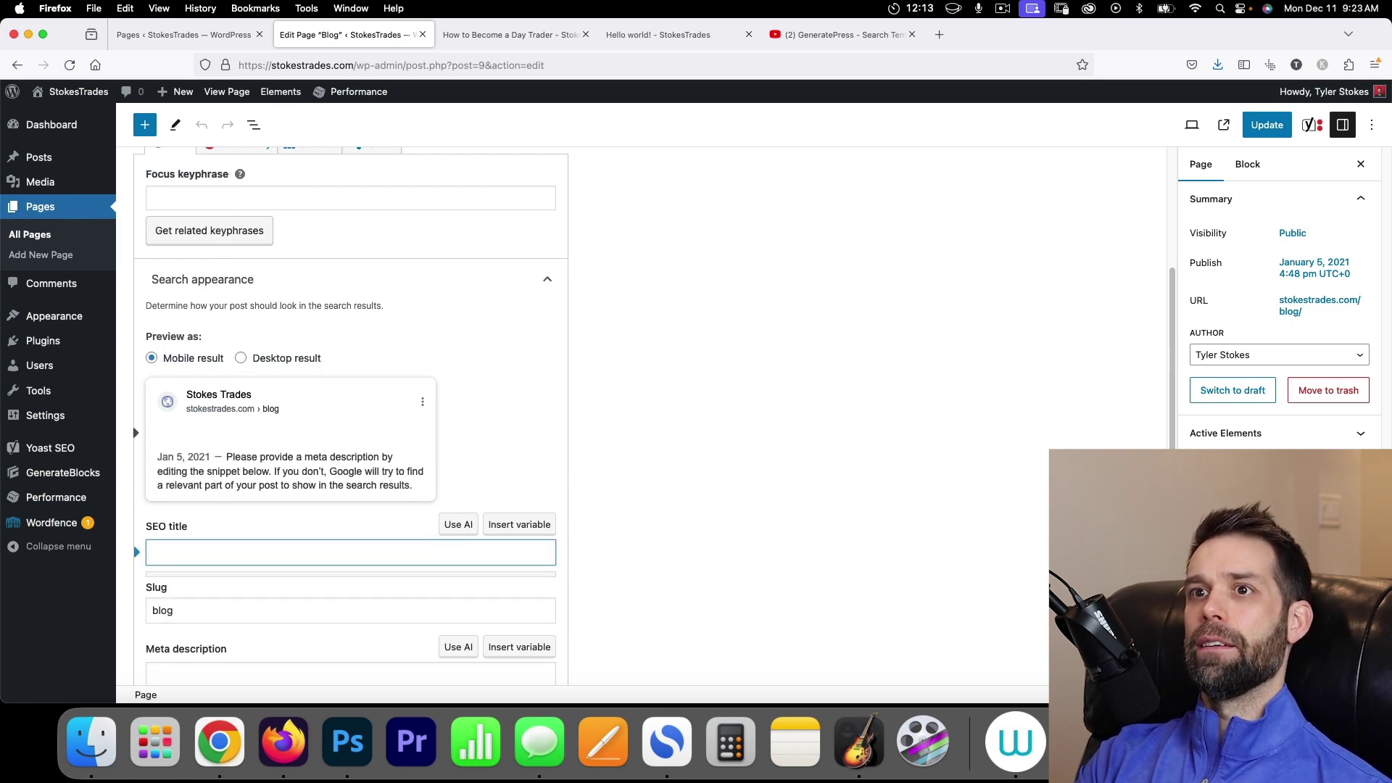
{"action": "type", "text": "Te"}
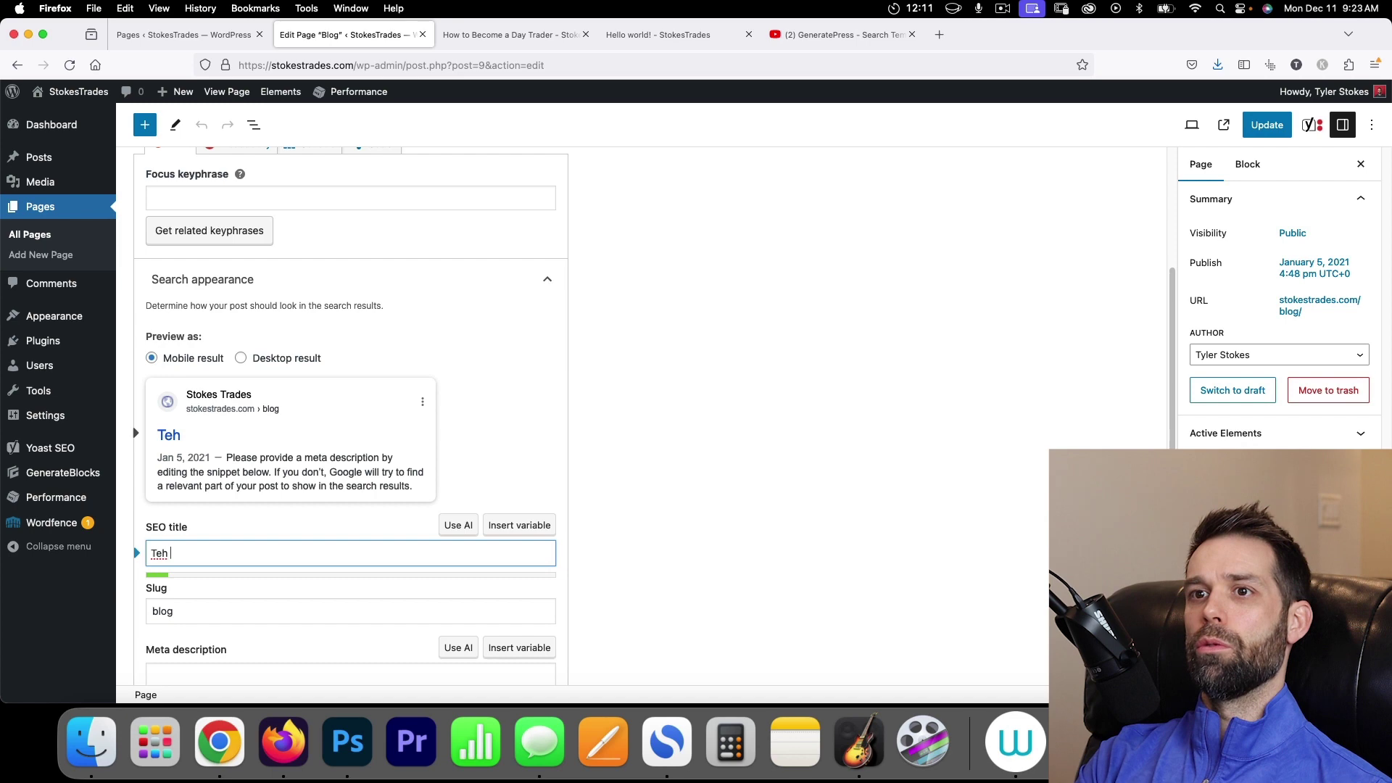
{"action": "type", "text": "he Pl"}
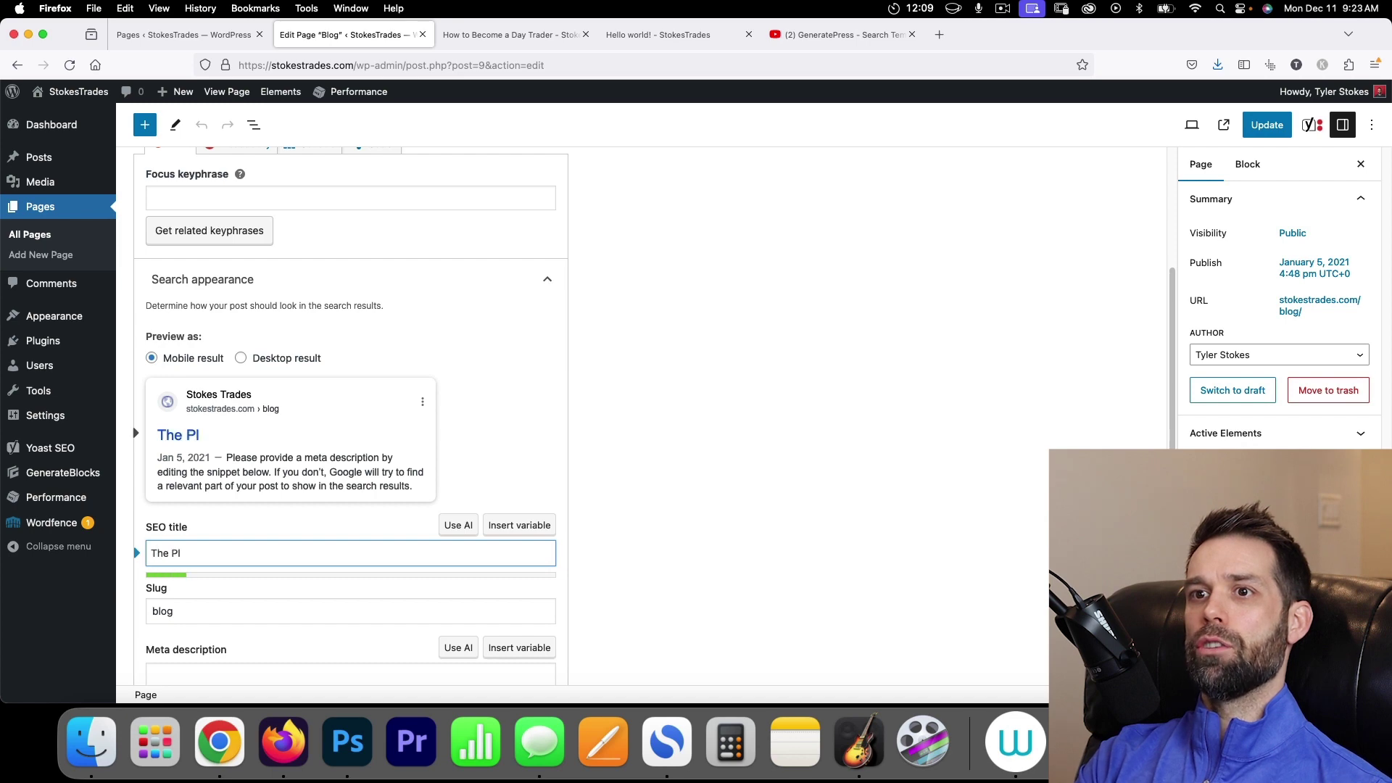
{"action": "type", "text": "Pag"}
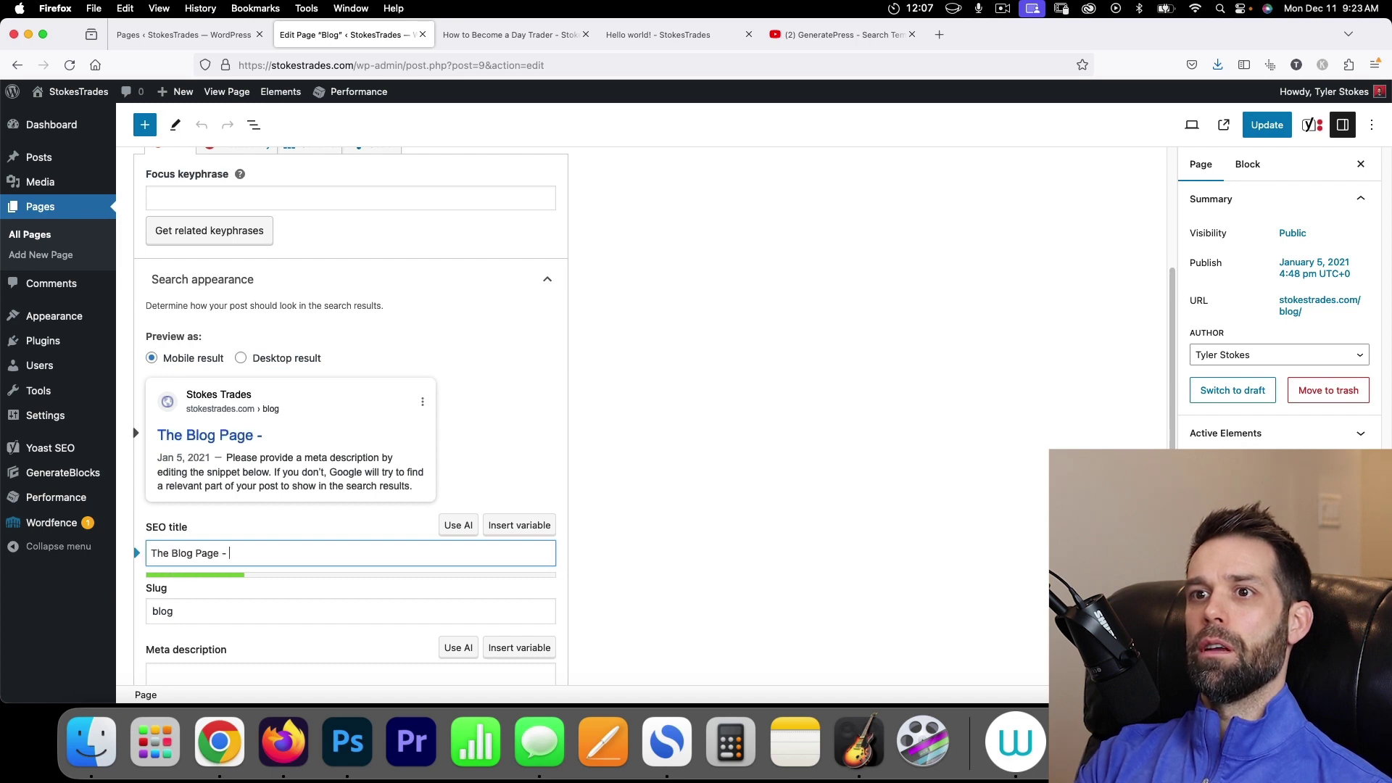
{"action": "type", "text": "e - Stokes"}
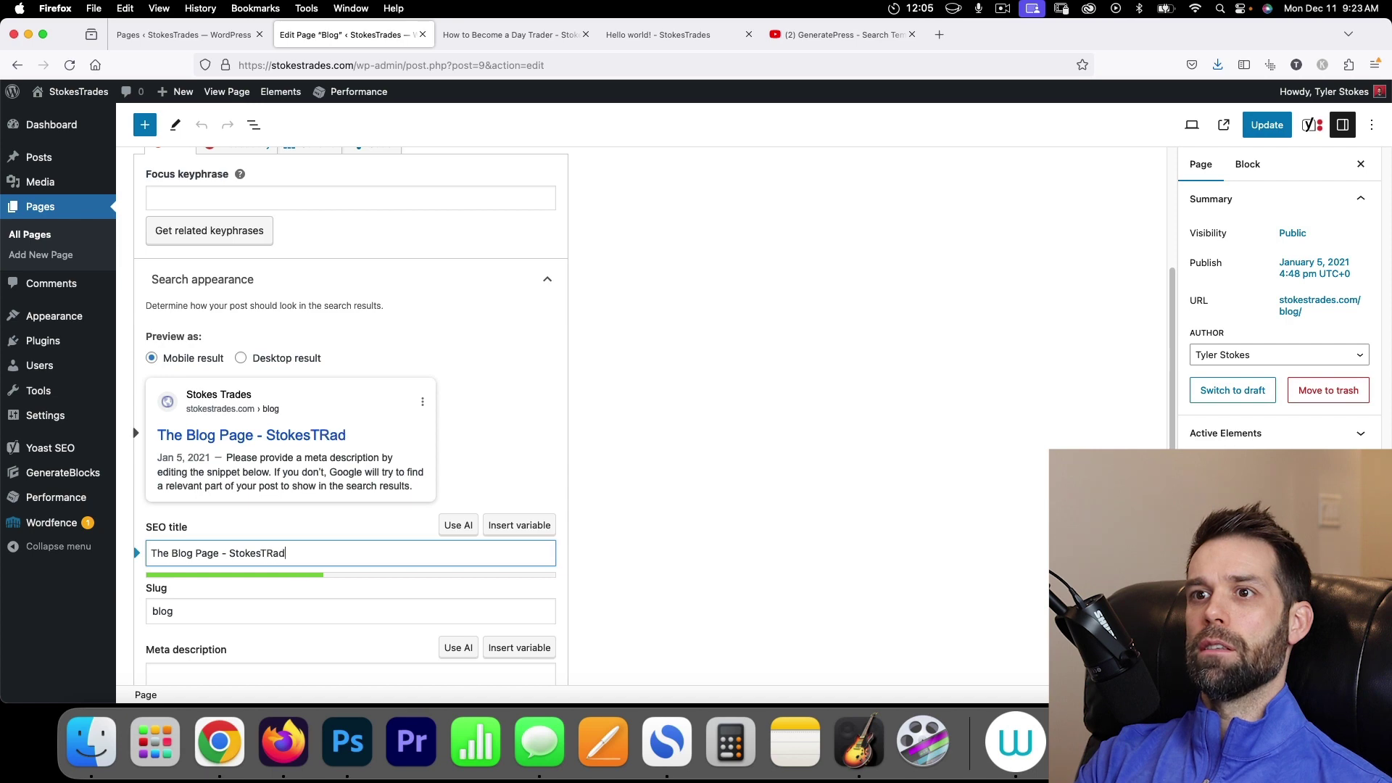
{"action": "key", "text": "BackSpace"}
{"action": "key", "text": "BackSpace"}
{"action": "type", "text": "rades"}
{"action": "left_click", "coordinate": [1263, 127]}
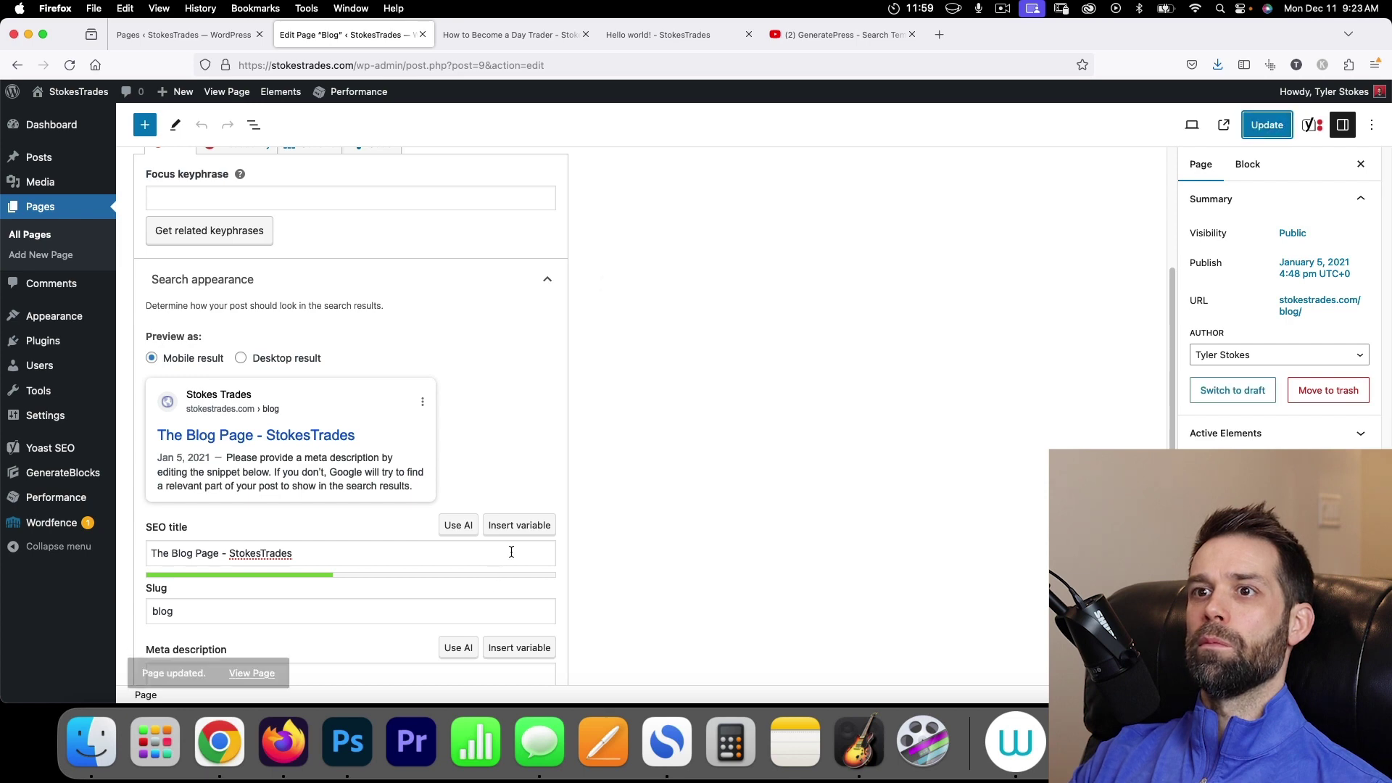
View the updated live Blog page, then return to the Pages list.
{"action": "left_click", "coordinate": [250, 673]}
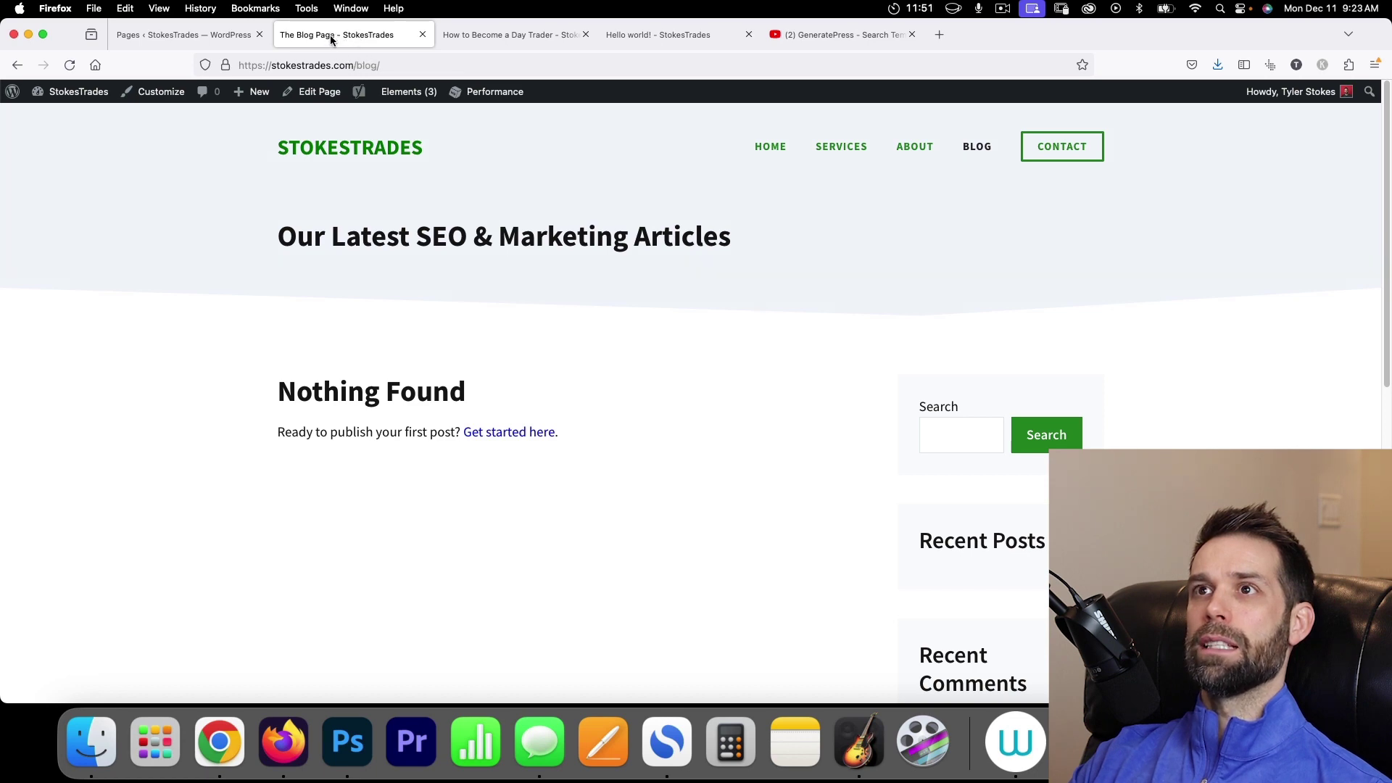
{"action": "left_click_drag", "start_coordinate": [281, 233], "coordinate": [746, 238]}
{"action": "left_click", "coordinate": [653, 228]}
{"action": "left_click", "coordinate": [162, 37]}
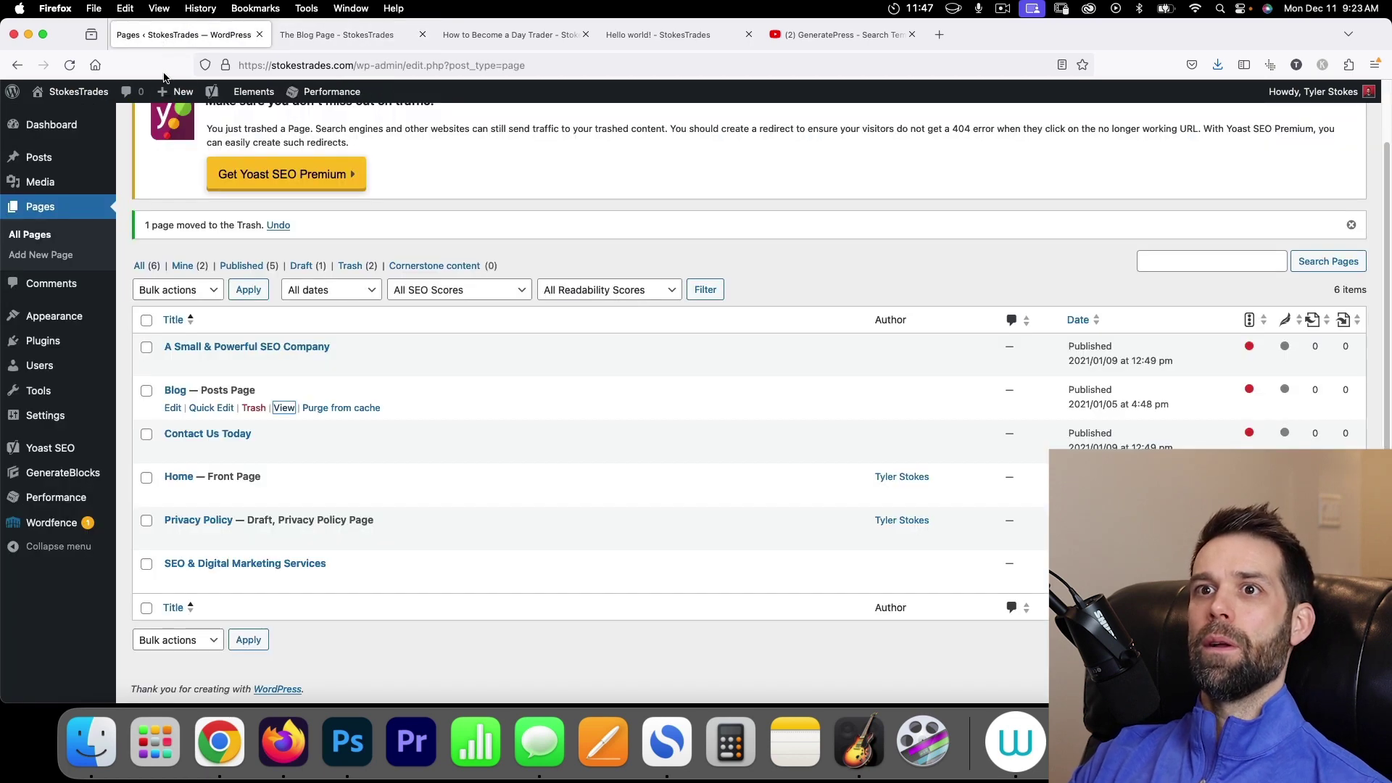
Open the Blog Header element from Appearance > Elements.
{"action": "mouse_move", "coordinate": [95, 323]}
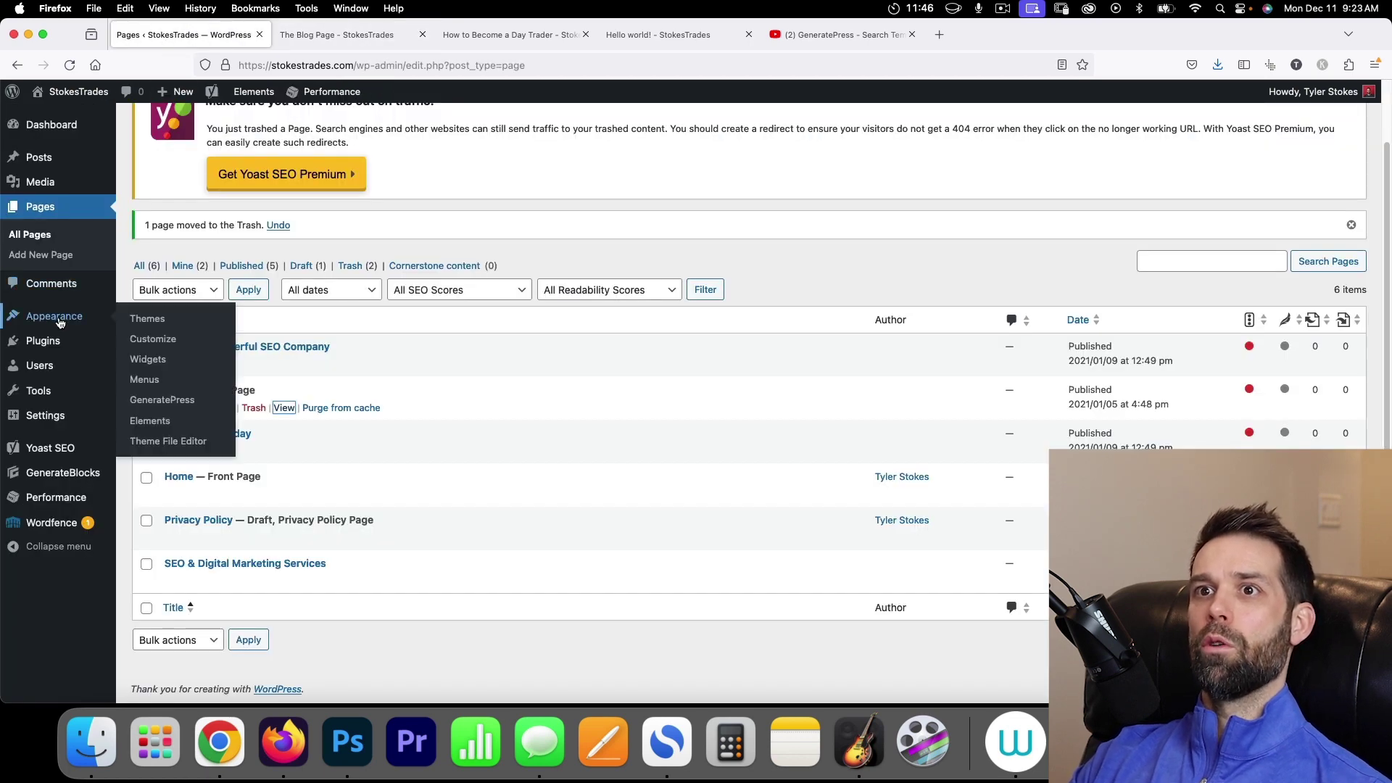
{"action": "left_click", "coordinate": [157, 427]}
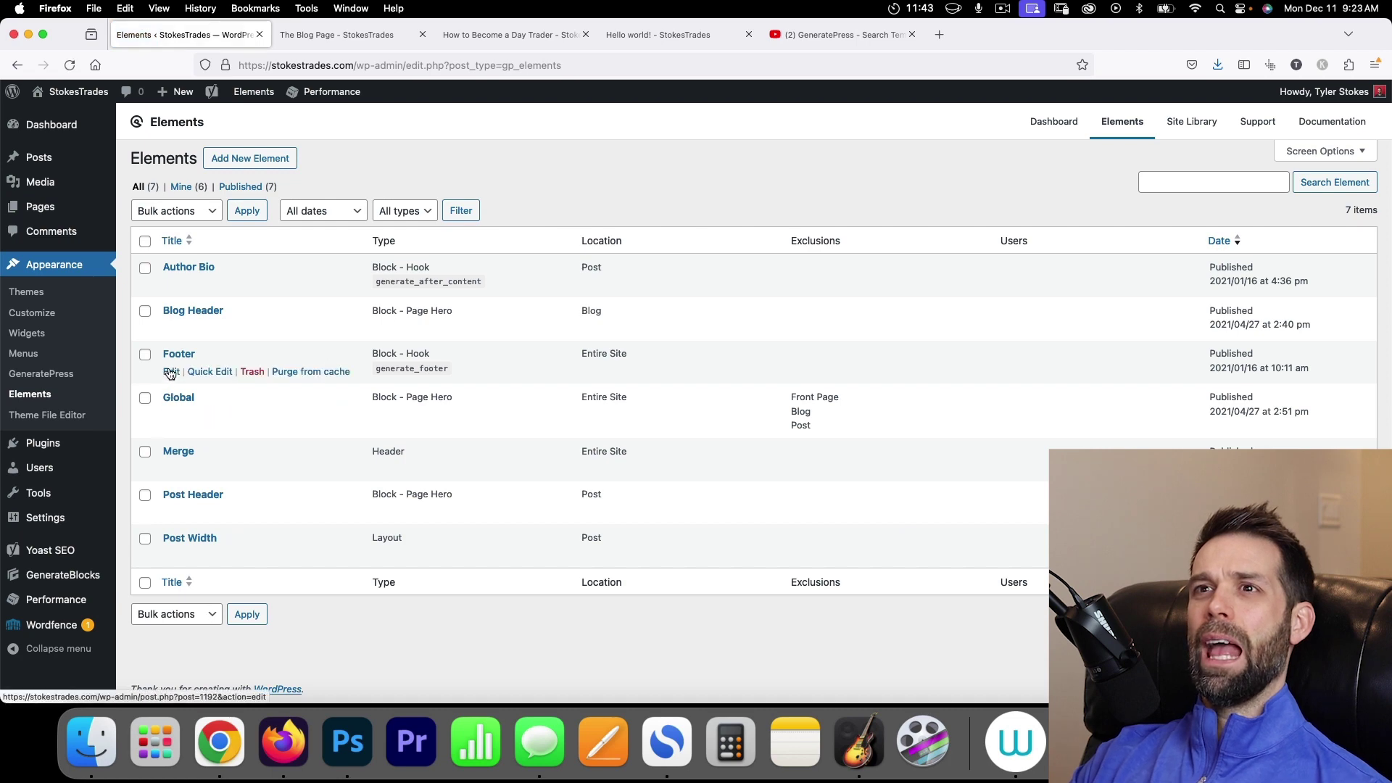
{"action": "left_click", "coordinate": [173, 331]}
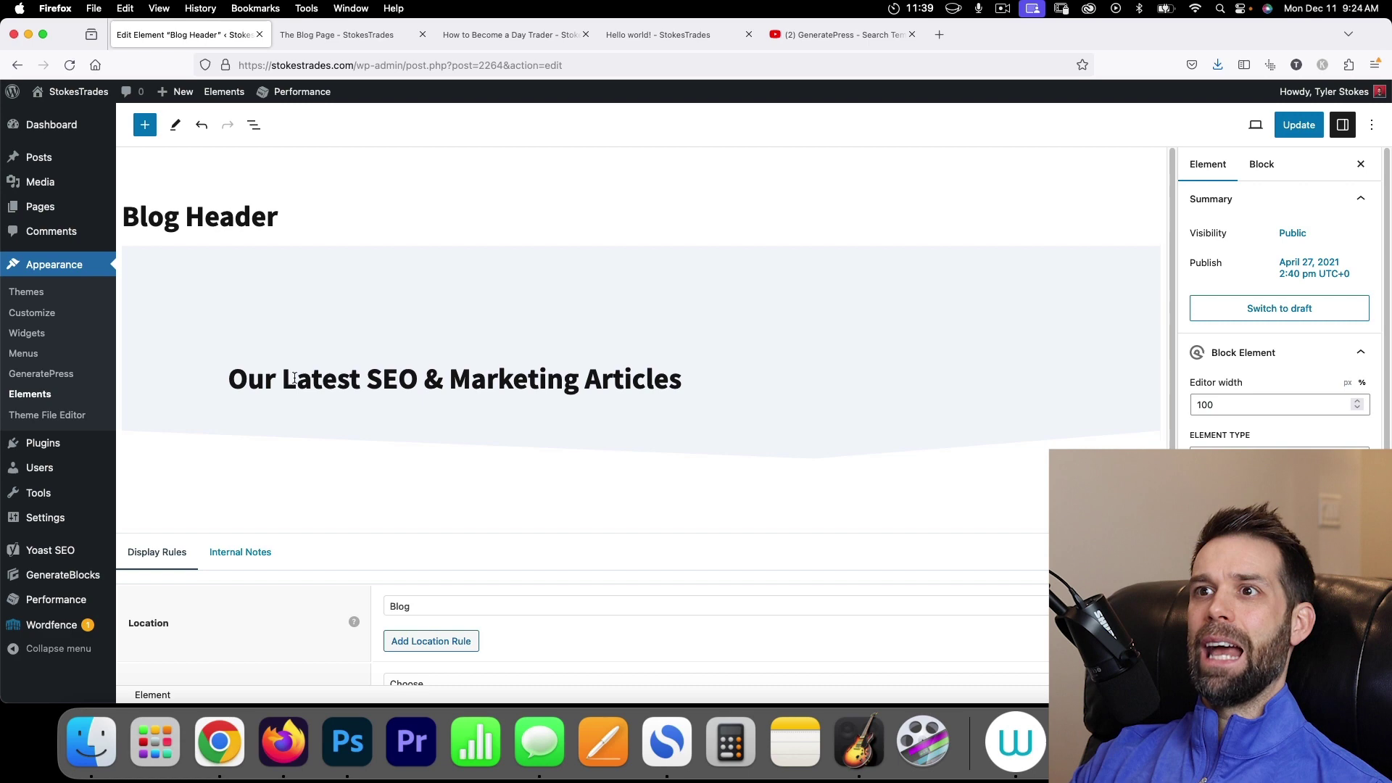
Rewrite the headline to 'The Latest Articles on Day Trading', update it, and view the Blog page.
{"action": "left_click", "coordinate": [551, 381]}
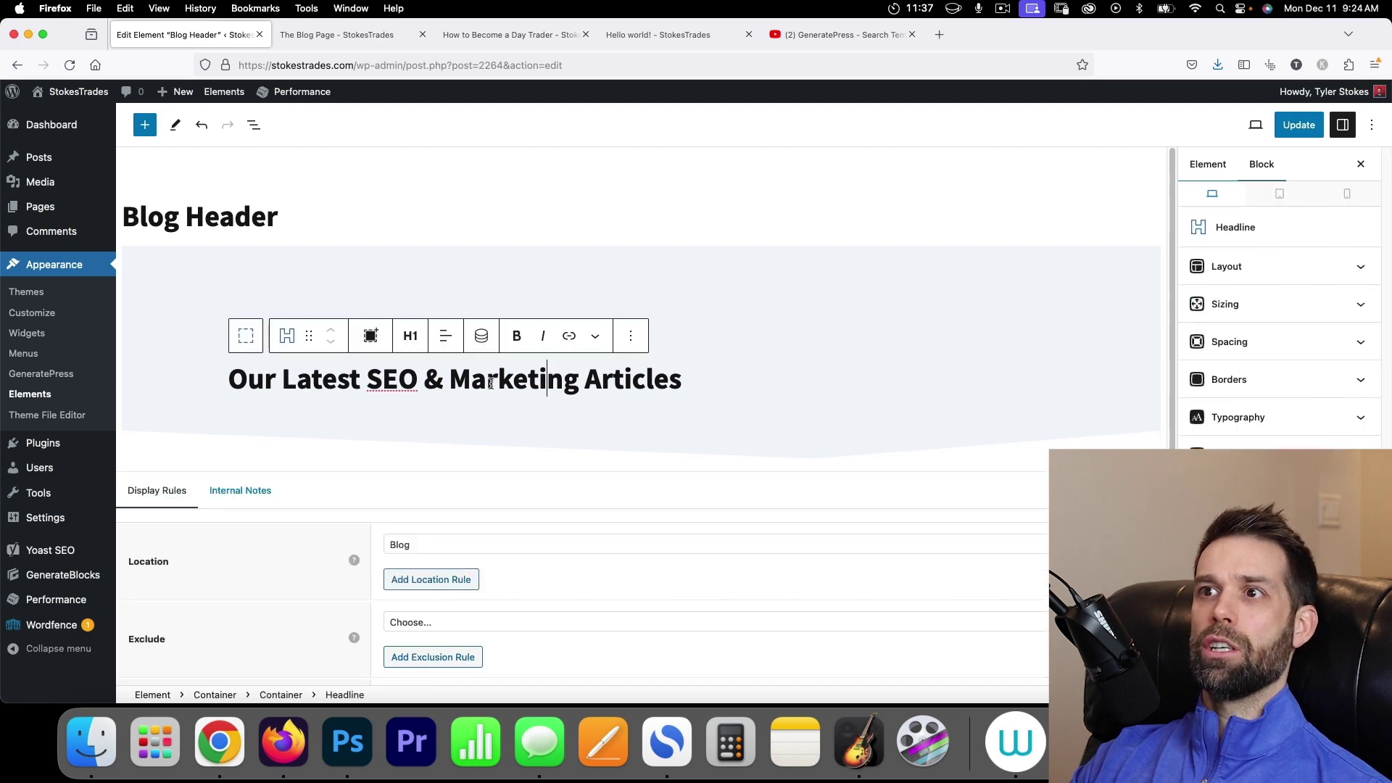
{"action": "triple_click", "coordinate": [482, 383]}
{"action": "left_click", "coordinate": [480, 383]}
{"action": "triple_click", "coordinate": [441, 384]}
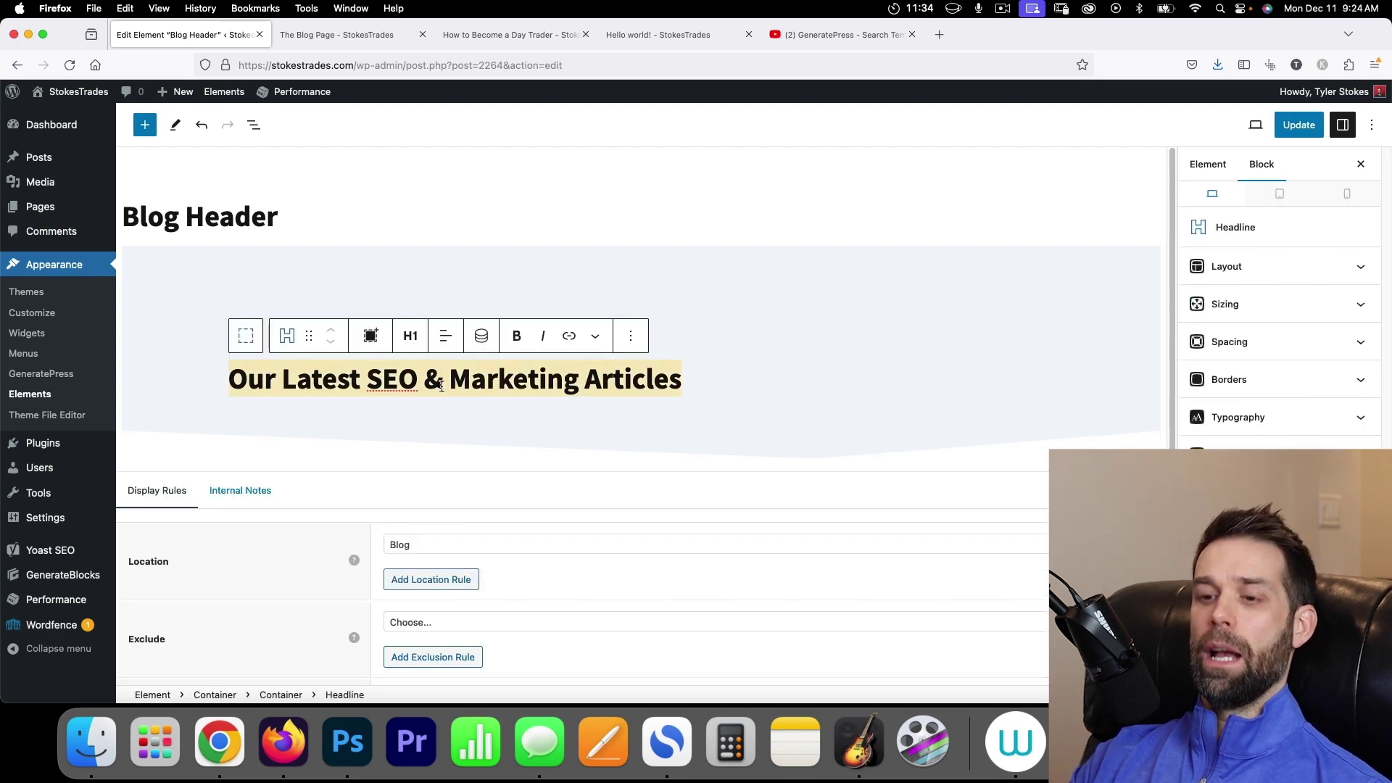
{"action": "left_click", "coordinate": [335, 378]}
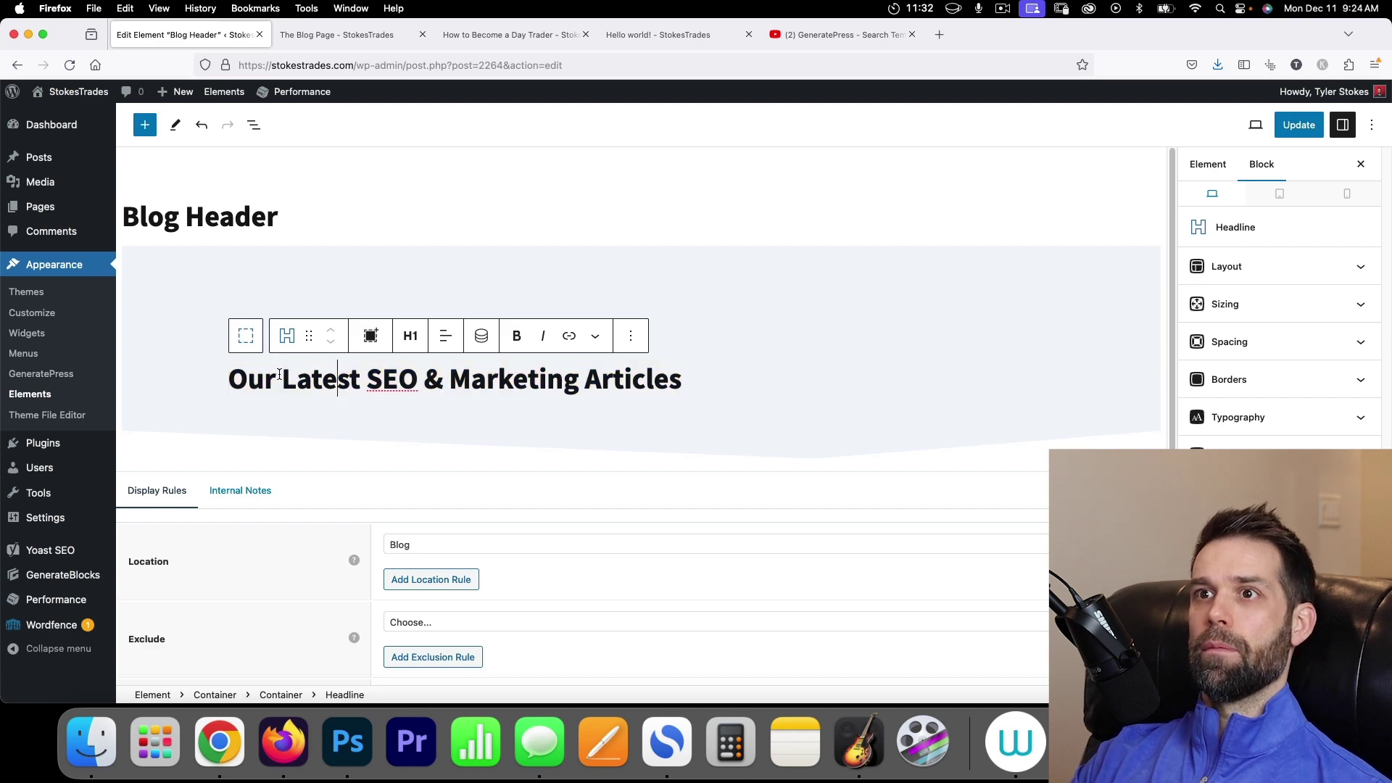
{"action": "left_click_drag", "start_coordinate": [277, 378], "coordinate": [229, 378]}
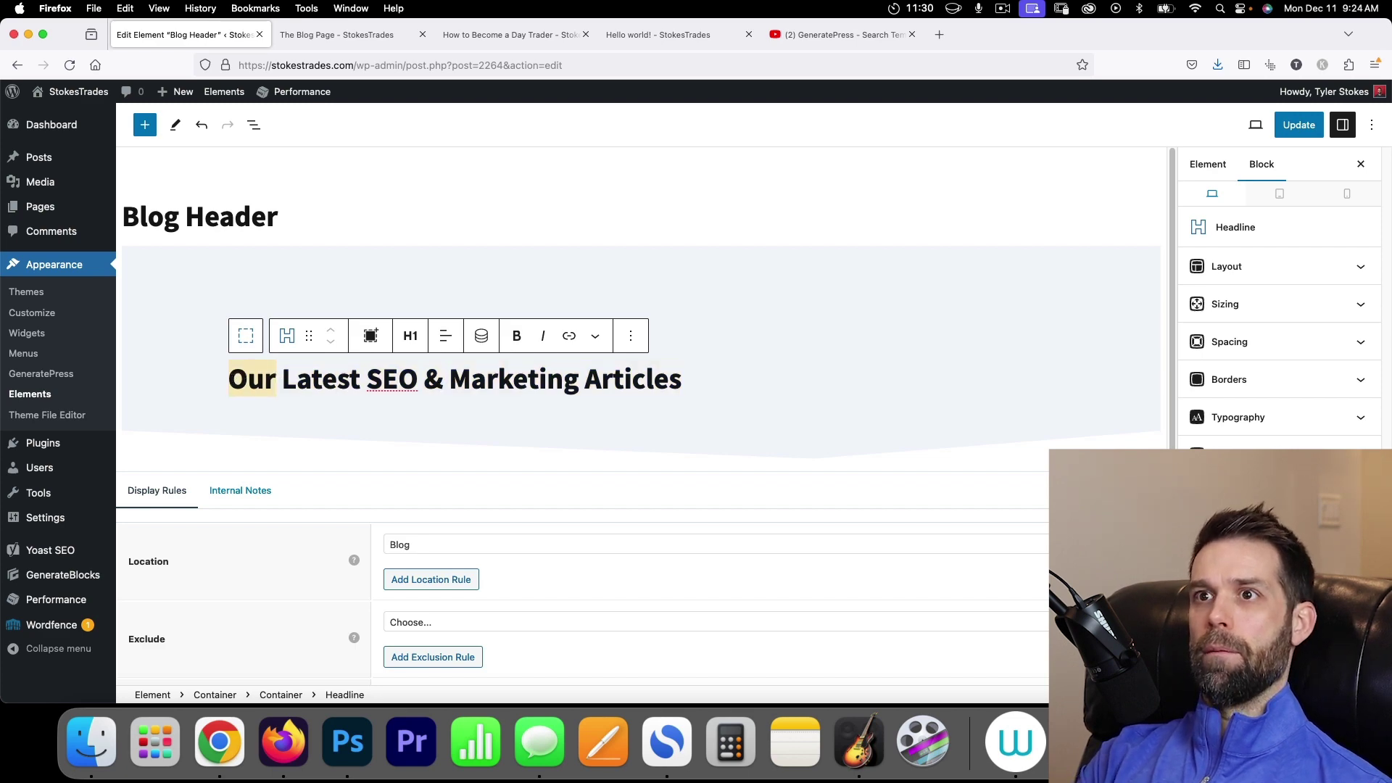
{"action": "type", "text": "The"}
{"action": "left_click_drag", "start_coordinate": [368, 380], "coordinate": [677, 383]}
{"action": "type", "text": "Arti"}
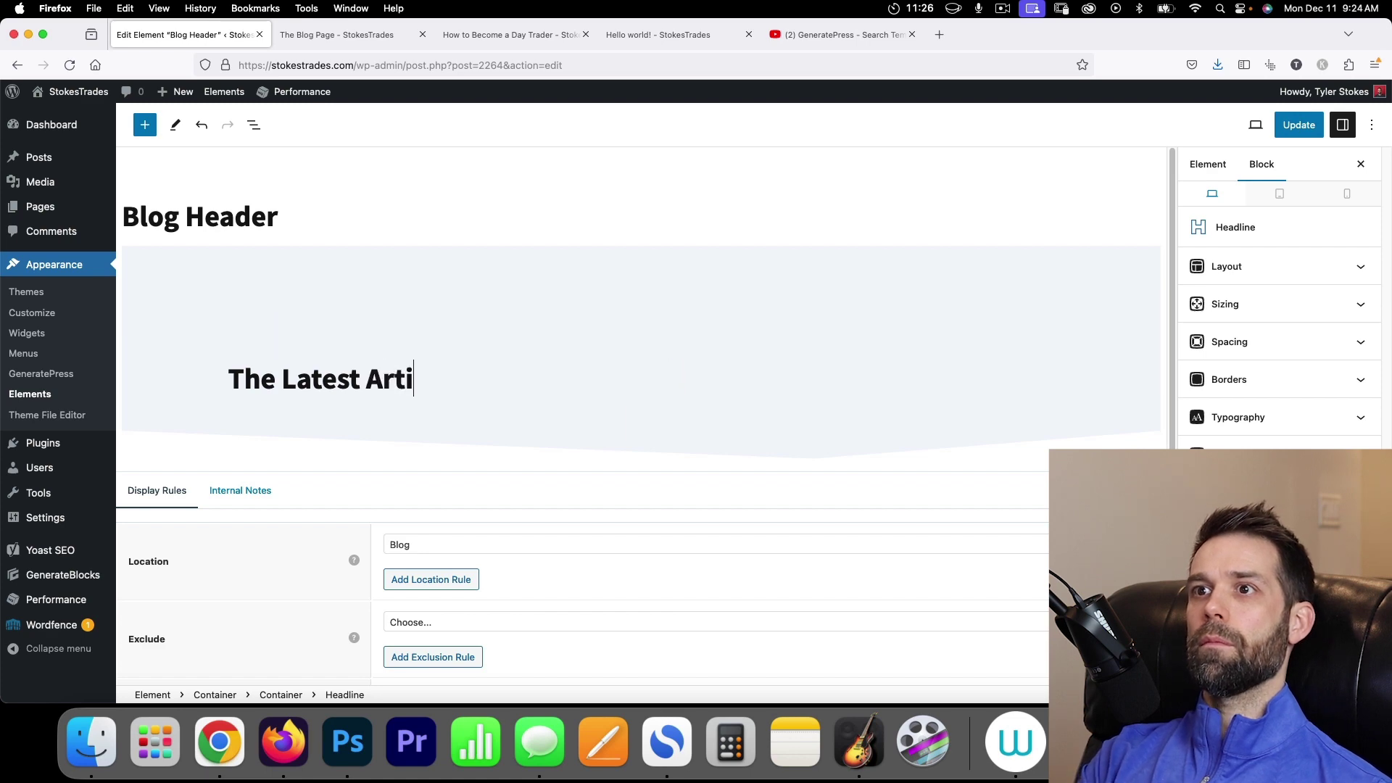
{"action": "type", "text": "cles on Day"}
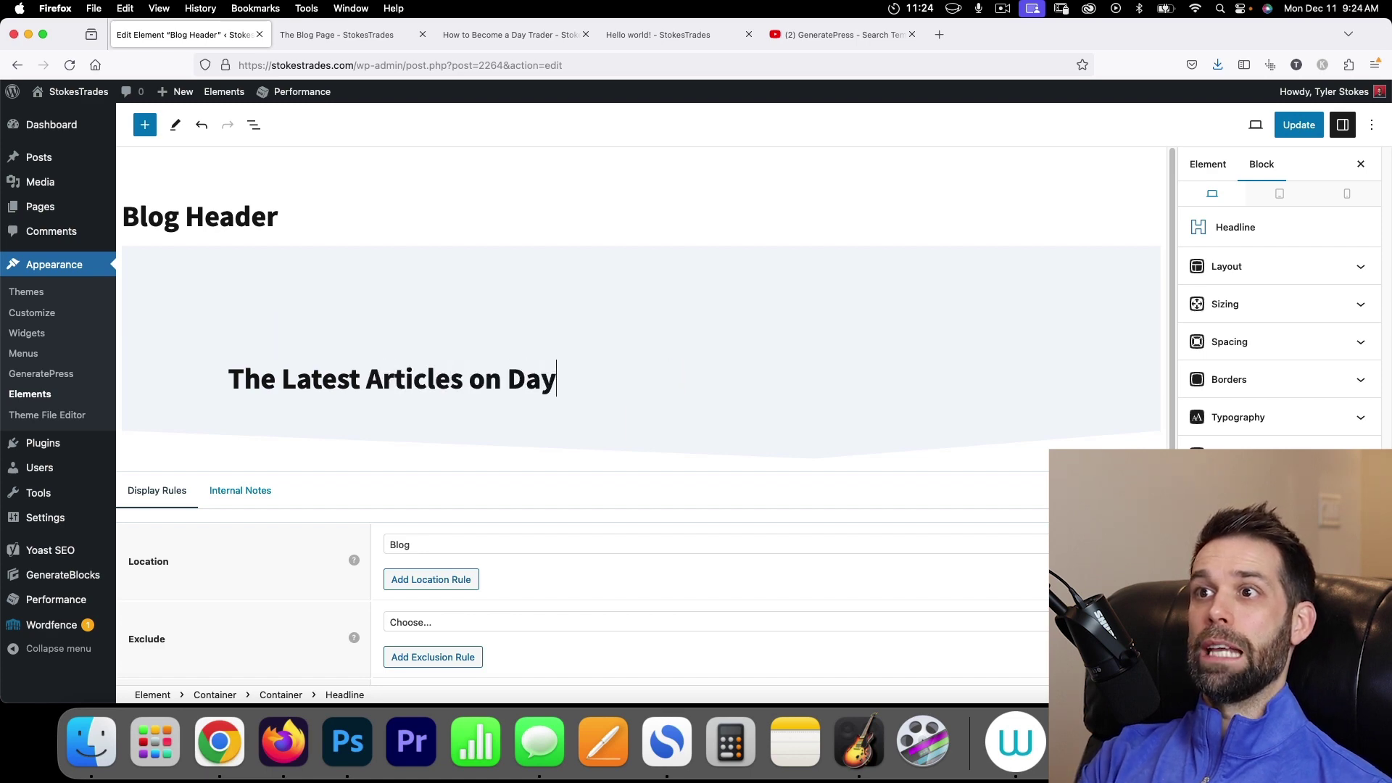
{"action": "type", "text": " Trading"}
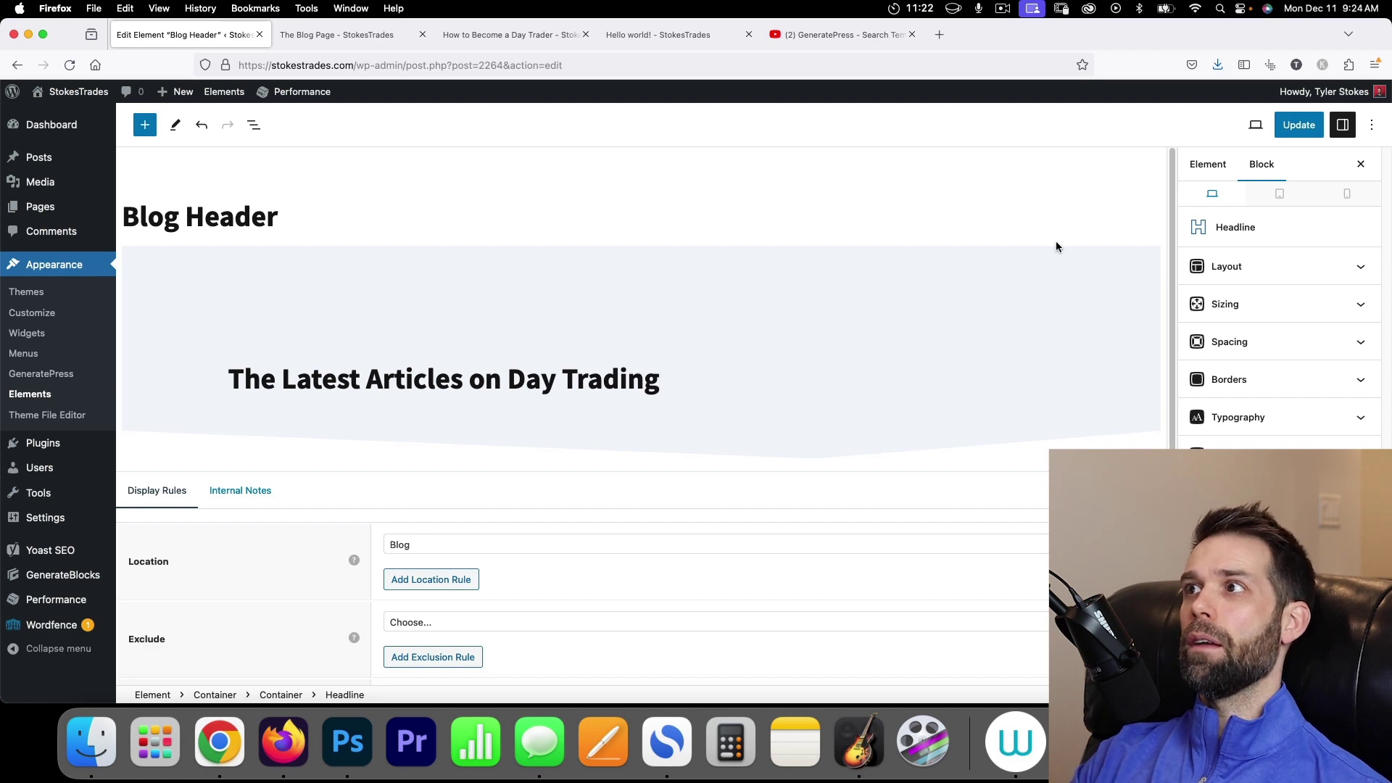
{"action": "left_click", "coordinate": [1318, 127]}
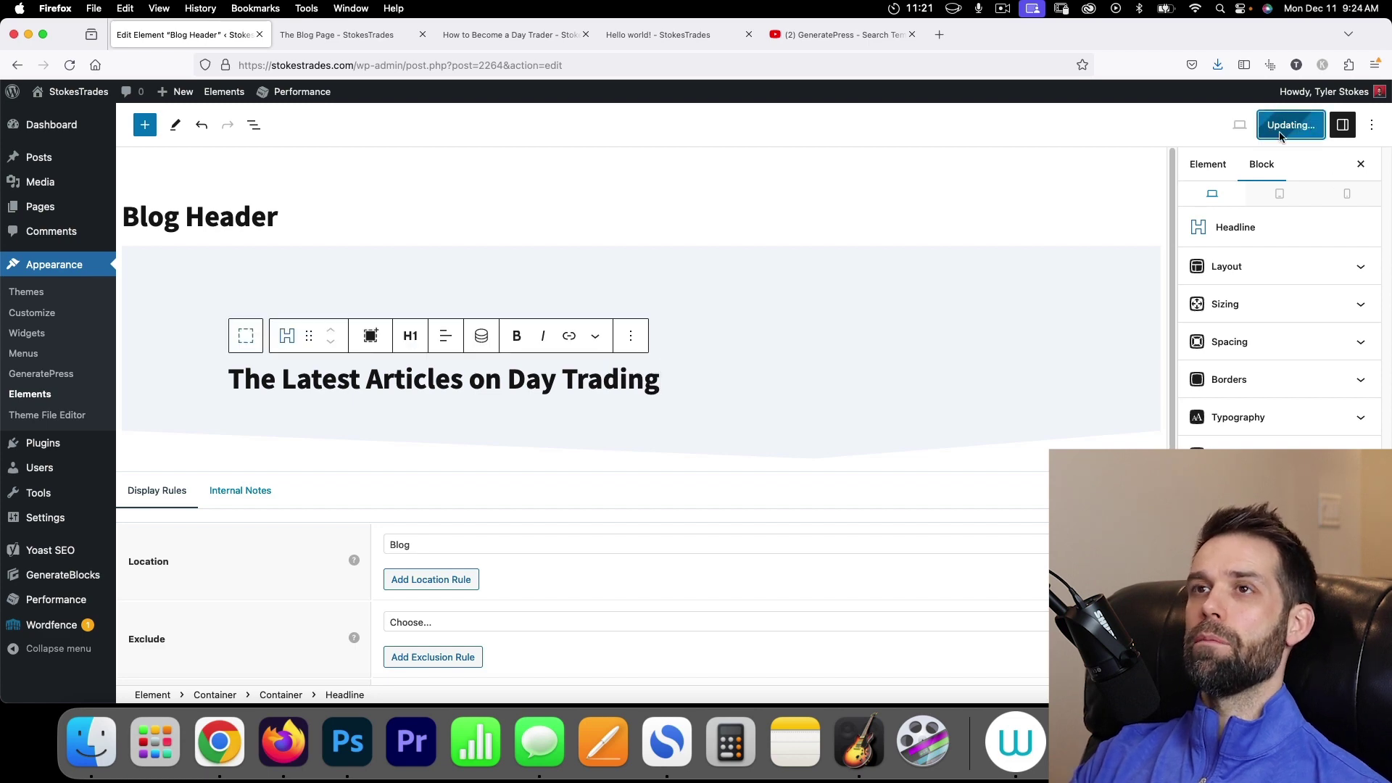
{"action": "left_click", "coordinate": [332, 36]}
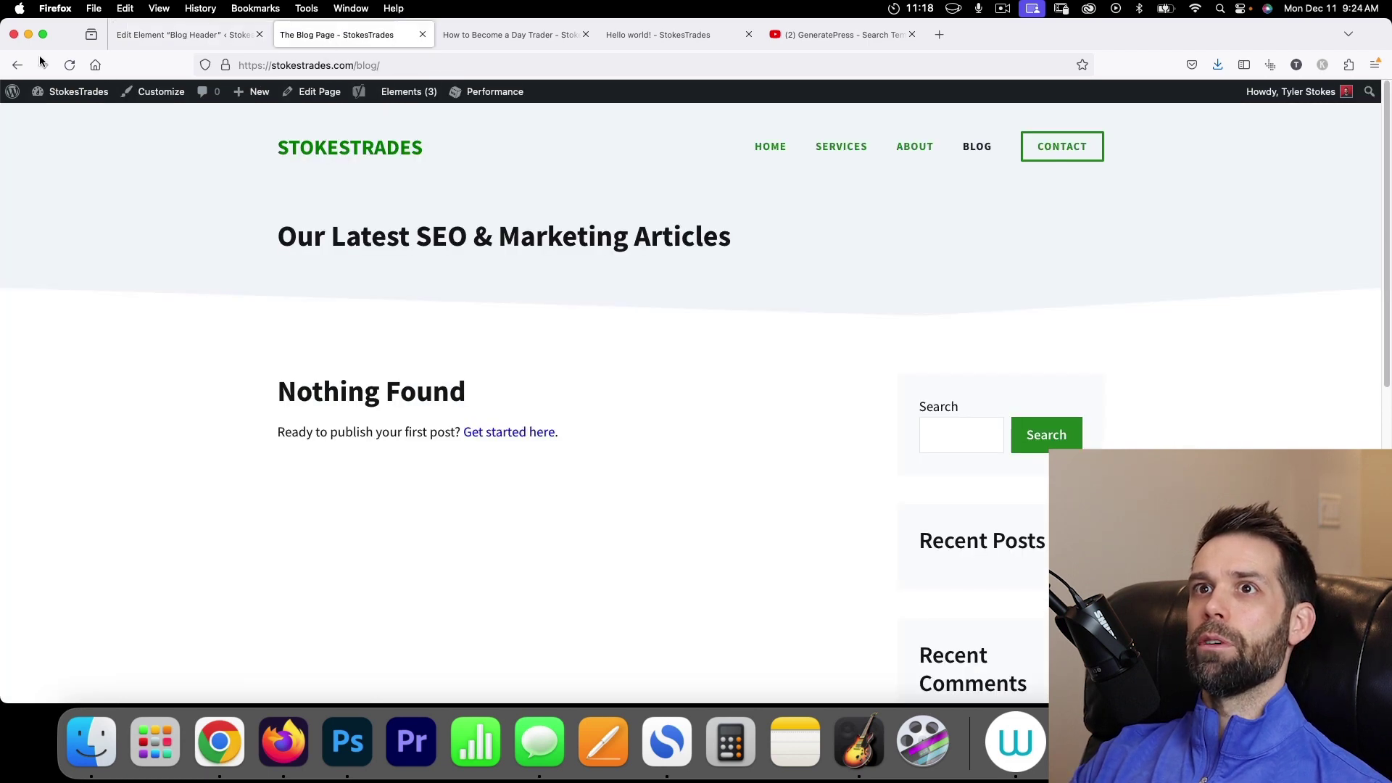
Reload the Blog page to confirm 'The Latest Articles on Day Trading', then reopen the Blog Header editor.
{"action": "left_click", "coordinate": [69, 65]}
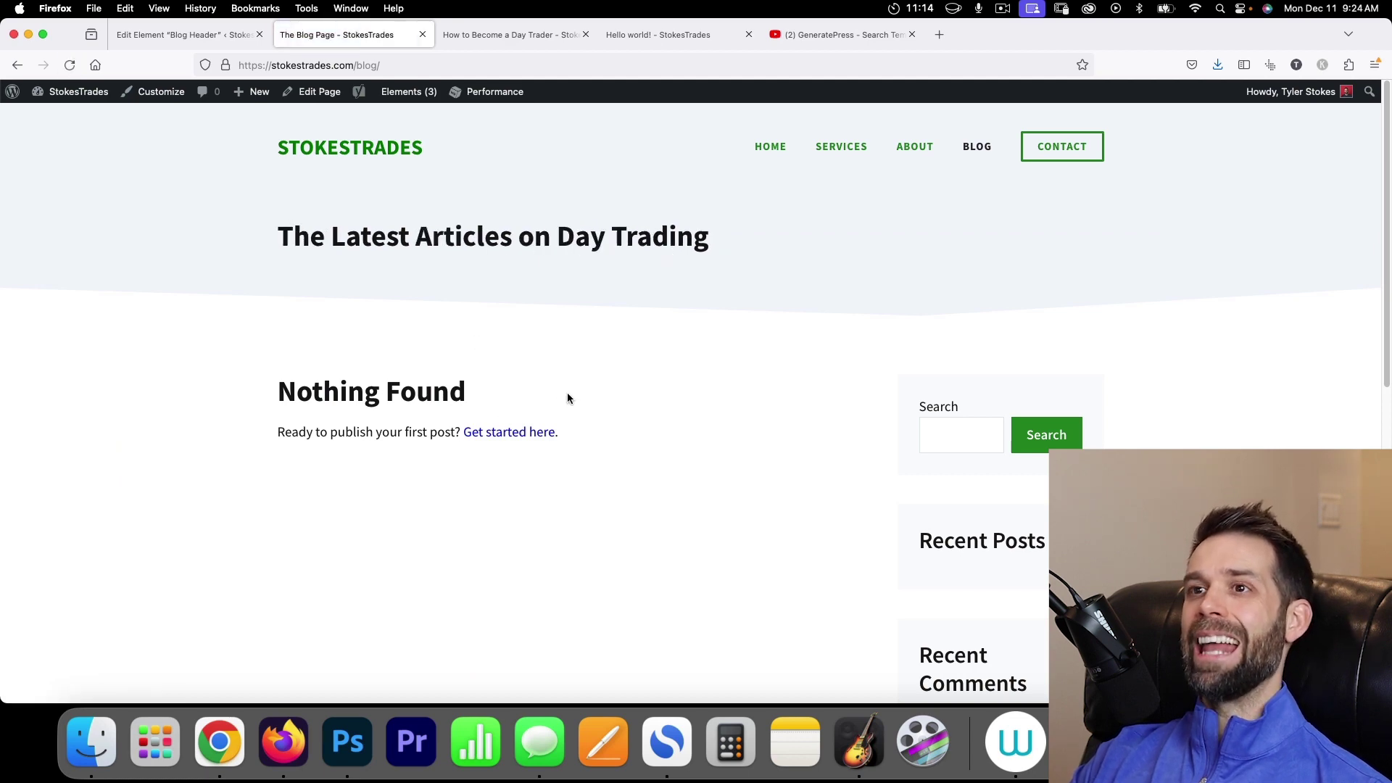
{"action": "scroll", "coordinate": [568, 397], "scroll_direction": "down", "scroll_amount": 1}
{"action": "scroll", "coordinate": [403, 352], "scroll_direction": "up", "scroll_amount": 1}
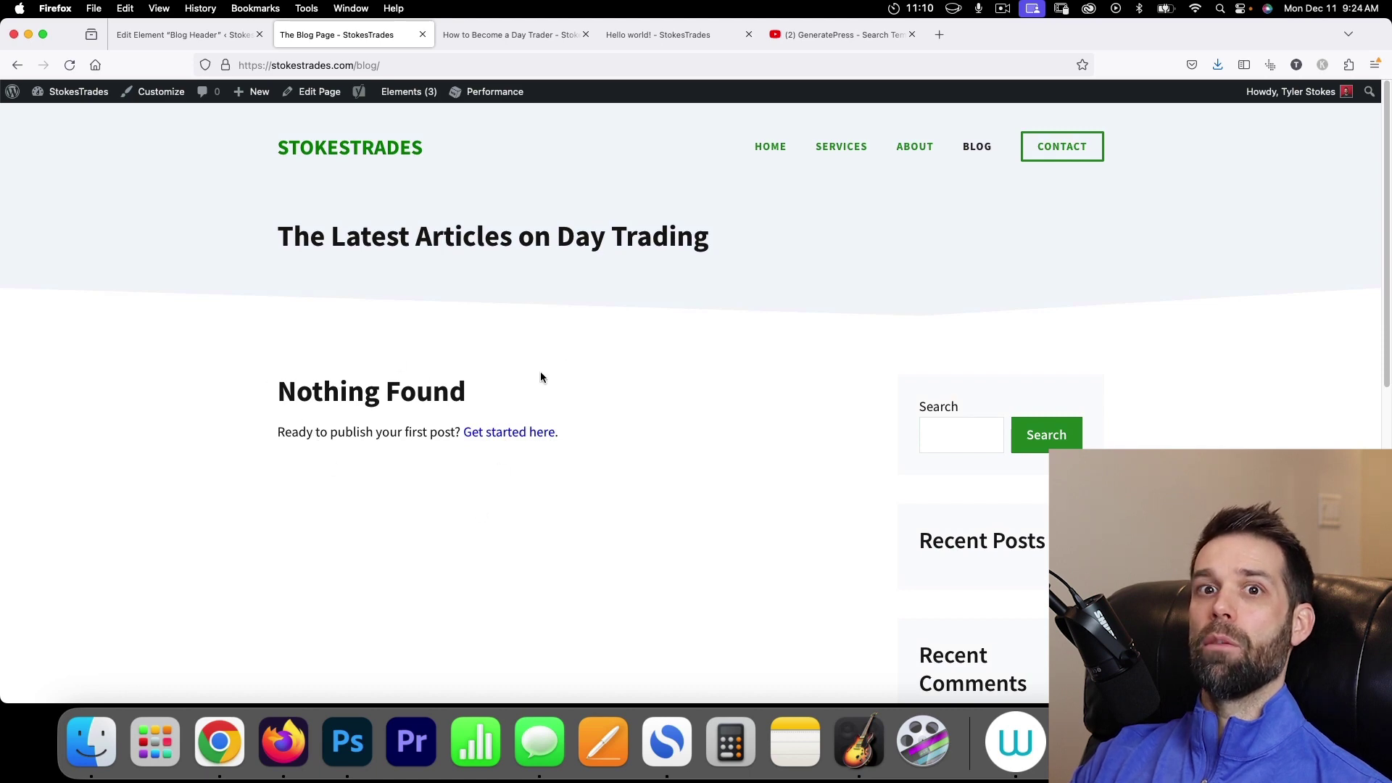
{"action": "left_click", "coordinate": [218, 29]}
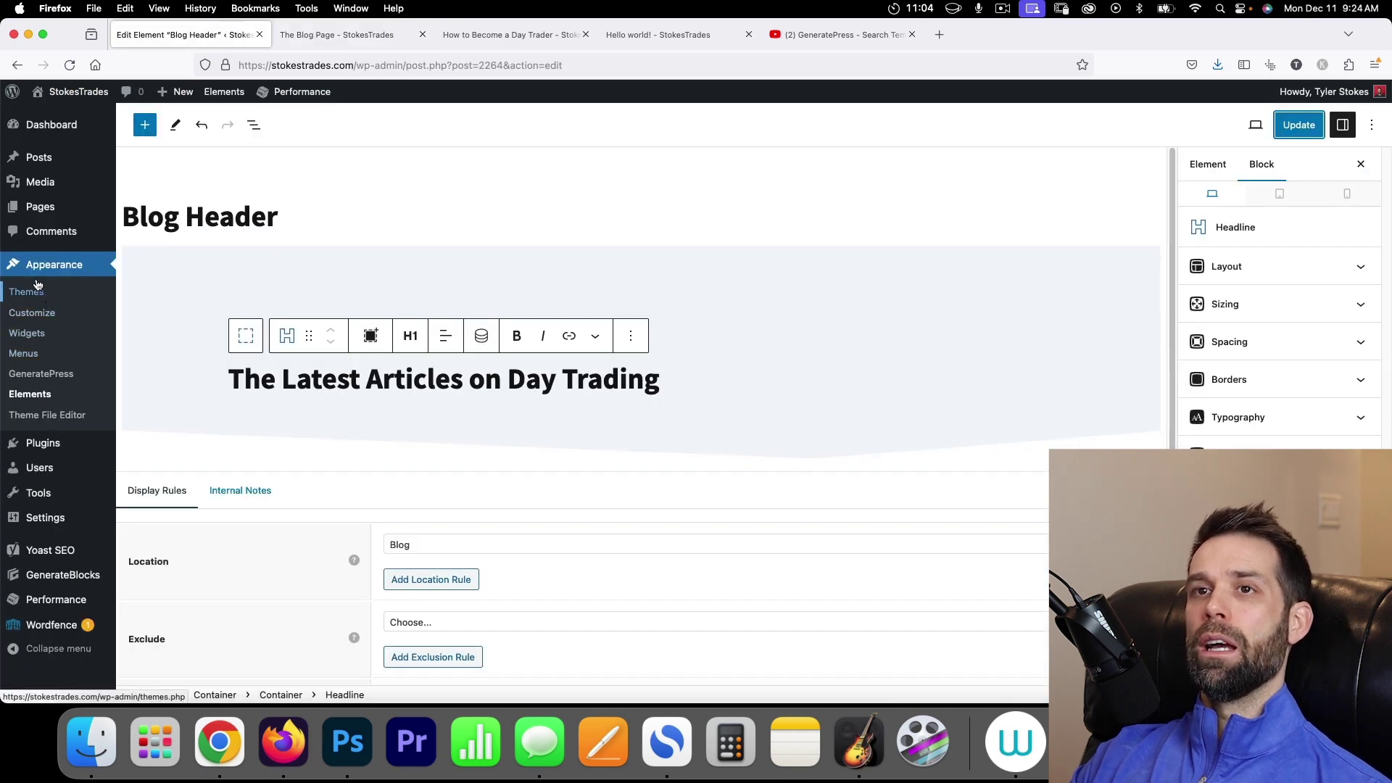
Review Writing and Reading settings, confirming Home as static homepage and Blog as posts page, then view the homepage.
{"action": "mouse_move", "coordinate": [47, 519]}
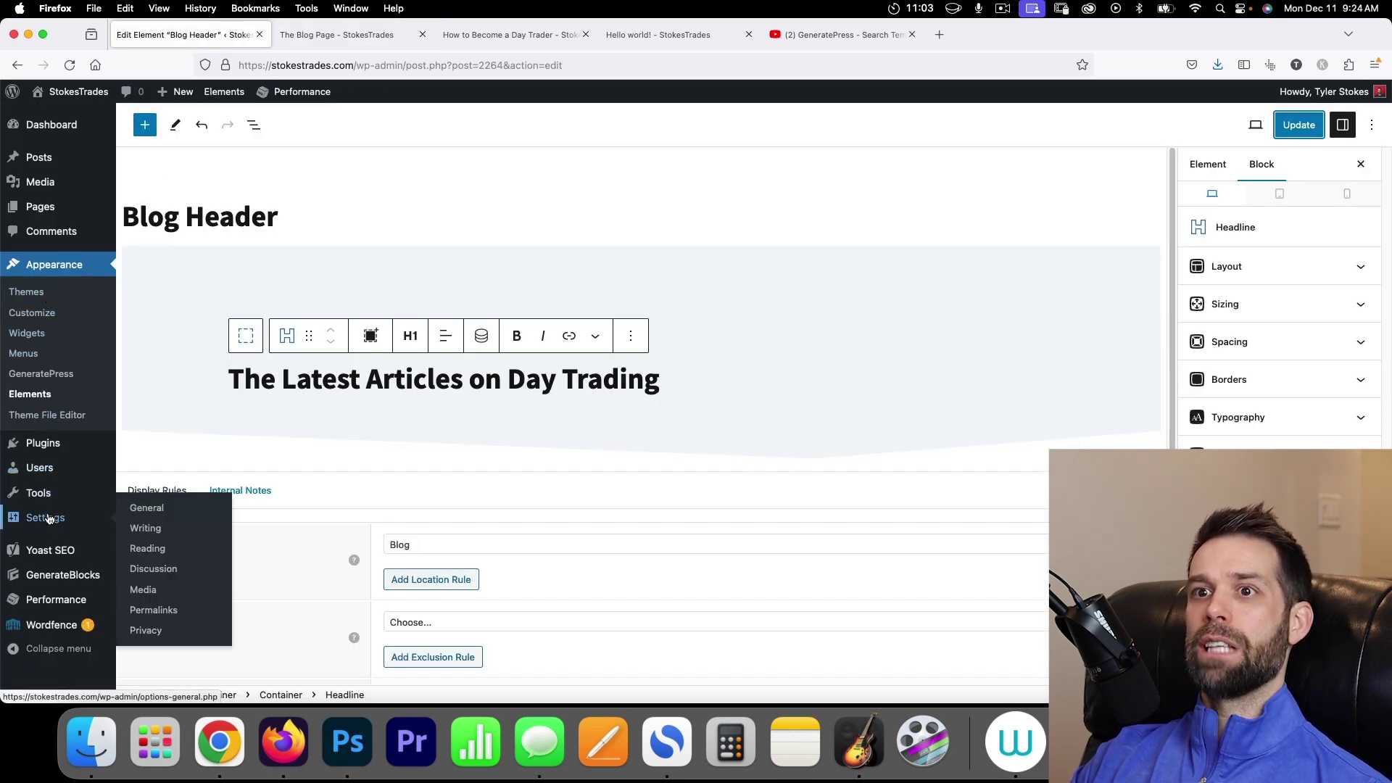
{"action": "left_click", "coordinate": [148, 531]}
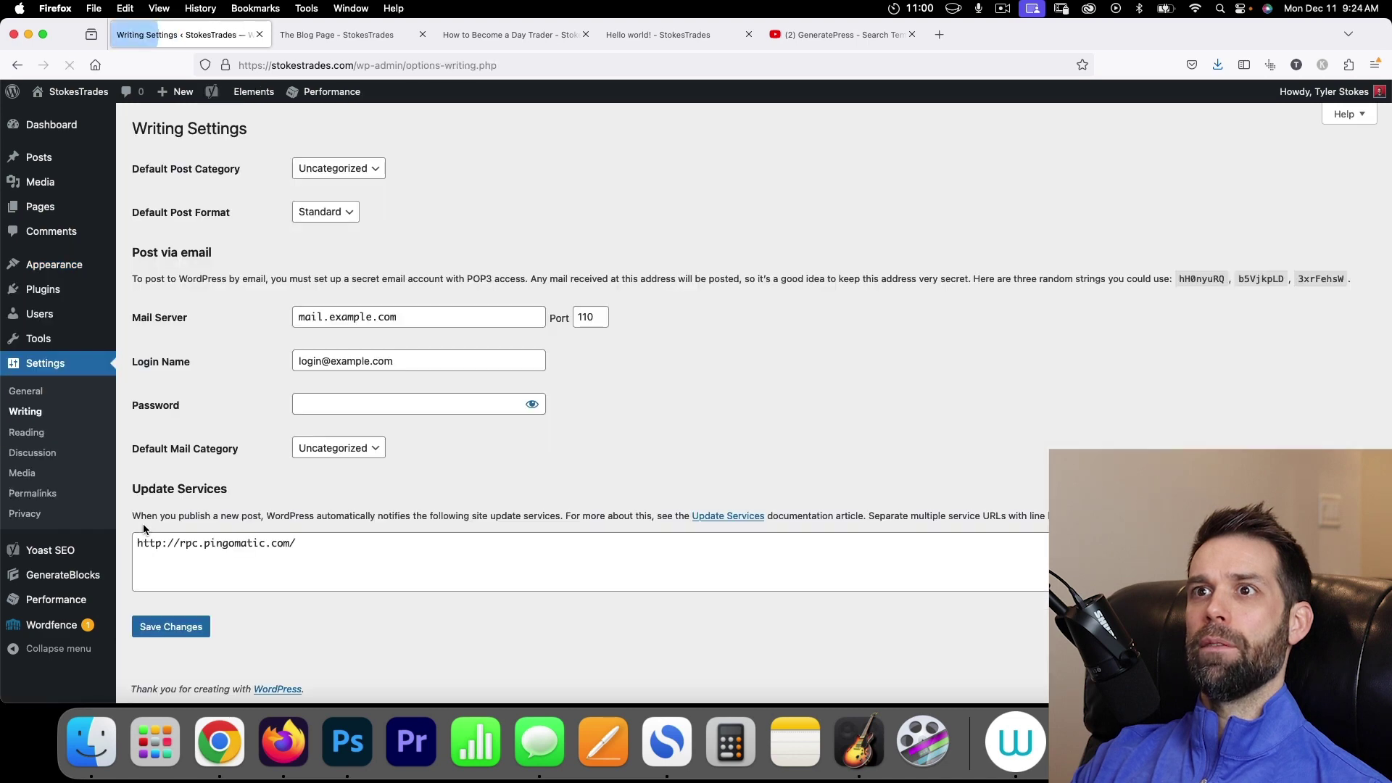
{"action": "left_click", "coordinate": [35, 436]}
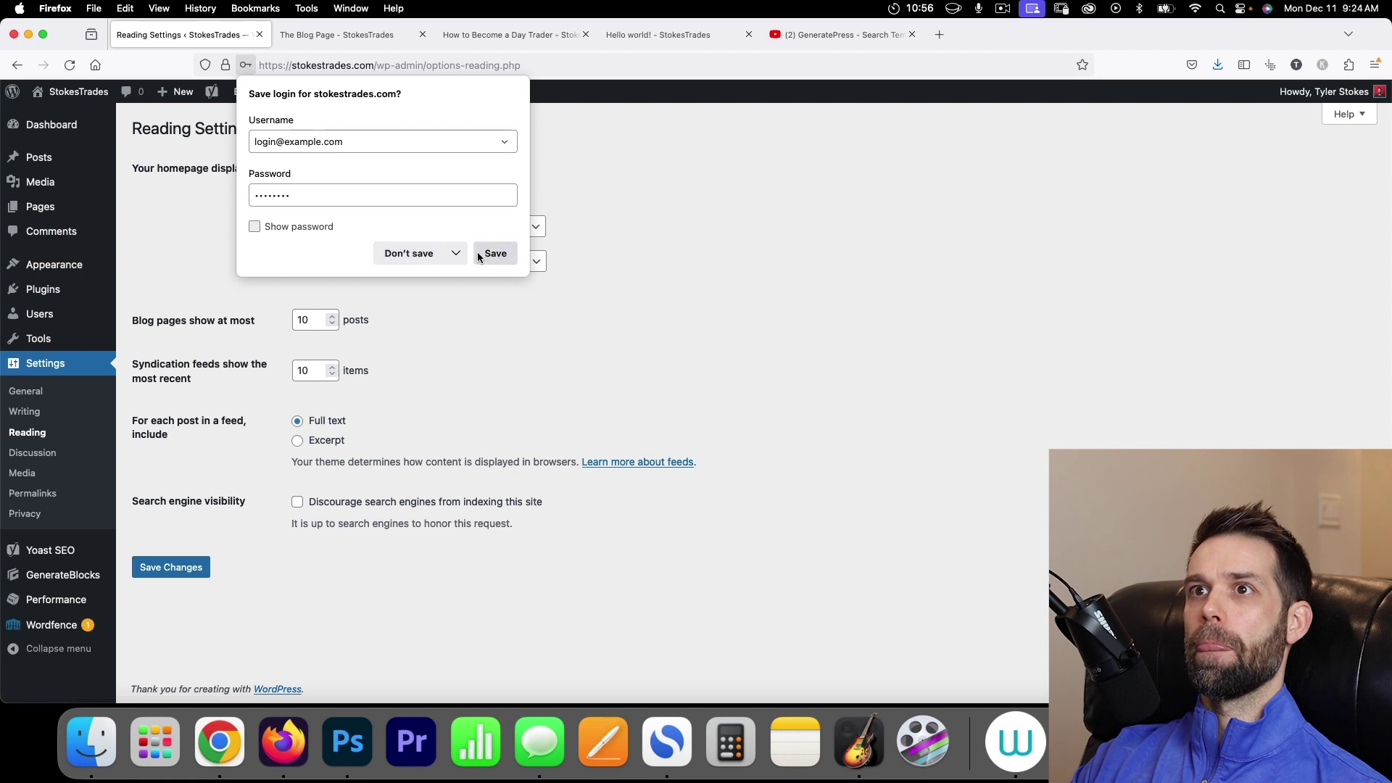
{"action": "left_click", "coordinate": [496, 254]}
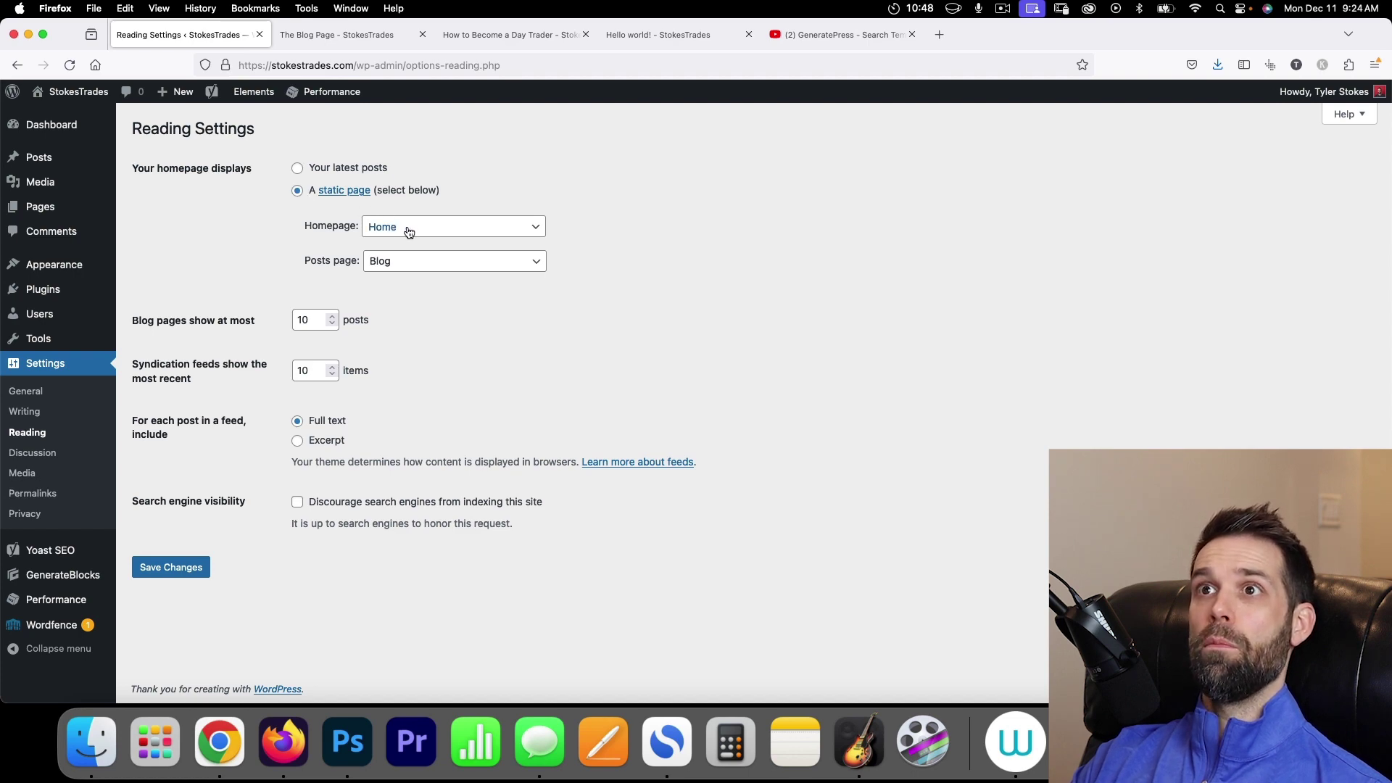
{"action": "left_click", "coordinate": [508, 35]}
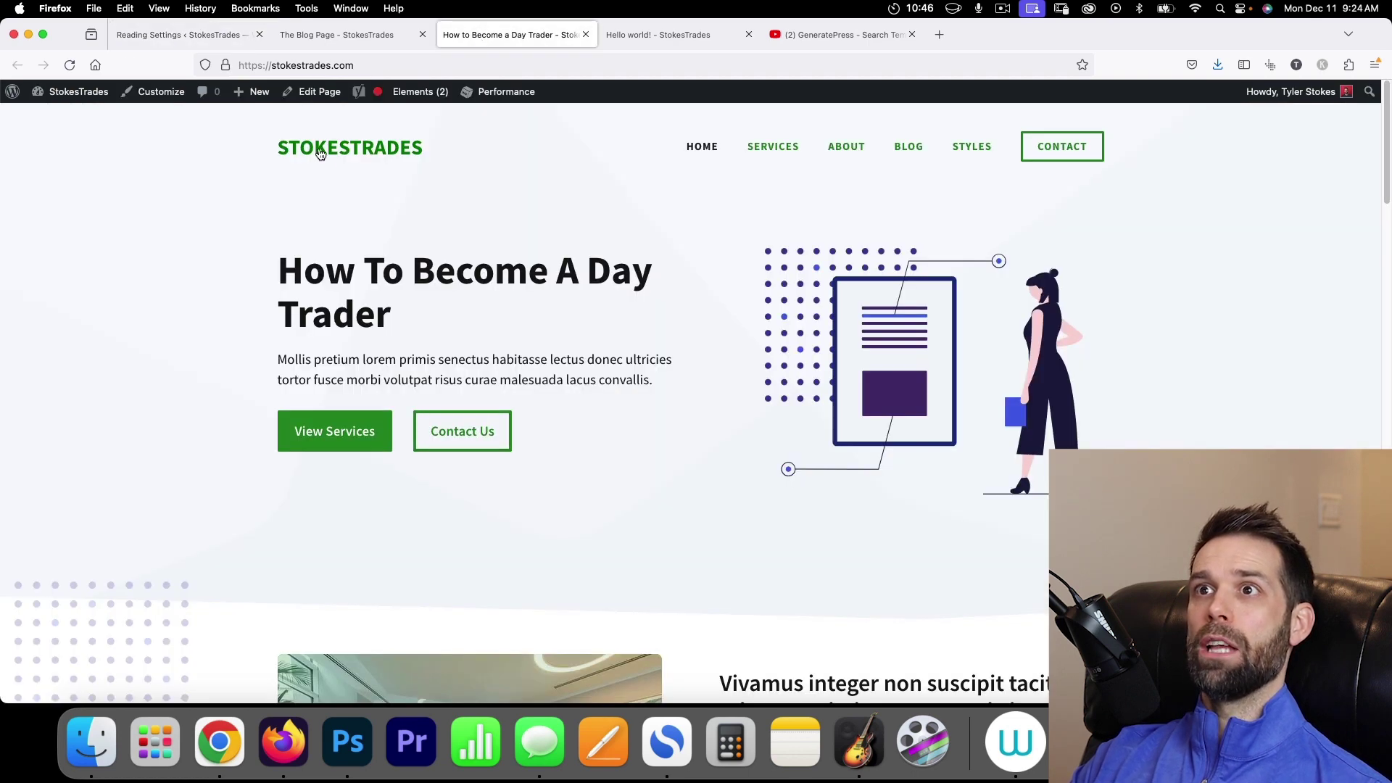
Reload the live homepage, go to the Dashboard's Pages list and open Home in the block editor.
{"action": "left_click", "coordinate": [341, 156]}
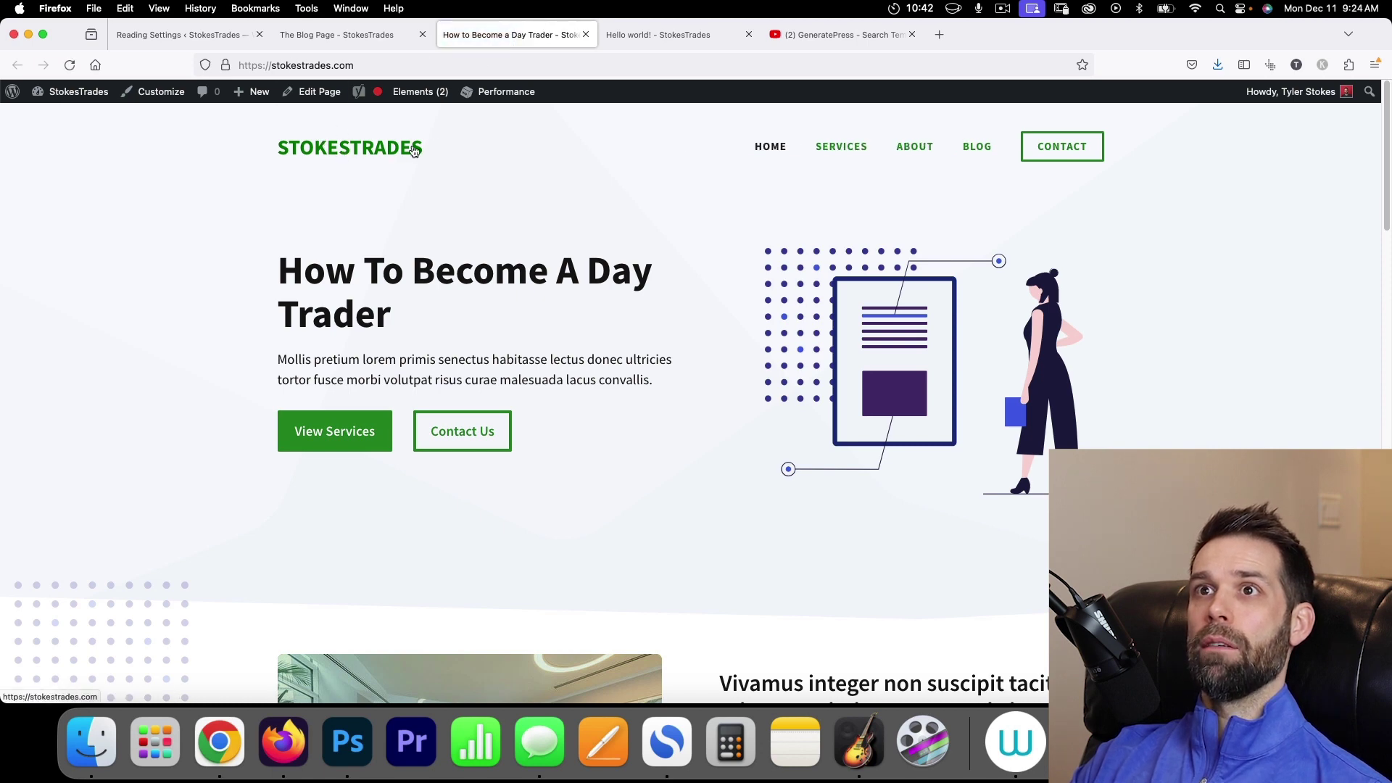
{"action": "mouse_move", "coordinate": [87, 99]}
{"action": "left_click", "coordinate": [69, 120]}
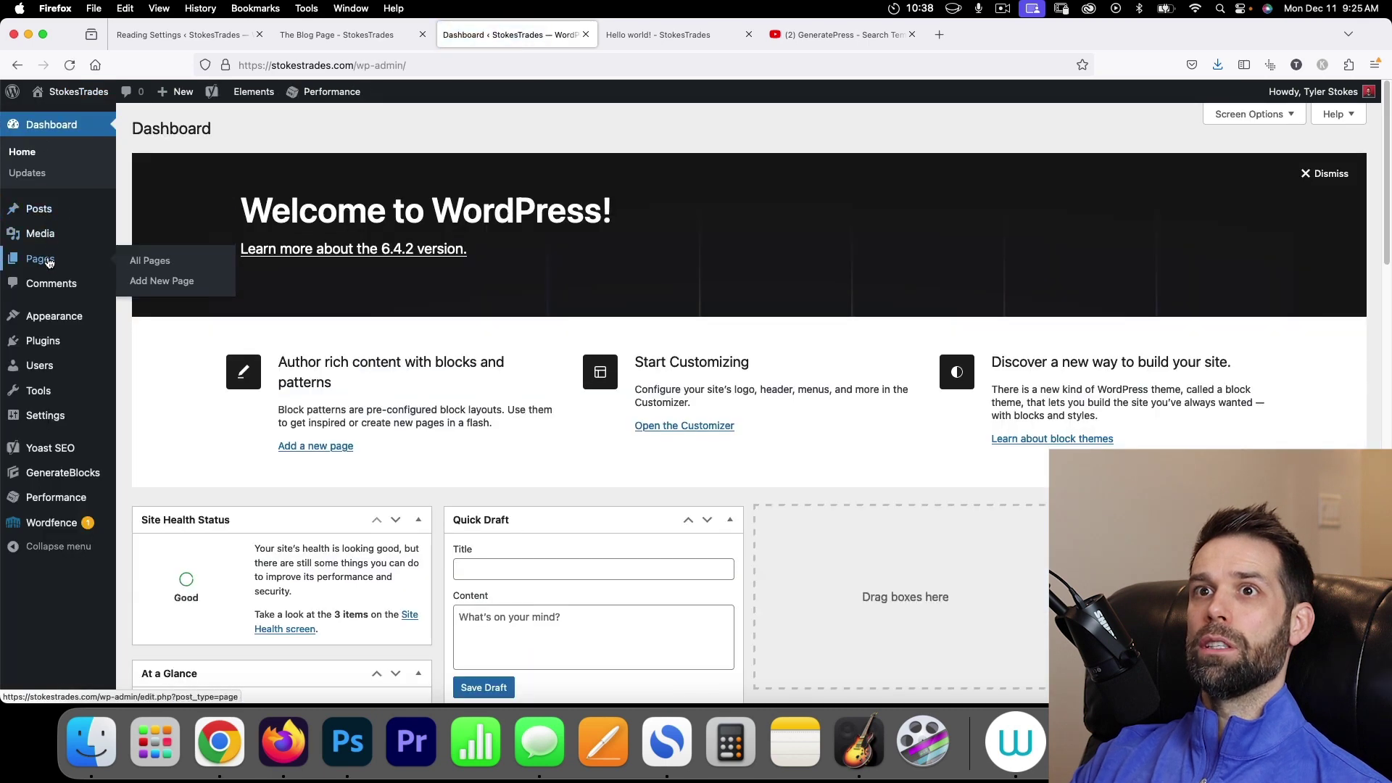
{"action": "left_click", "coordinate": [47, 265]}
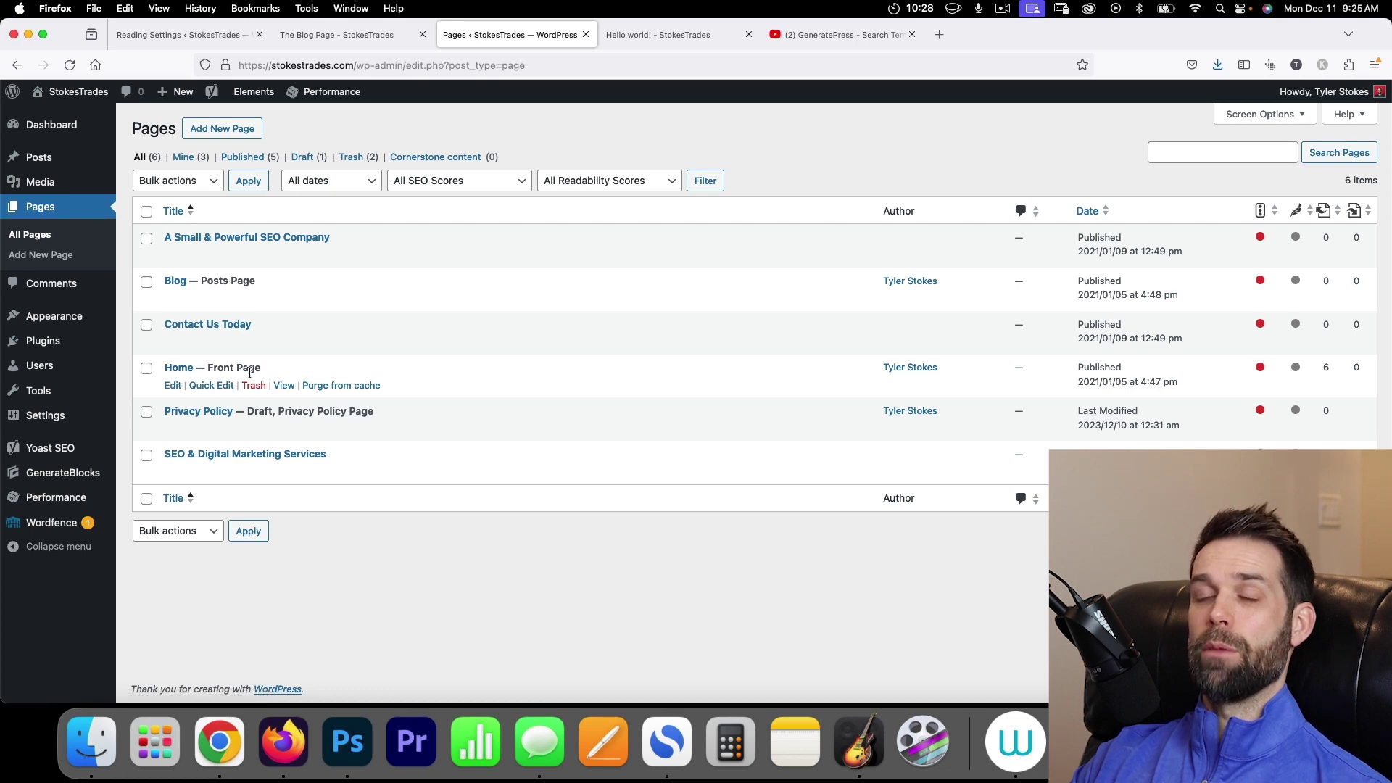
{"action": "left_click", "coordinate": [173, 387]}
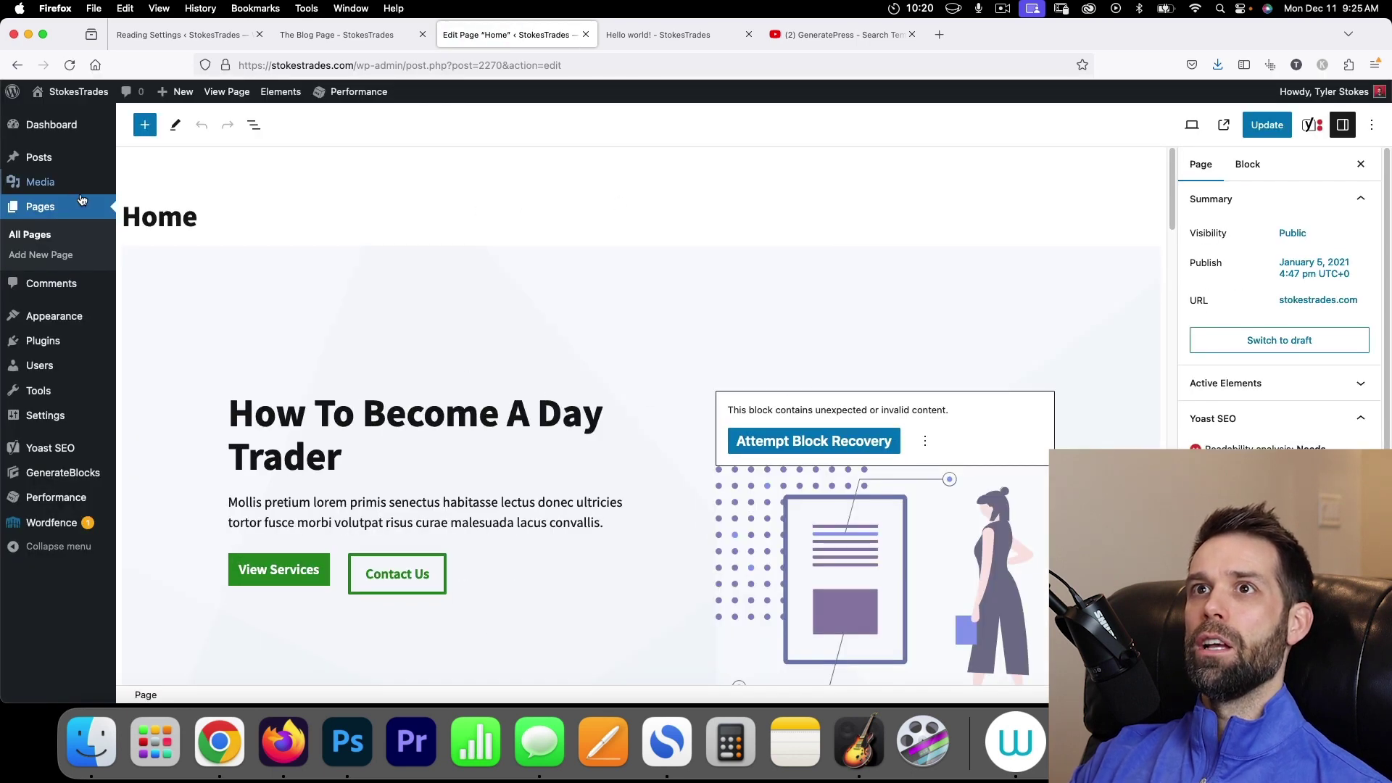
{"action": "left_click", "coordinate": [180, 38]}
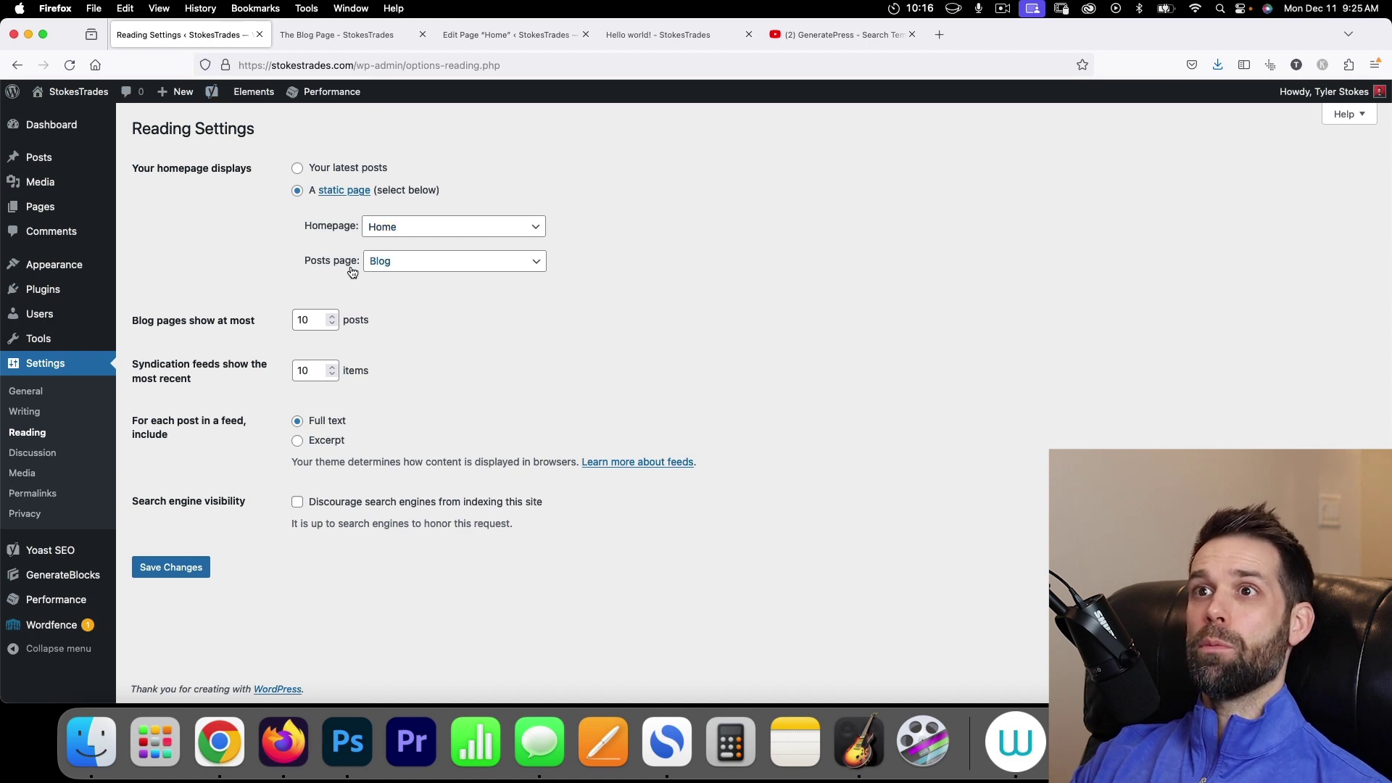
{"action": "left_click", "coordinate": [455, 39]}
View the live Blog page showing Nothing Found and the live homepage from the Pages list.
{"action": "left_click", "coordinate": [47, 228]}
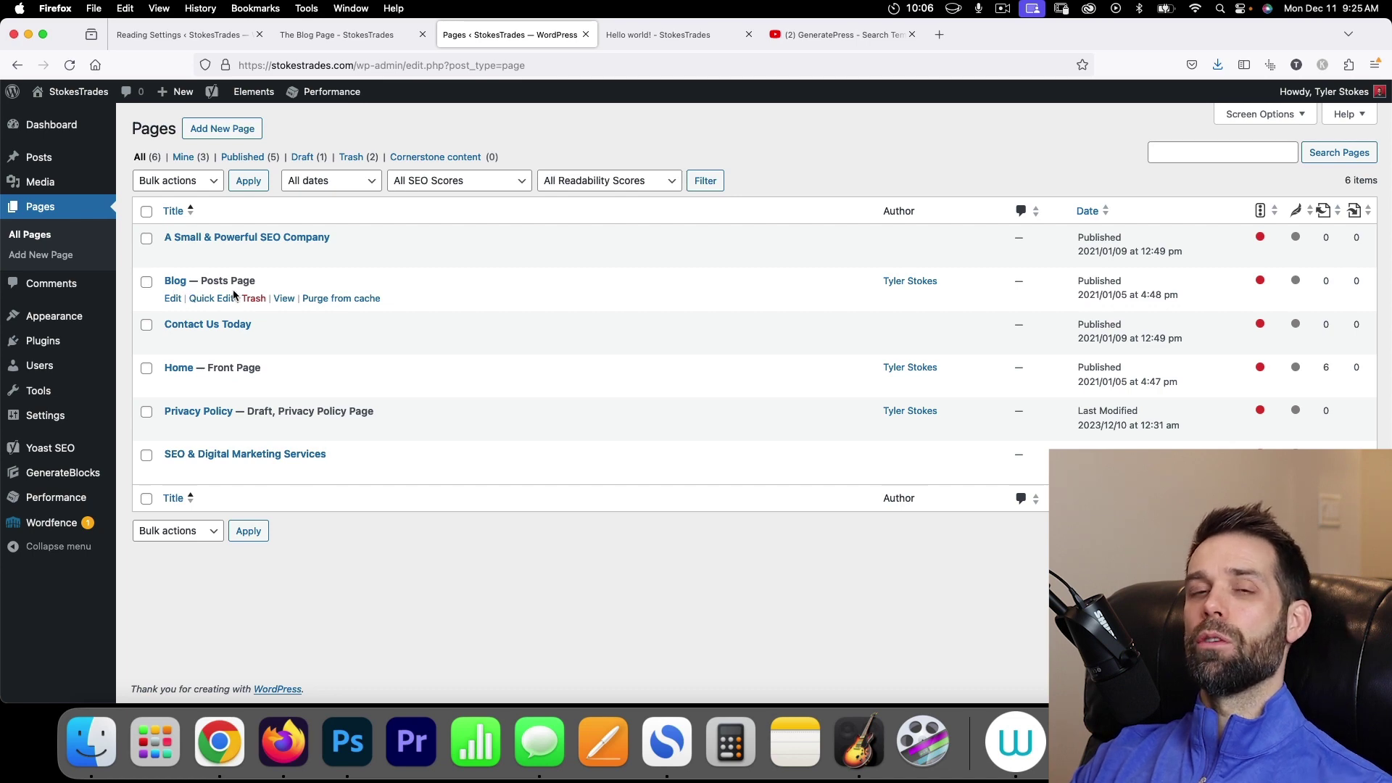
{"action": "left_click", "coordinate": [181, 35]}
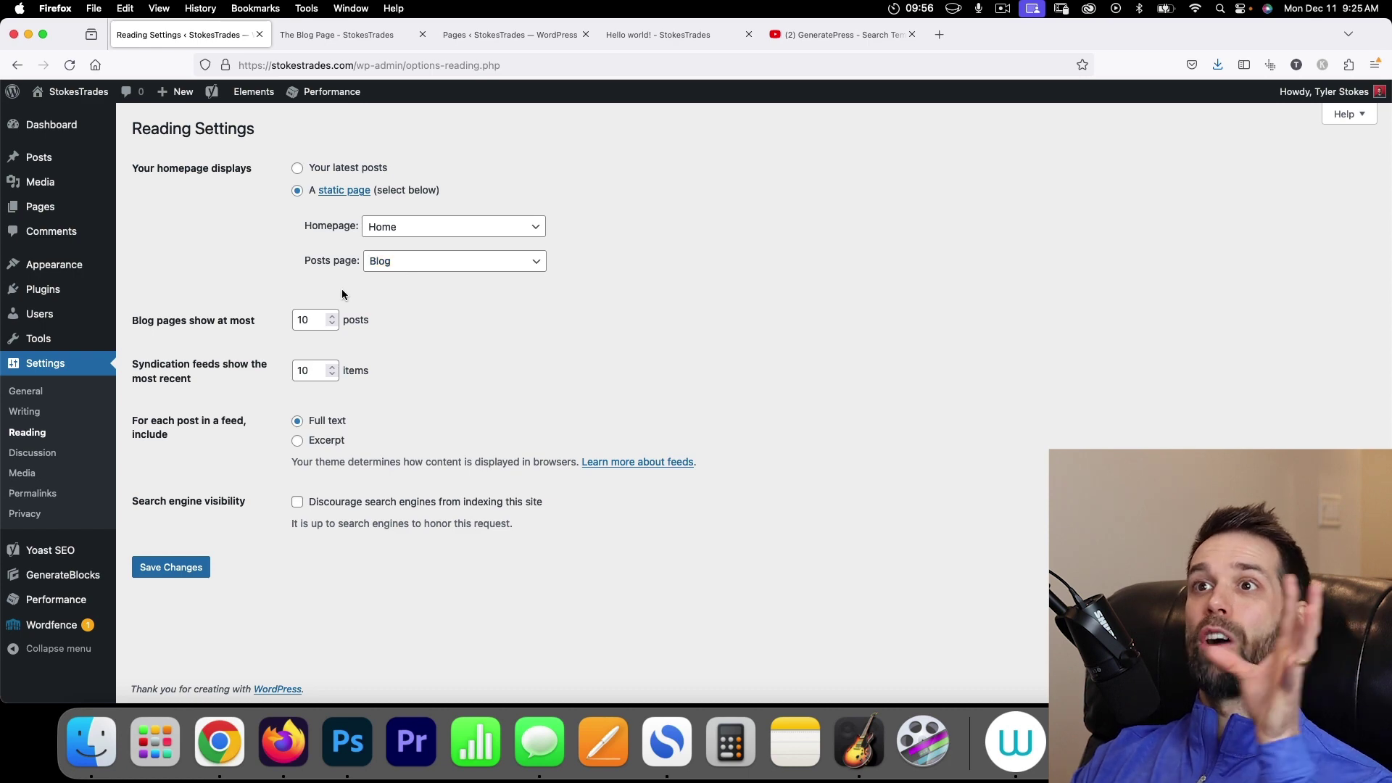
{"action": "left_click", "coordinate": [480, 35]}
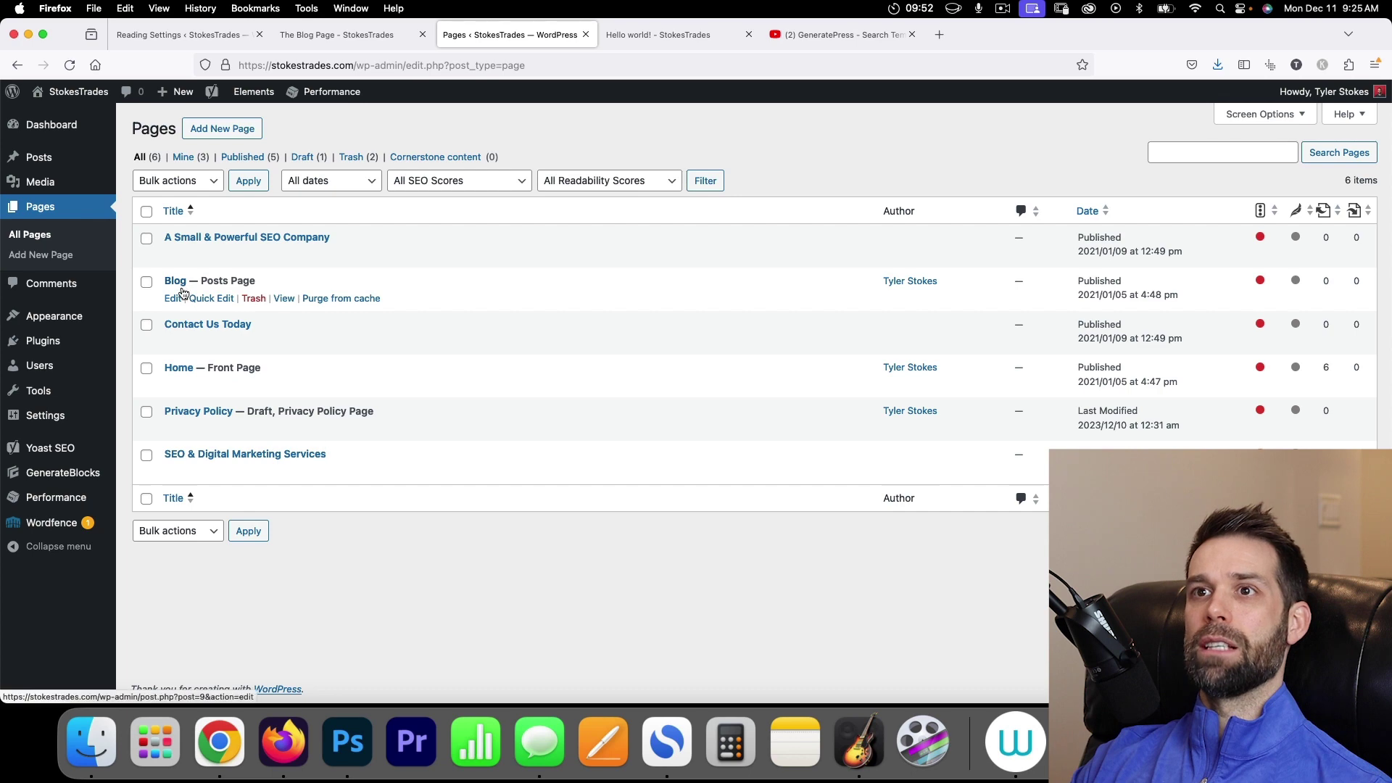
{"action": "left_click", "coordinate": [282, 299]}
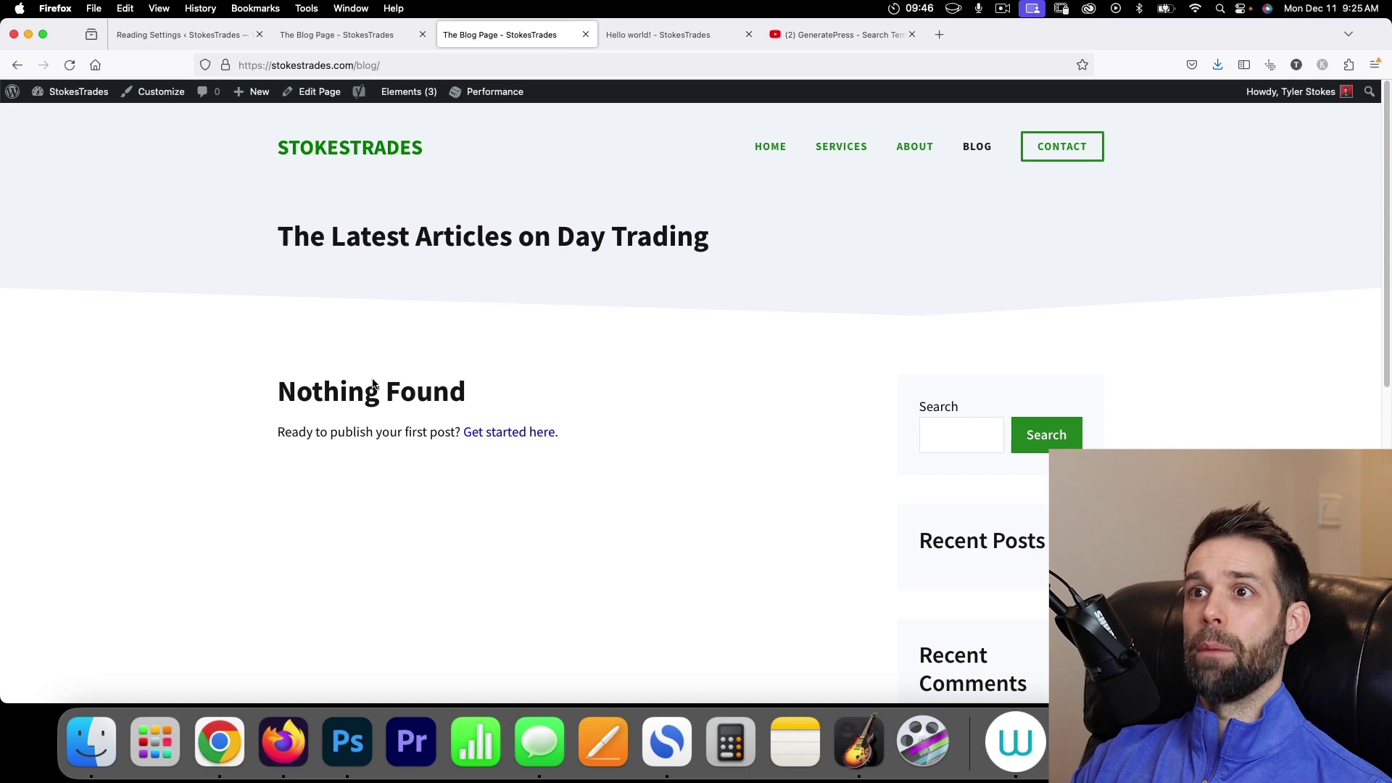
{"action": "left_click", "coordinate": [773, 147]}
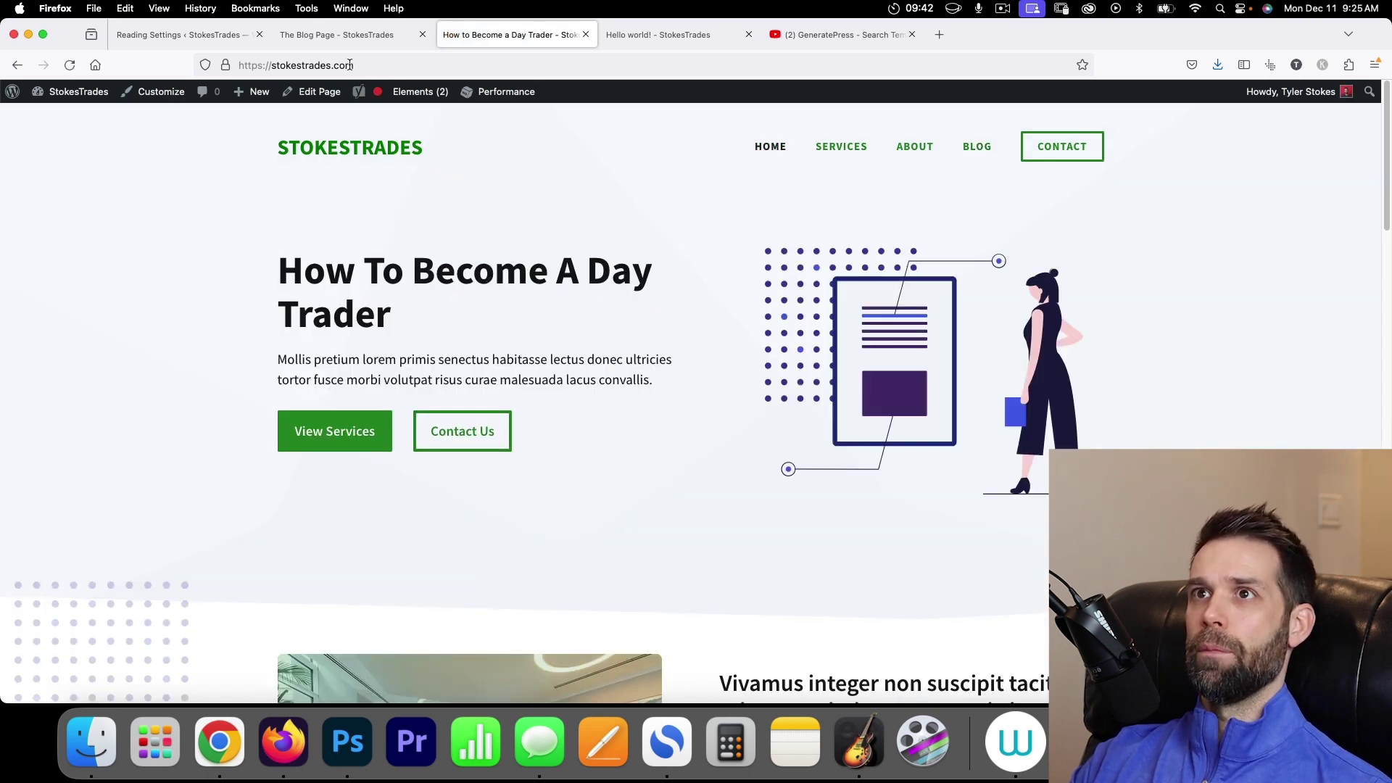
{"action": "left_click", "coordinate": [190, 38]}
From the Pages list, open the live Contact Us Today and SEO company pages in new tabs.
{"action": "mouse_move", "coordinate": [50, 315]}
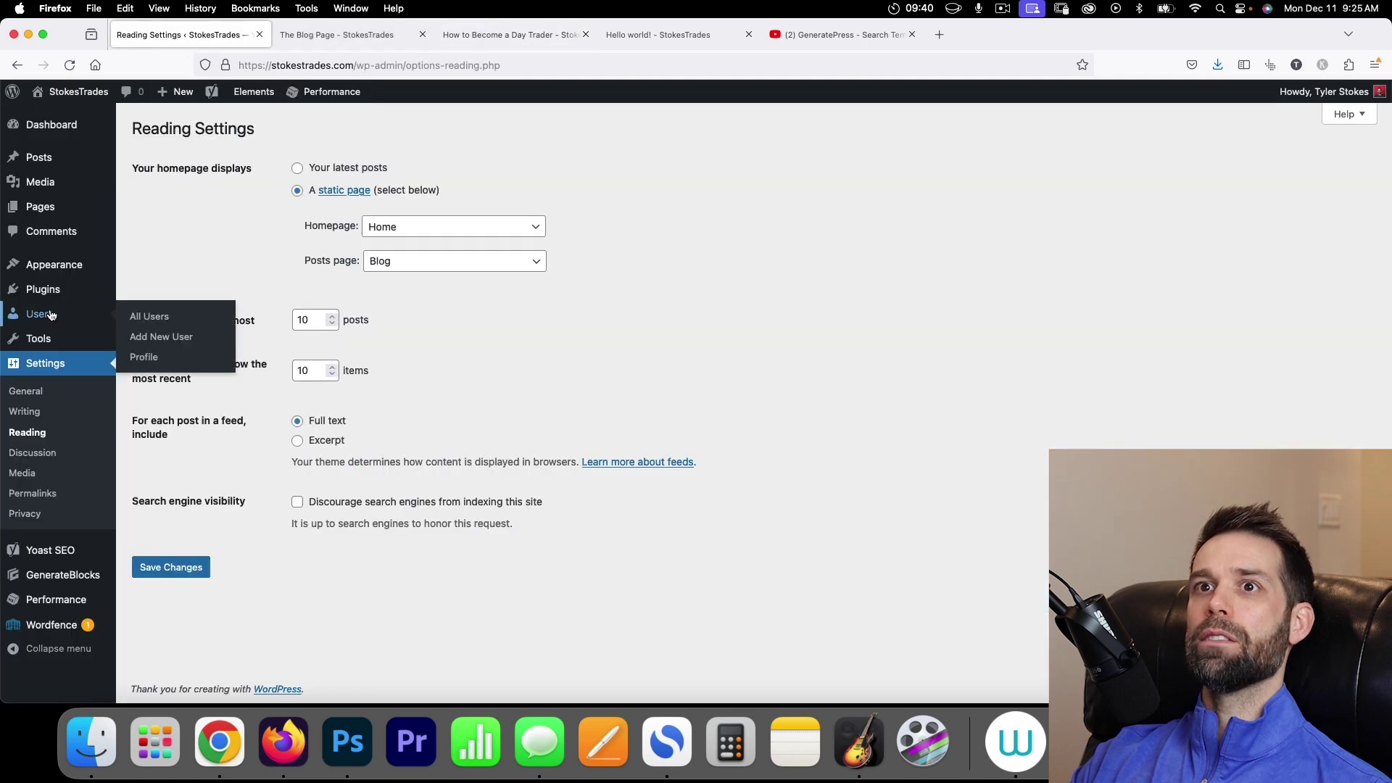
{"action": "left_click", "coordinate": [42, 207]}
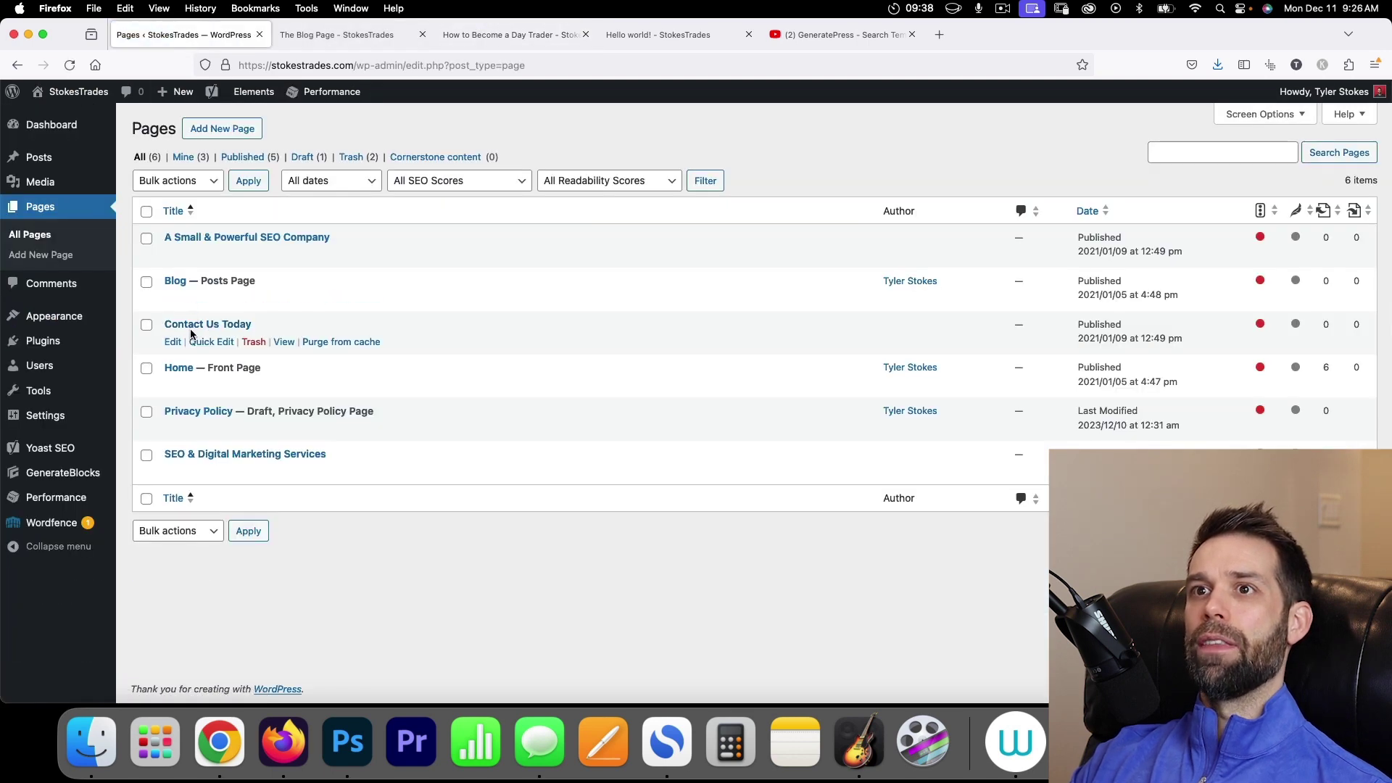
{"action": "right_click", "coordinate": [287, 341]}
{"action": "left_click", "coordinate": [317, 347]}
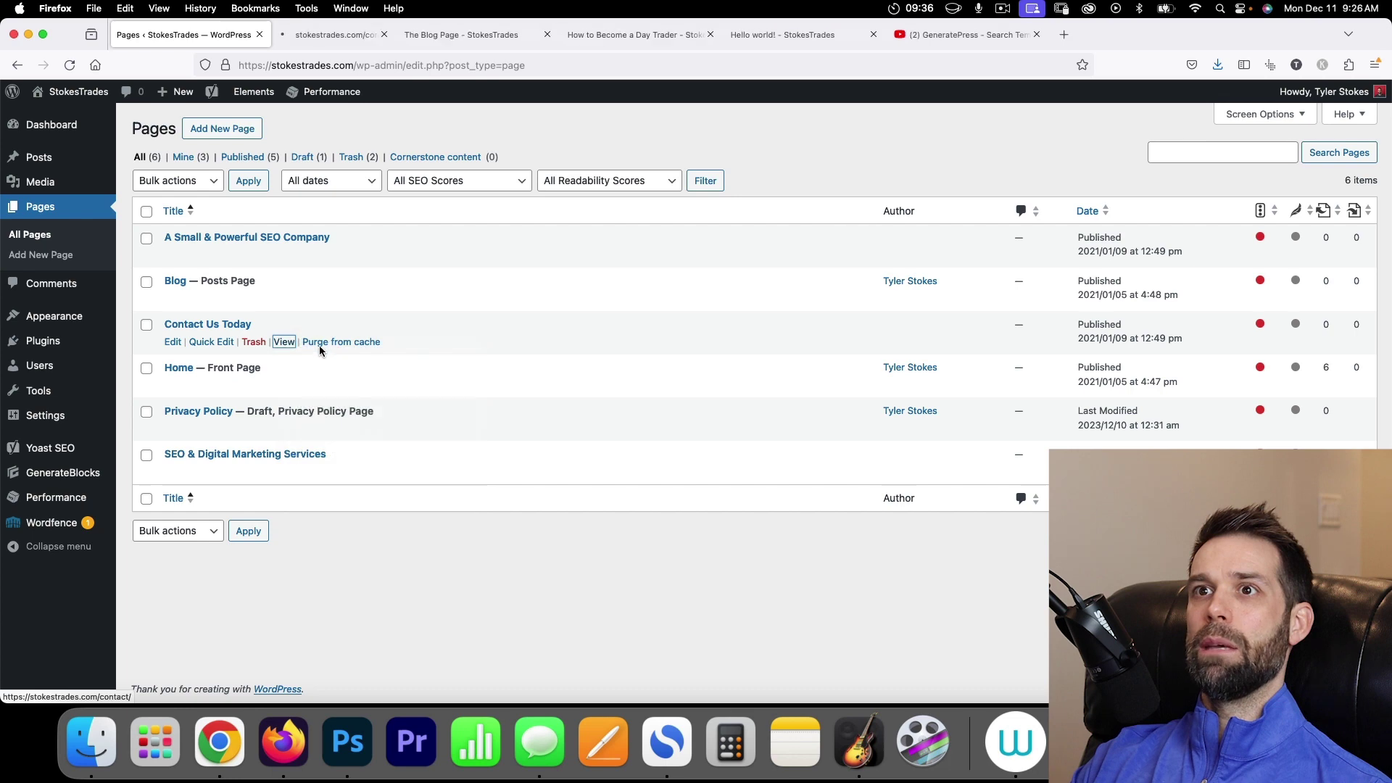
{"action": "right_click", "coordinate": [284, 256]}
{"action": "left_click", "coordinate": [323, 266]}
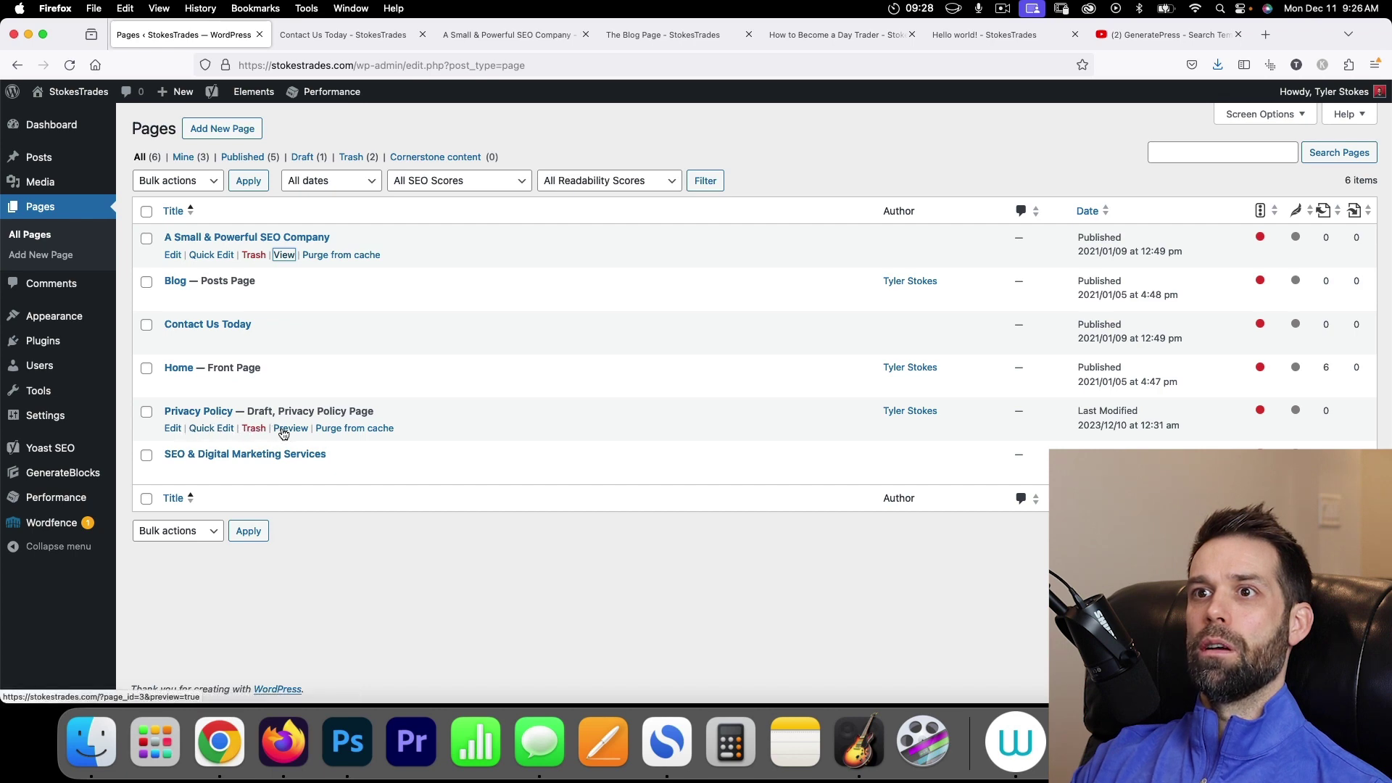
Move the draft Privacy Policy page to the trash with the Move to Trash bulk action.
{"action": "right_click", "coordinate": [286, 429]}
{"action": "left_click", "coordinate": [343, 374]}
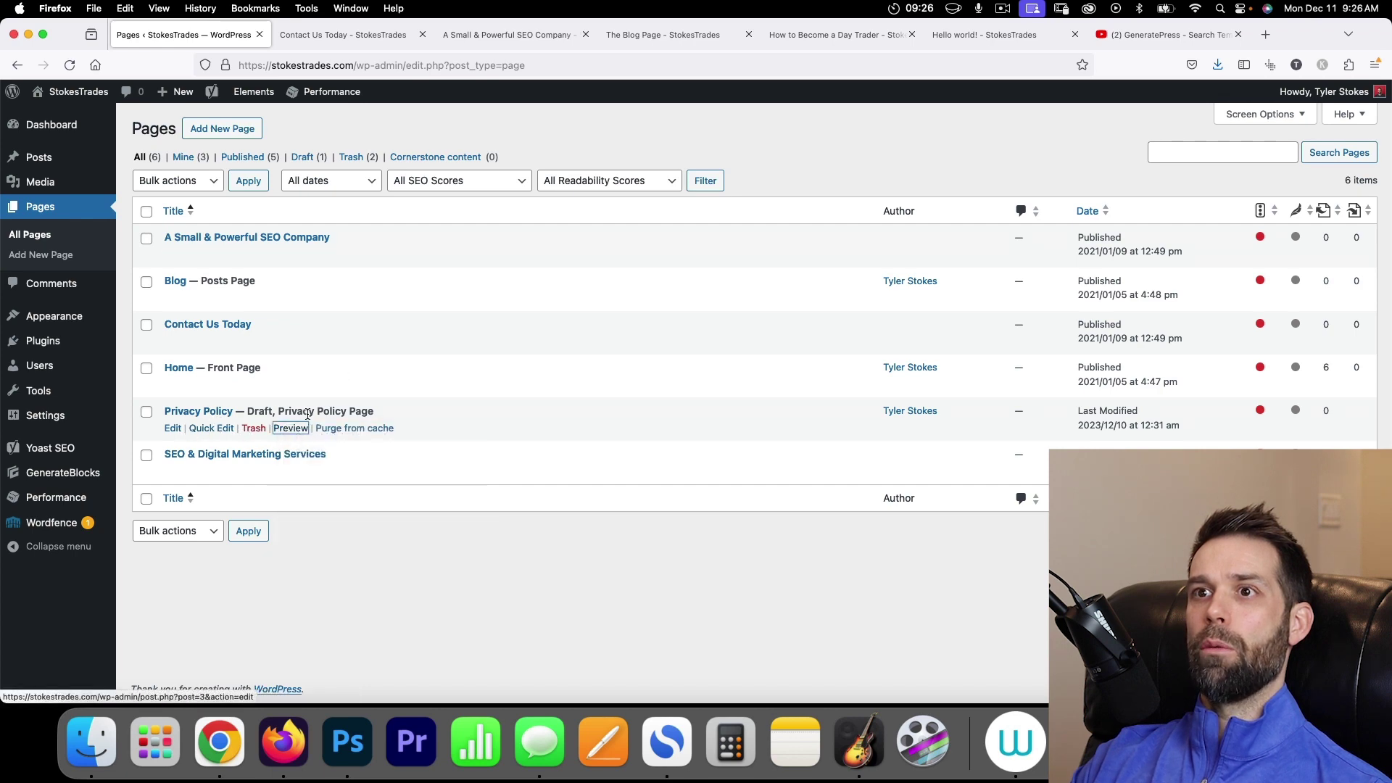
{"action": "left_click", "coordinate": [146, 412]}
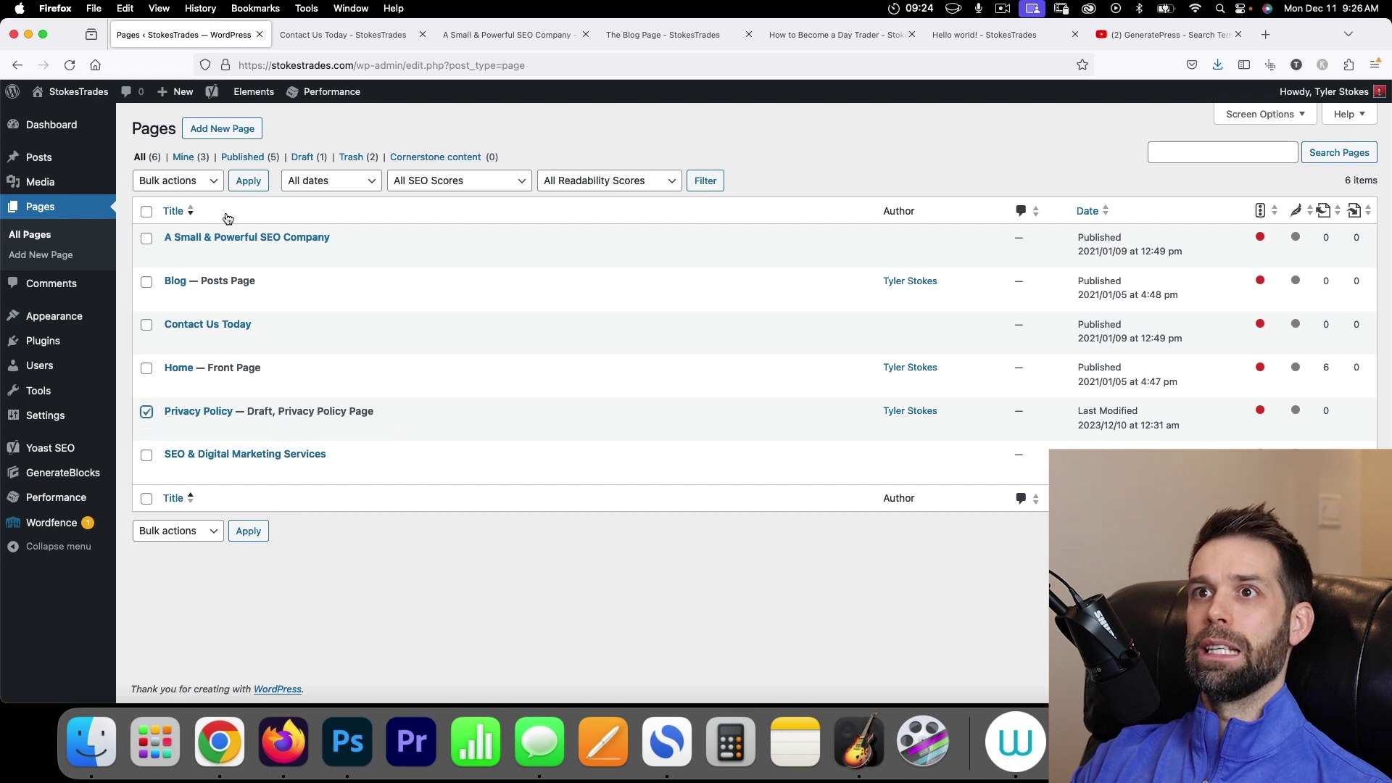
{"action": "left_click", "coordinate": [181, 187]}
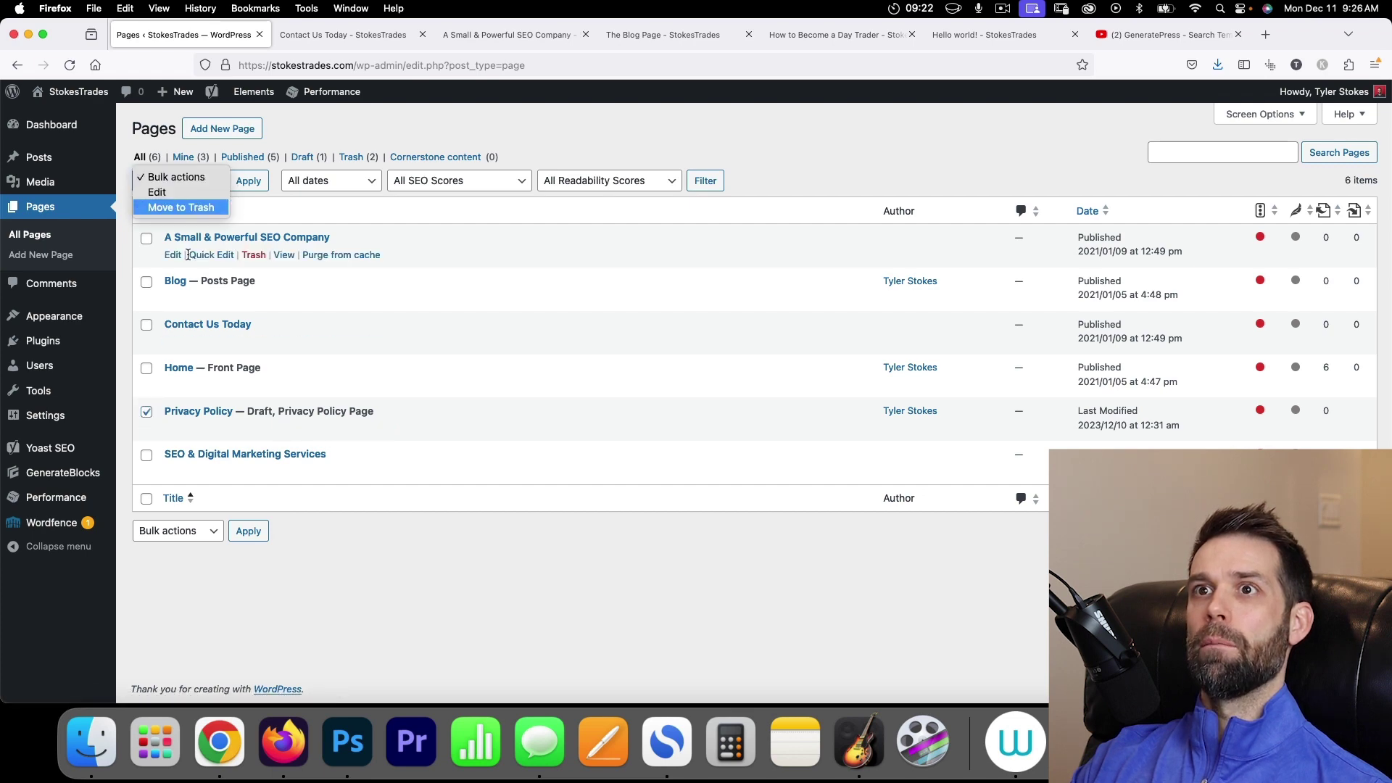
{"action": "left_click", "coordinate": [181, 207]}
{"action": "left_click", "coordinate": [248, 181]}
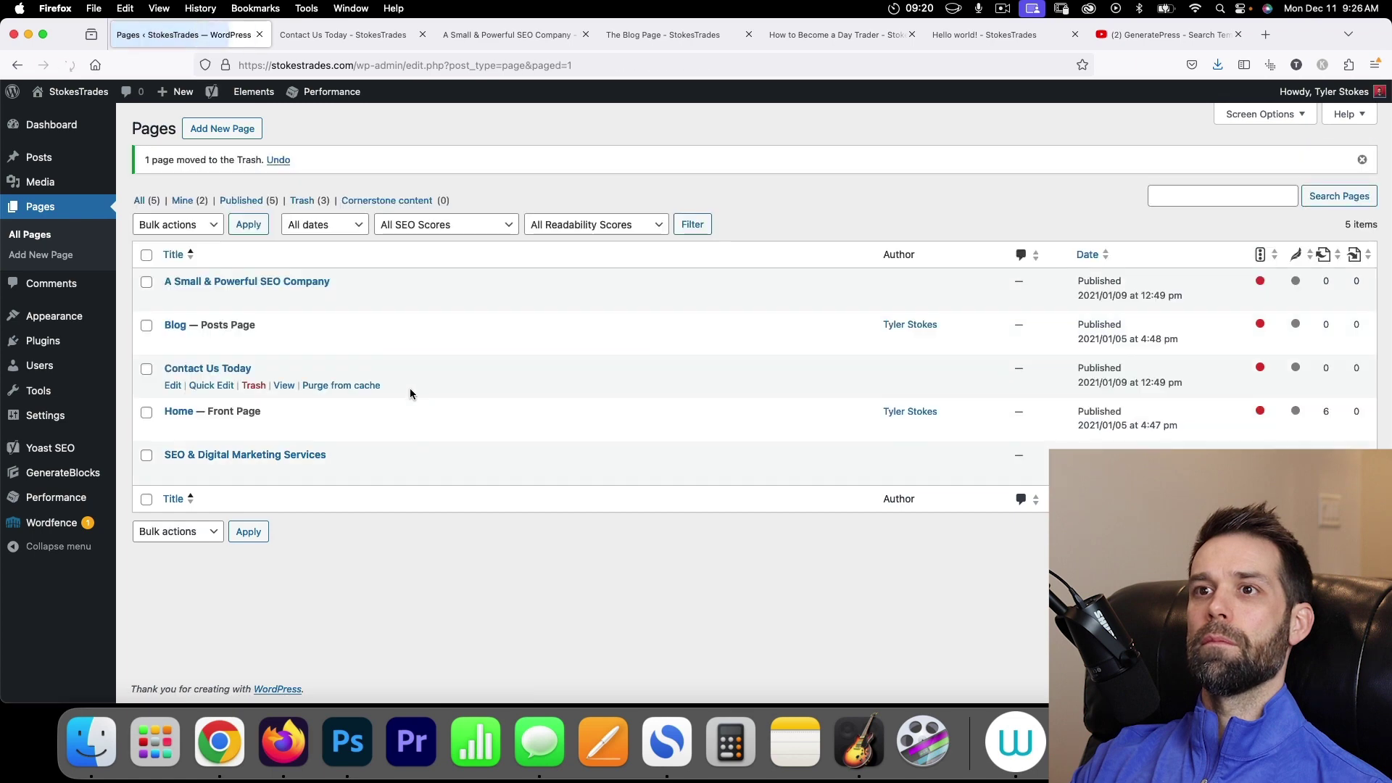
Open the live Services page in a new tab and view the Contact Us Today page.
{"action": "right_click", "coordinate": [284, 472]}
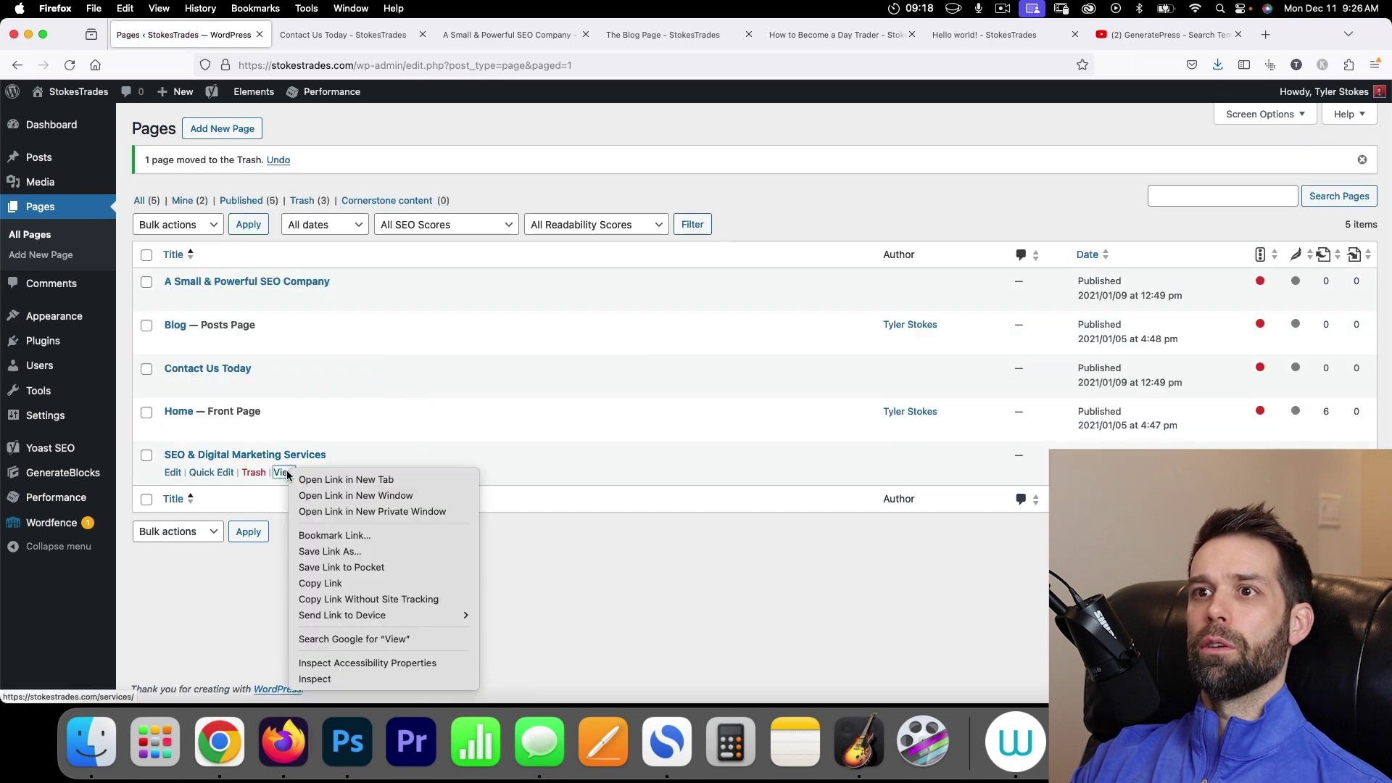
{"action": "left_click", "coordinate": [316, 479]}
{"action": "left_click", "coordinate": [318, 29]}
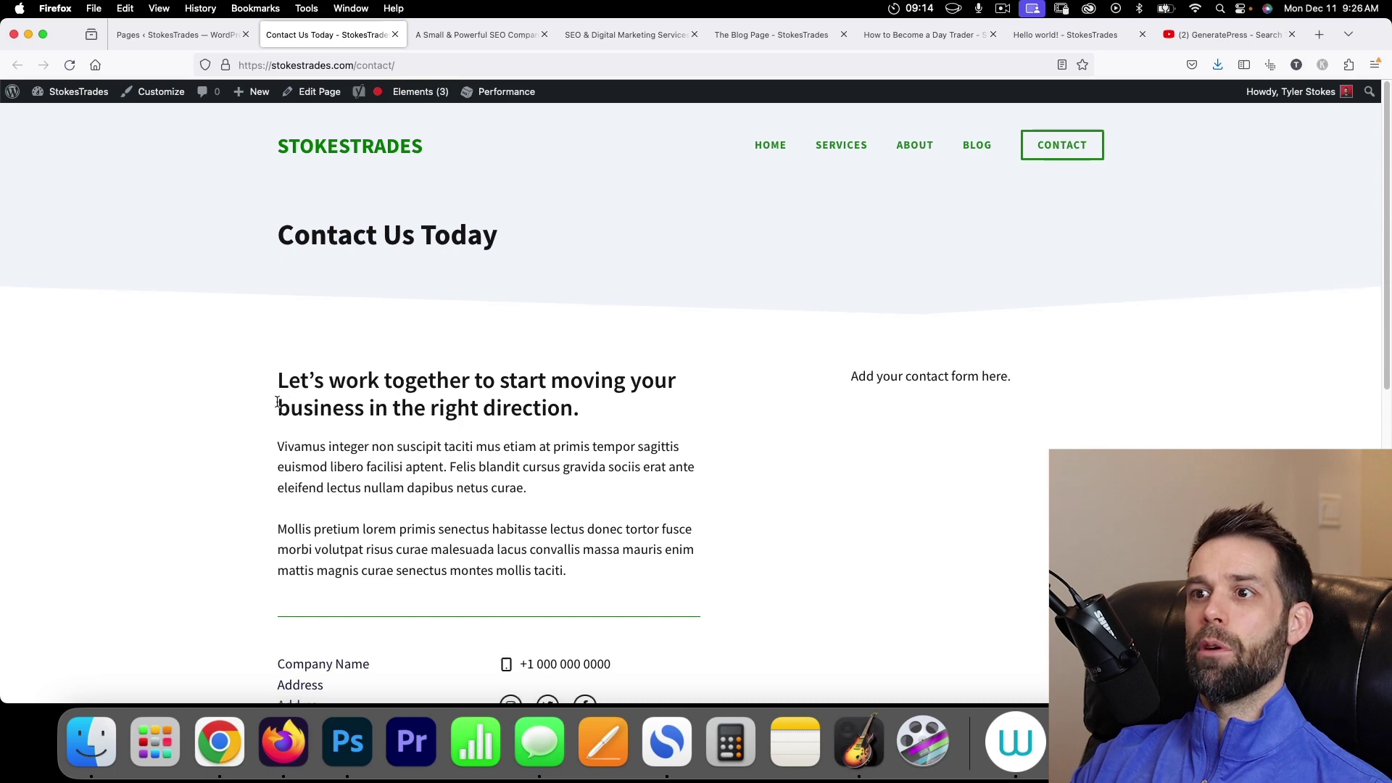
Scroll through the live Contact Us Today, About and Services pages, then go back to the Pages list.
{"action": "scroll", "coordinate": [527, 426], "scroll_direction": "down", "scroll_amount": 3}
{"action": "scroll", "coordinate": [527, 426], "scroll_direction": "up", "scroll_amount": 3}
{"action": "key", "text": "ctrl+Tab"}
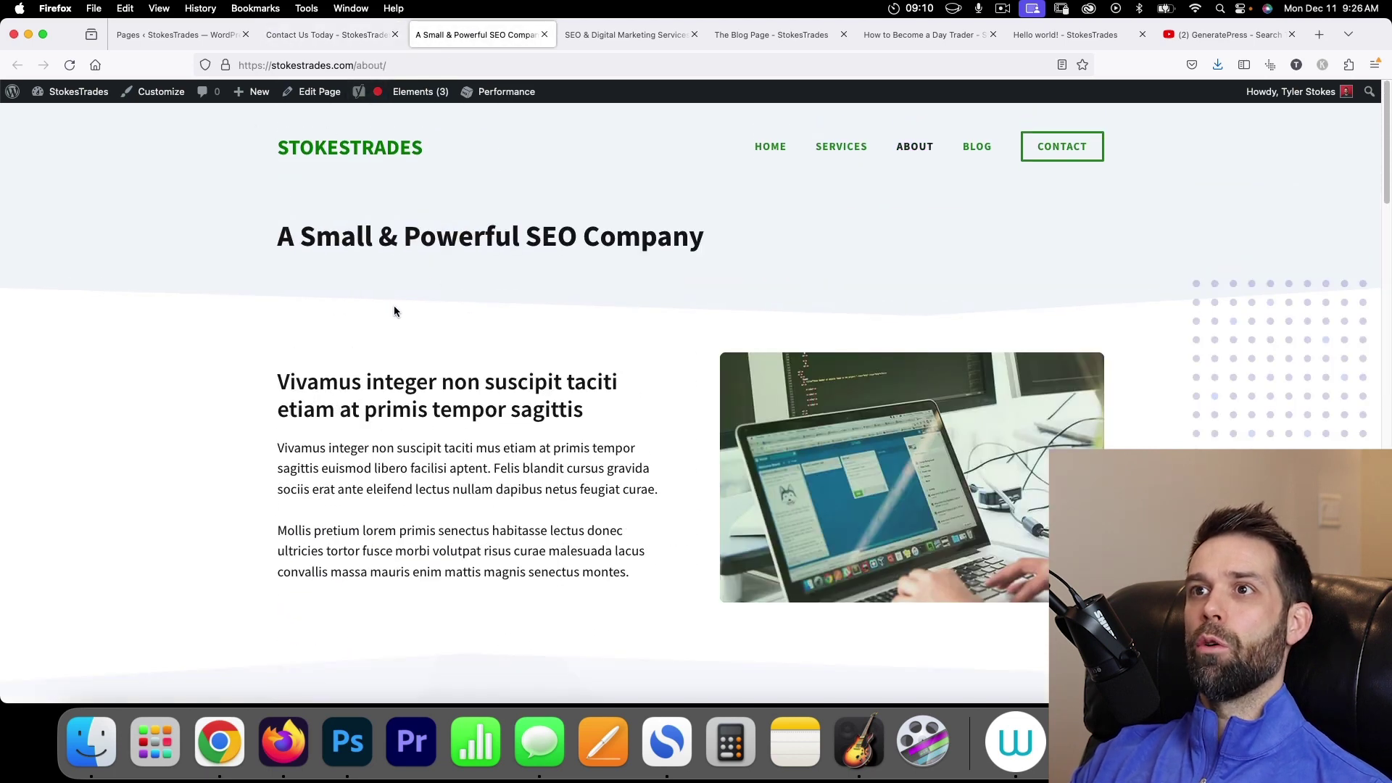
{"action": "scroll", "coordinate": [599, 408], "scroll_direction": "down", "scroll_amount": 8}
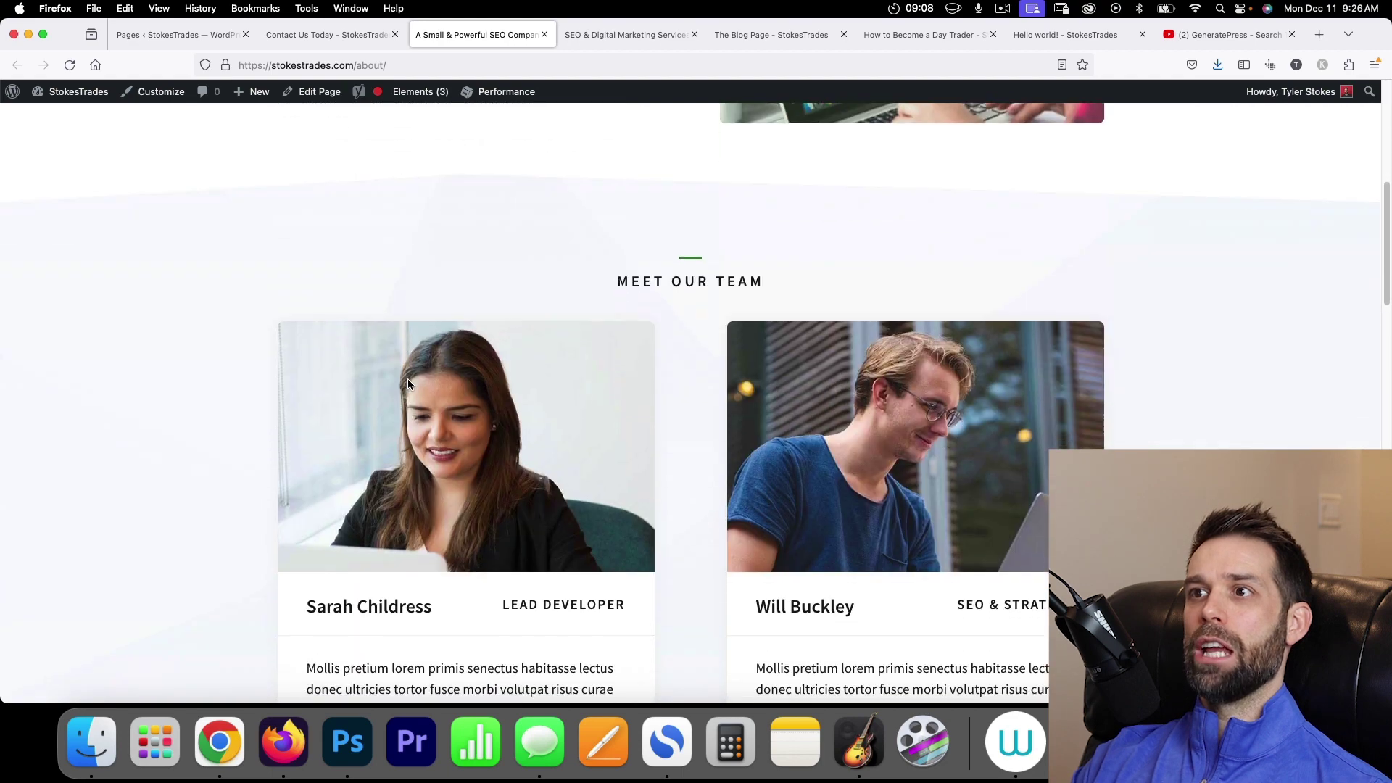
{"action": "scroll", "coordinate": [408, 379], "scroll_direction": "up", "scroll_amount": 8}
{"action": "left_click", "coordinate": [589, 35]}
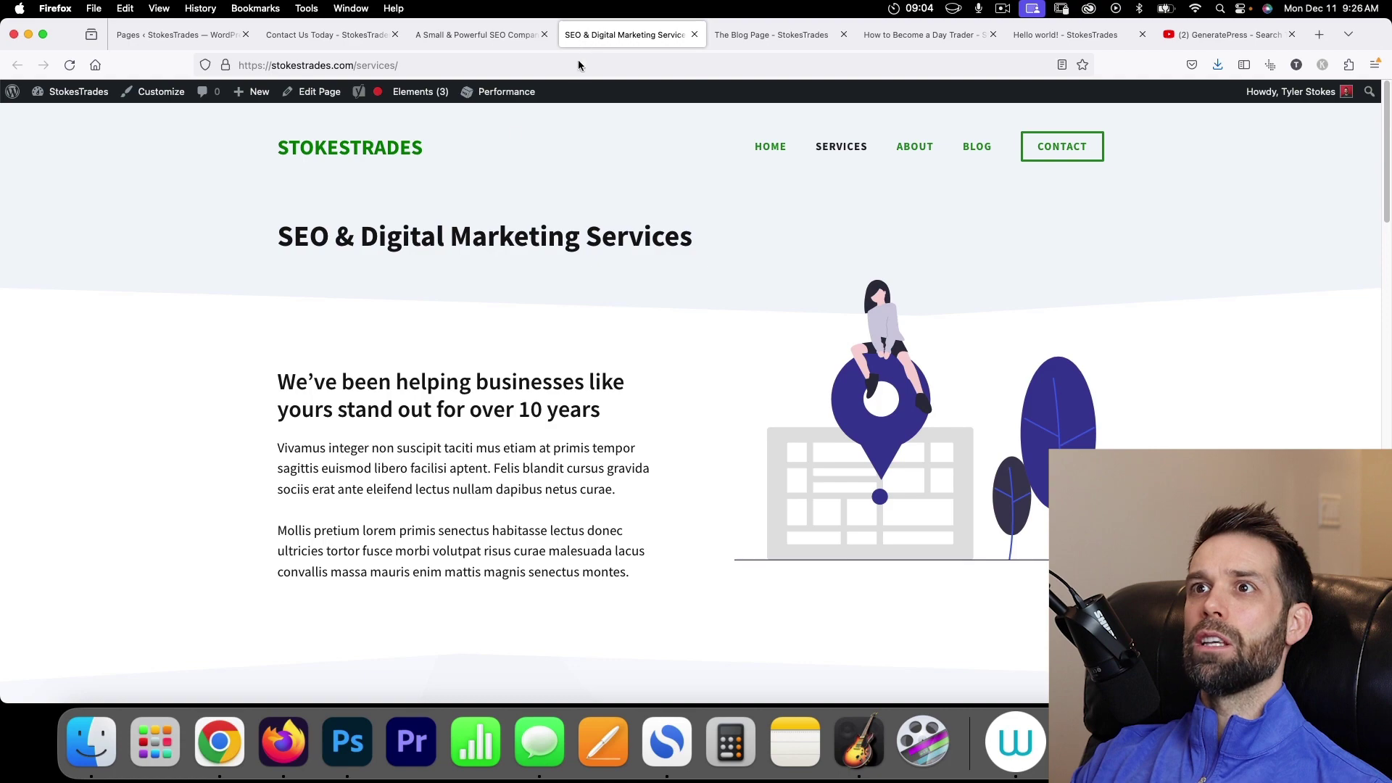
{"action": "scroll", "coordinate": [612, 256], "scroll_direction": "down", "scroll_amount": 5}
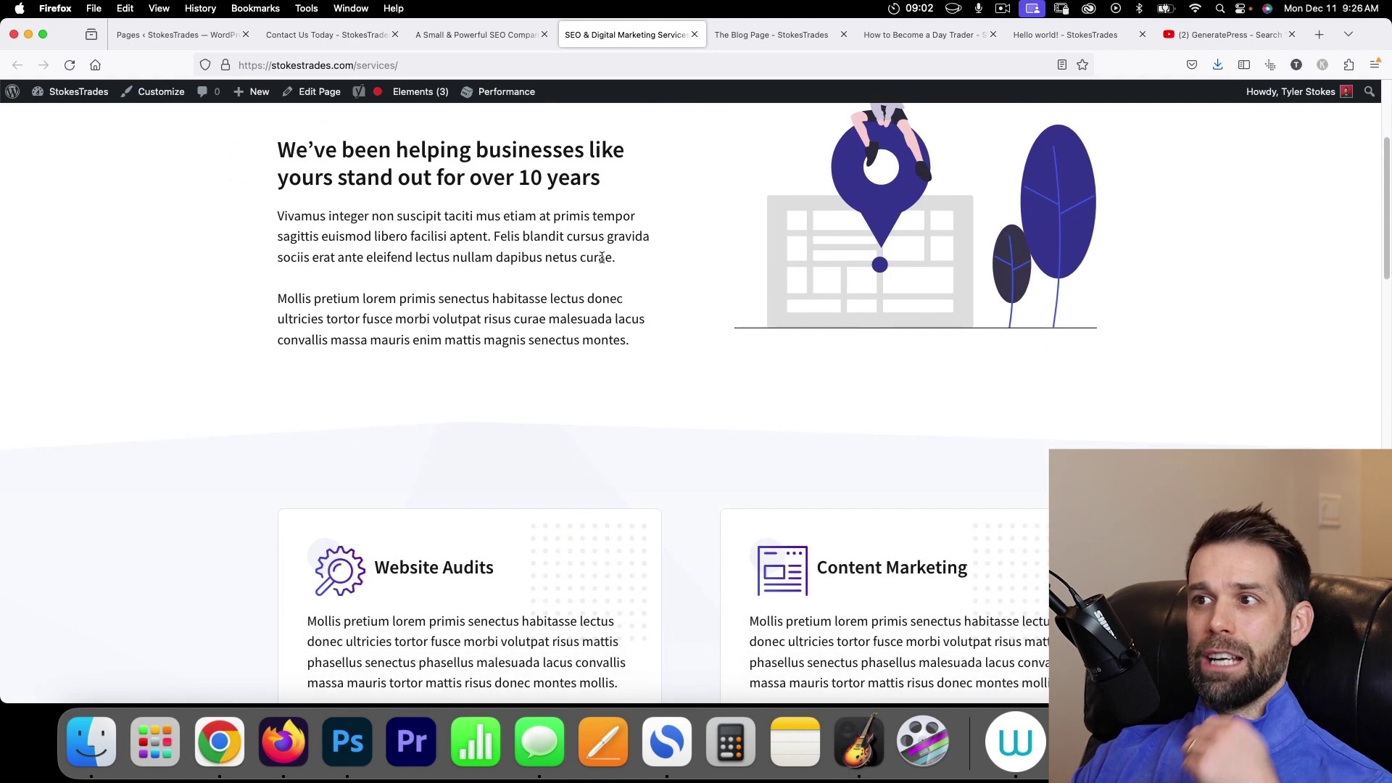
{"action": "scroll", "coordinate": [600, 255], "scroll_direction": "down", "scroll_amount": 6}
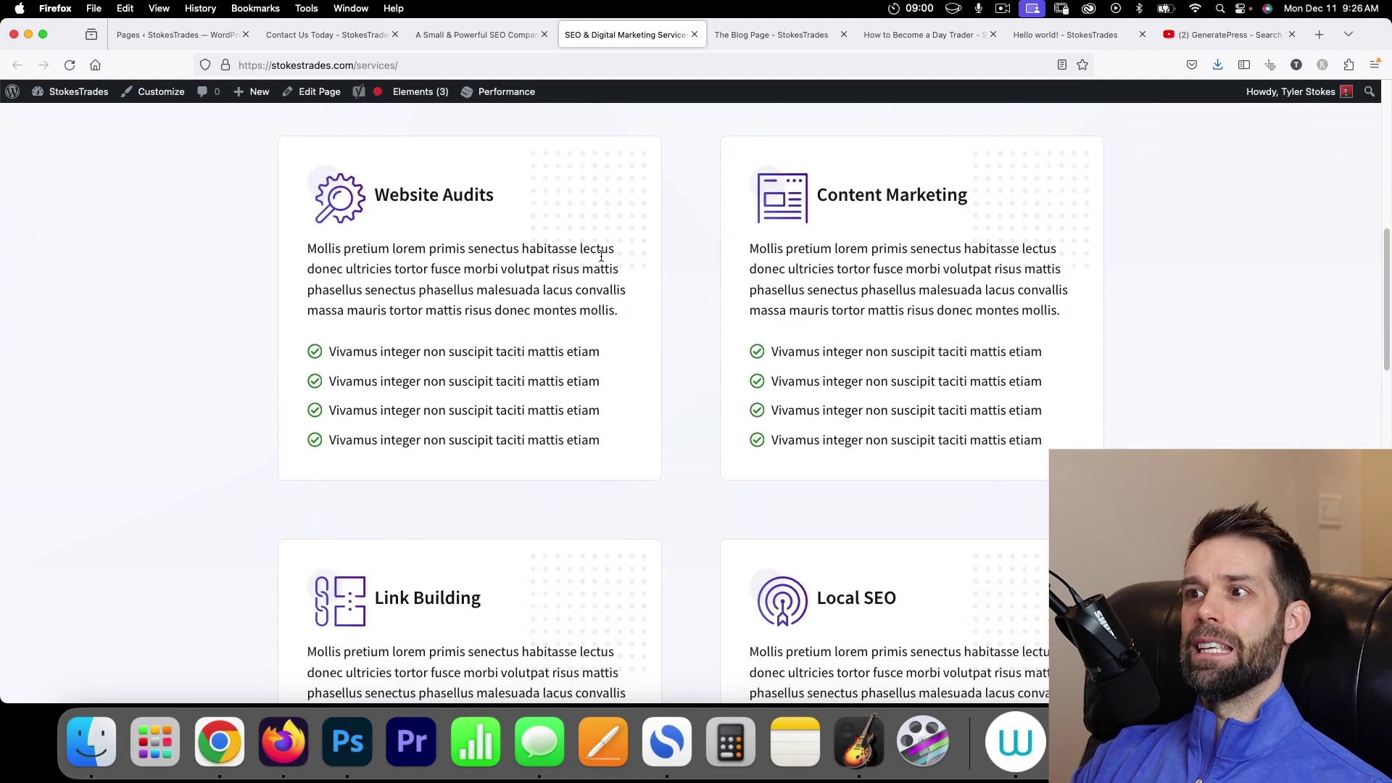
{"action": "scroll", "coordinate": [600, 259], "scroll_direction": "down", "scroll_amount": 4}
{"action": "scroll", "coordinate": [600, 260], "scroll_direction": "up", "scroll_amount": 8}
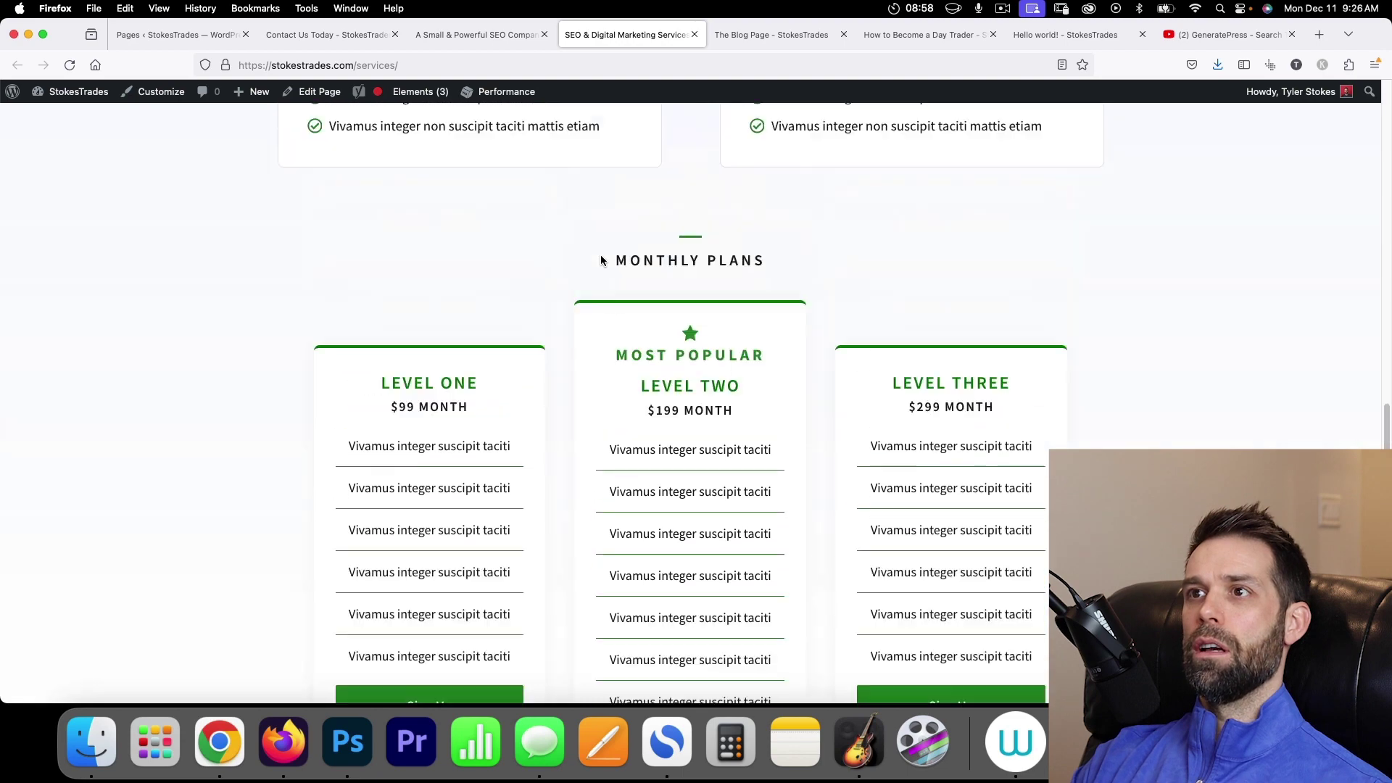
{"action": "scroll", "coordinate": [600, 260], "scroll_direction": "up", "scroll_amount": 5}
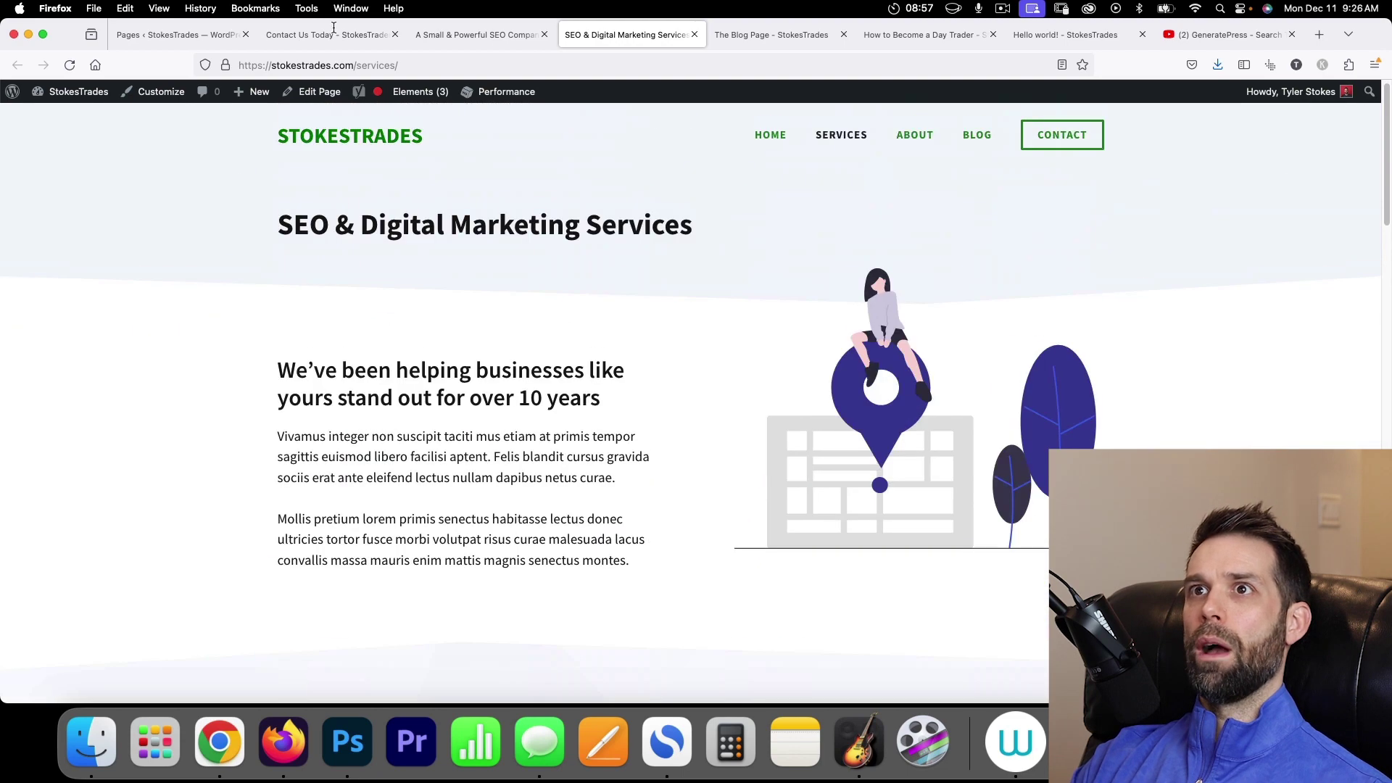
{"action": "left_click", "coordinate": [185, 36]}
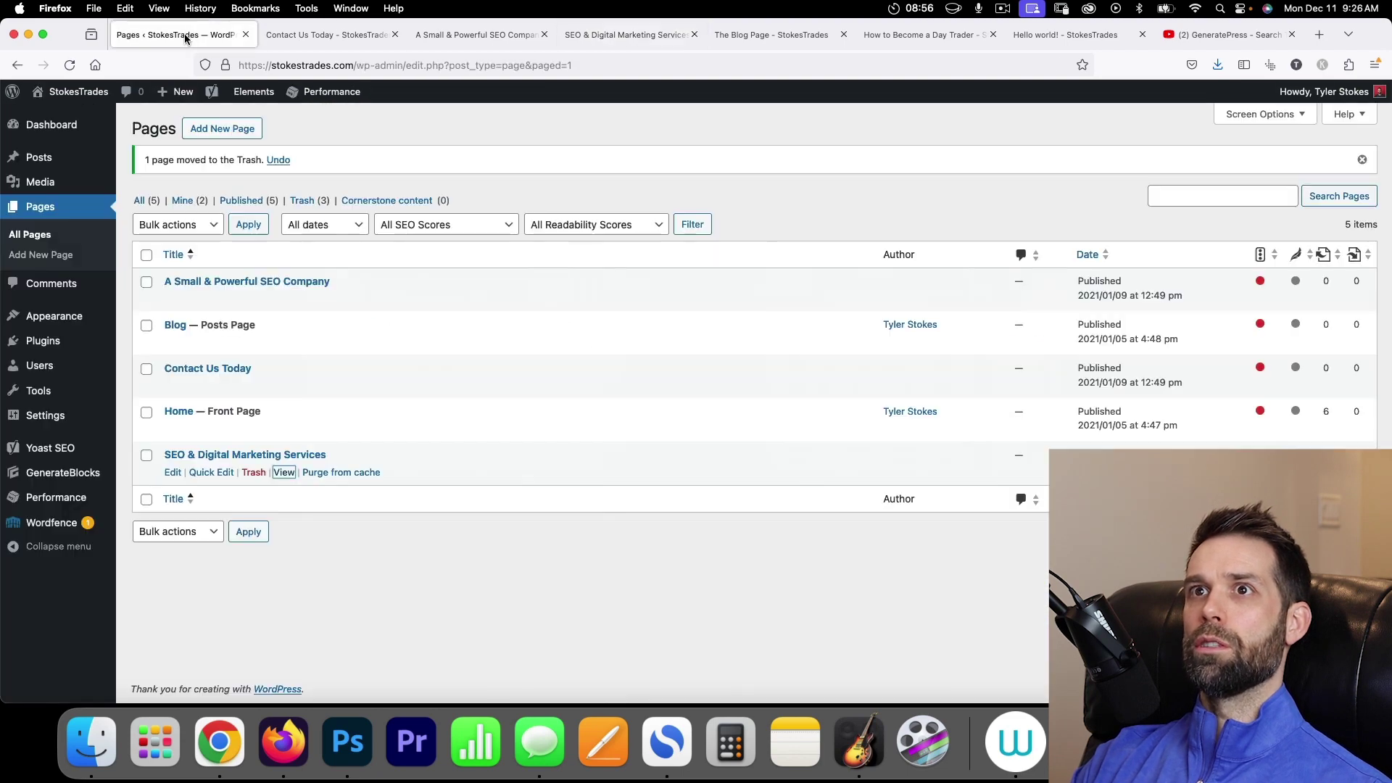
Trash the SEO & Digital Marketing Services page and close the Services, day-trader and Hello world! tabs.
{"action": "left_click", "coordinate": [258, 477]}
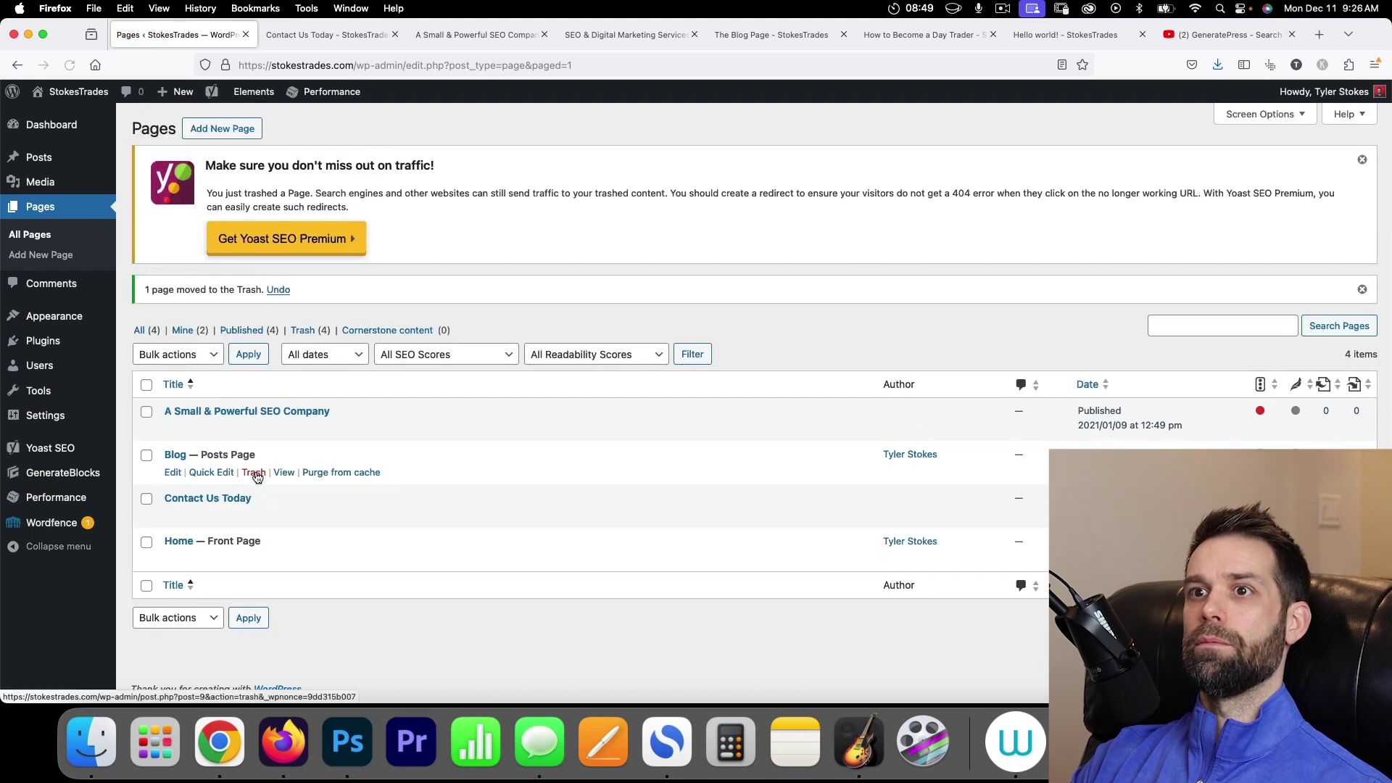
{"action": "left_click", "coordinate": [624, 36]}
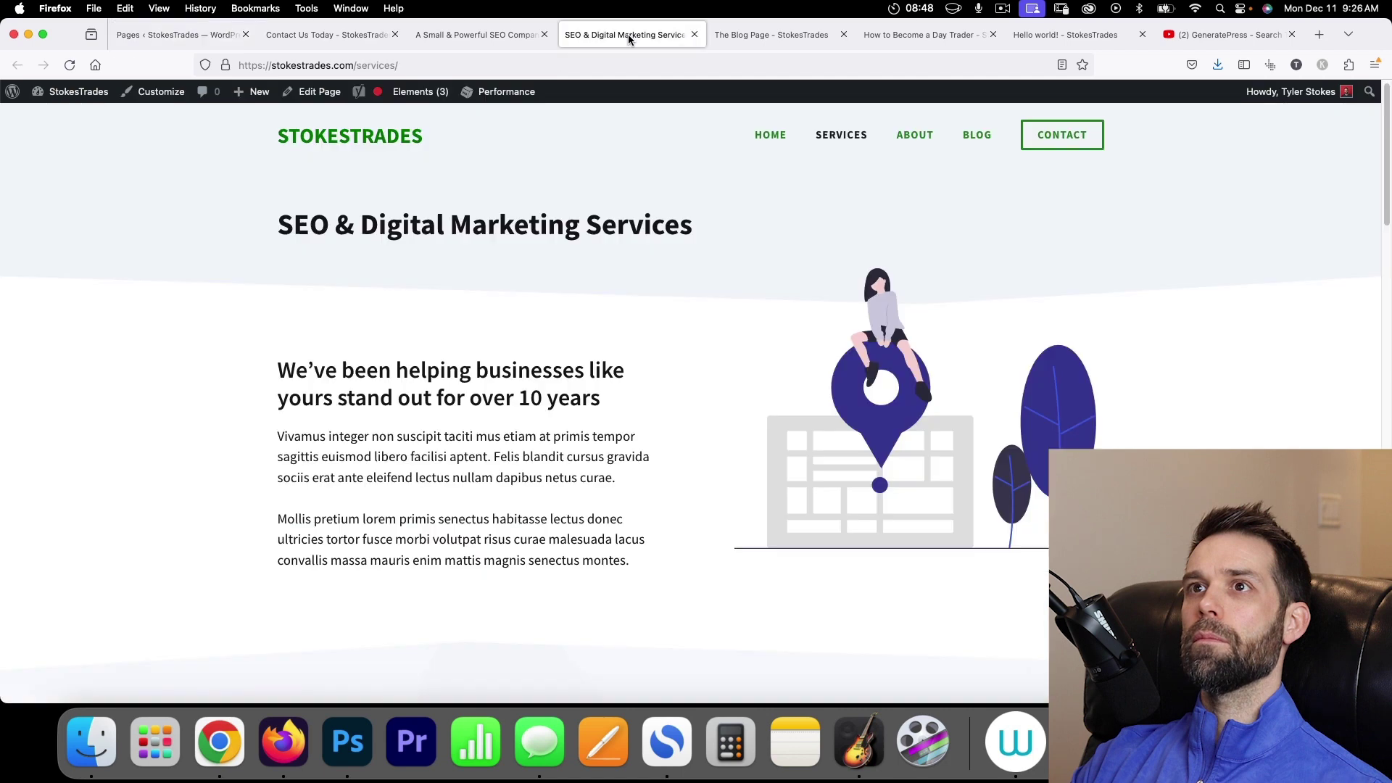
{"action": "left_click", "coordinate": [694, 34]}
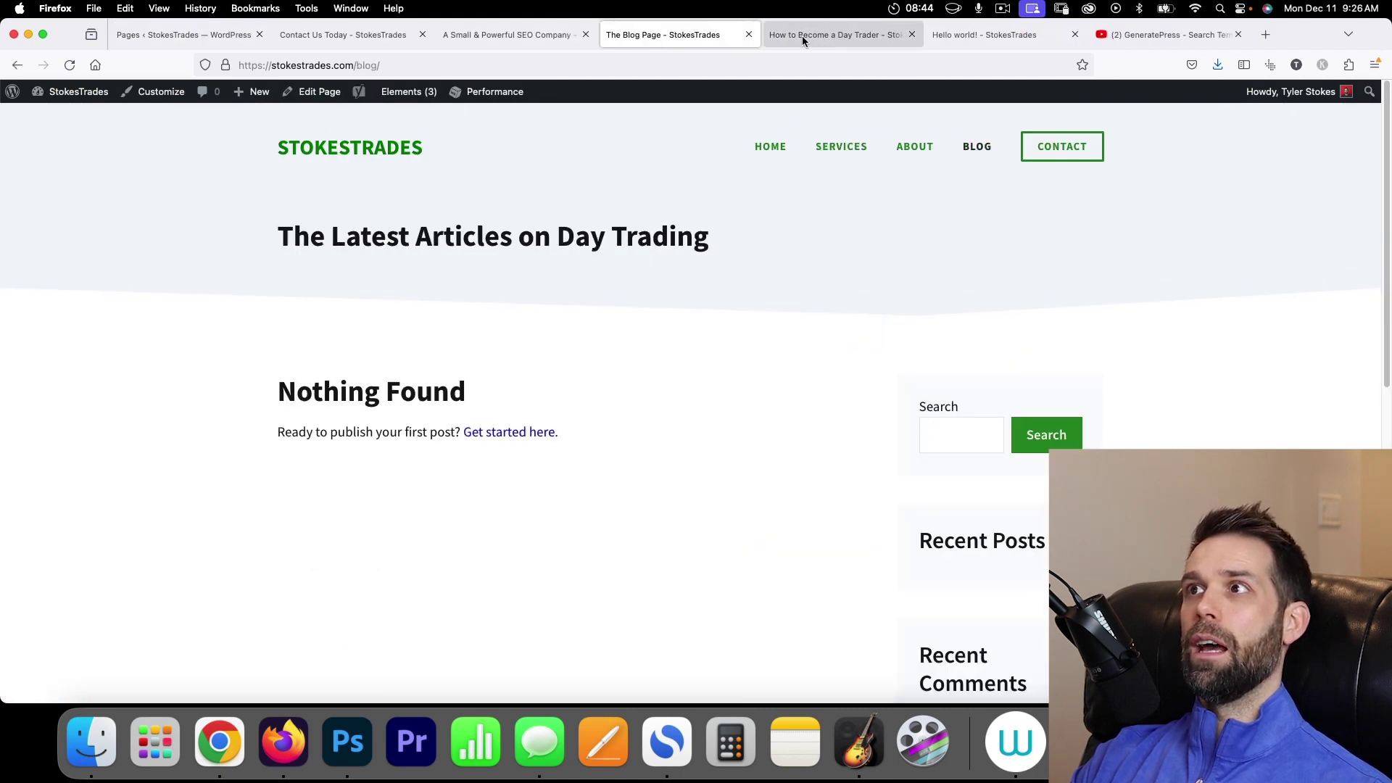
{"action": "left_click", "coordinate": [912, 34]}
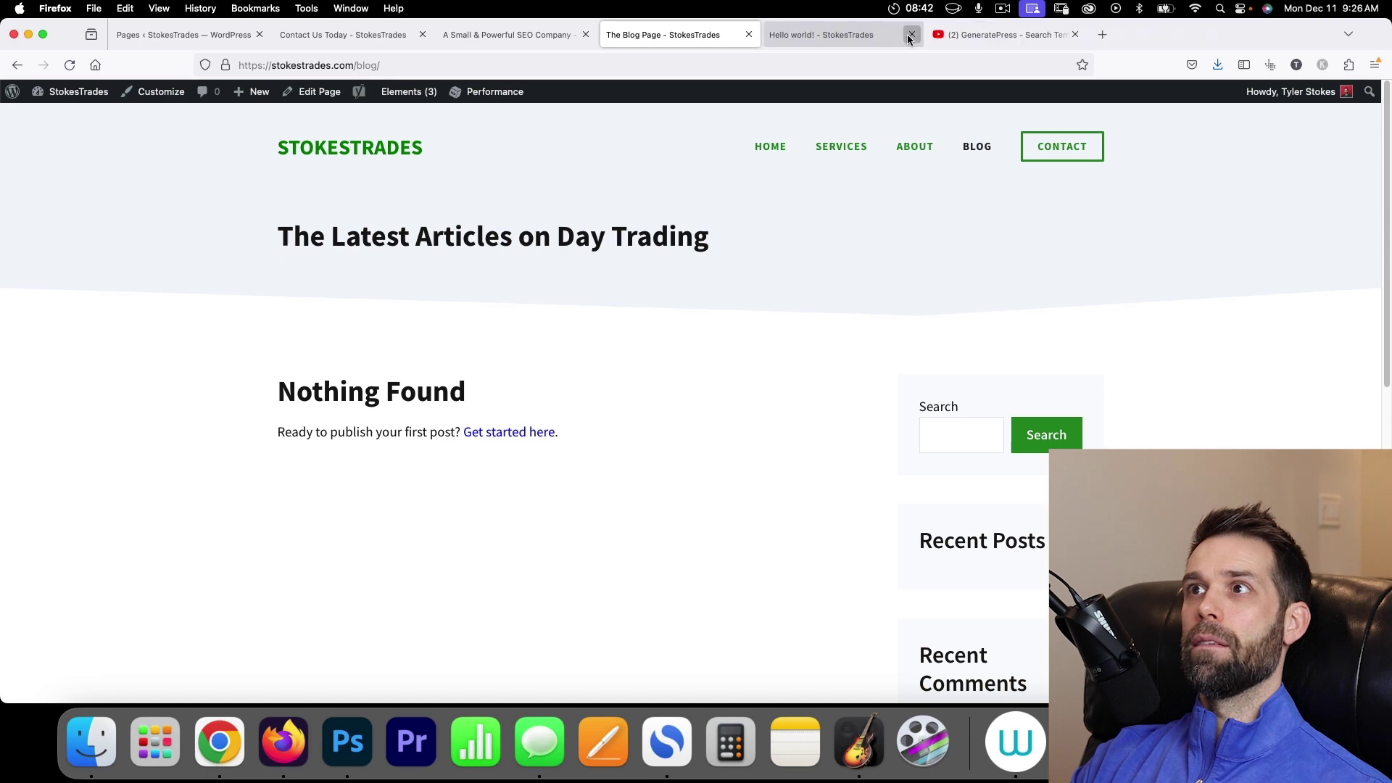
{"action": "left_click", "coordinate": [912, 35]}
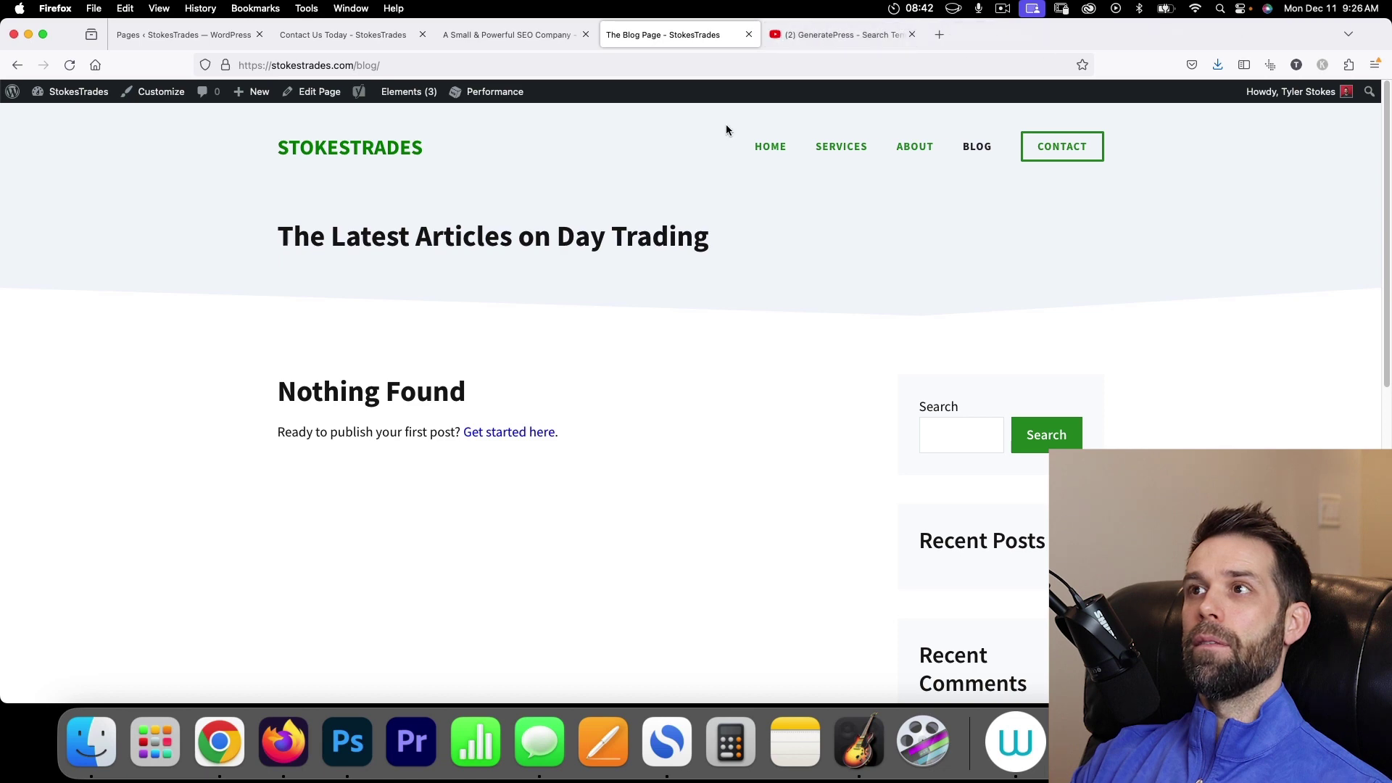
Reload the live site, visit About, Blog and Contact, and test the footer's Privacy Policy link.
{"action": "left_click", "coordinate": [70, 67]}
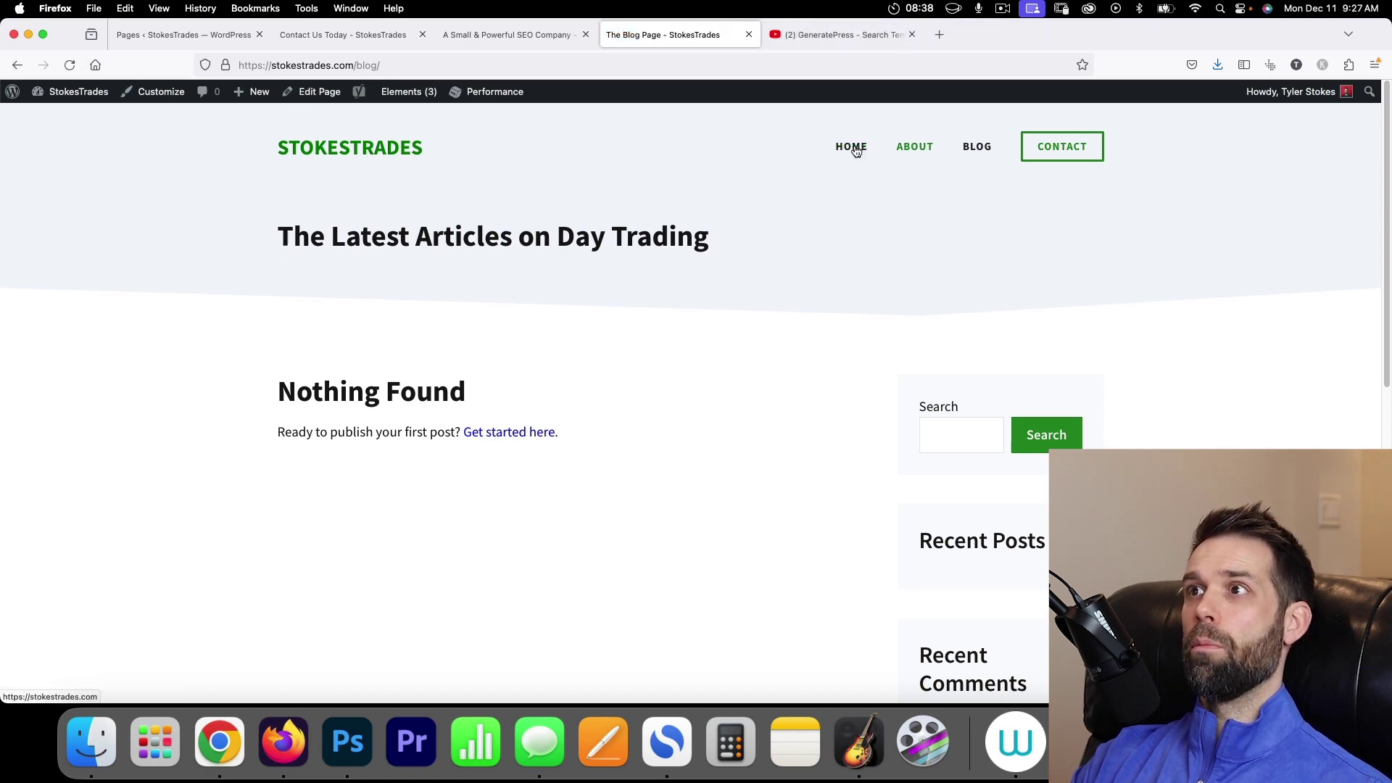
{"action": "left_click", "coordinate": [916, 148]}
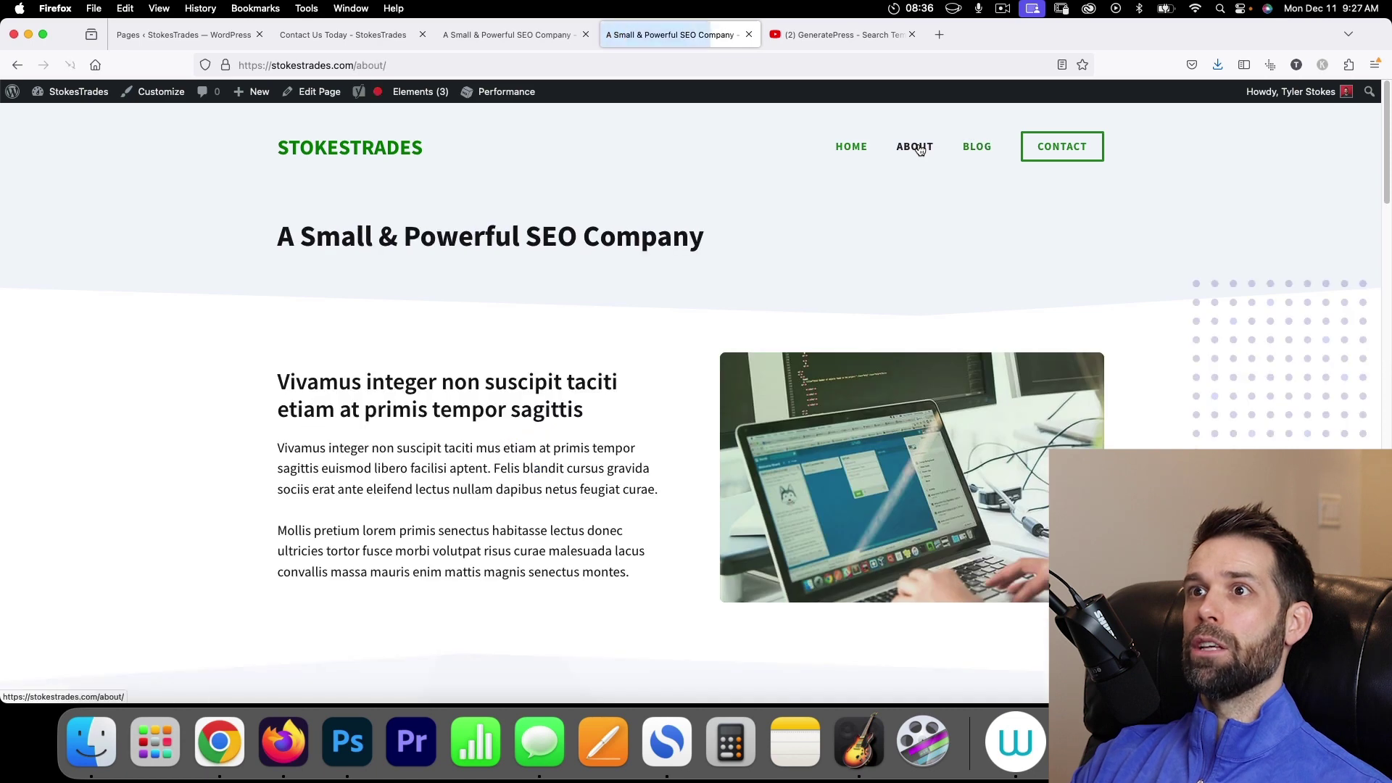
{"action": "left_click", "coordinate": [979, 148]}
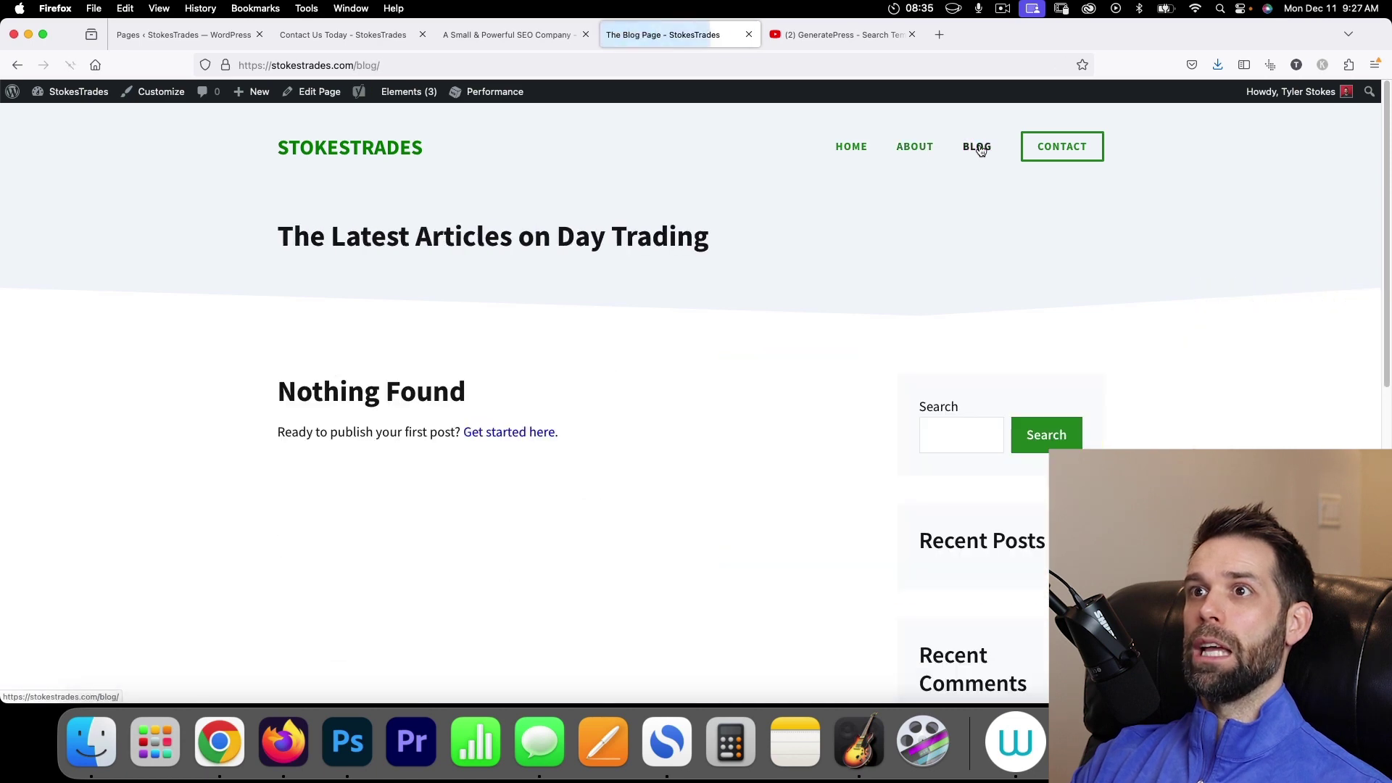
{"action": "left_click", "coordinate": [1048, 147]}
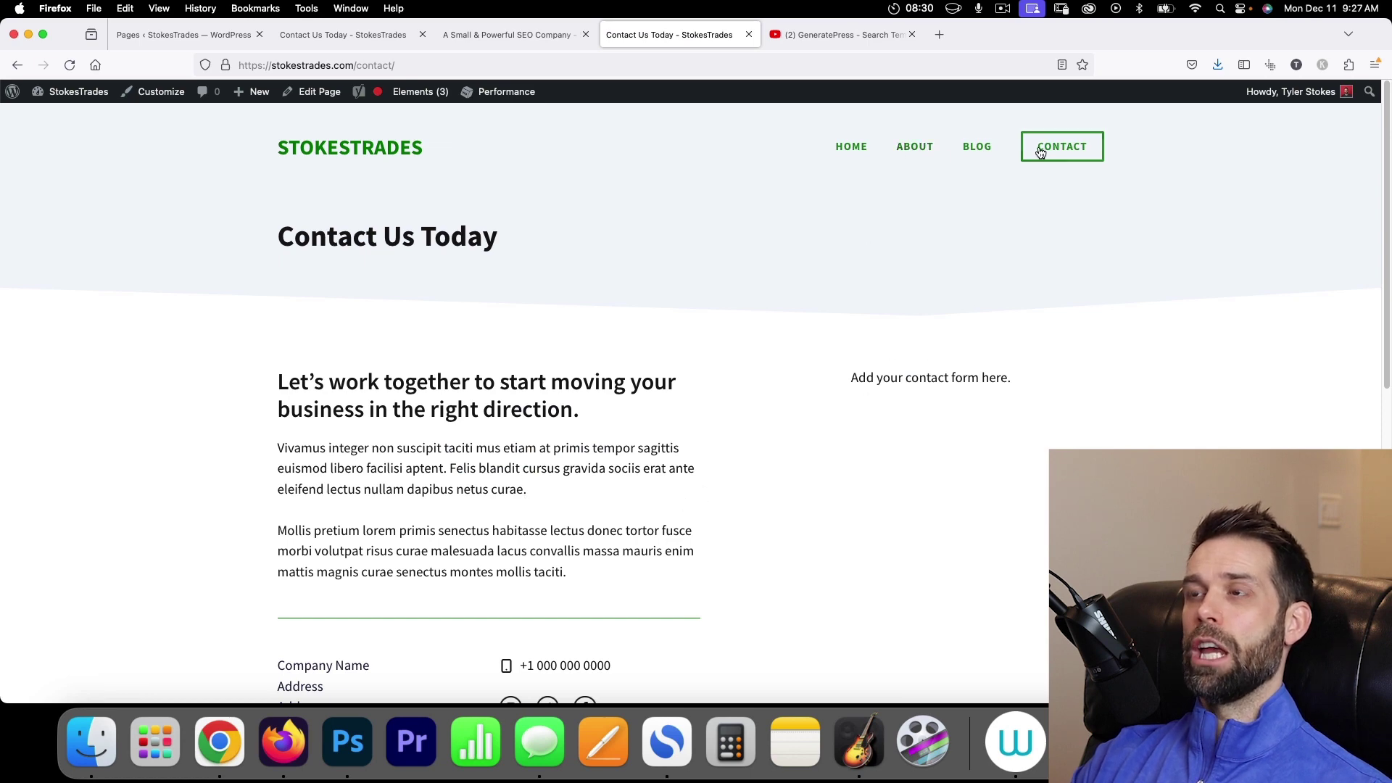
{"action": "scroll", "coordinate": [794, 444], "scroll_direction": "down", "scroll_amount": 10}
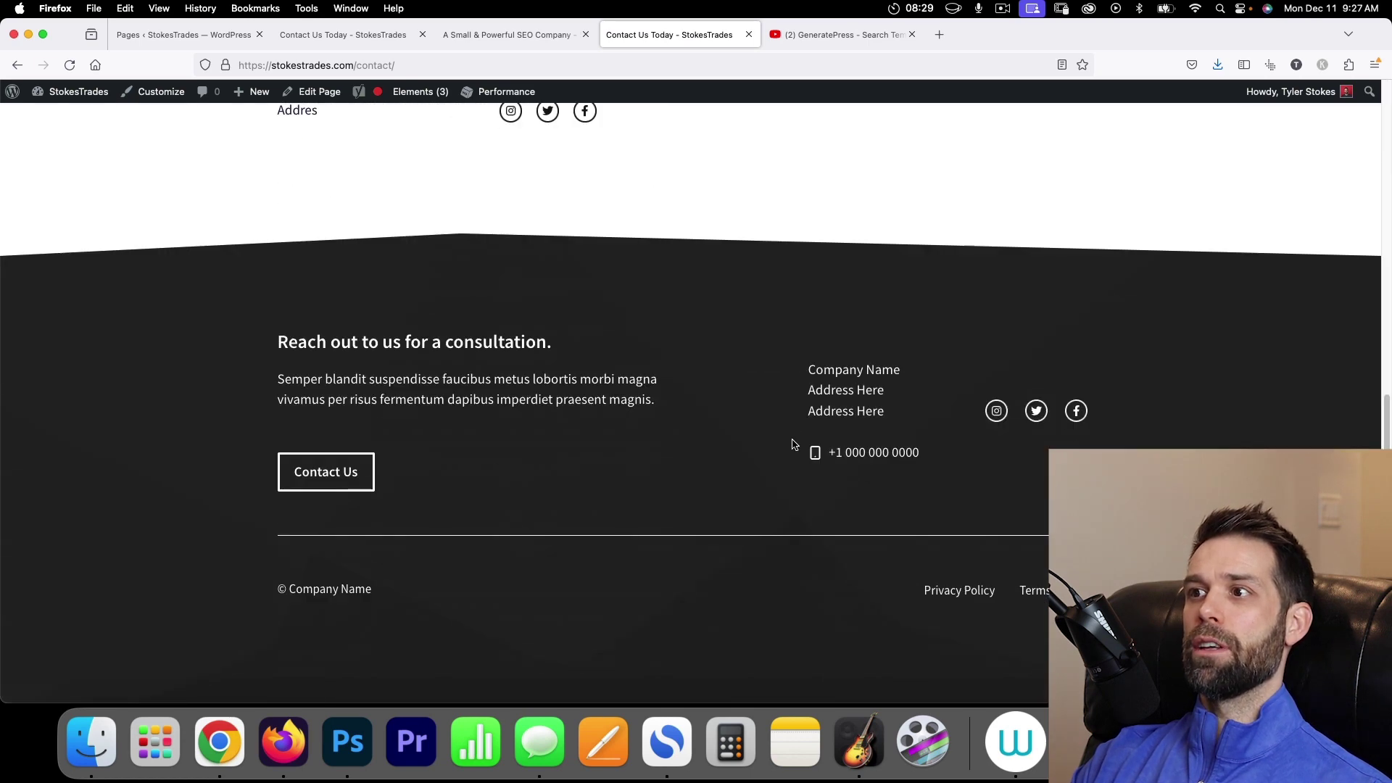
{"action": "left_click", "coordinate": [960, 591]}
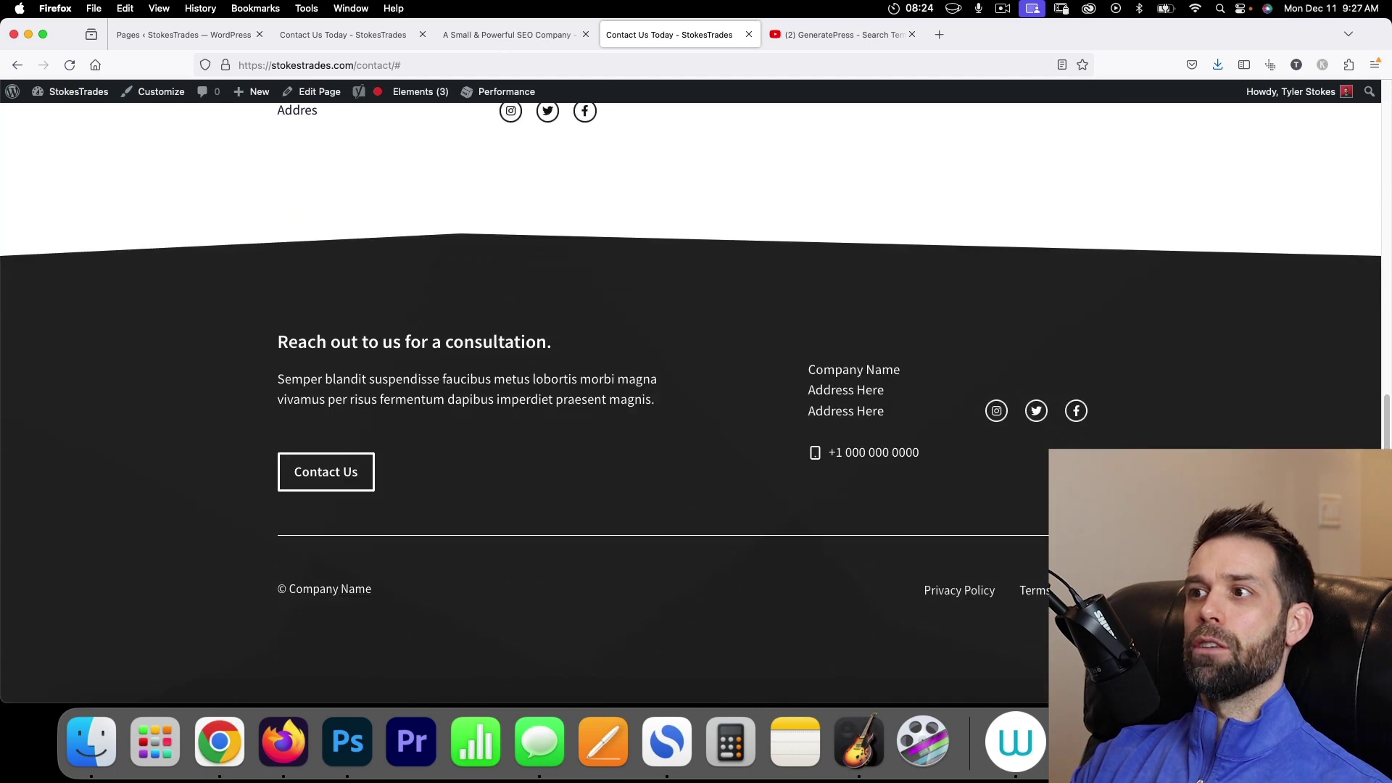
{"action": "key", "text": "Home"}
{"action": "key", "text": "End"}
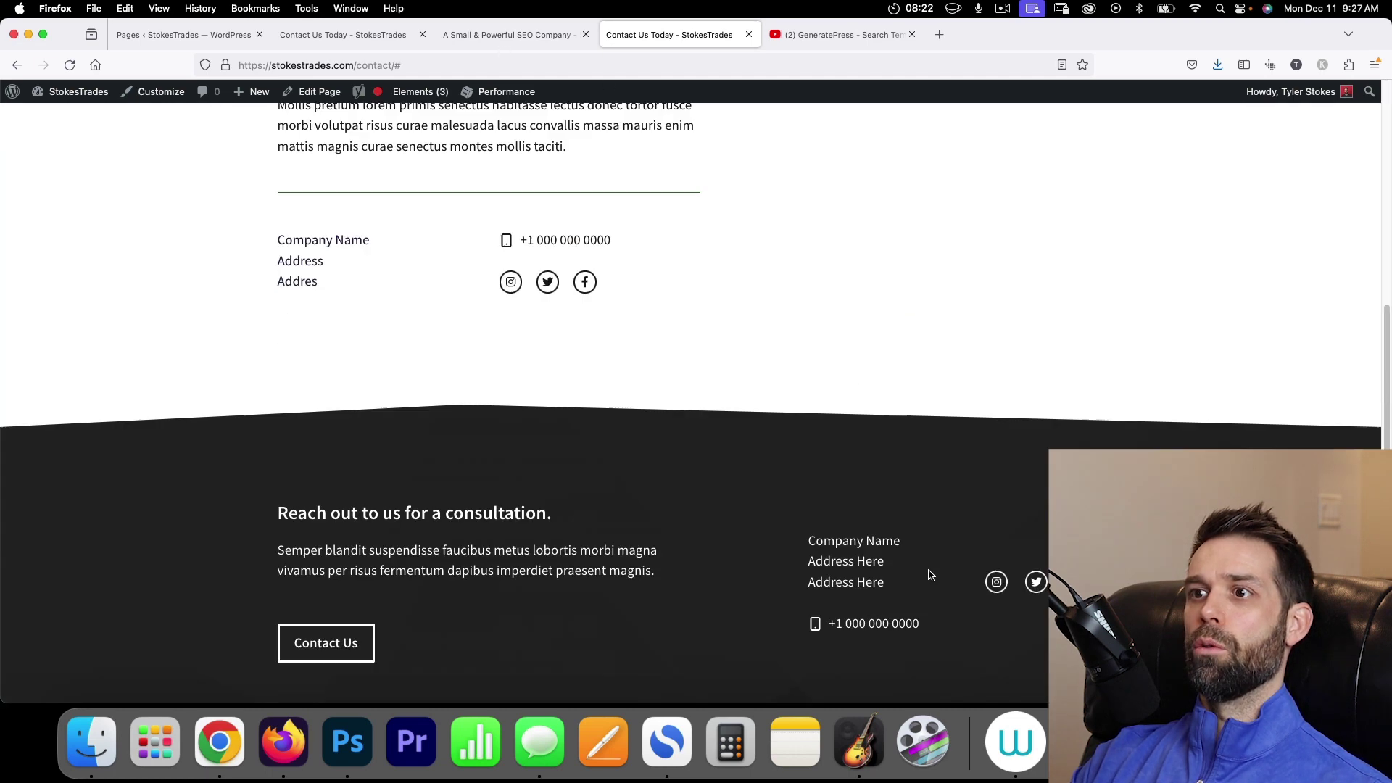
{"action": "key", "text": "Home"}
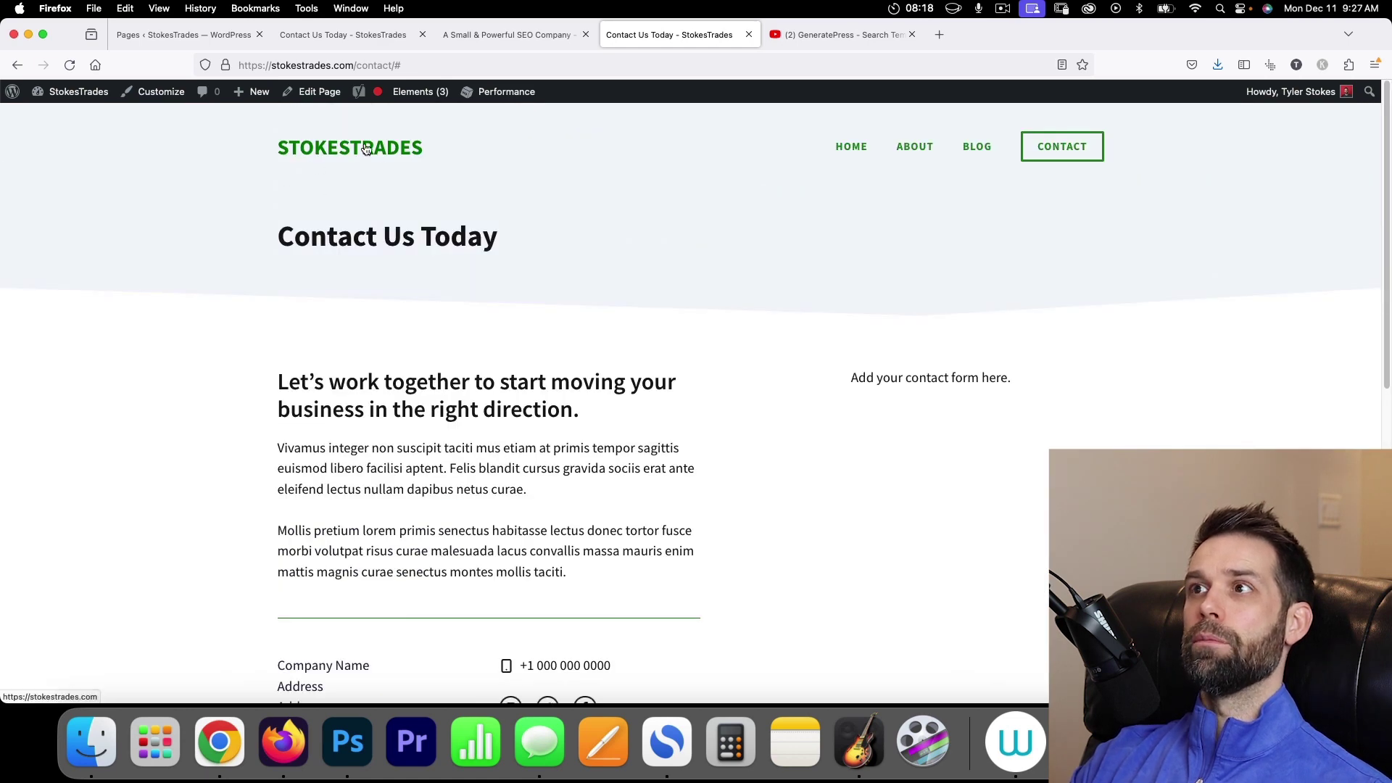
Recheck the live About page, then go back to the admin Pages list.
{"action": "left_click", "coordinate": [915, 148]}
{"action": "scroll", "coordinate": [458, 418], "scroll_direction": "down", "scroll_amount": 3}
{"action": "scroll", "coordinate": [458, 417], "scroll_direction": "up", "scroll_amount": 3}
{"action": "scroll", "coordinate": [459, 418], "scroll_direction": "down", "scroll_amount": 15}
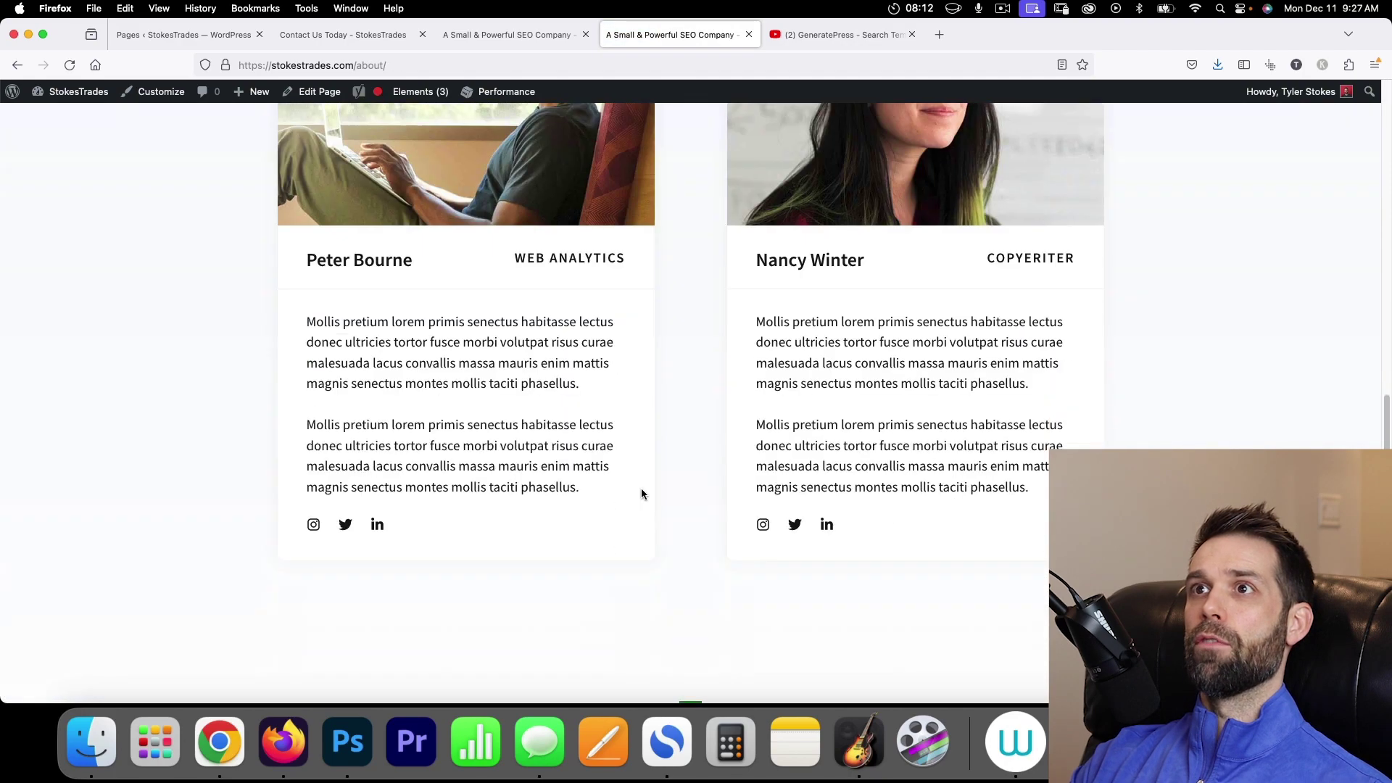
{"action": "scroll", "coordinate": [641, 494], "scroll_direction": "up", "scroll_amount": 15}
{"action": "left_click", "coordinate": [184, 35]}
Open the Footer element from Appearance > Elements for editing.
{"action": "mouse_move", "coordinate": [57, 317]}
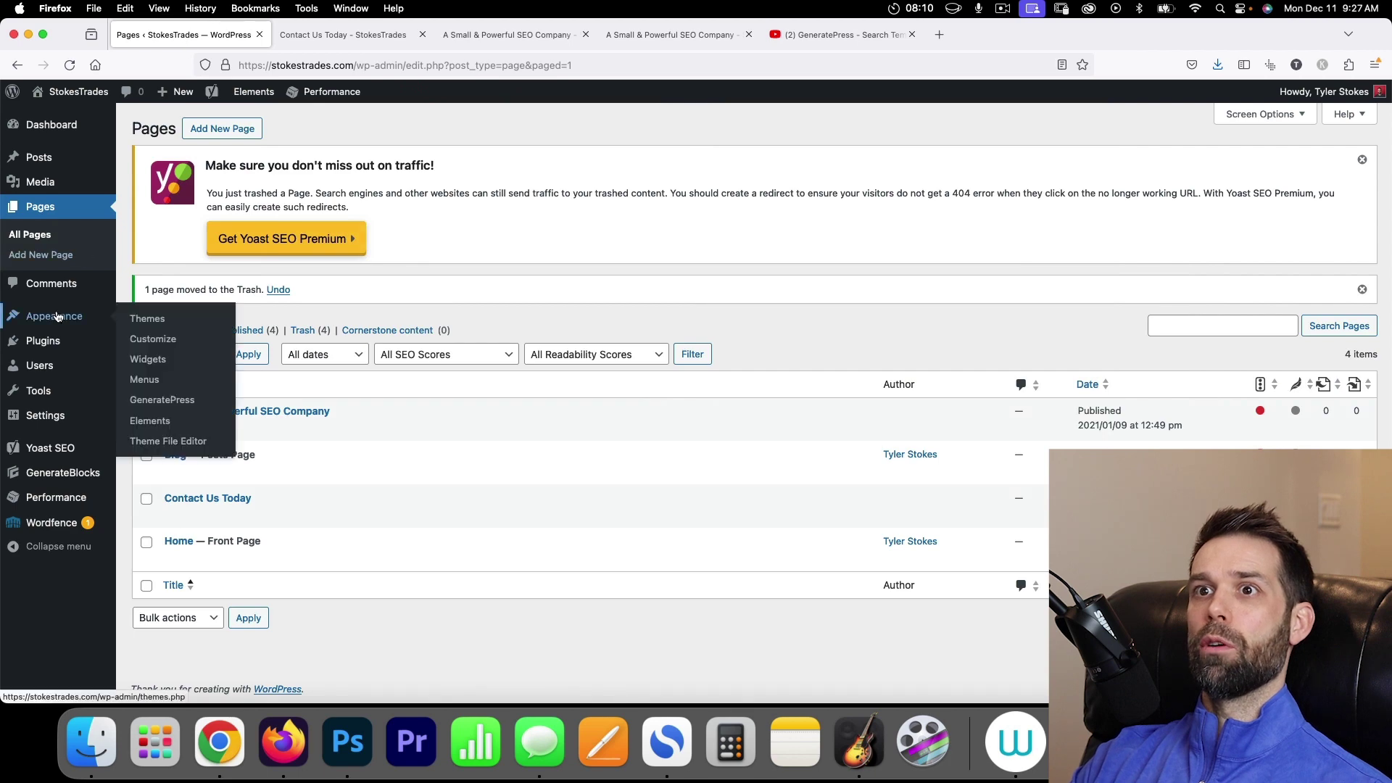
{"action": "left_click", "coordinate": [183, 439]}
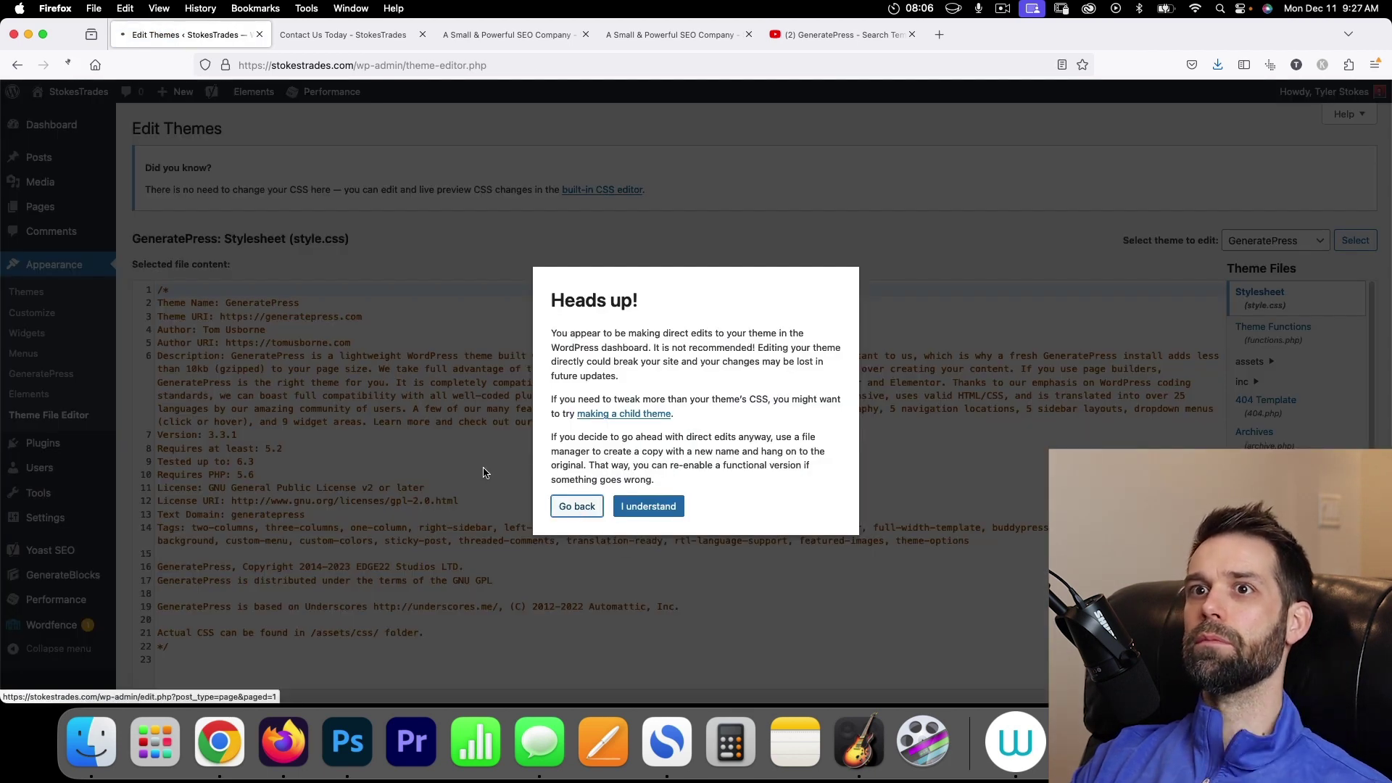
{"action": "left_click", "coordinate": [577, 507]}
{"action": "mouse_move", "coordinate": [83, 320]}
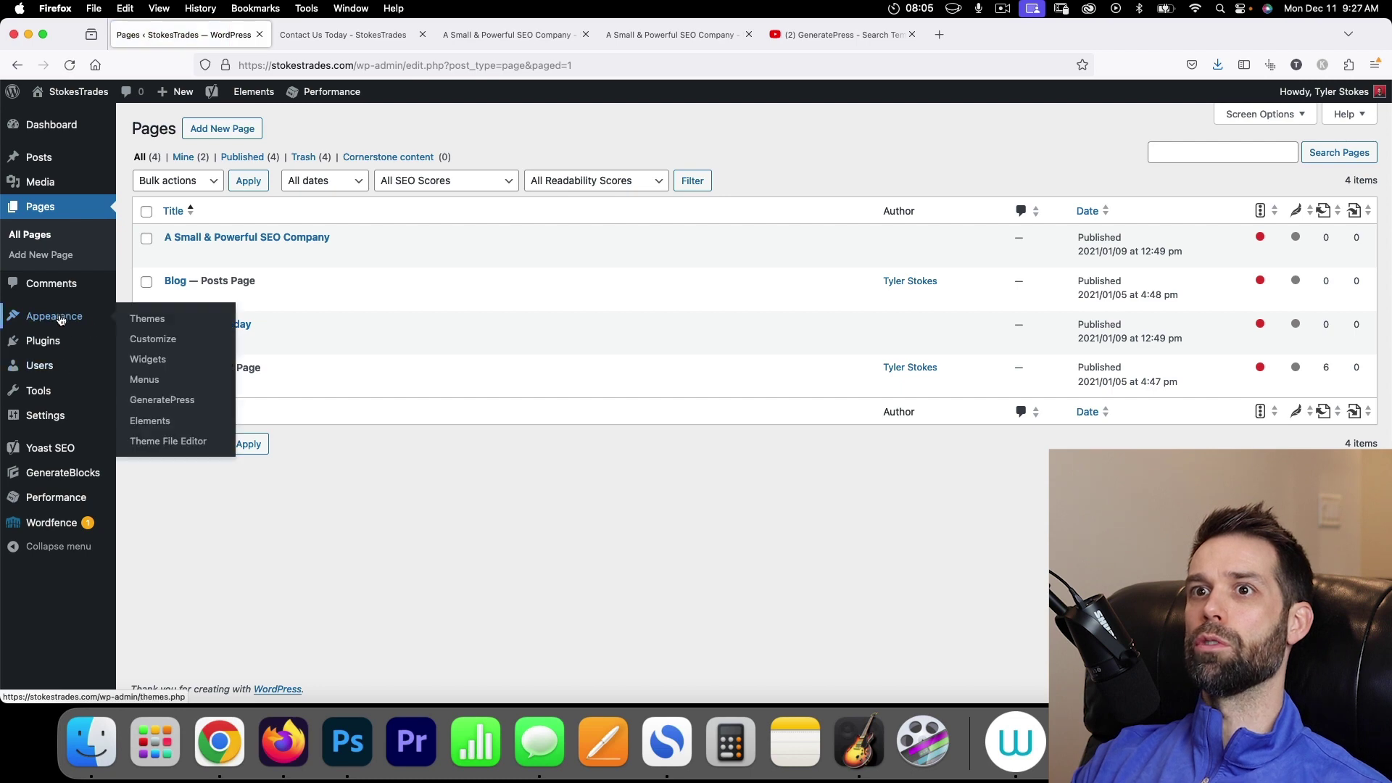
{"action": "left_click", "coordinate": [149, 420]}
{"action": "mouse_move", "coordinate": [218, 359]}
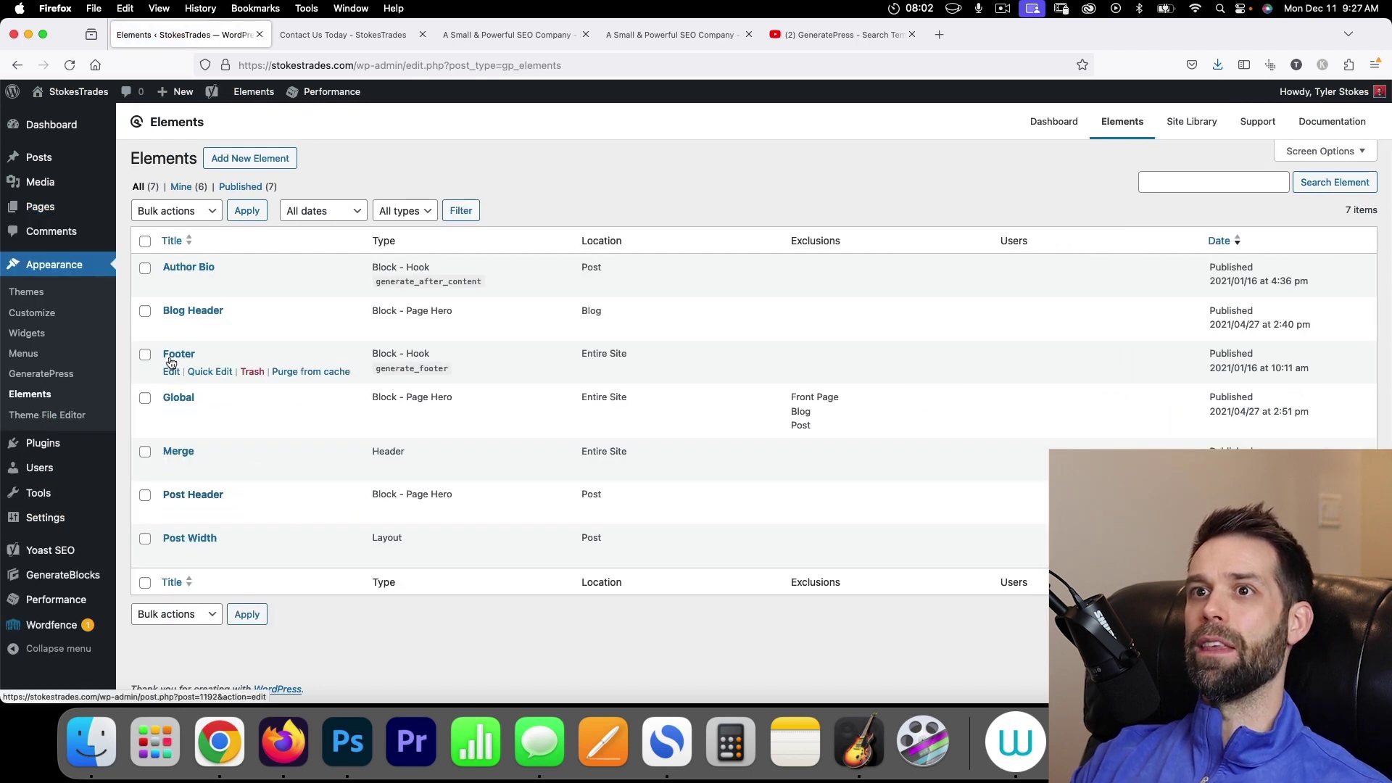
{"action": "left_click", "coordinate": [171, 372]}
Look at the live Contact page's footer for reference, then return to the Footer editor.
{"action": "left_click", "coordinate": [355, 35]}
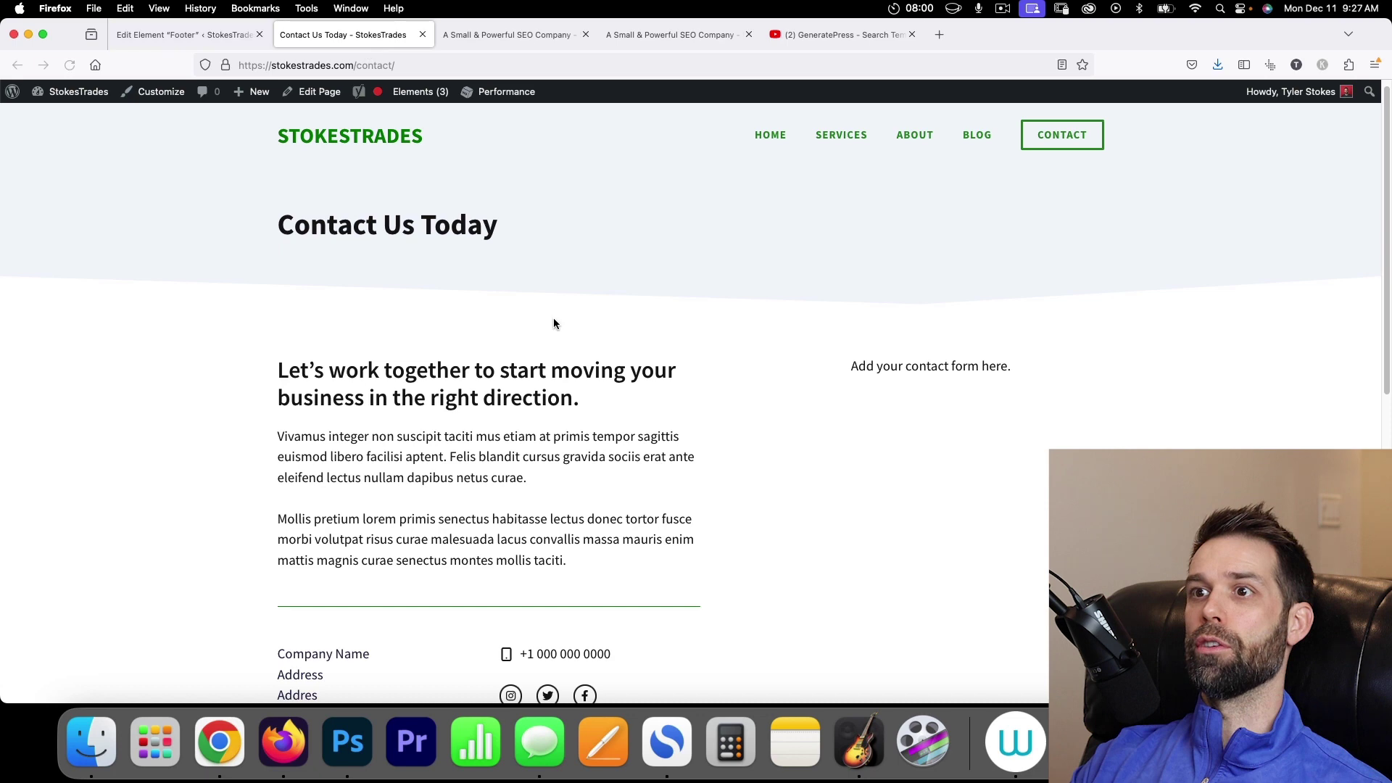
{"action": "scroll", "coordinate": [566, 399], "scroll_direction": "down", "scroll_amount": 10}
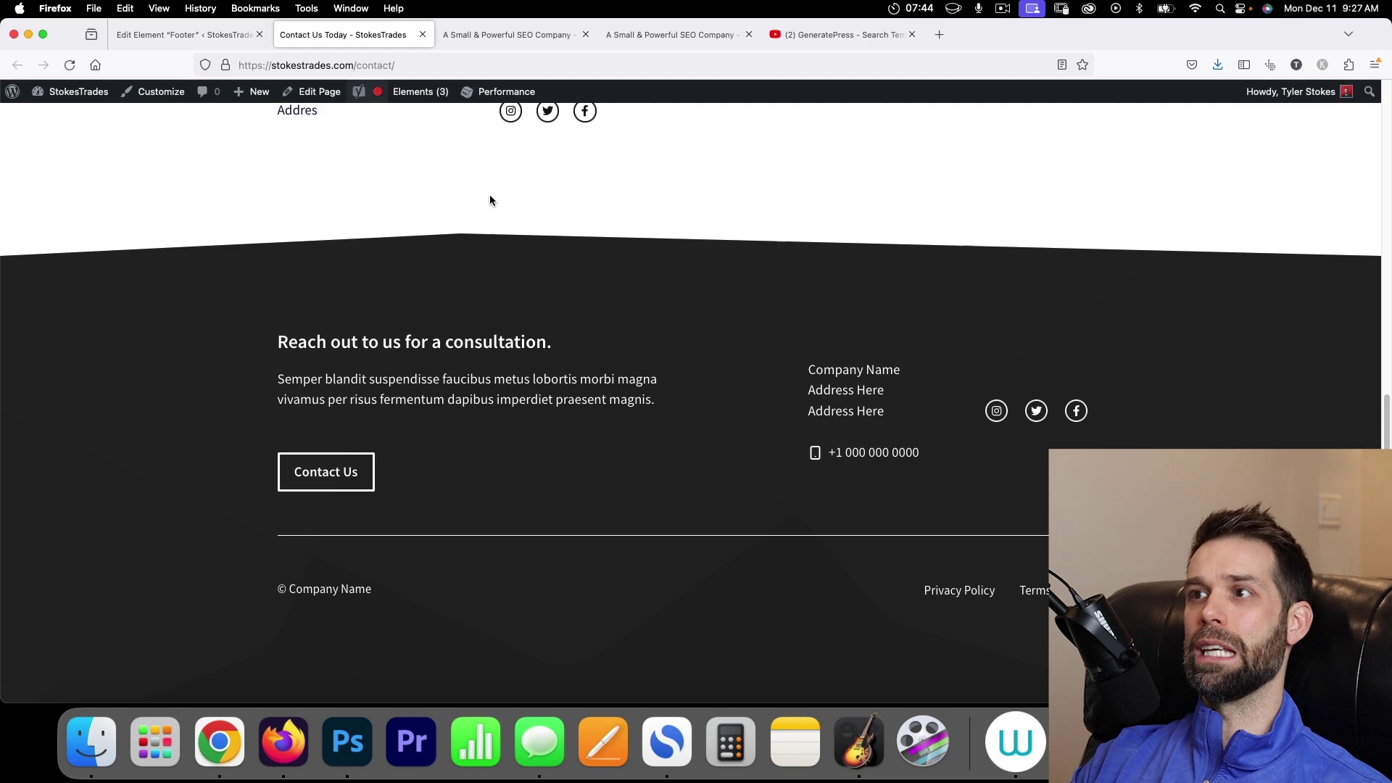
{"action": "left_click", "coordinate": [207, 32]}
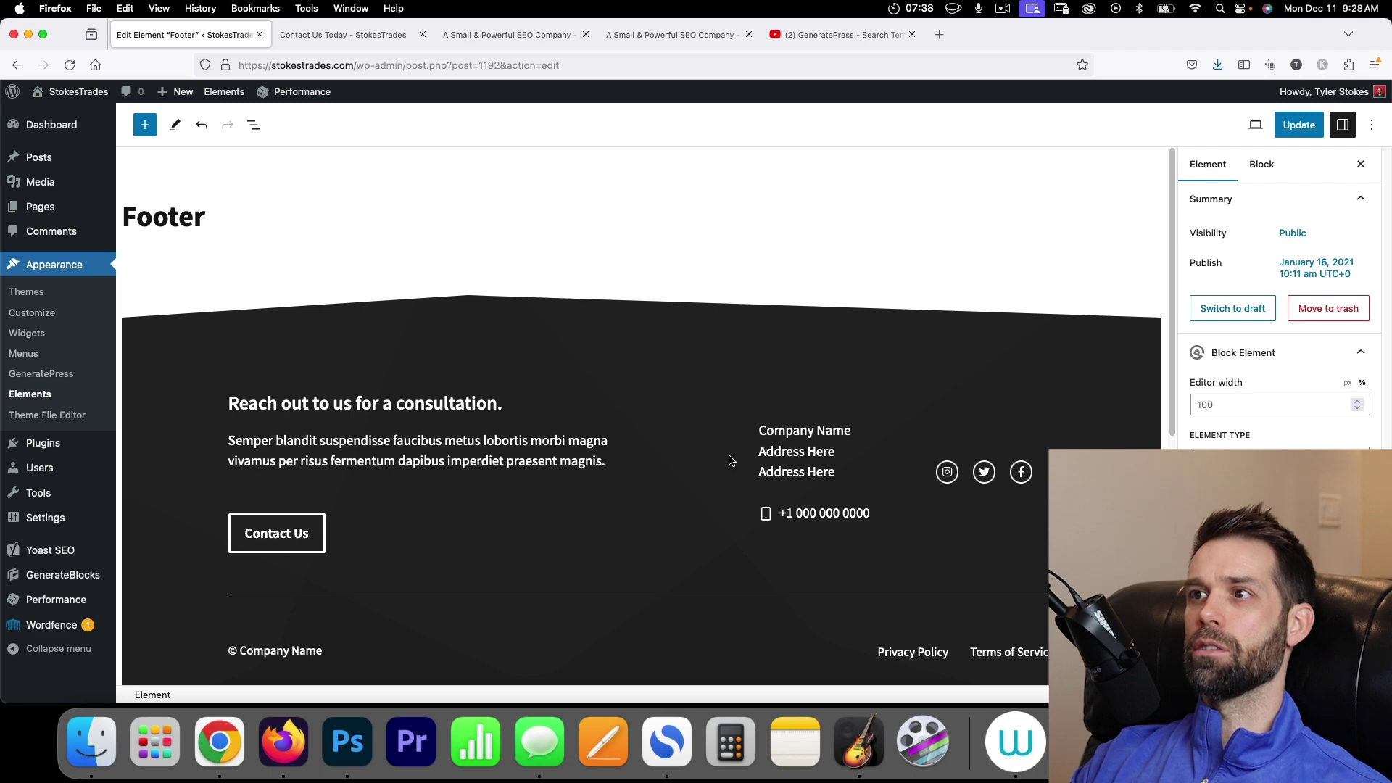
Change the footer's company name to StokesTrades and delete both Address Here lines.
{"action": "left_click", "coordinate": [806, 429]}
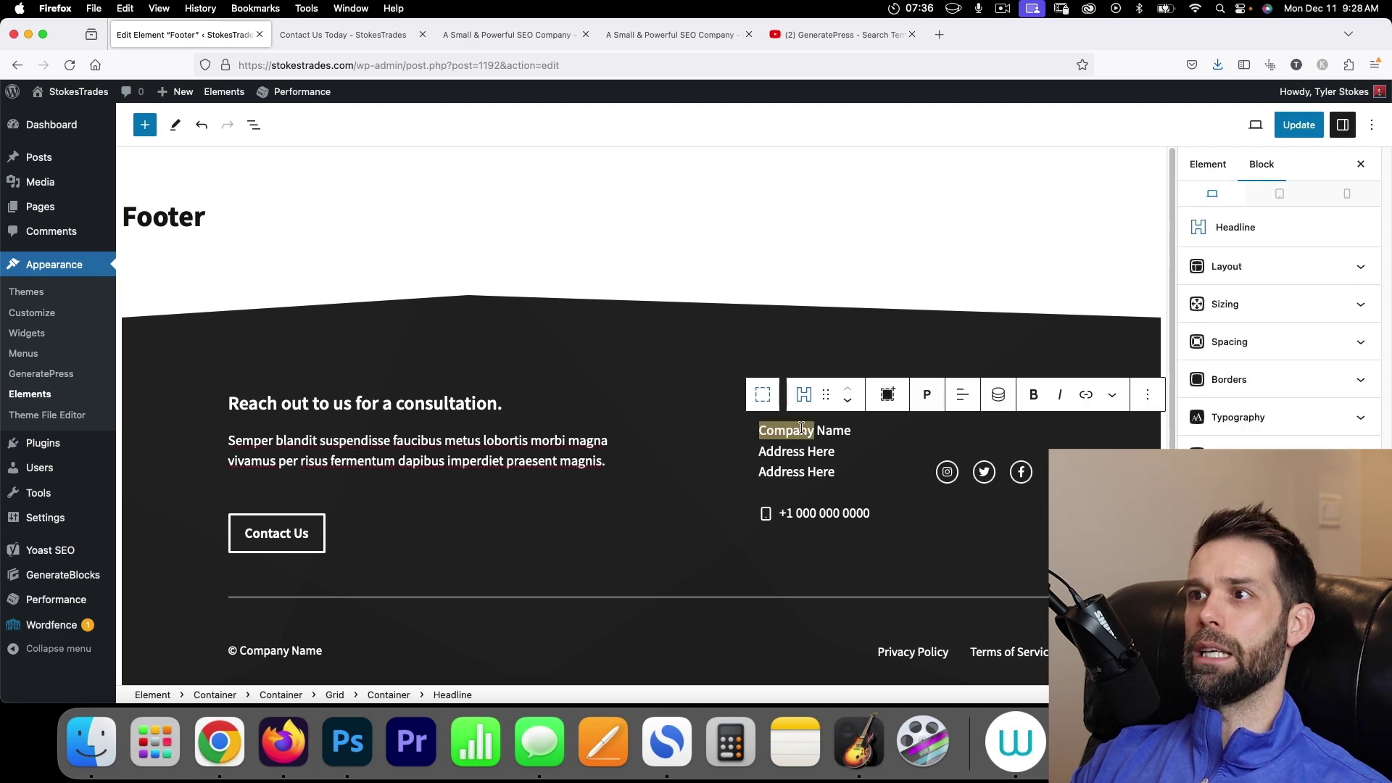
{"action": "triple_click", "coordinate": [807, 430]}
{"action": "type", "text": "Stokes"}
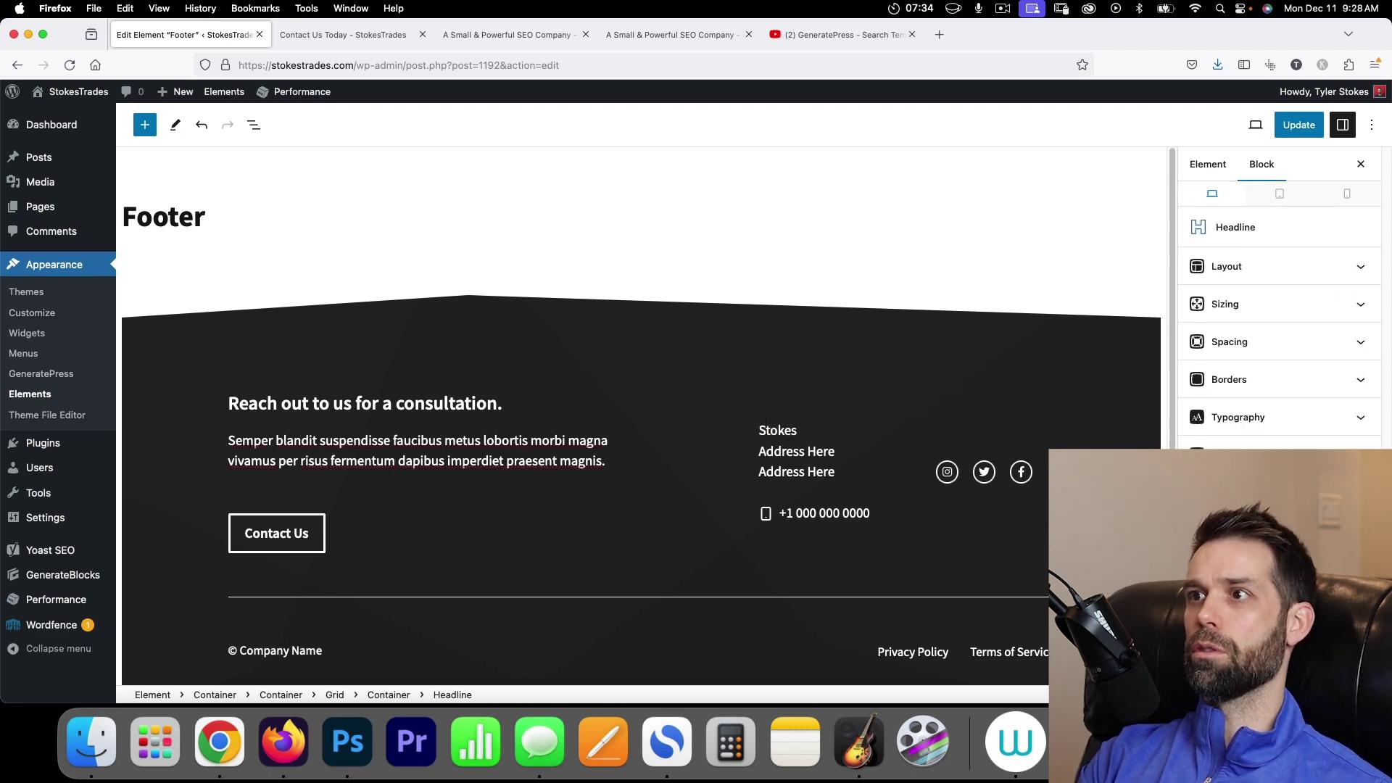
{"action": "type", "text": "Trades"}
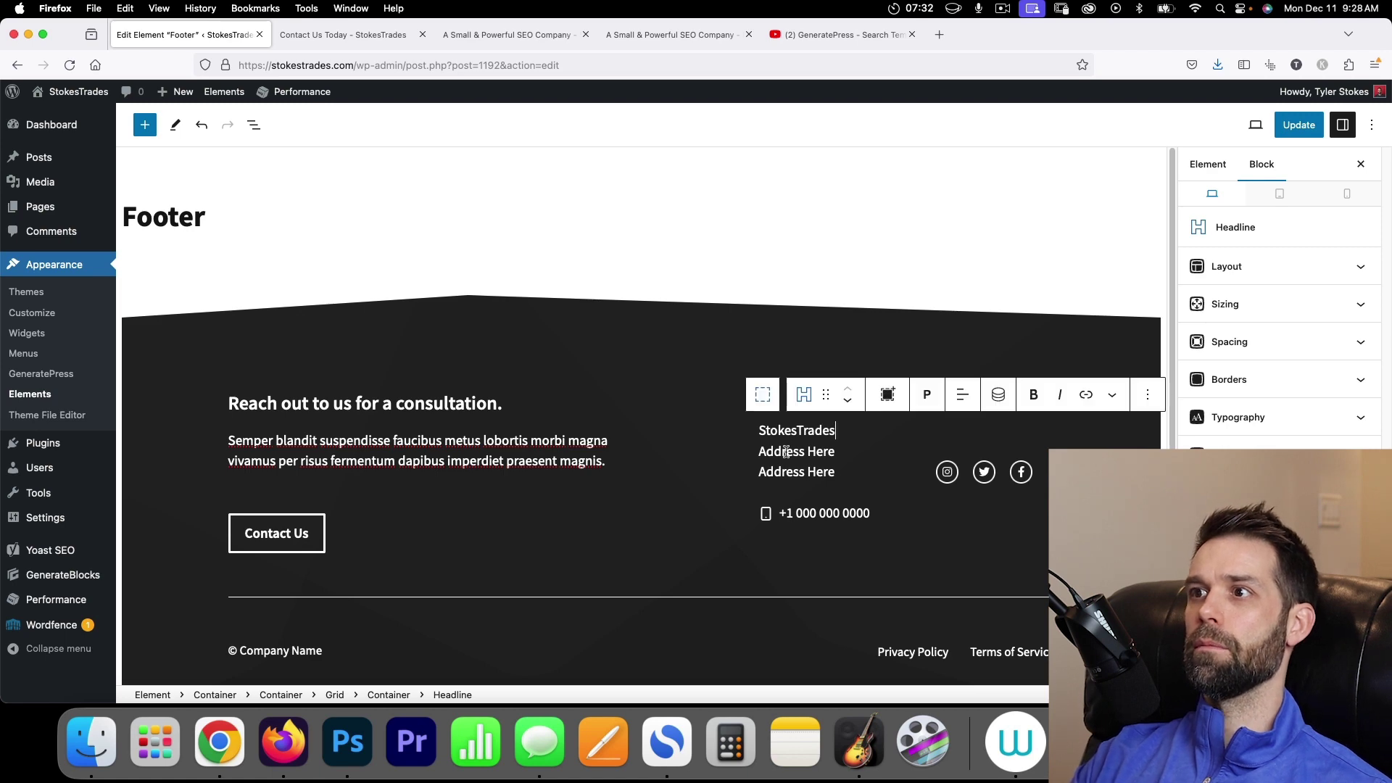
{"action": "triple_click", "coordinate": [787, 452]}
{"action": "key", "text": "BackSpace"}
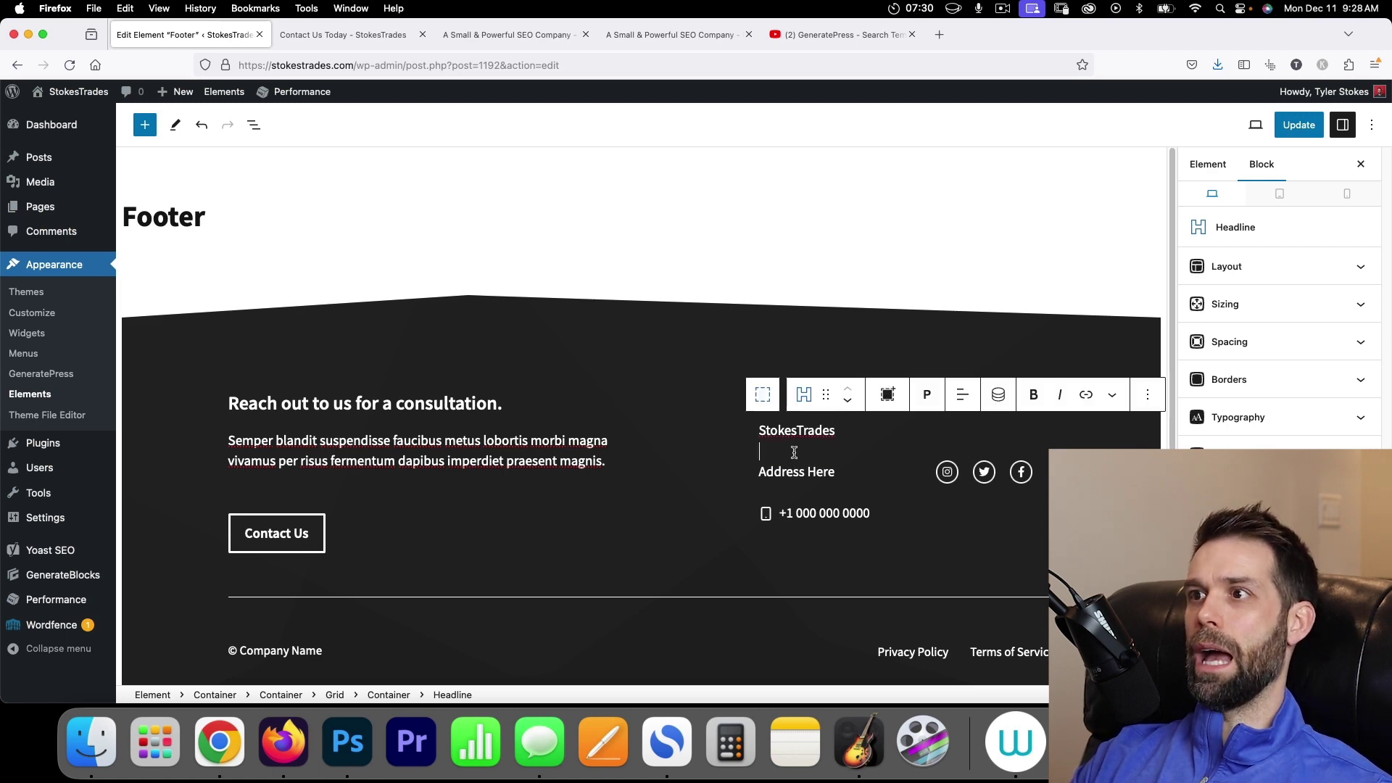
{"action": "left_click_drag", "start_coordinate": [759, 472], "coordinate": [836, 472]}
{"action": "key", "text": "BackSpace"}
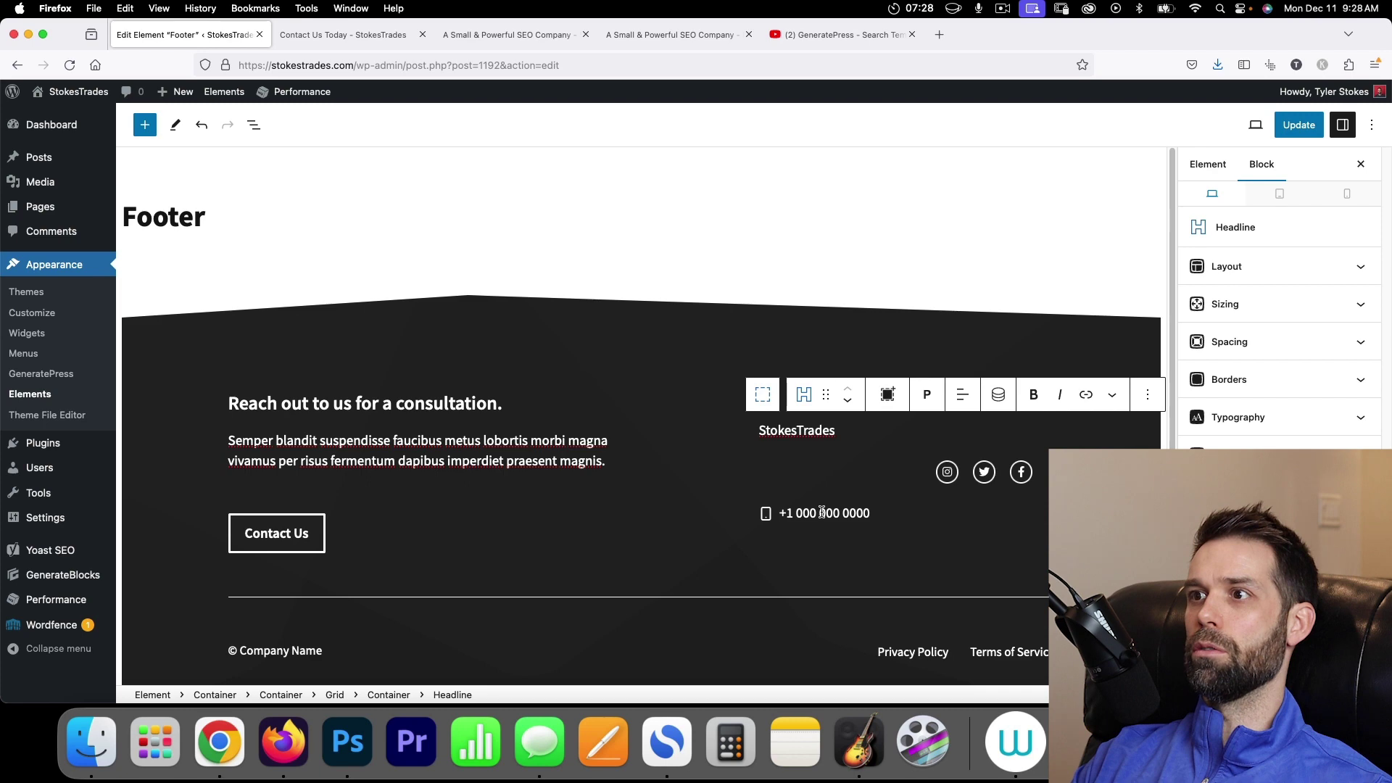
{"action": "left_click", "coordinate": [820, 512]}
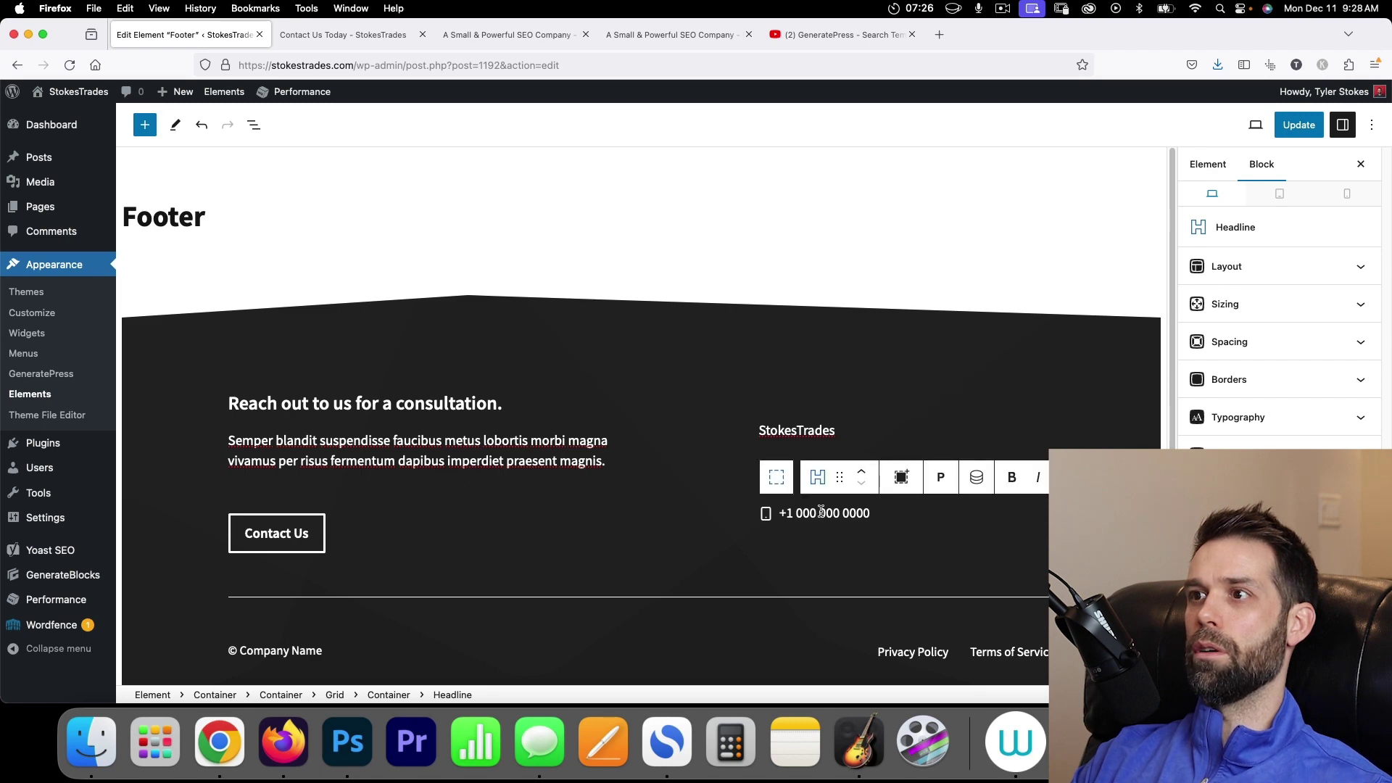
Replace the Instagram social icon's SVG with a YouTube icon in the block settings.
{"action": "left_click", "coordinate": [878, 392]}
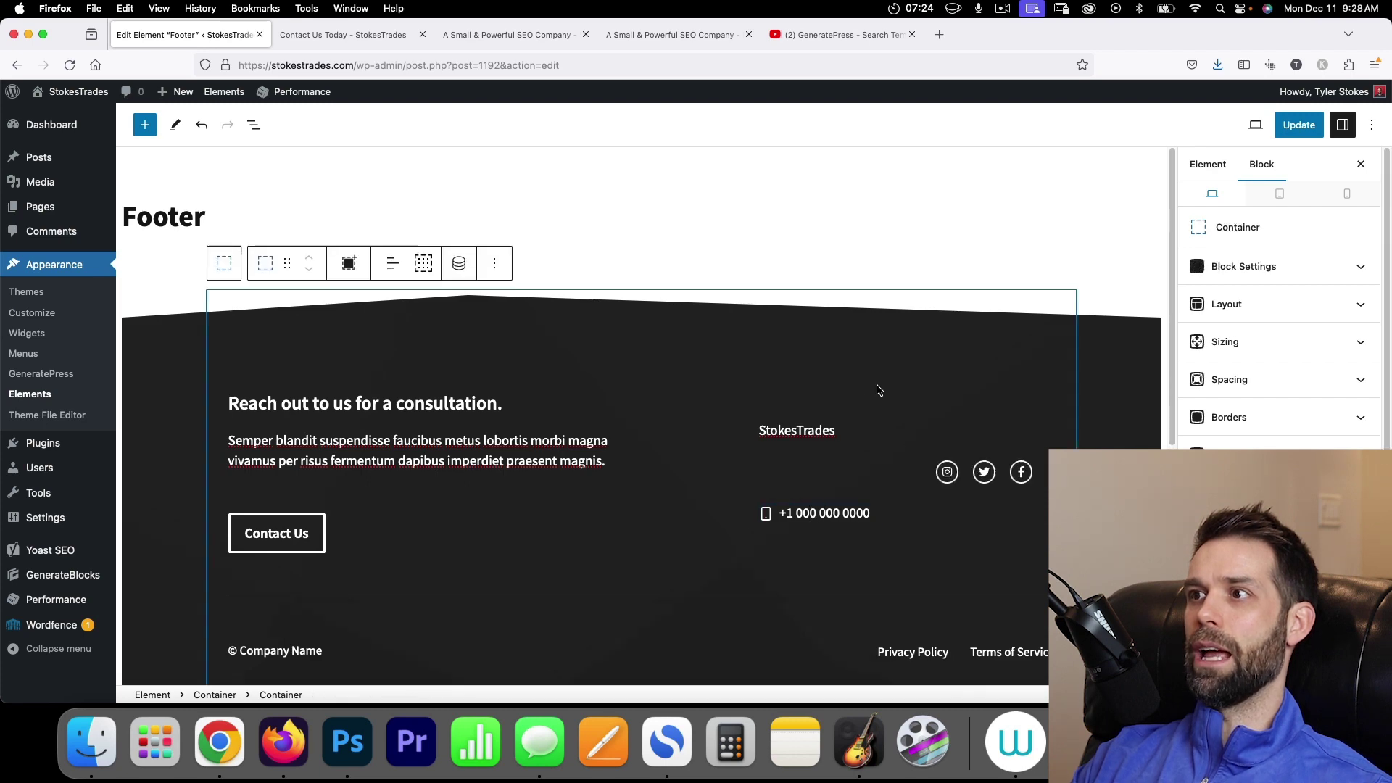
{"action": "left_click", "coordinate": [947, 473]}
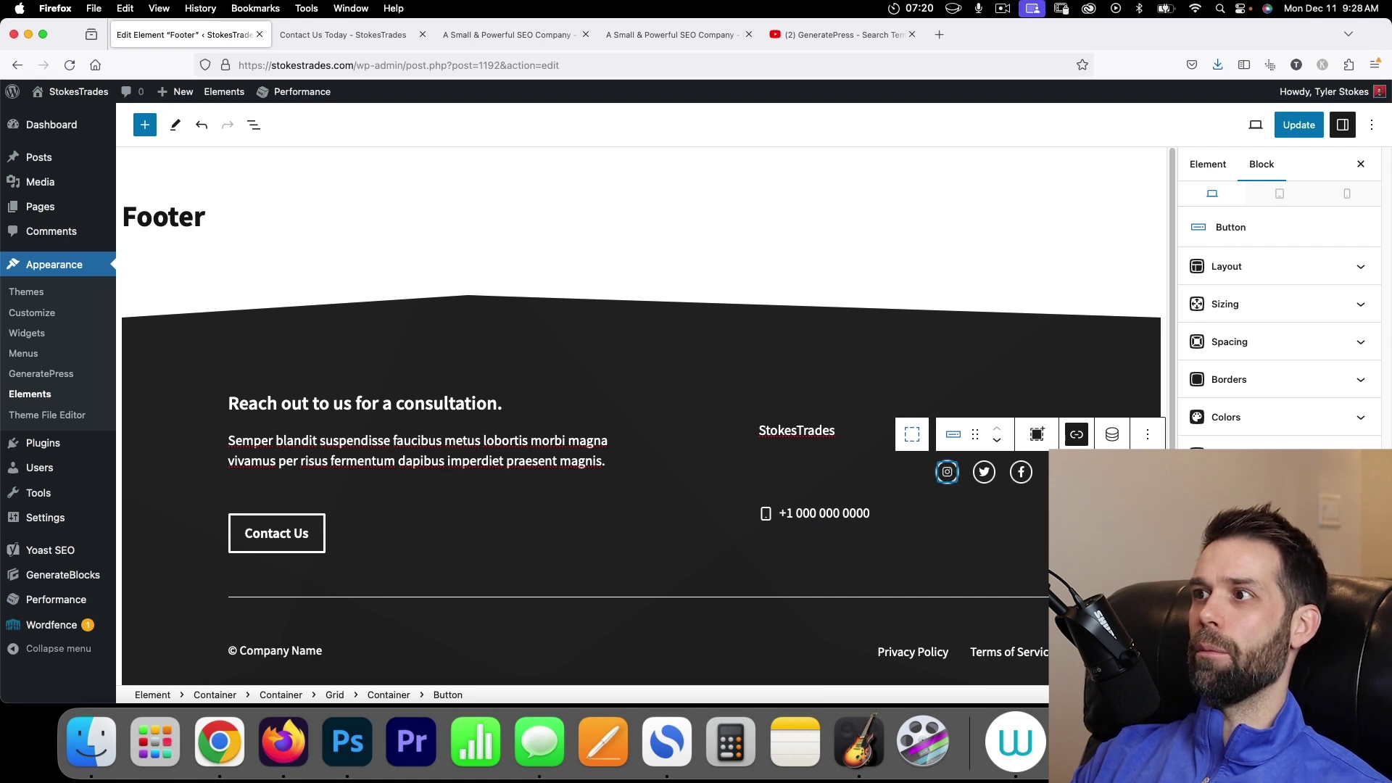
{"action": "left_click", "coordinate": [1232, 492]}
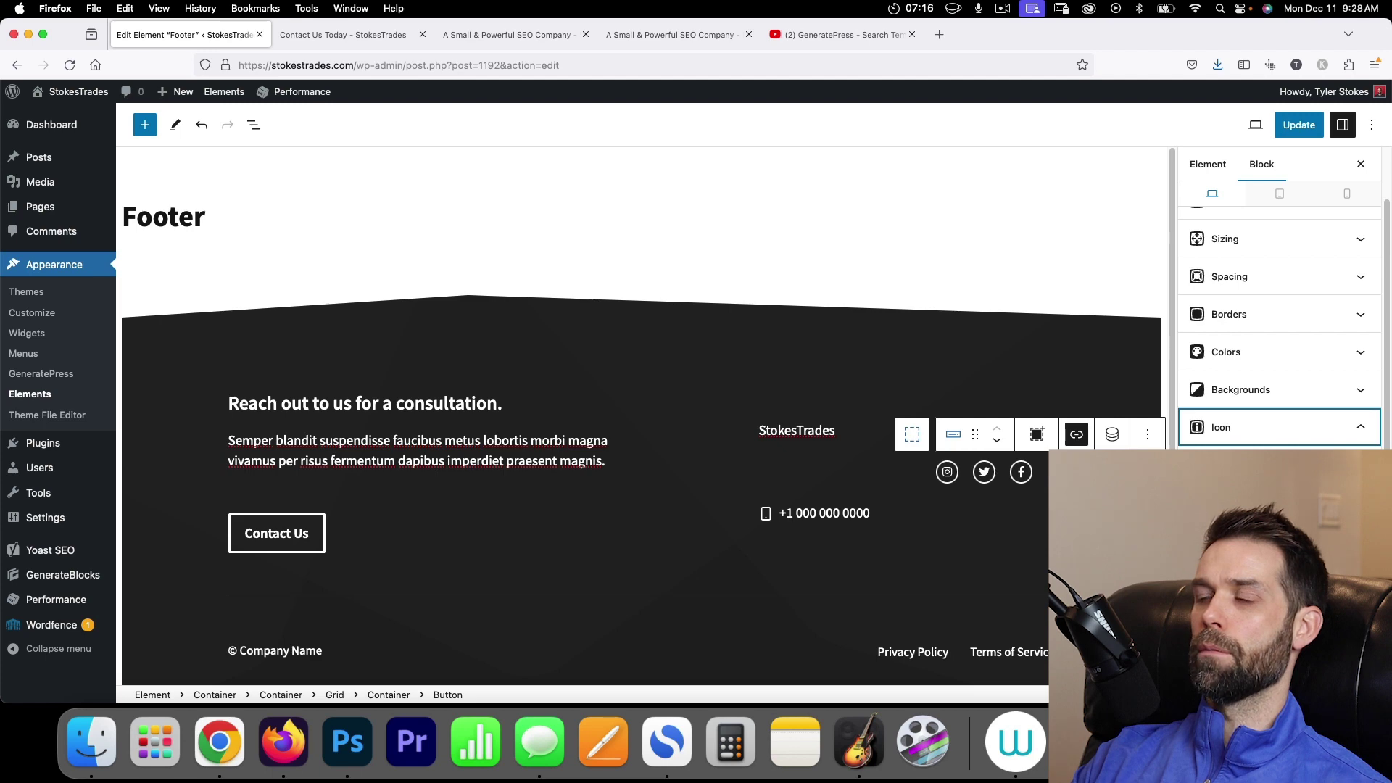
{"action": "scroll", "coordinate": [1280, 326], "scroll_direction": "down", "scroll_amount": 2}
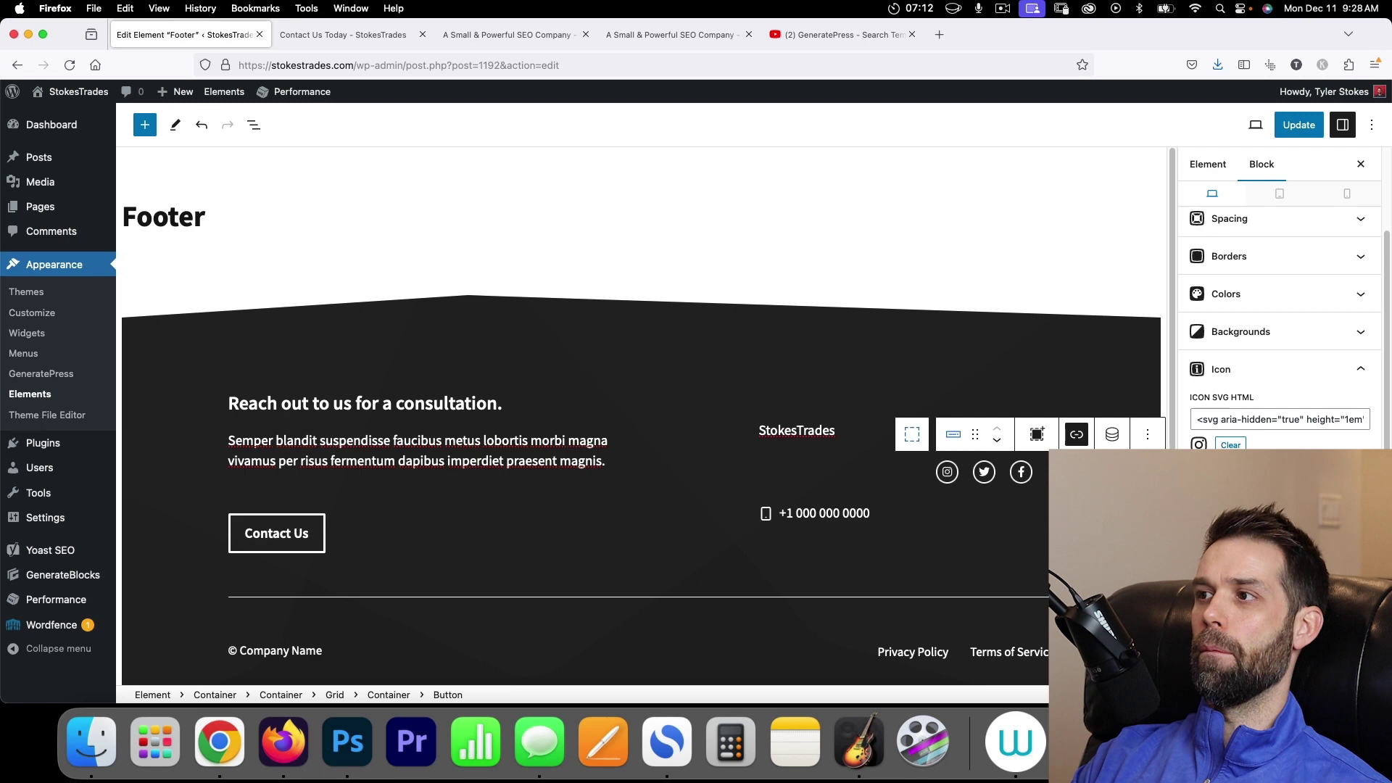
{"action": "key", "text": "super+v"}
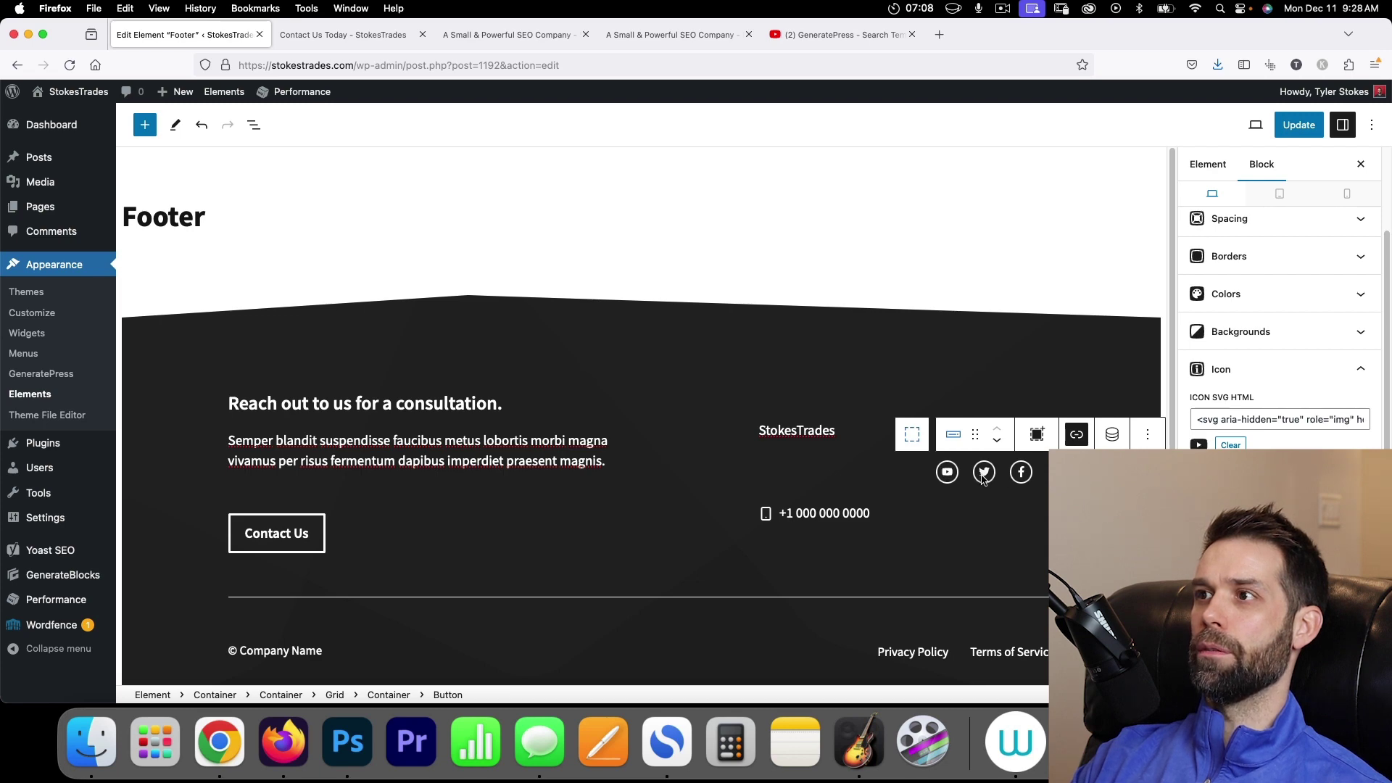
{"action": "left_click", "coordinate": [1024, 481]}
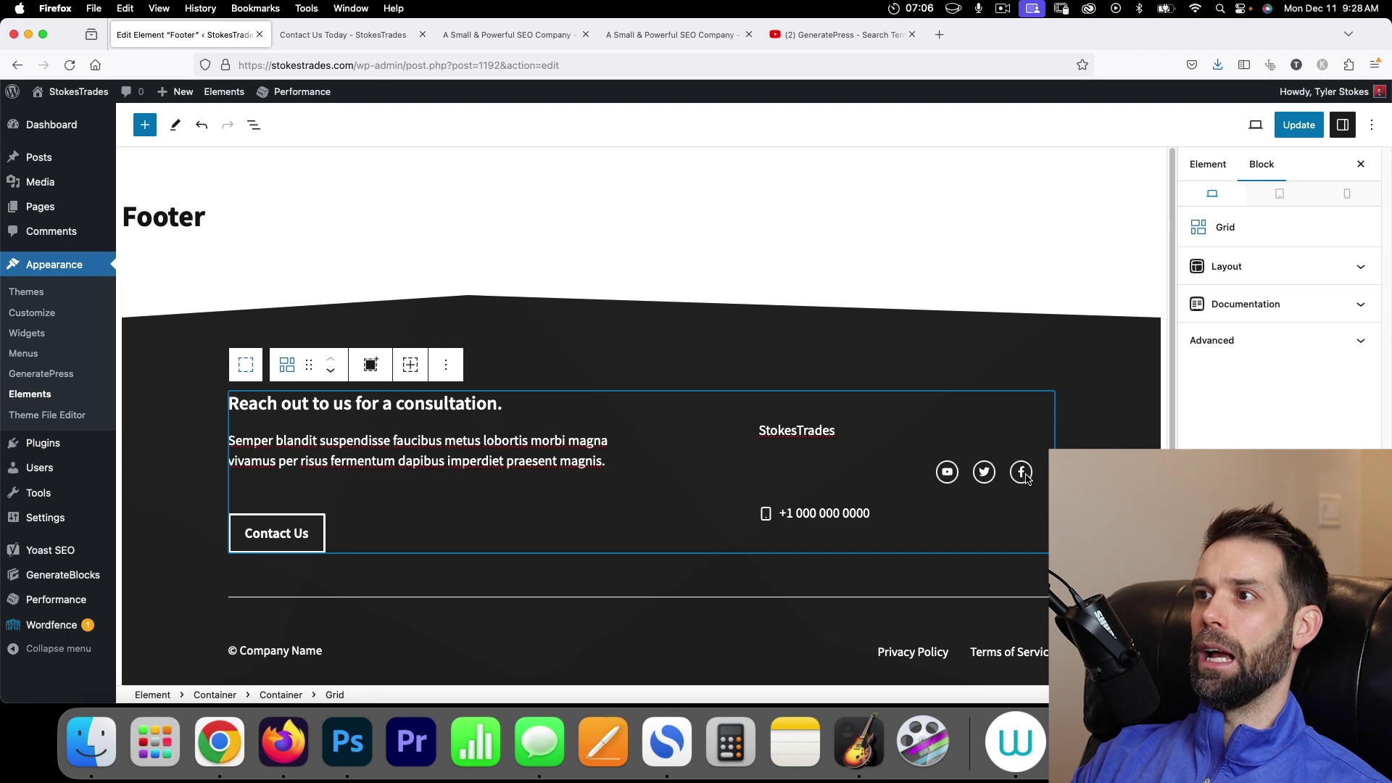
{"action": "left_click", "coordinate": [1027, 479]}
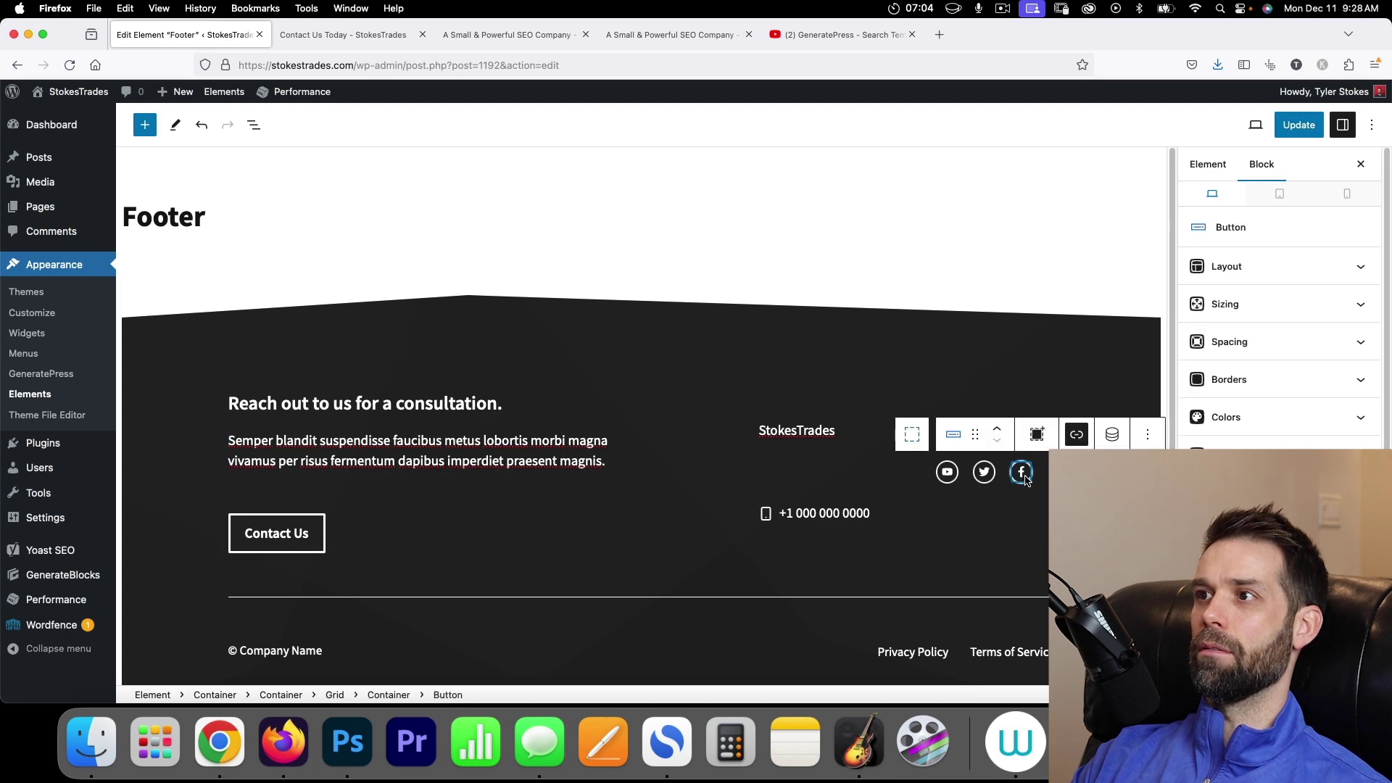
{"action": "left_click", "coordinate": [950, 501]}
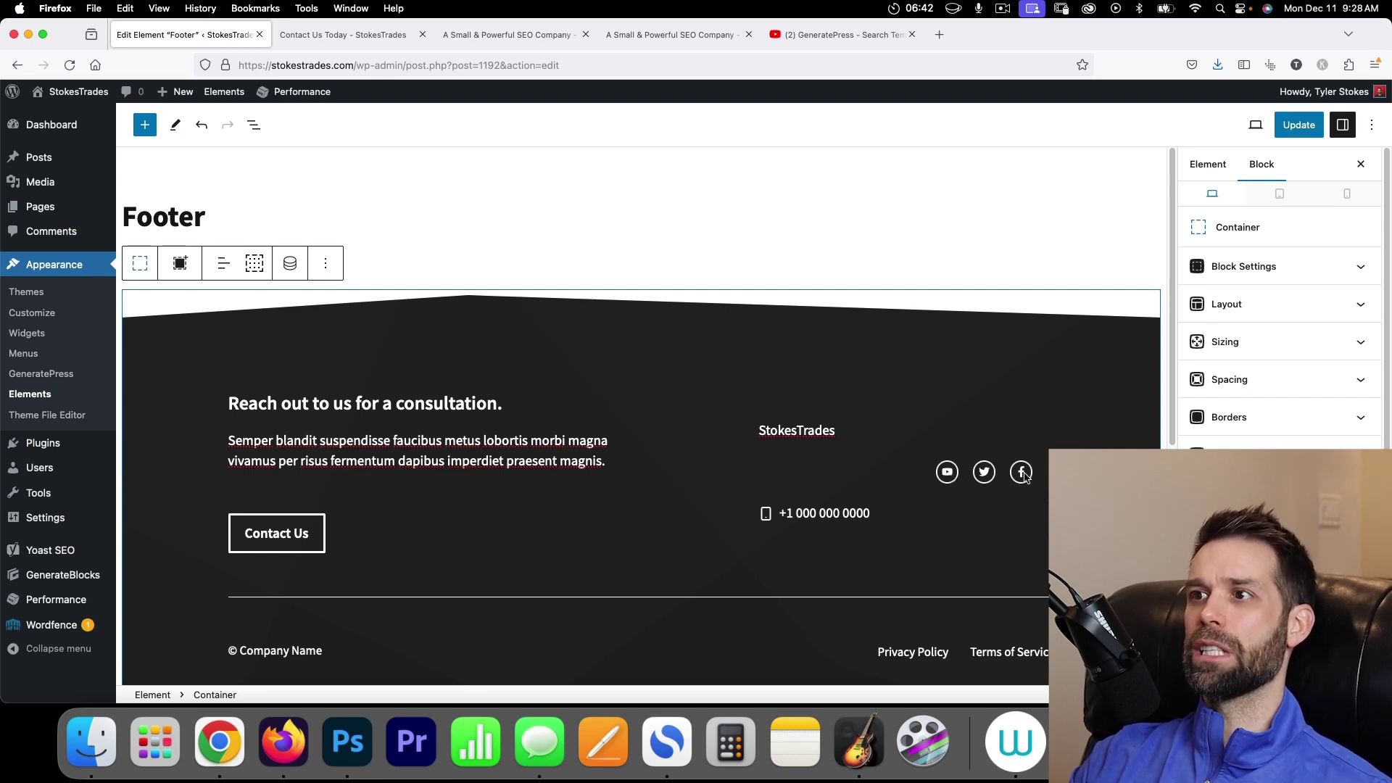
{"action": "left_click", "coordinate": [1049, 472]}
{"action": "left_click", "coordinate": [1058, 367]}
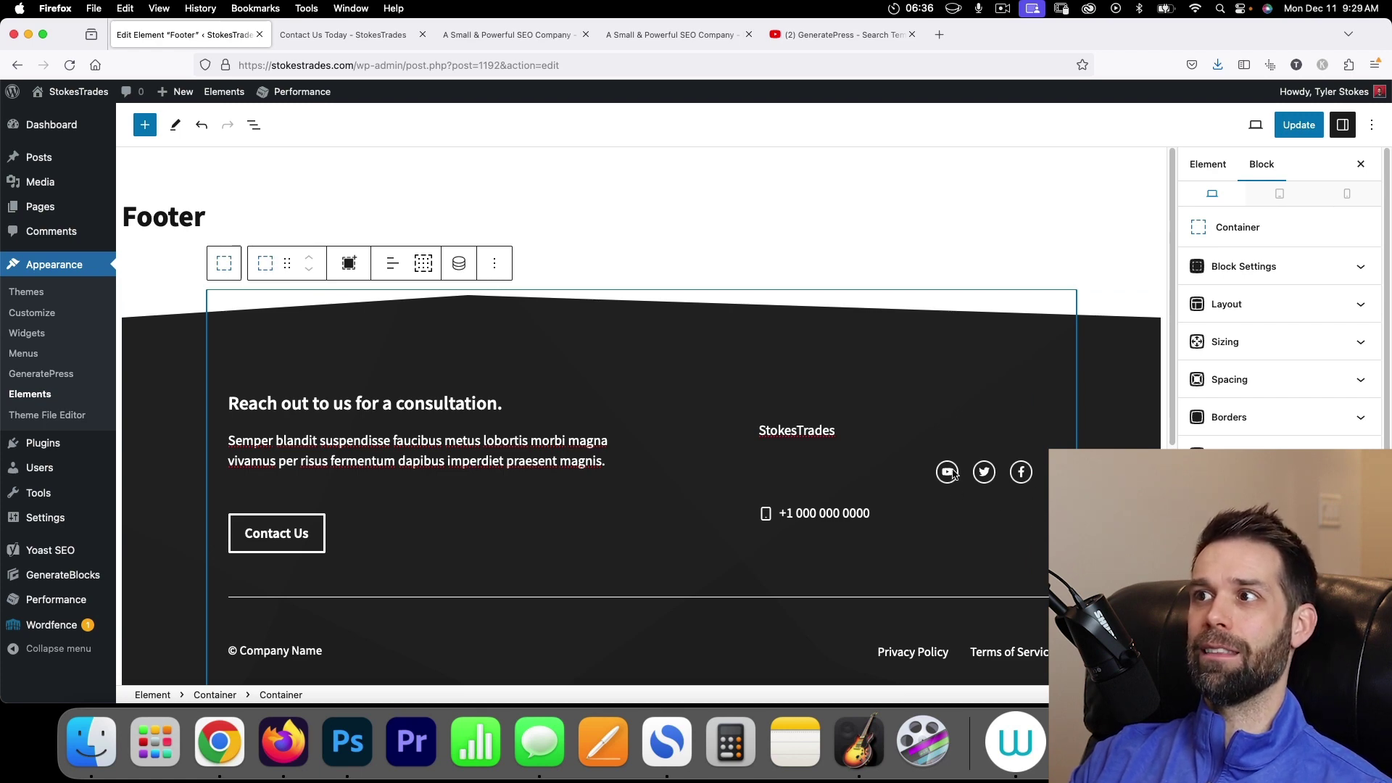
Save the footer, then change the copyright line to © StokesTrades.
{"action": "left_click", "coordinate": [1297, 124]}
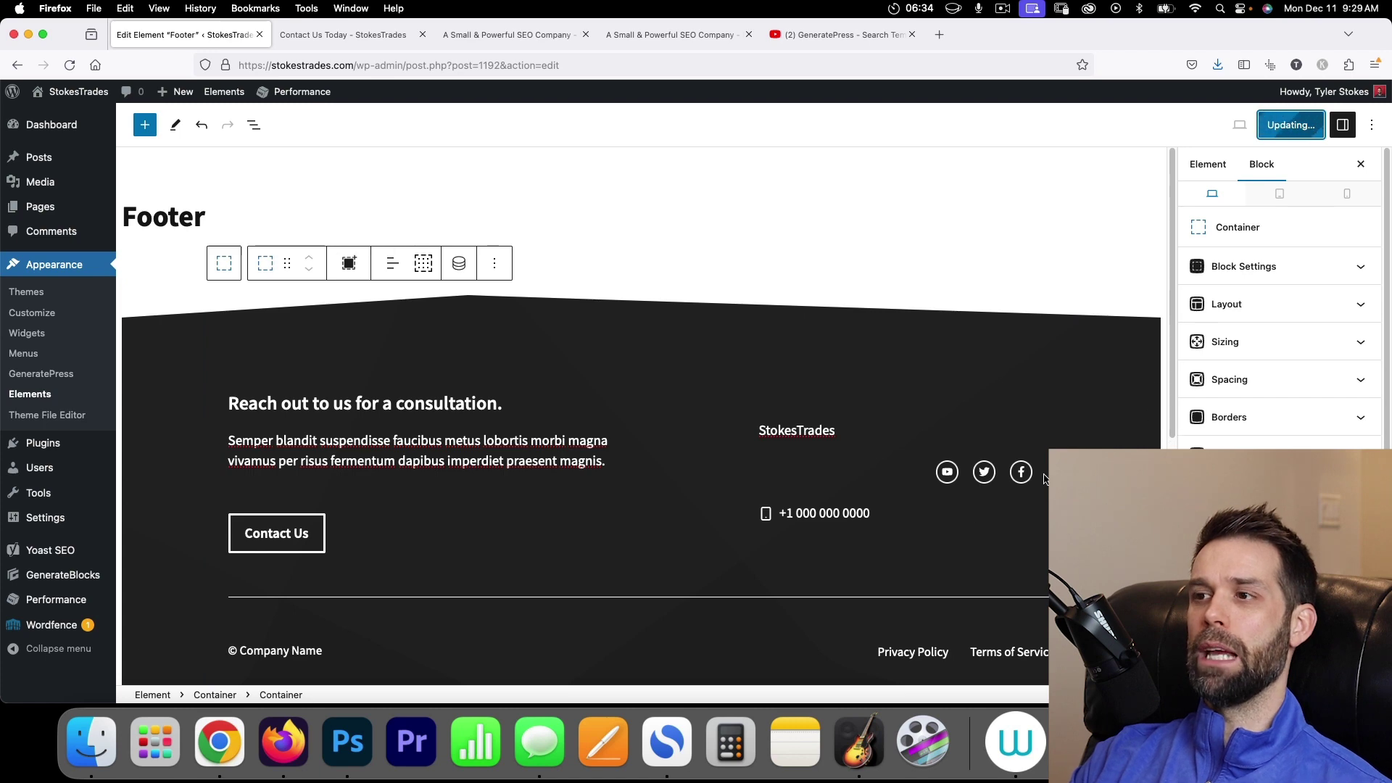
{"action": "left_click", "coordinate": [272, 640]}
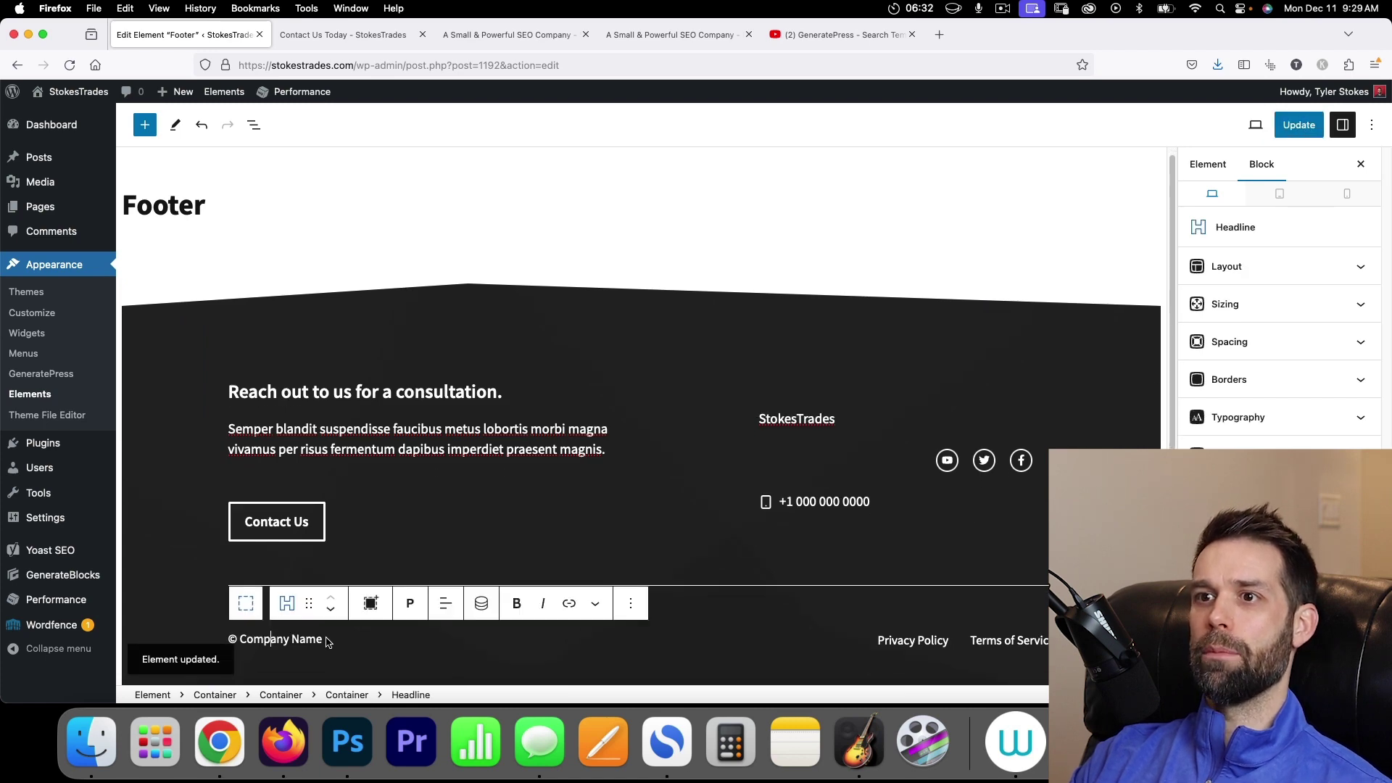
{"action": "left_click_drag", "start_coordinate": [321, 640], "coordinate": [240, 639]}
{"action": "type", "text": "S"}
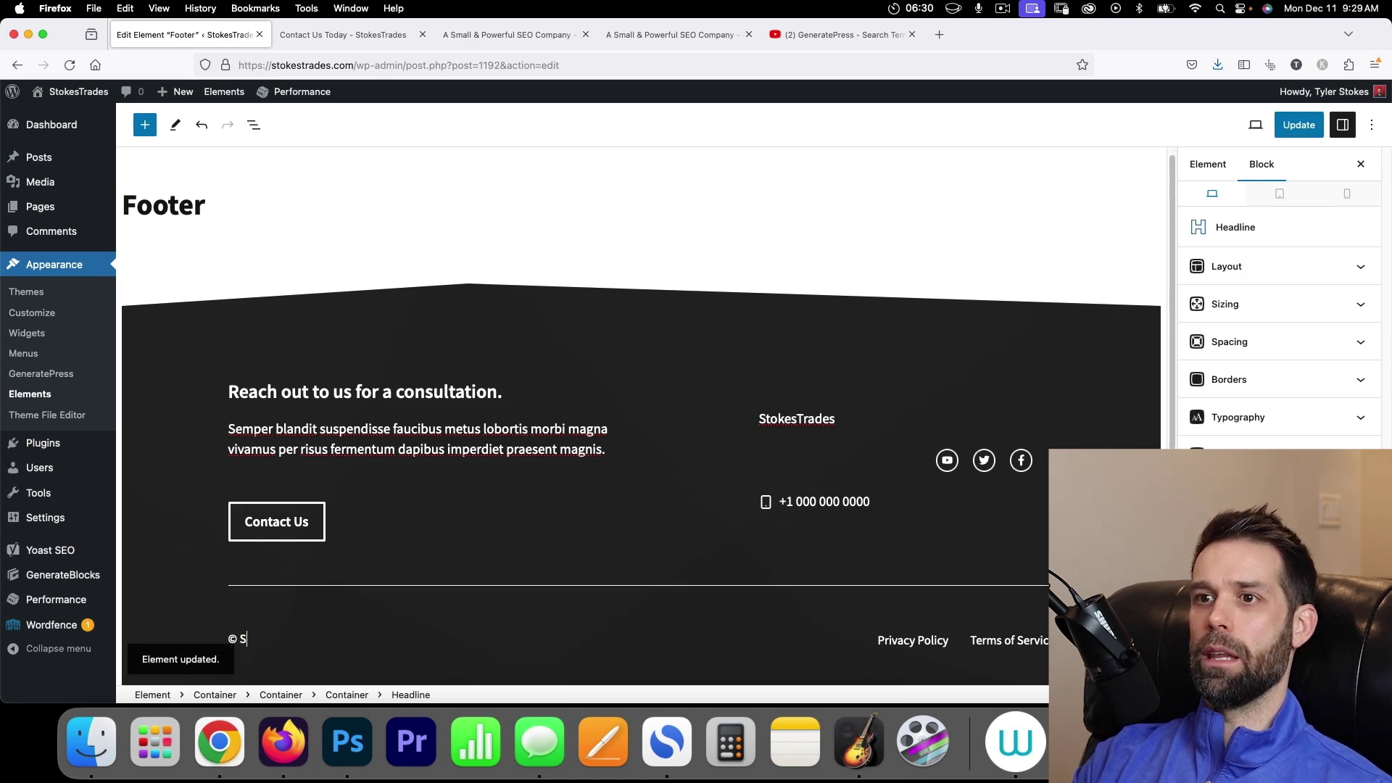
{"action": "type", "text": "tokesTrad"}
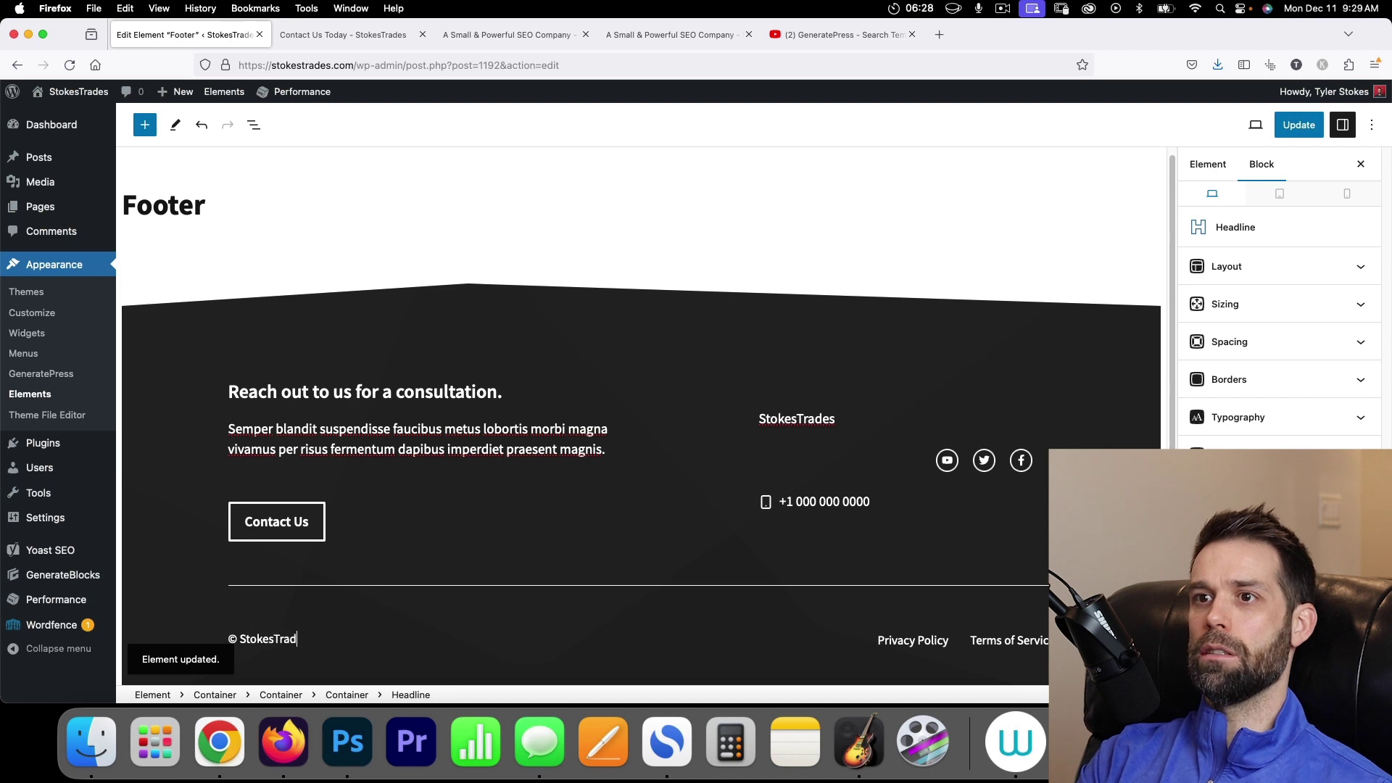
{"action": "type", "text": "es"}
Clear the old link URL from the Contact Us button's link settings.
{"action": "left_click", "coordinate": [402, 531]}
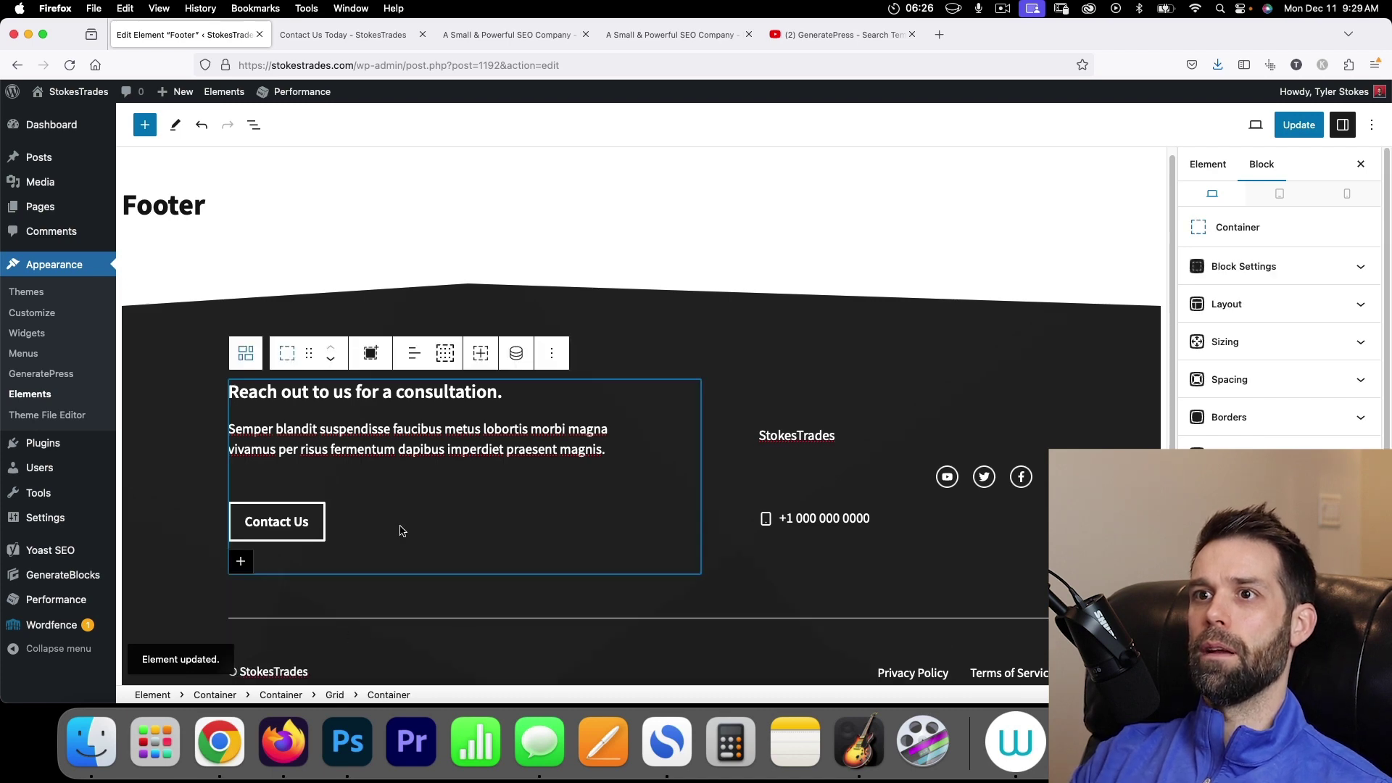
{"action": "left_click", "coordinate": [309, 525]}
{"action": "left_click", "coordinate": [411, 476]}
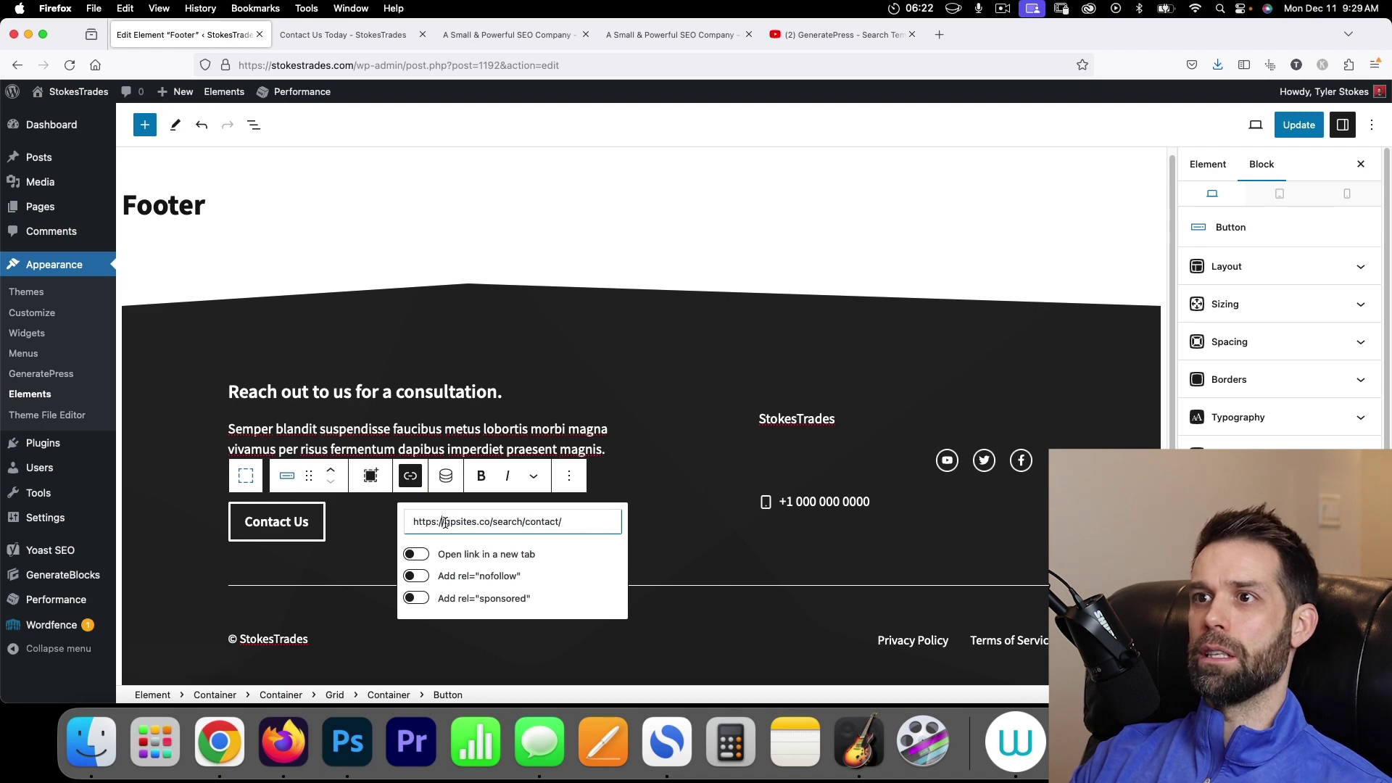
{"action": "left_click_drag", "start_coordinate": [445, 523], "coordinate": [569, 523]}
{"action": "key", "text": "BackSpace"}
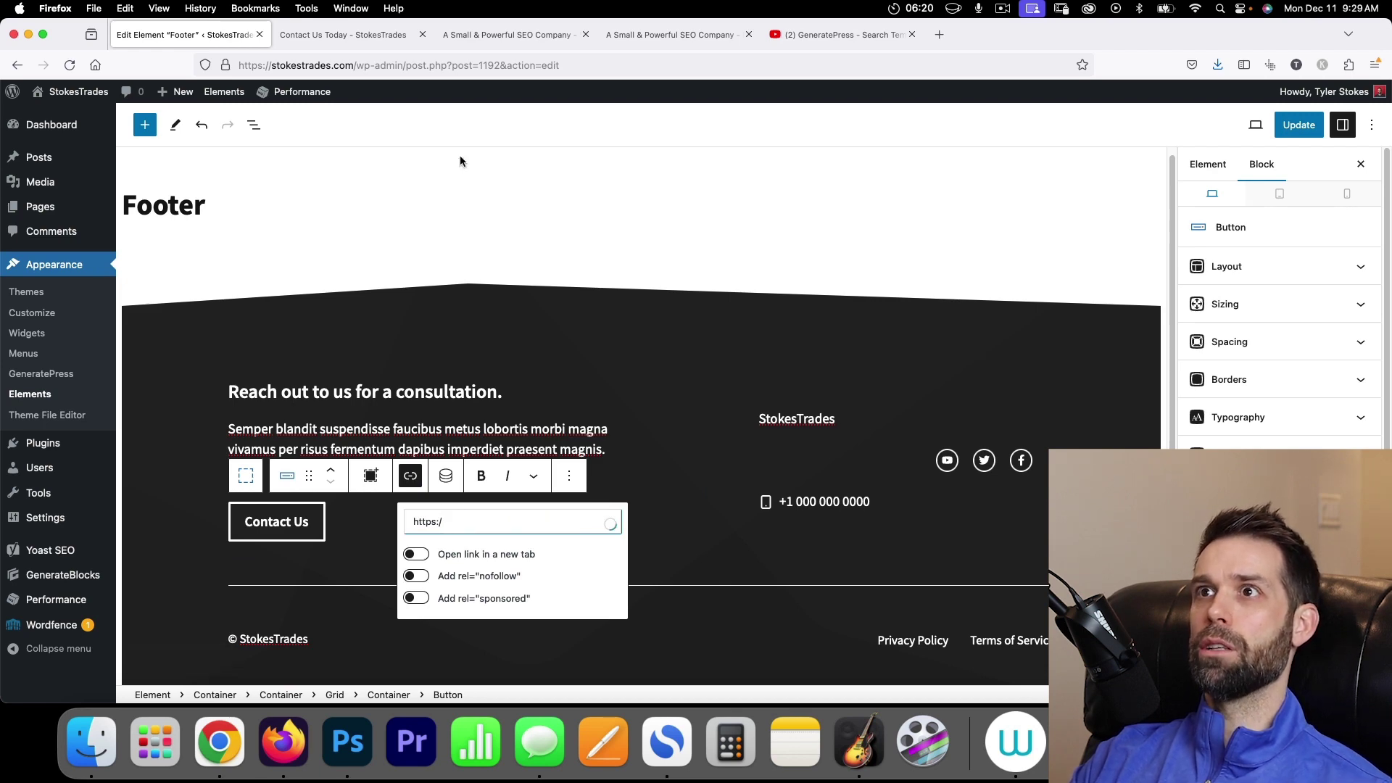
{"action": "left_click", "coordinate": [653, 34]}
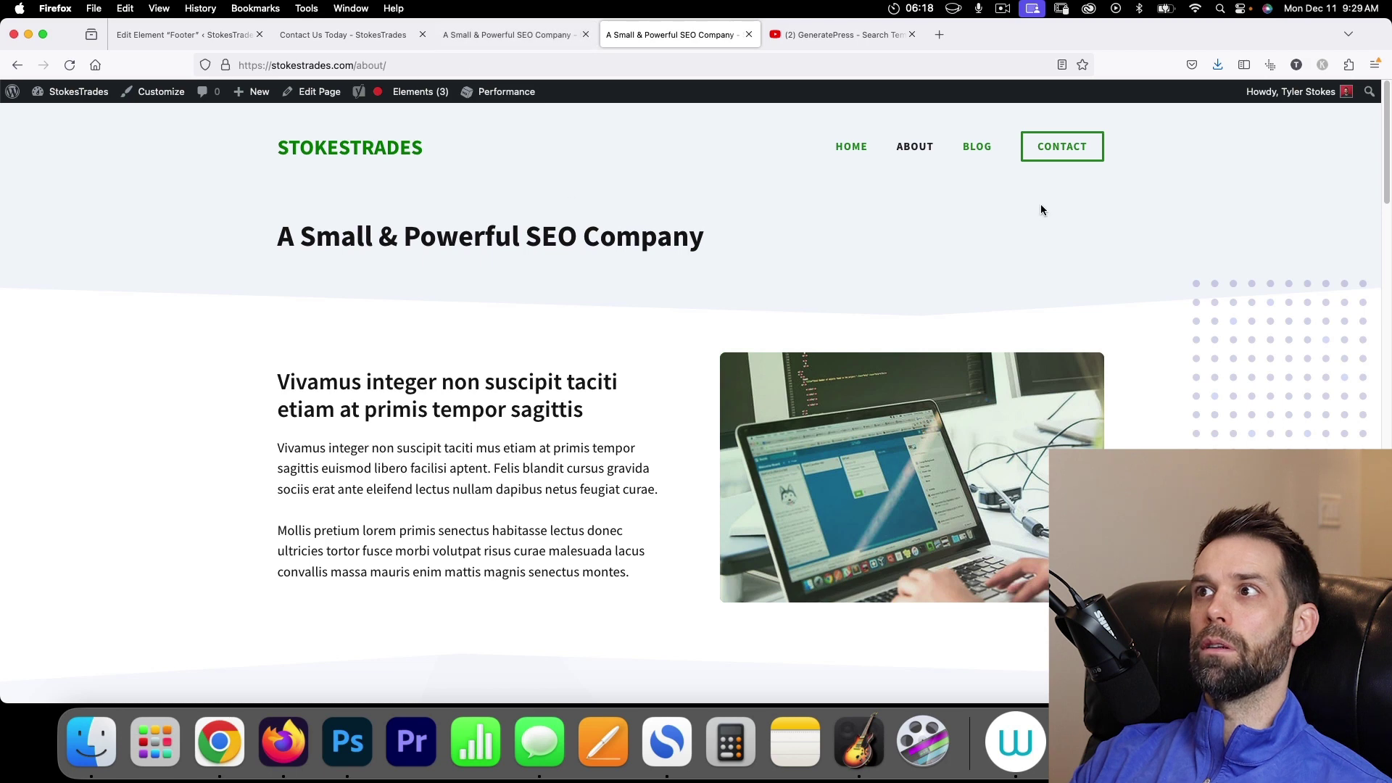
{"action": "left_click", "coordinate": [1060, 148]}
{"action": "left_click", "coordinate": [479, 66]}
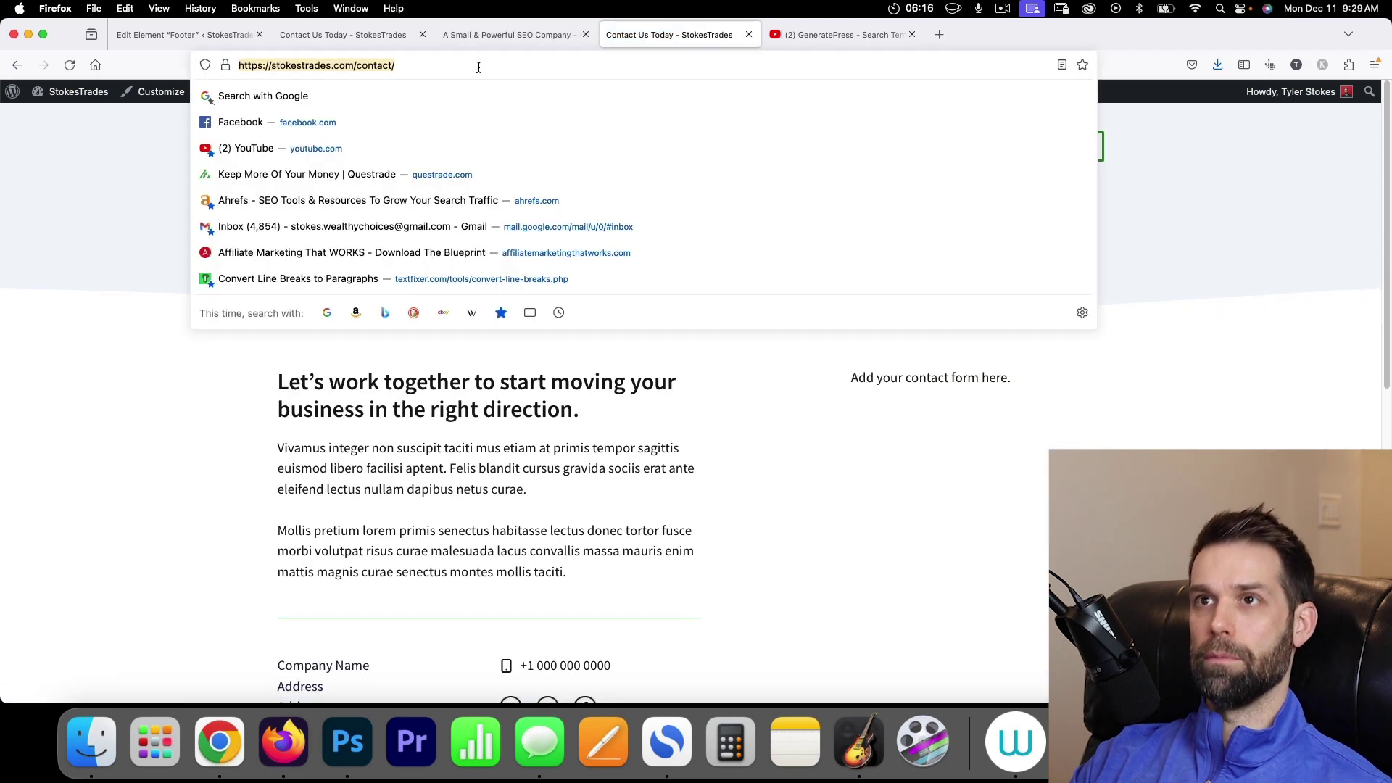
{"action": "left_click", "coordinate": [201, 38]}
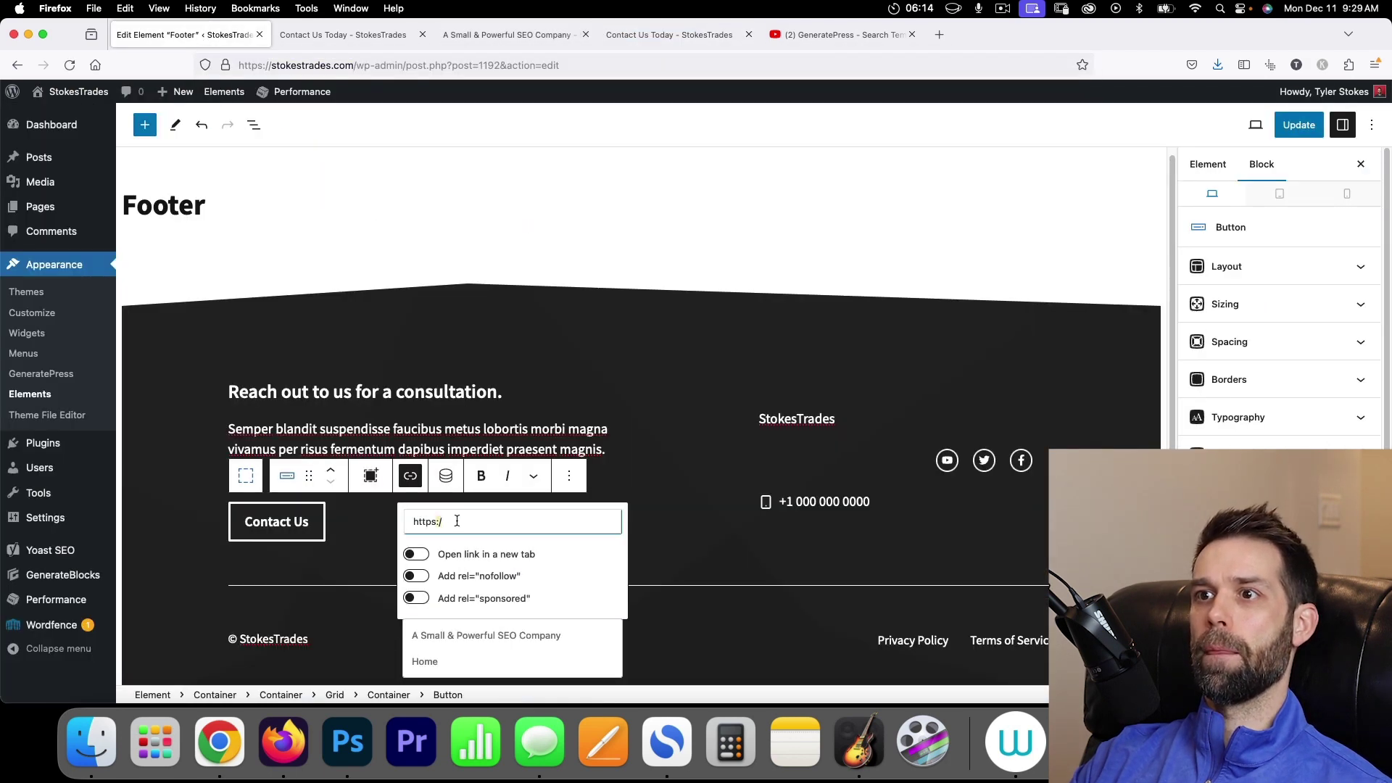
{"action": "type", "text": "https://stokestrades.com/contact-us/"}
{"action": "left_click", "coordinate": [648, 536]}
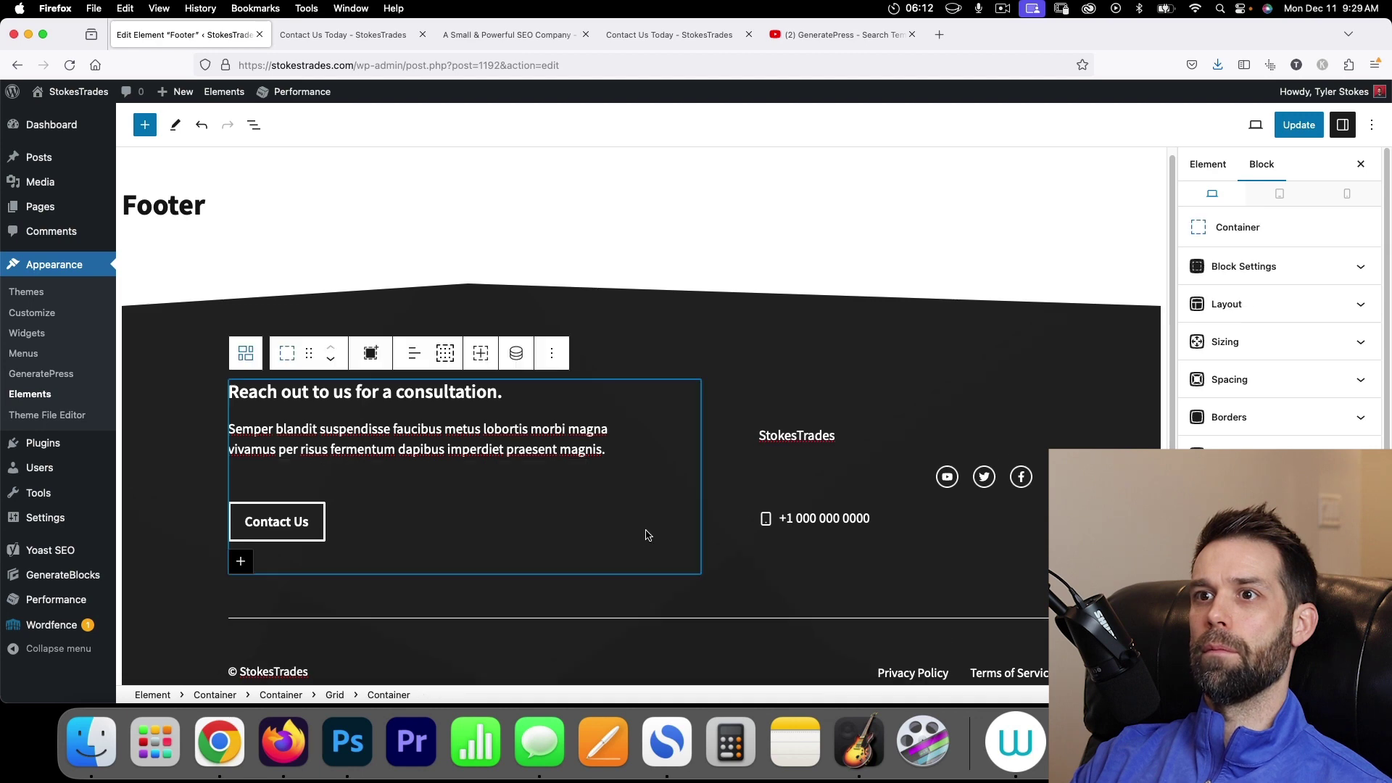
{"action": "left_click", "coordinate": [1313, 126]}
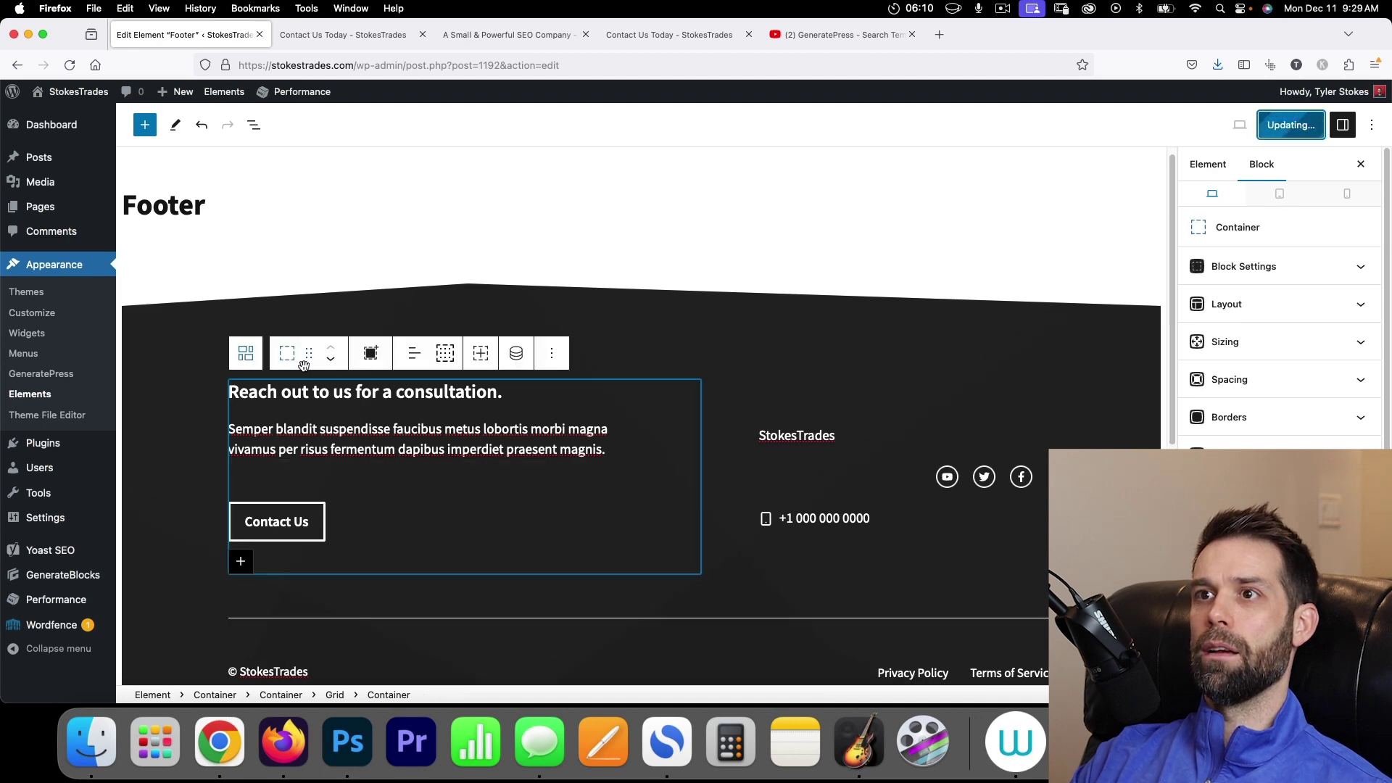
{"action": "left_click", "coordinate": [681, 357]}
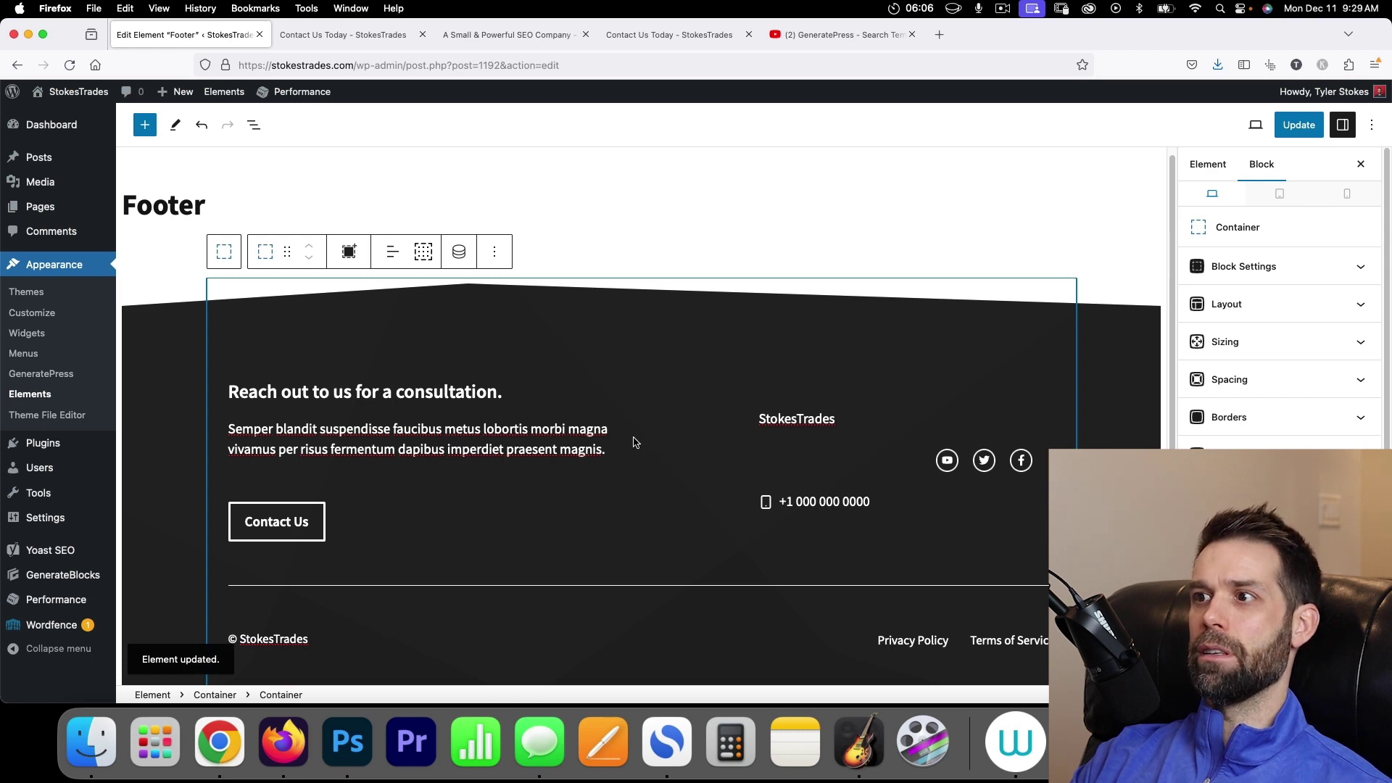
Inspect the footer's Privacy Policy and Terms buttons, update the Footer element, and view live Contact Us Today.
{"action": "left_click", "coordinate": [933, 638]}
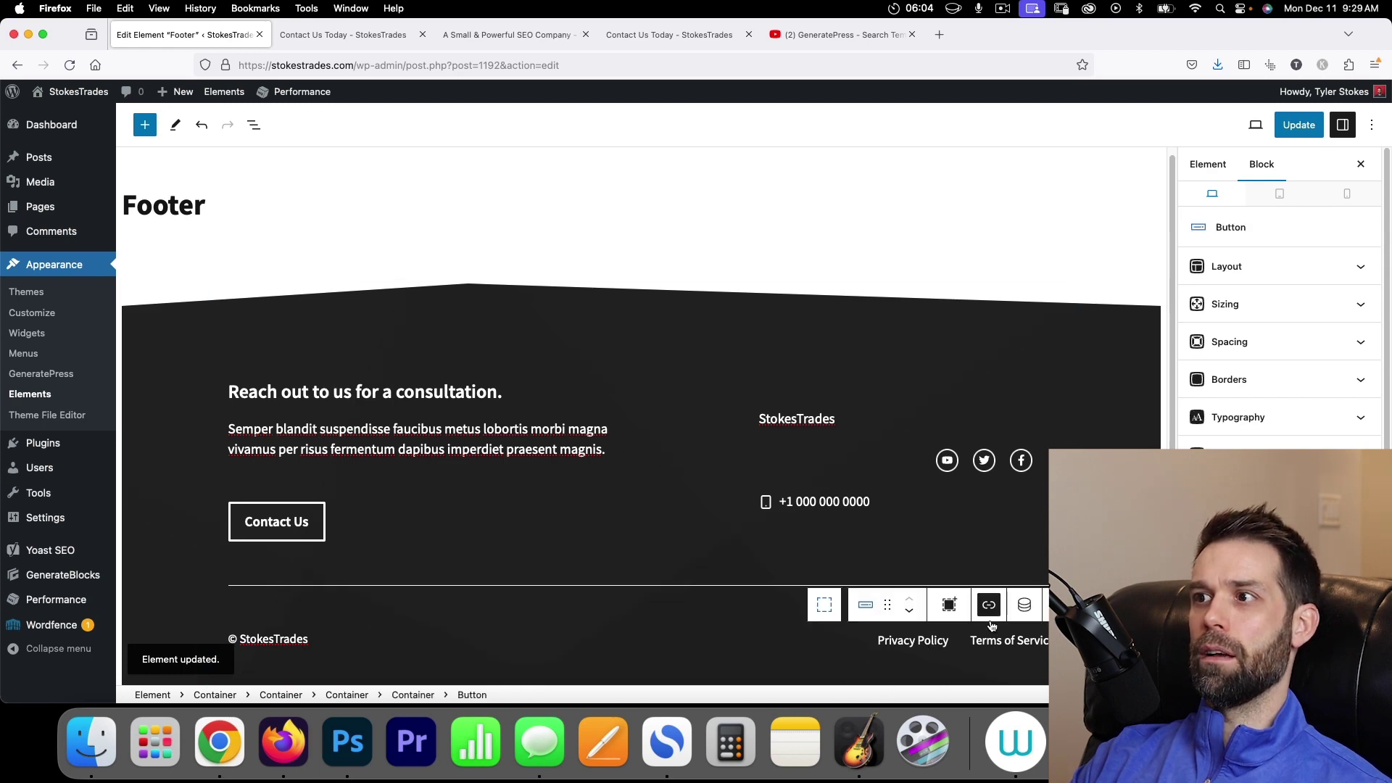
{"action": "left_click", "coordinate": [905, 647]}
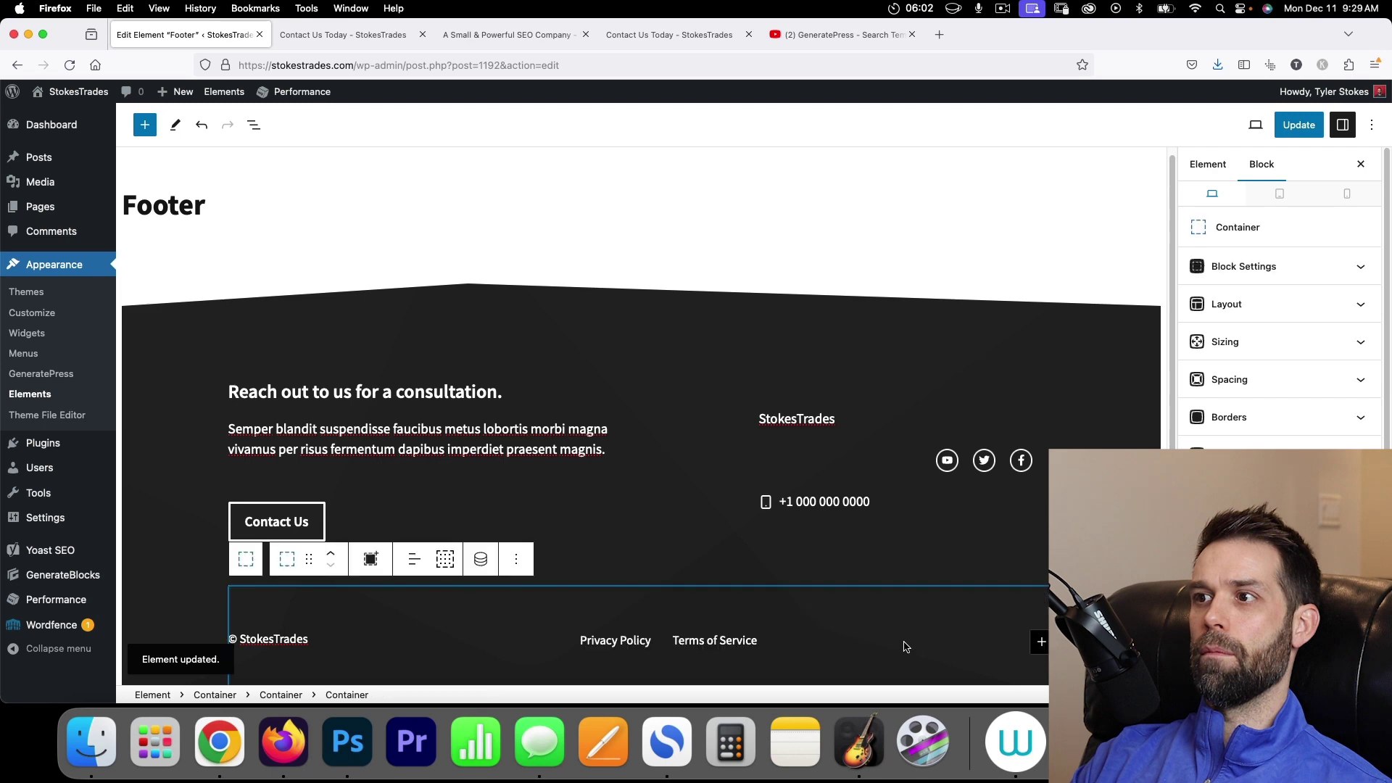
{"action": "left_click", "coordinate": [731, 638]}
{"action": "left_click", "coordinate": [905, 634]}
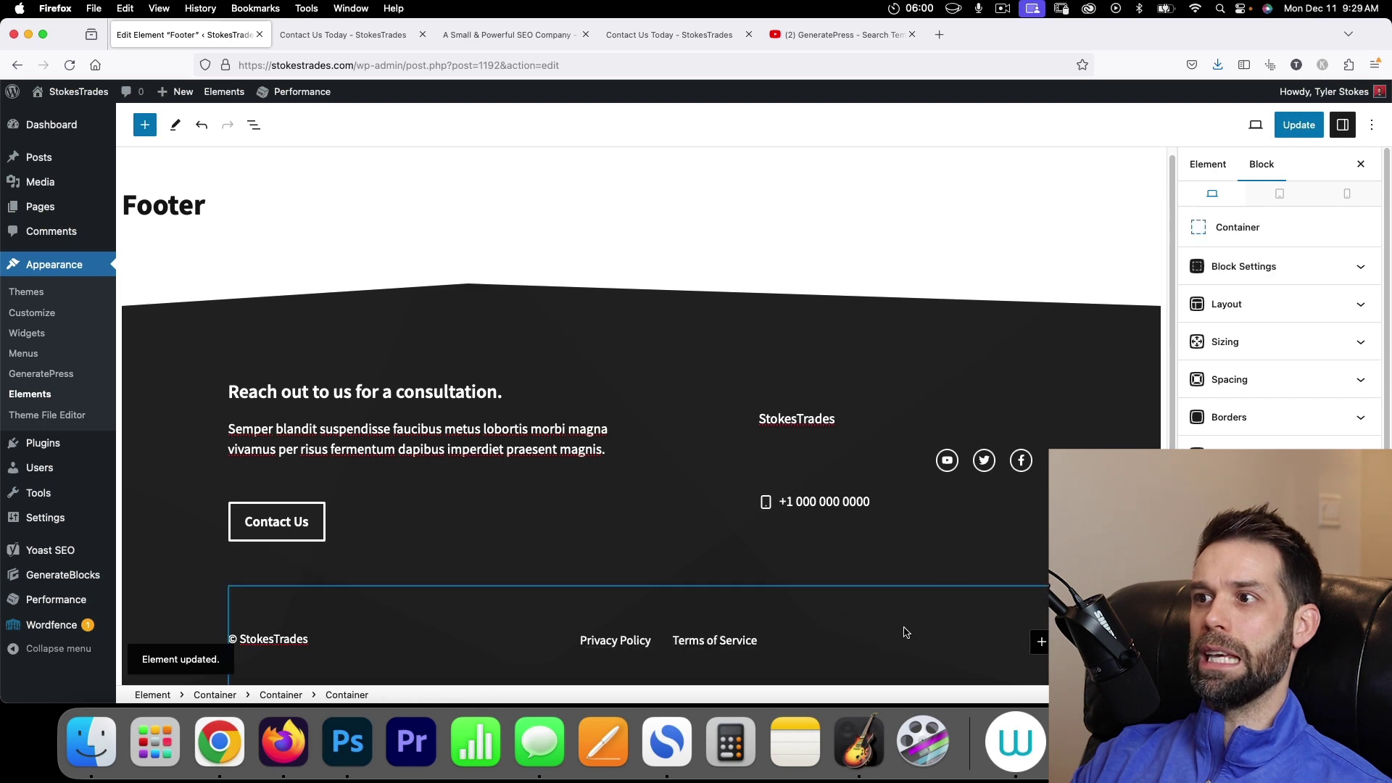
{"action": "left_click", "coordinate": [886, 540]}
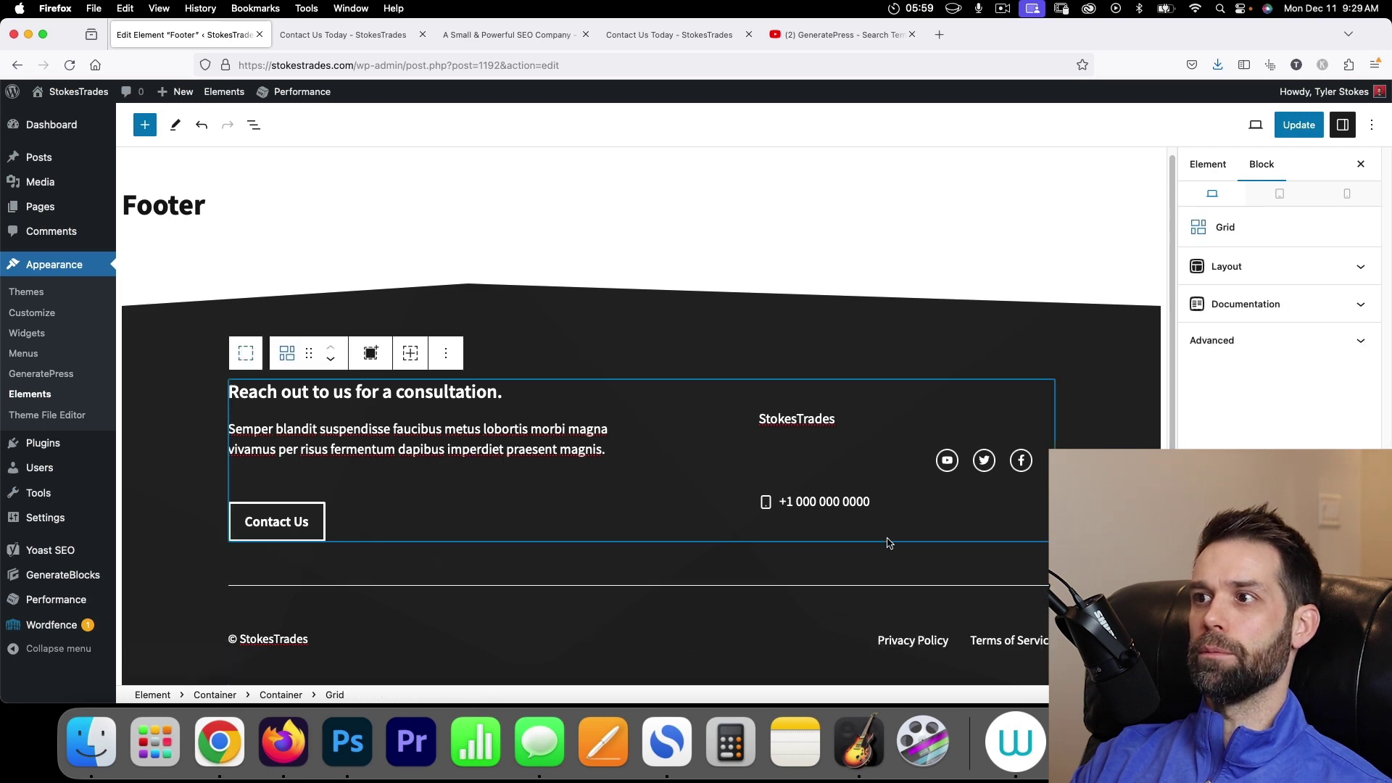
{"action": "left_click", "coordinate": [929, 642]}
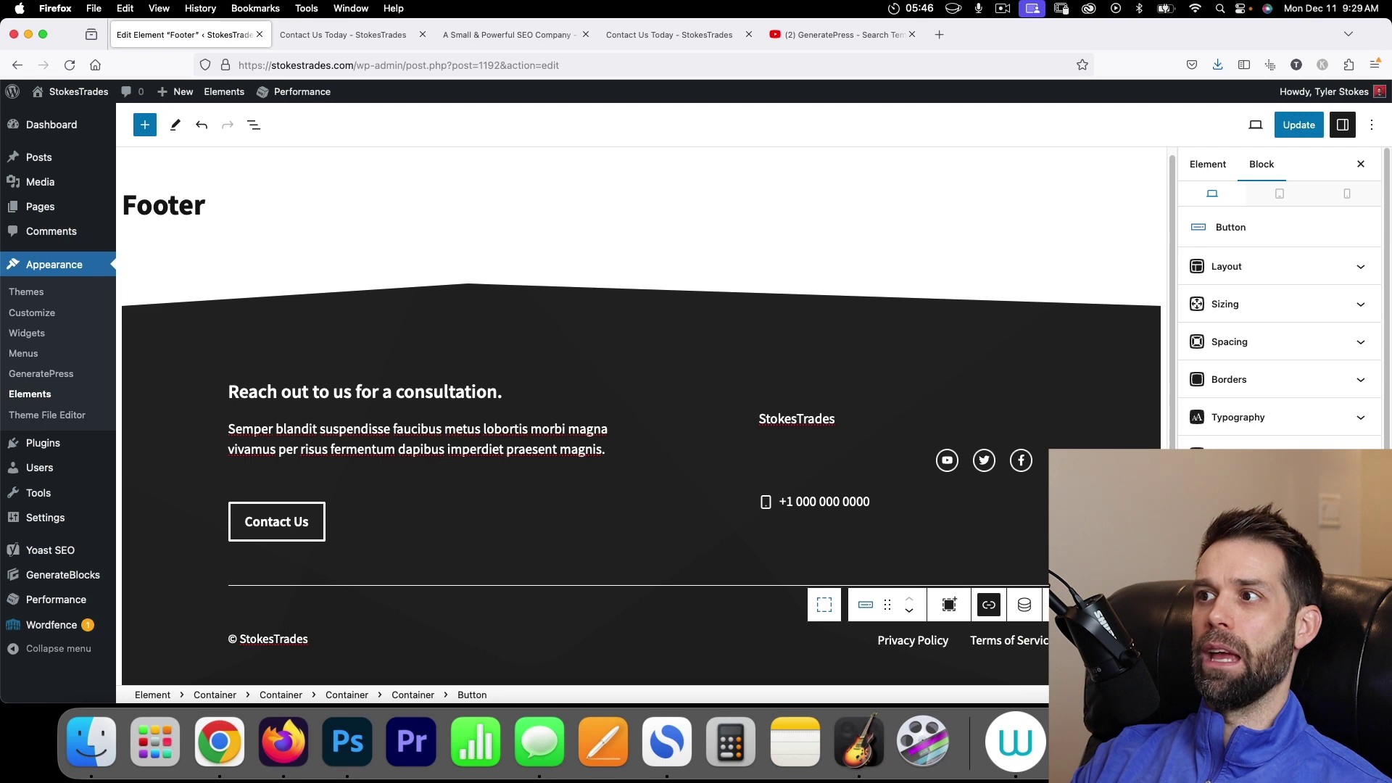
{"action": "left_click", "coordinate": [500, 453]}
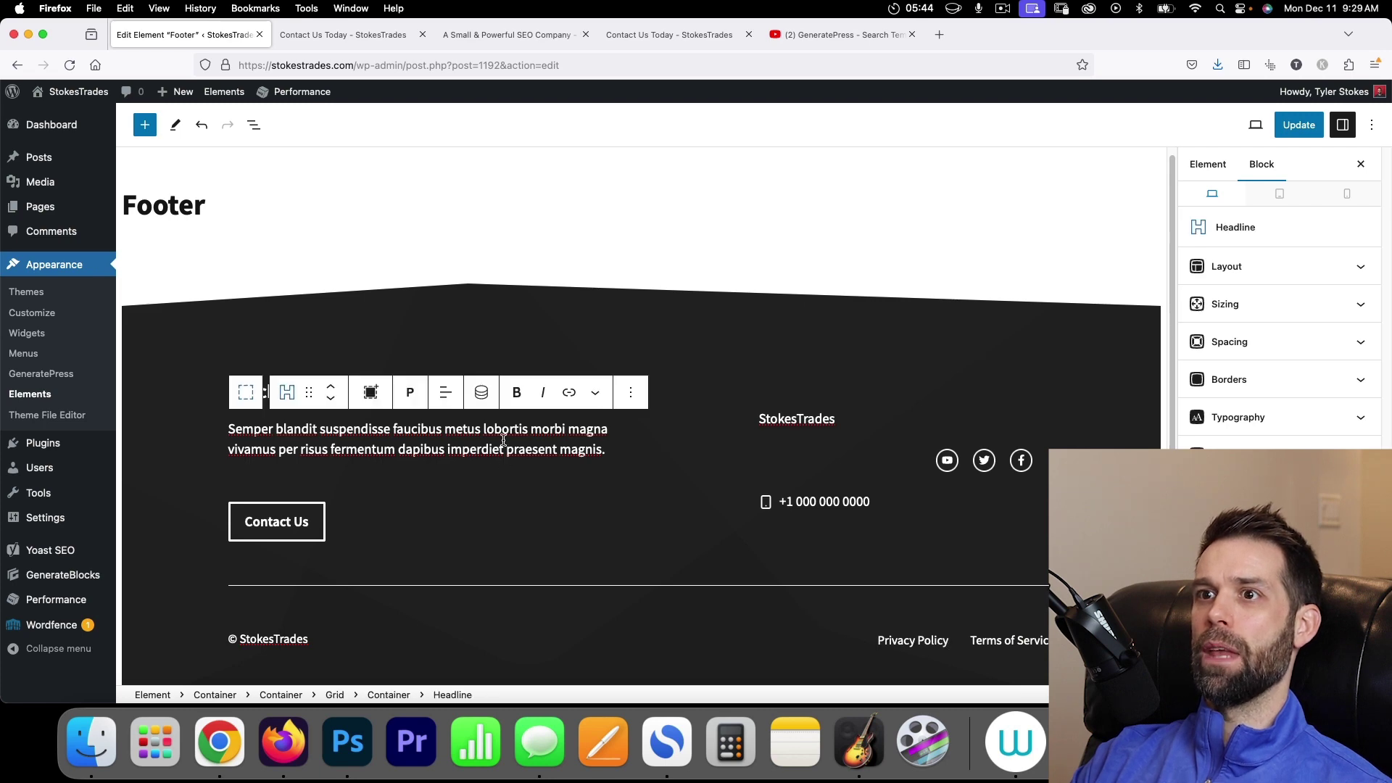
{"action": "left_click", "coordinate": [392, 321]}
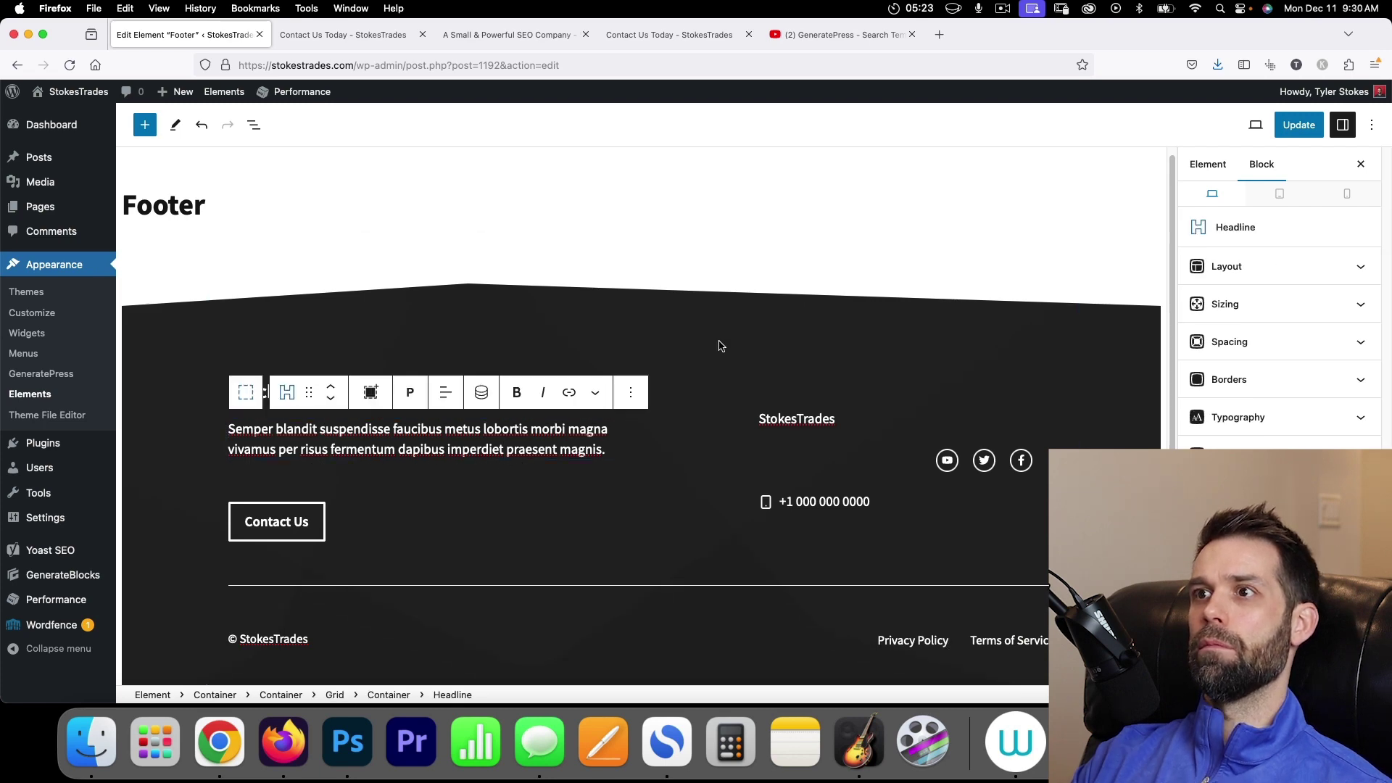
{"action": "left_click", "coordinate": [720, 346]}
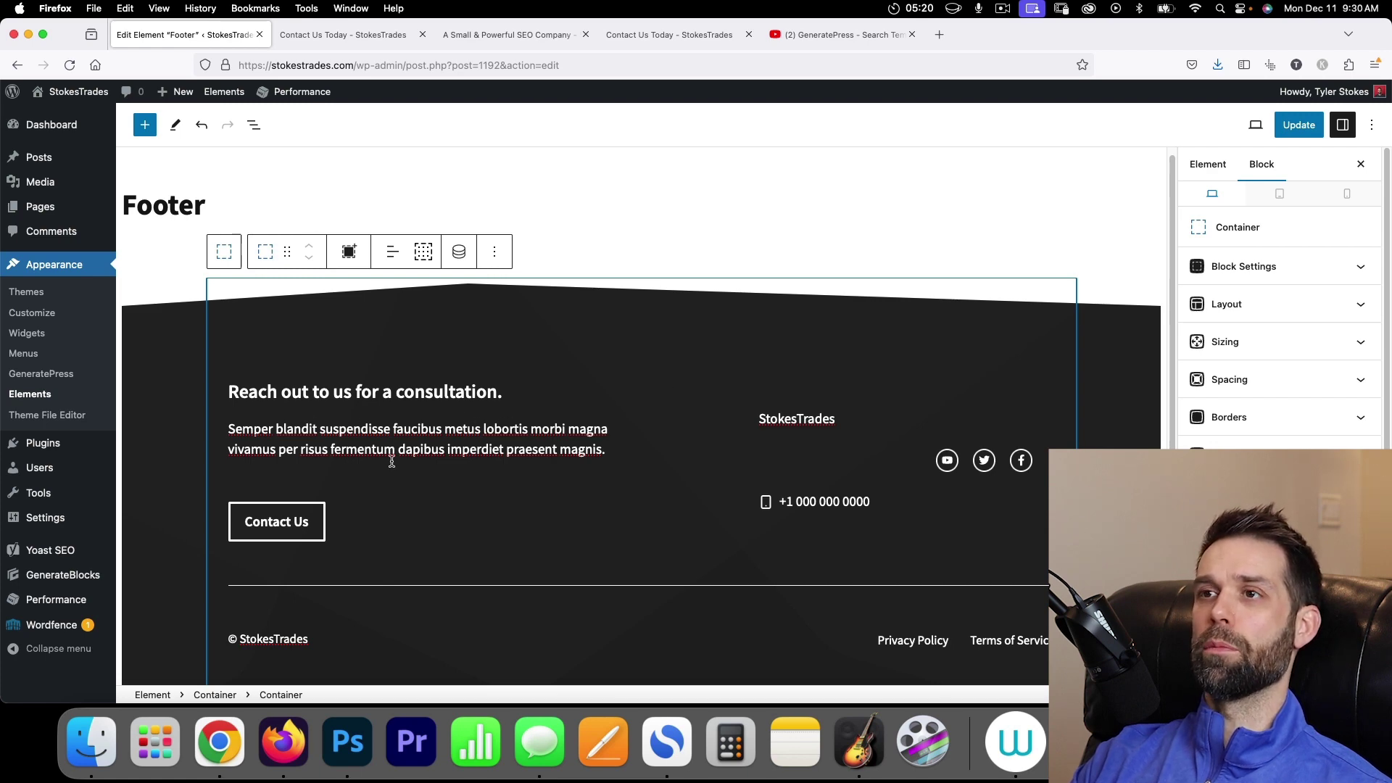
{"action": "left_click", "coordinate": [1306, 128]}
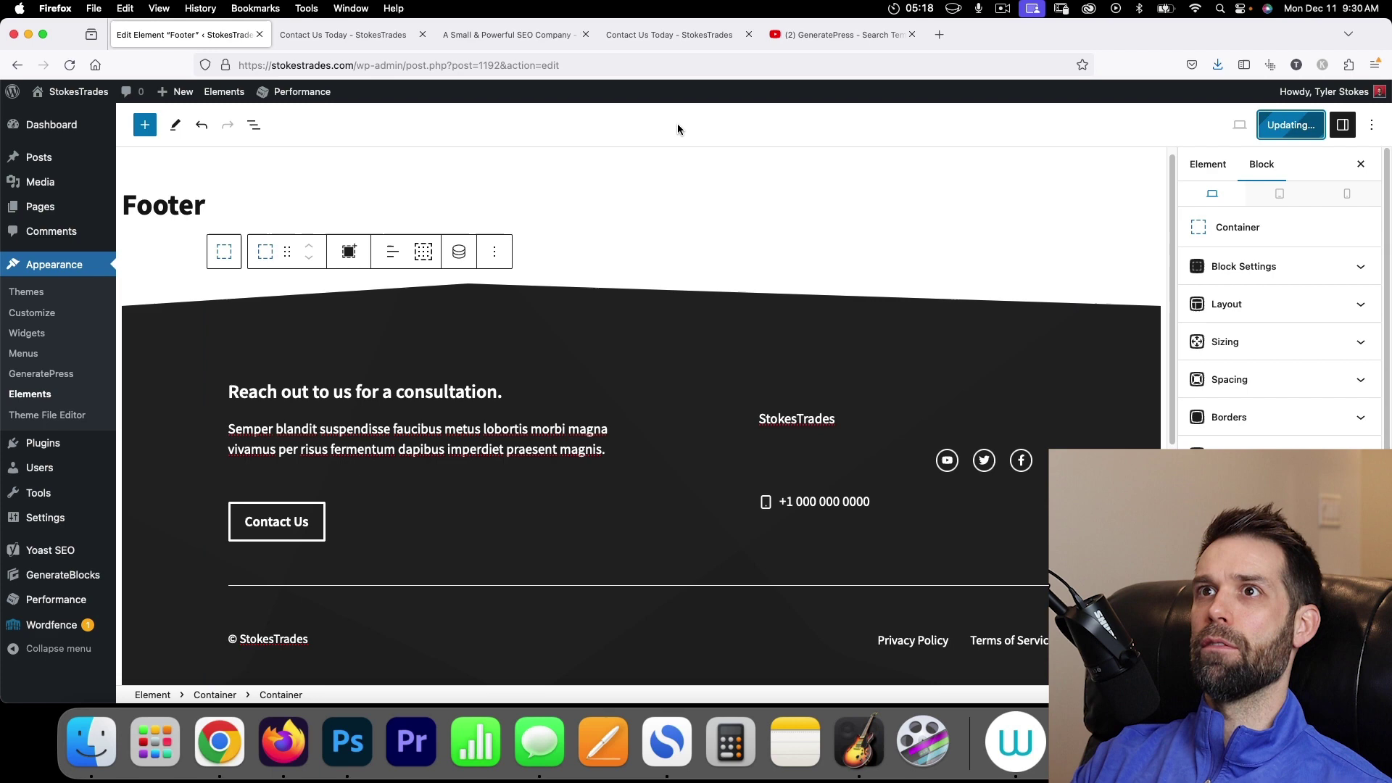
{"action": "left_click", "coordinate": [363, 35]}
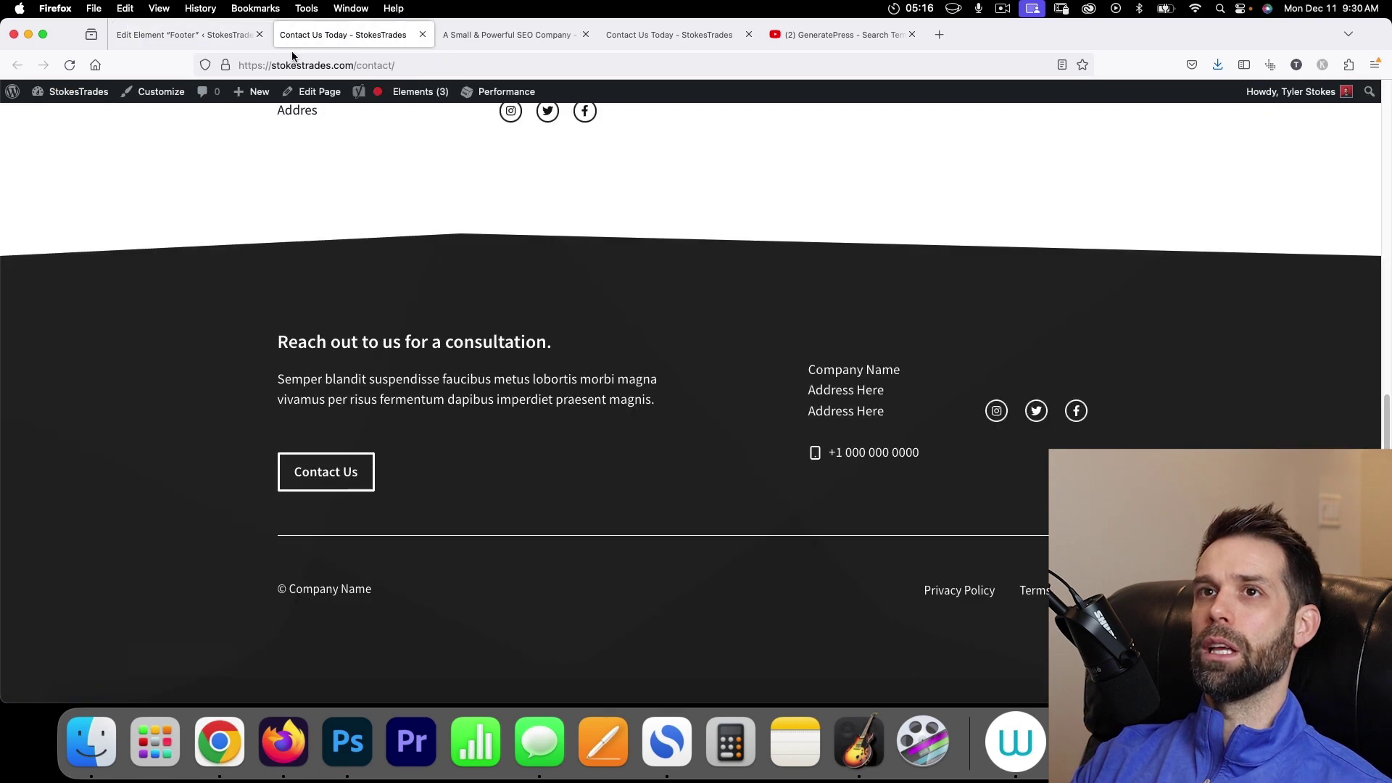
Reload the live site and follow the new footer's Contact Us link to the contact page.
{"action": "left_click", "coordinate": [70, 65]}
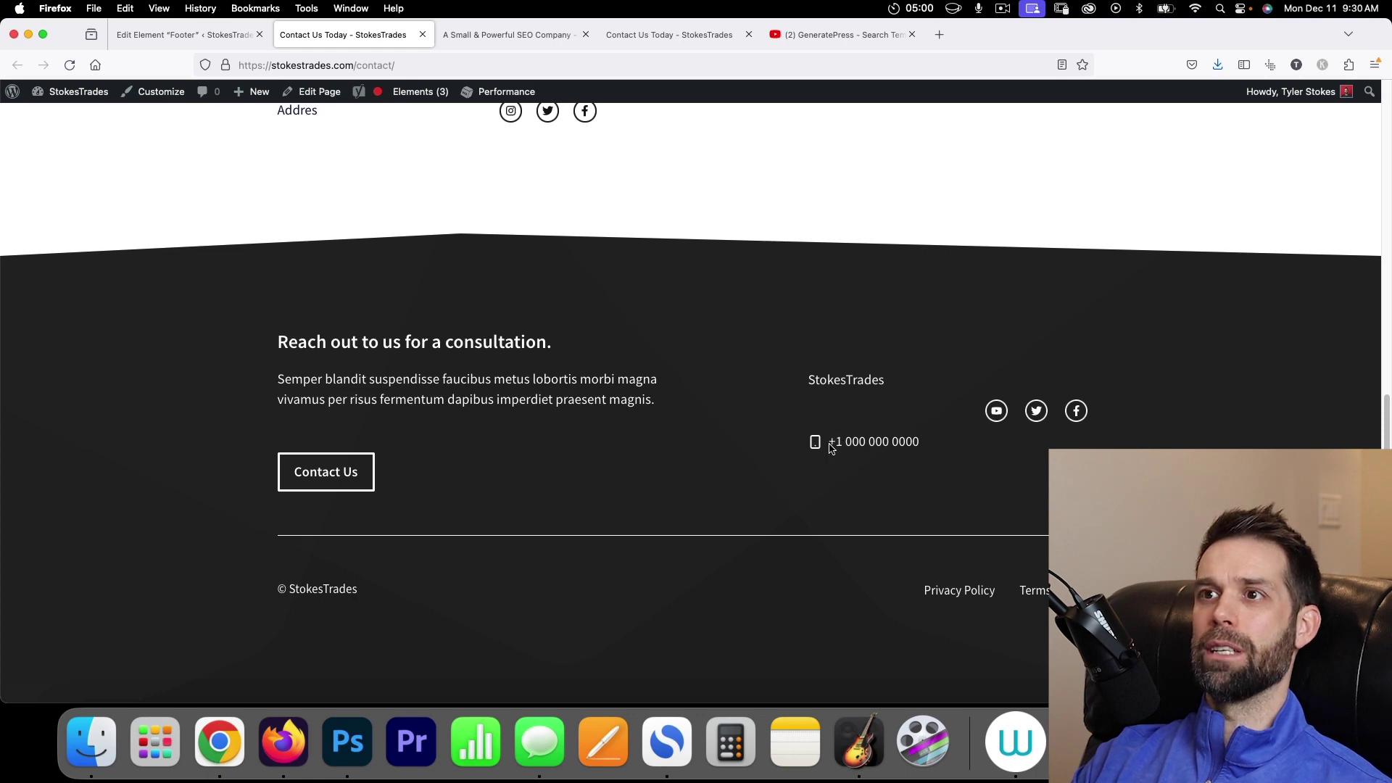
{"action": "left_click", "coordinate": [345, 480]}
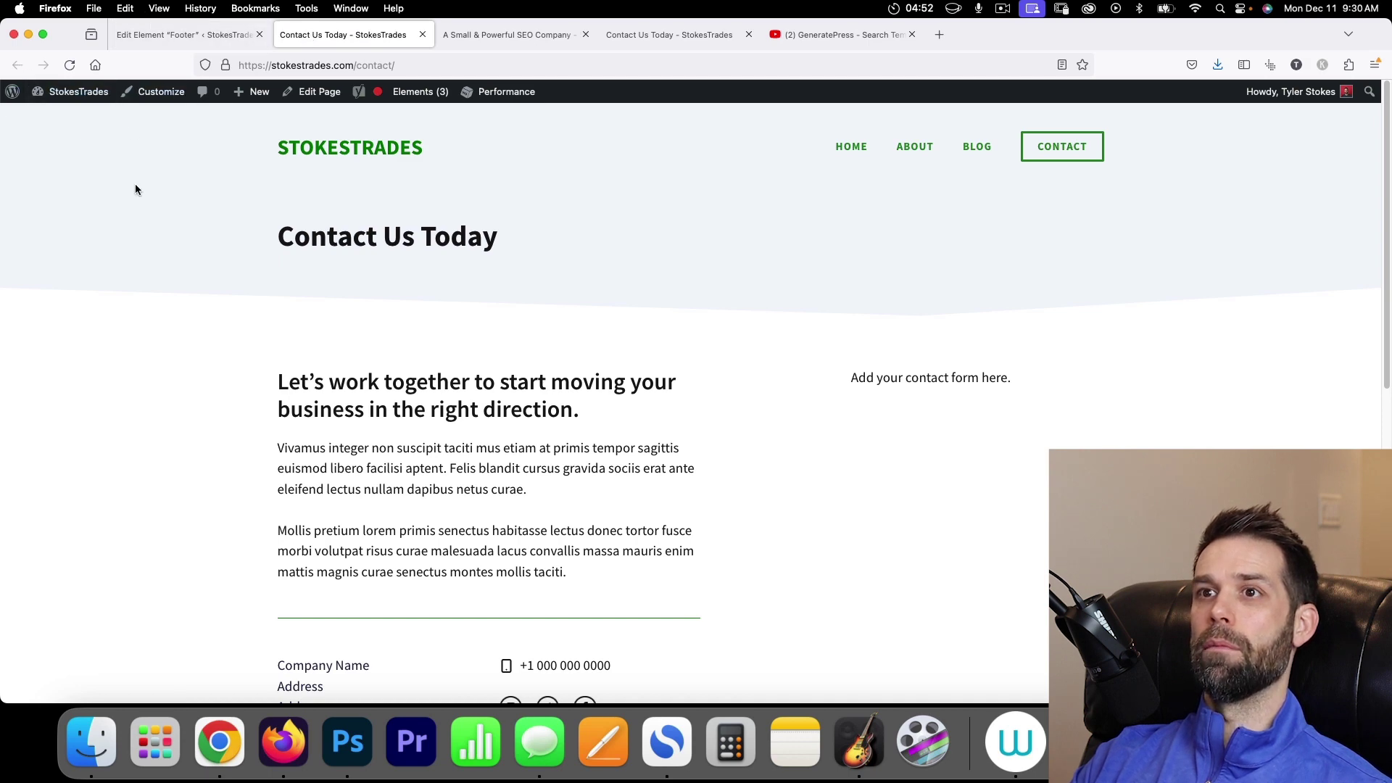
{"action": "left_click", "coordinate": [437, 63]}
{"action": "left_click", "coordinate": [444, 60]}
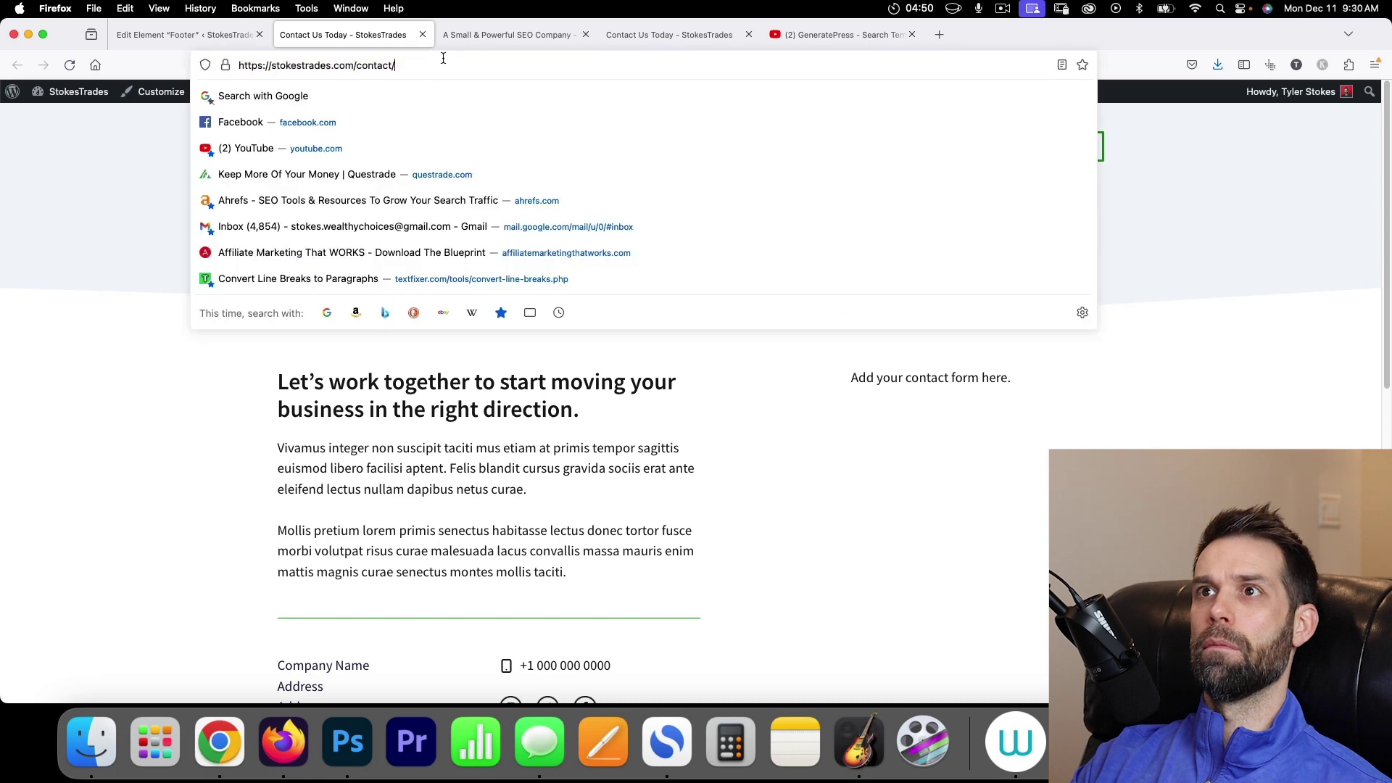
{"action": "left_click", "coordinate": [80, 414]}
{"action": "scroll", "coordinate": [427, 446], "scroll_direction": "down", "scroll_amount": 8}
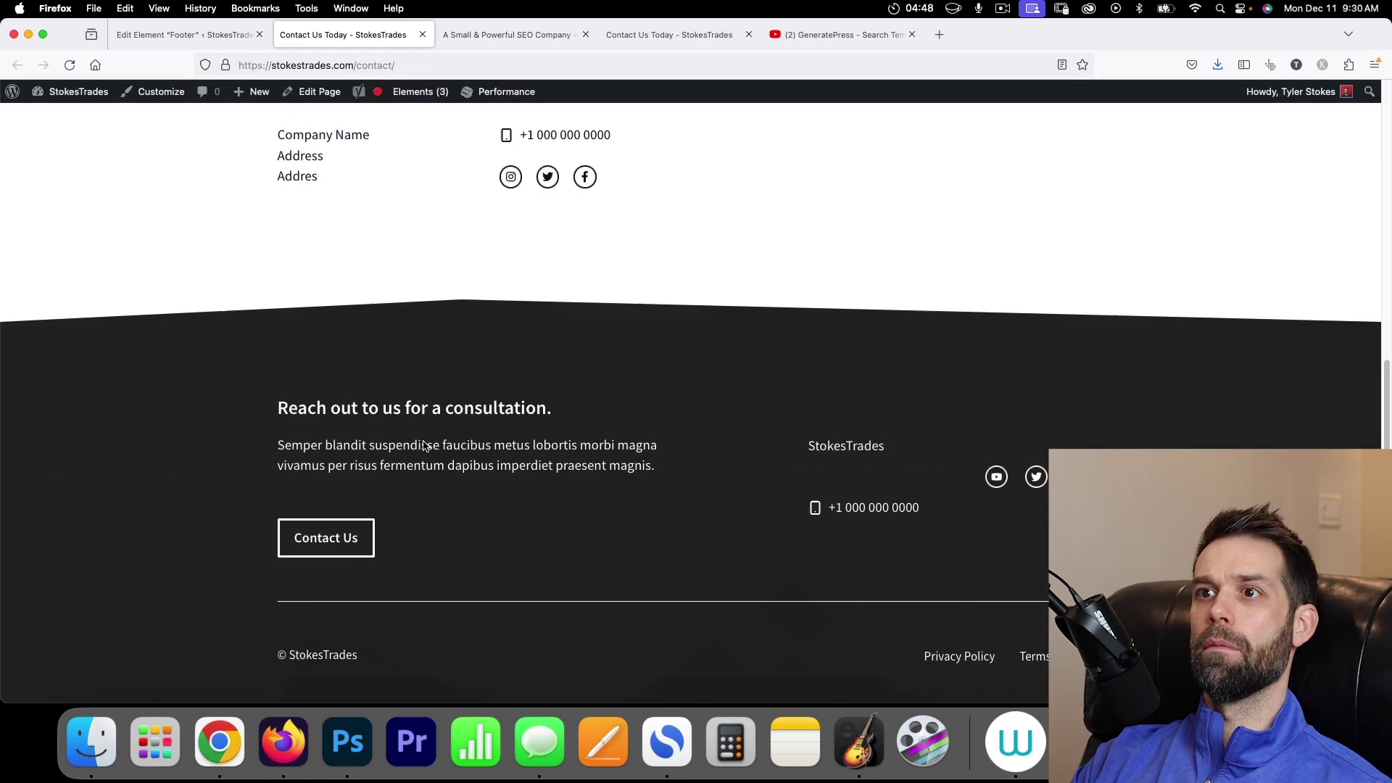
{"action": "scroll", "coordinate": [357, 454], "scroll_direction": "up", "scroll_amount": 10}
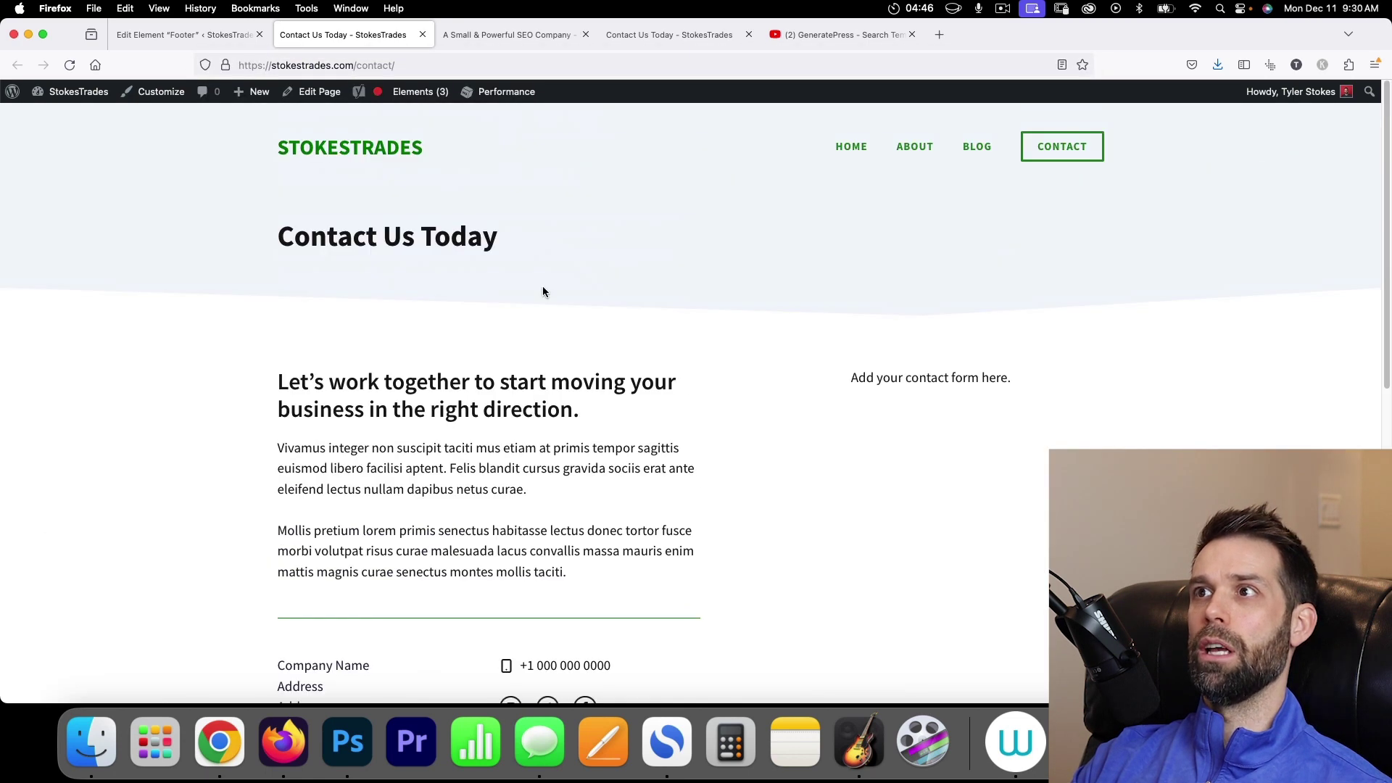
Retest the footer contact link from the StokesTrades homepage, then return to the admin Dashboard.
{"action": "left_click", "coordinate": [853, 146]}
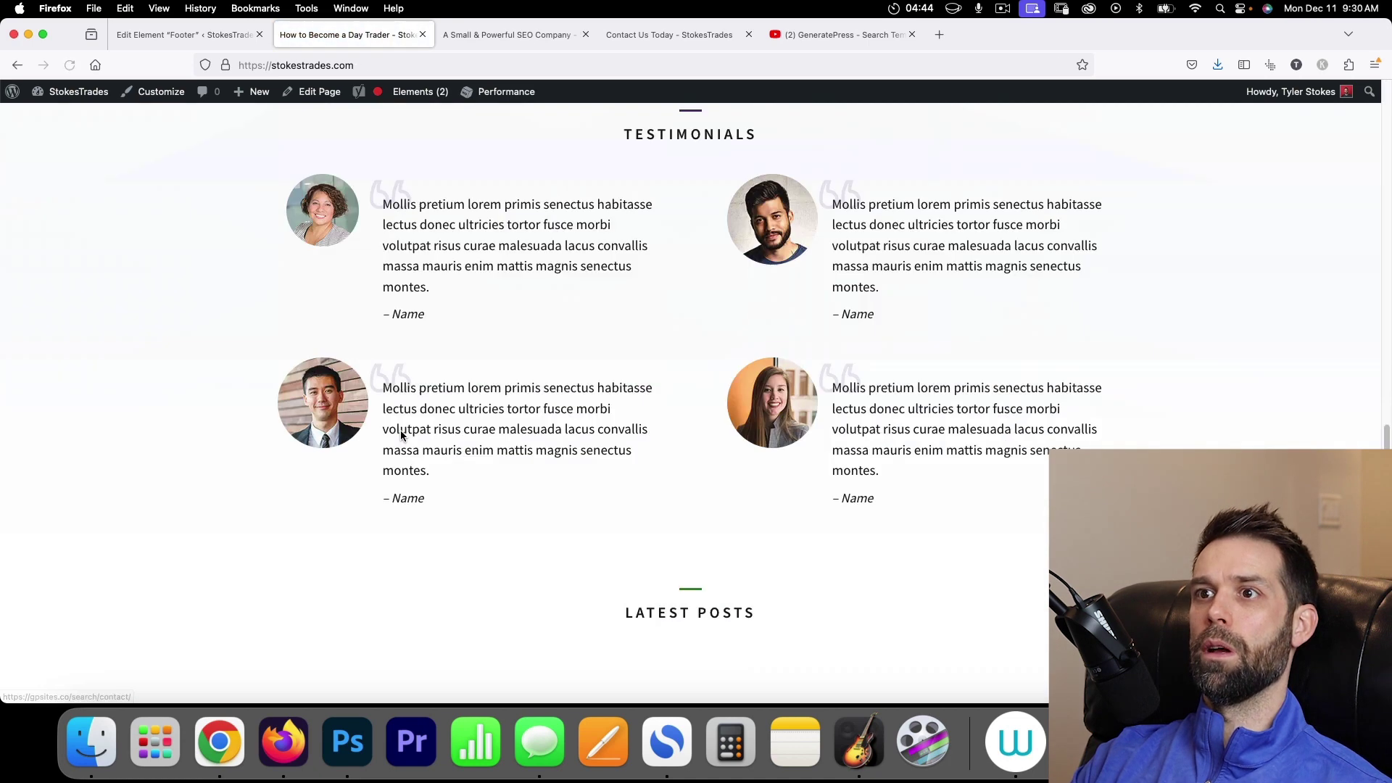
{"action": "scroll", "coordinate": [342, 481], "scroll_direction": "down", "scroll_amount": 5}
{"action": "left_click", "coordinate": [326, 472]}
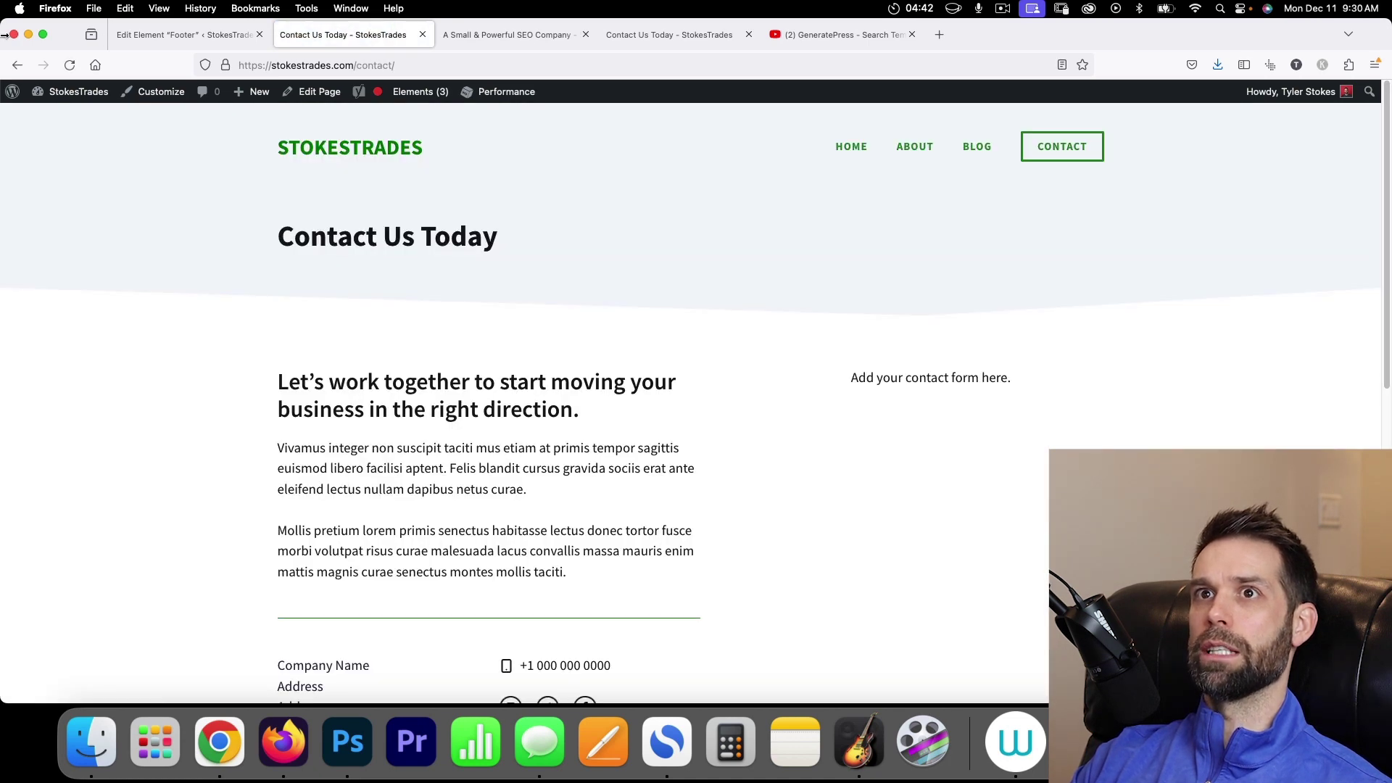
{"action": "left_click", "coordinate": [17, 65]}
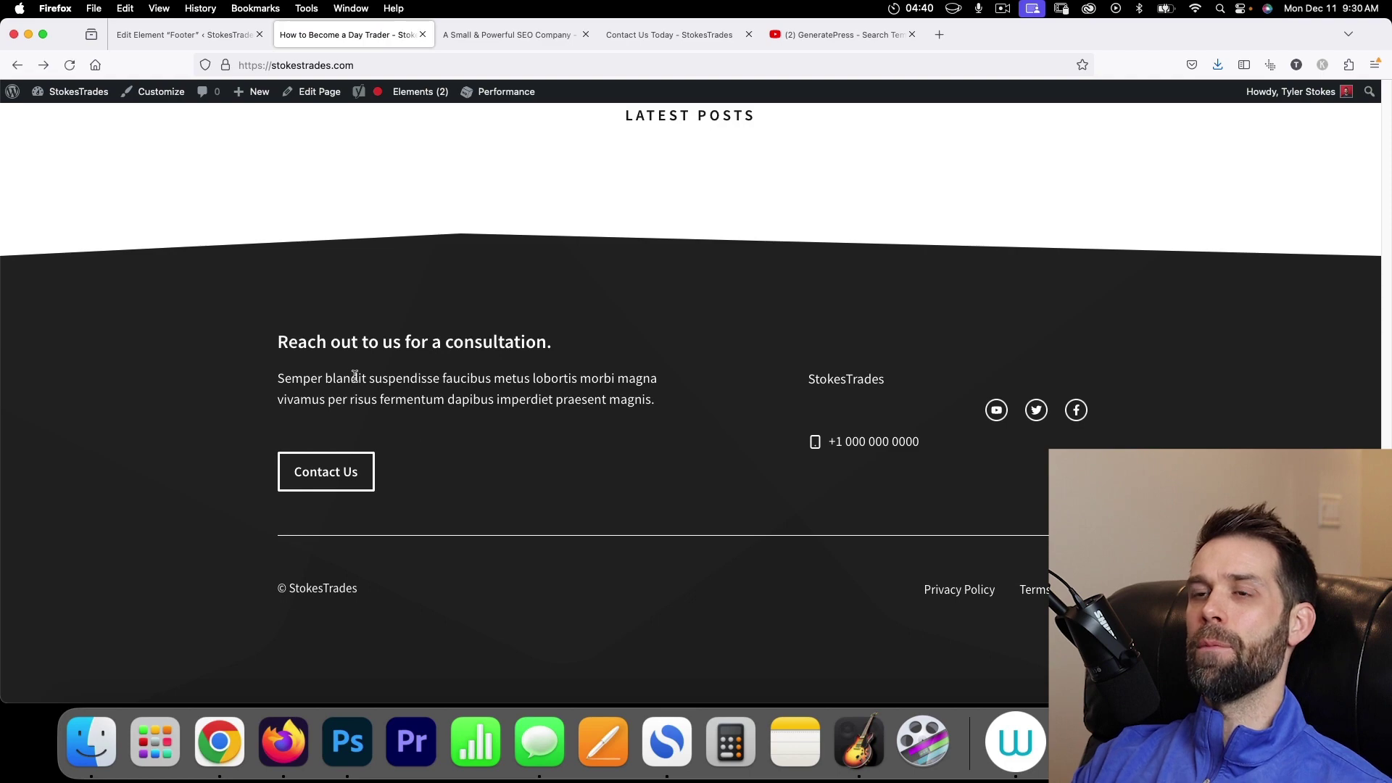
{"action": "scroll", "coordinate": [520, 367], "scroll_direction": "up", "scroll_amount": 3}
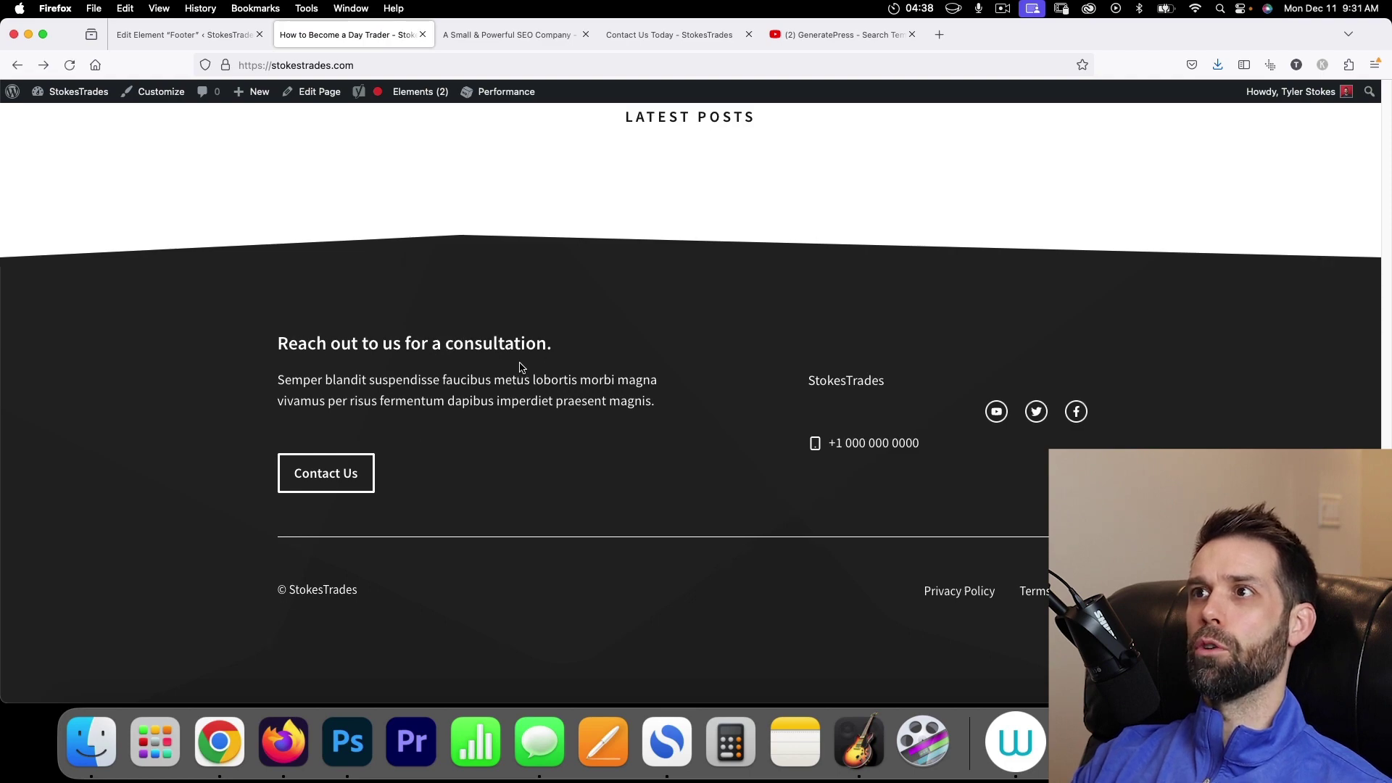
{"action": "scroll", "coordinate": [520, 370], "scroll_direction": "up", "scroll_amount": 15}
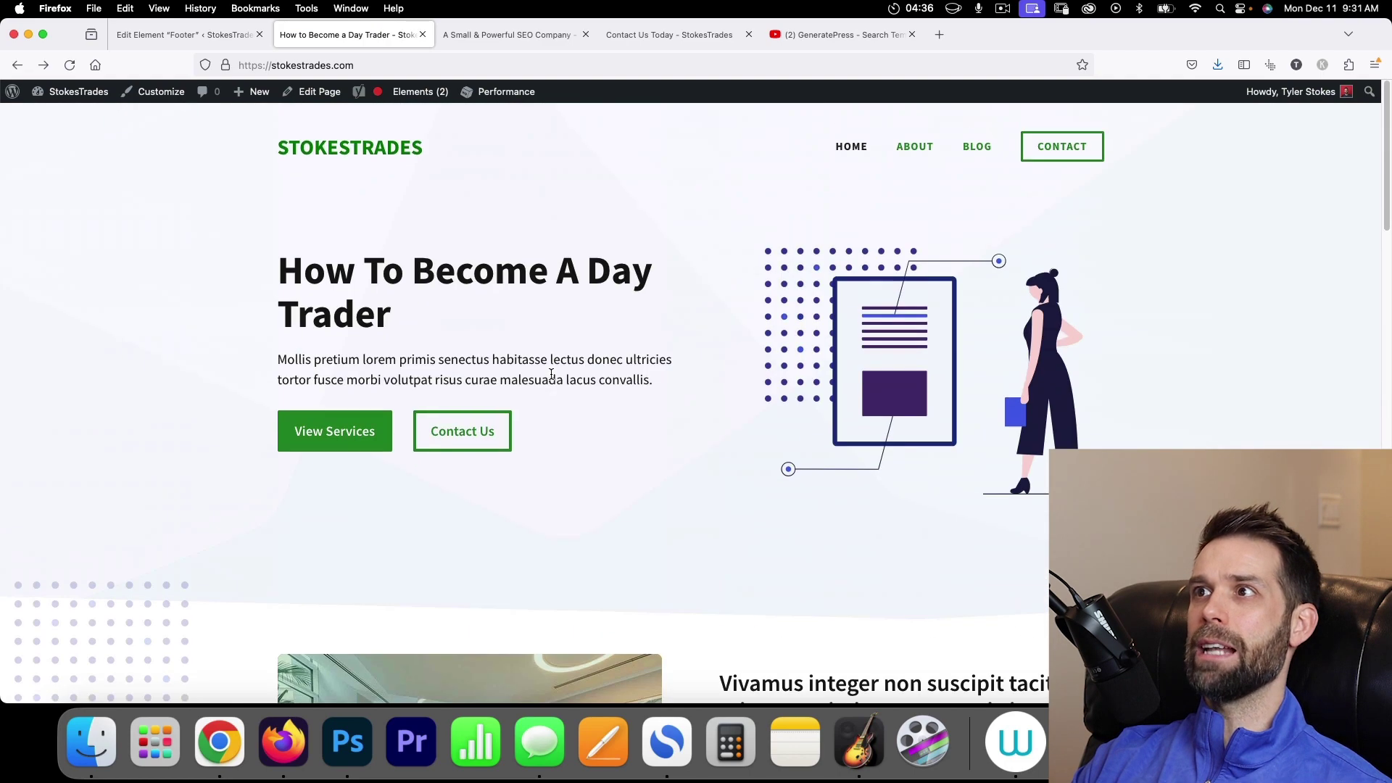
{"action": "scroll", "coordinate": [920, 139], "scroll_direction": "down", "scroll_amount": 1}
{"action": "scroll", "coordinate": [919, 140], "scroll_direction": "up", "scroll_amount": 1}
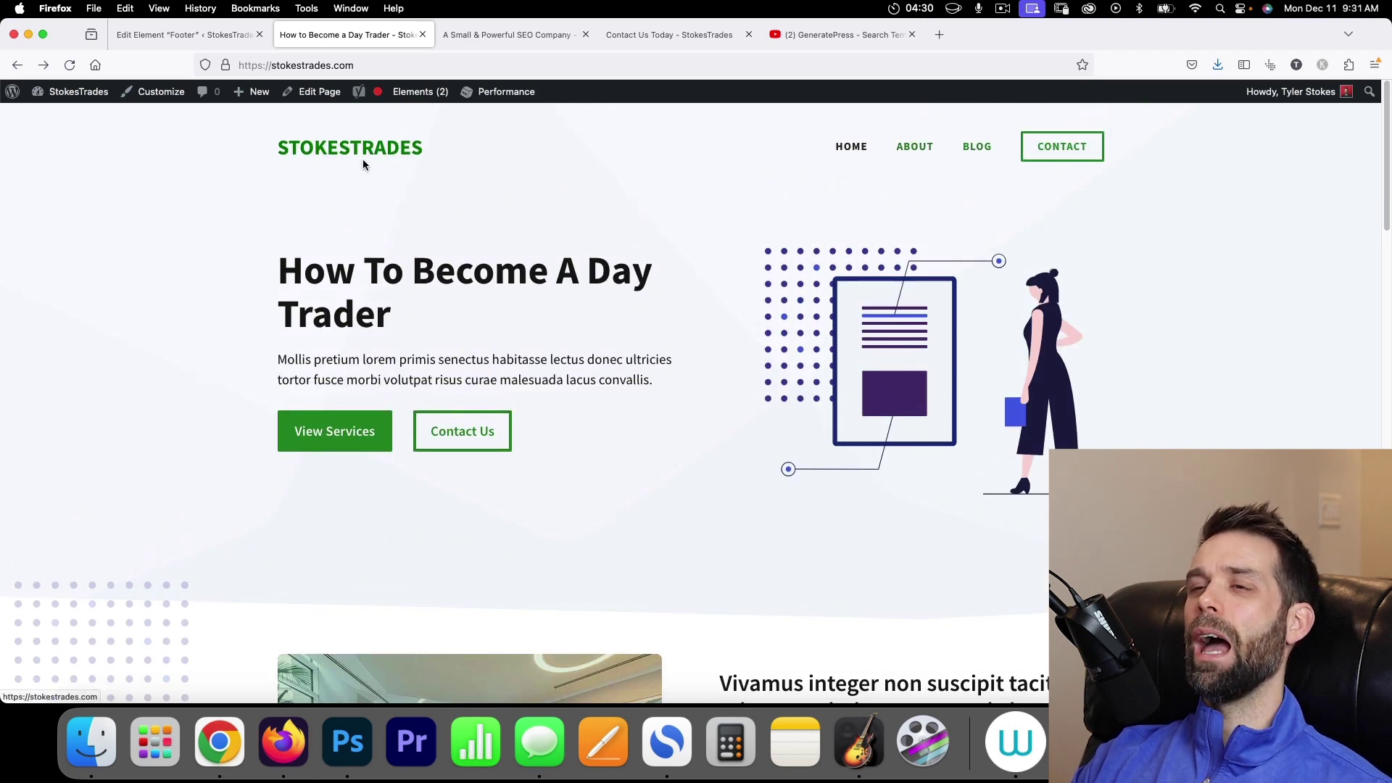
{"action": "scroll", "coordinate": [568, 314], "scroll_direction": "down", "scroll_amount": 1}
{"action": "scroll", "coordinate": [568, 315], "scroll_direction": "up", "scroll_amount": 1}
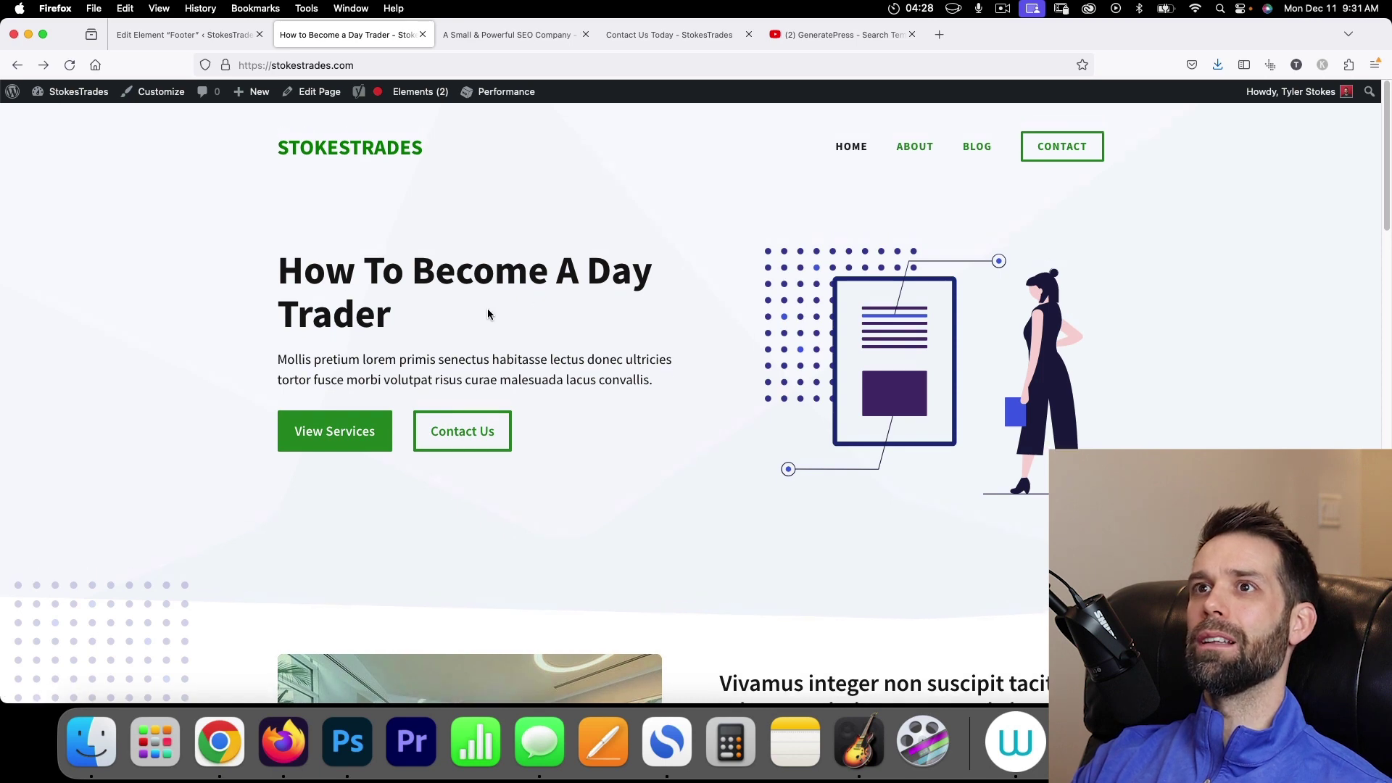
{"action": "left_click", "coordinate": [58, 114]}
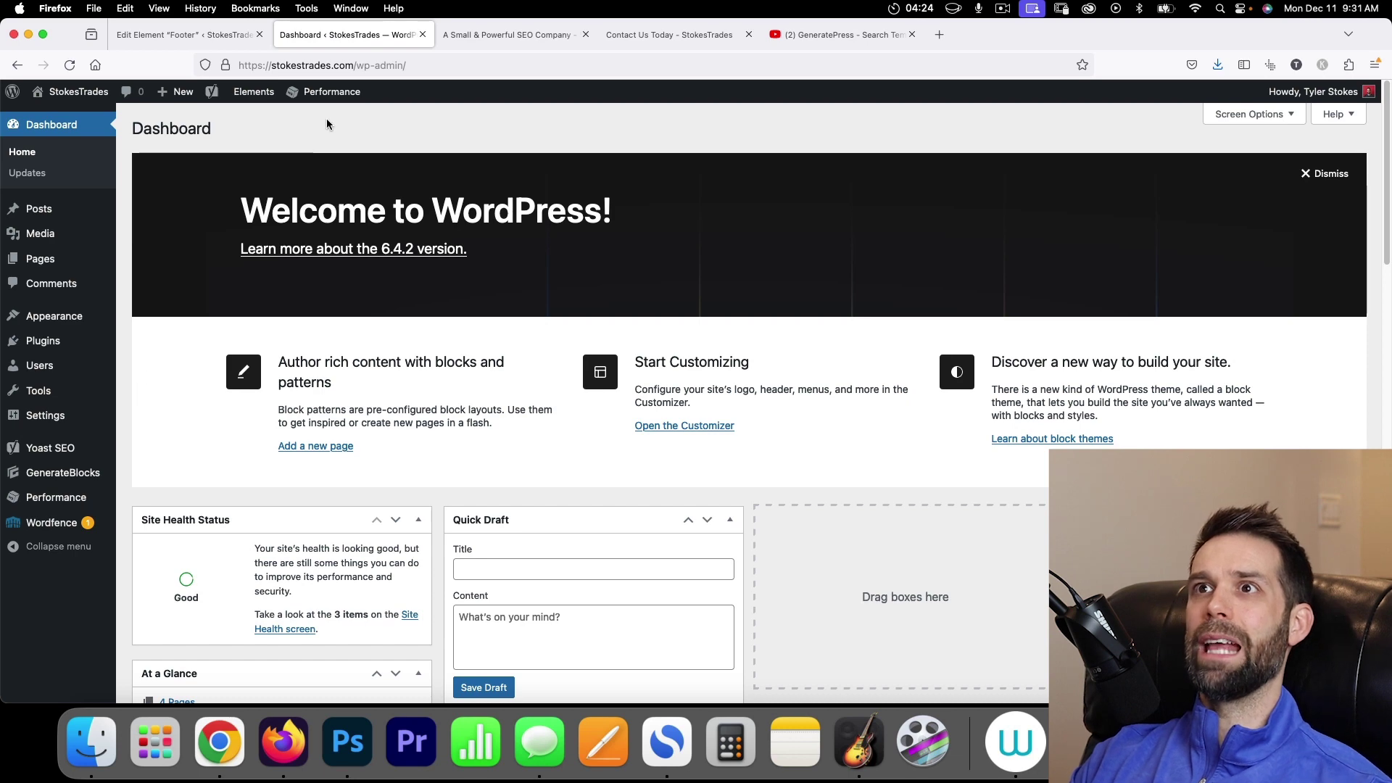
Close the About and Contact Us Today tabs and return to the WordPress dashboard.
{"action": "left_click", "coordinate": [507, 34]}
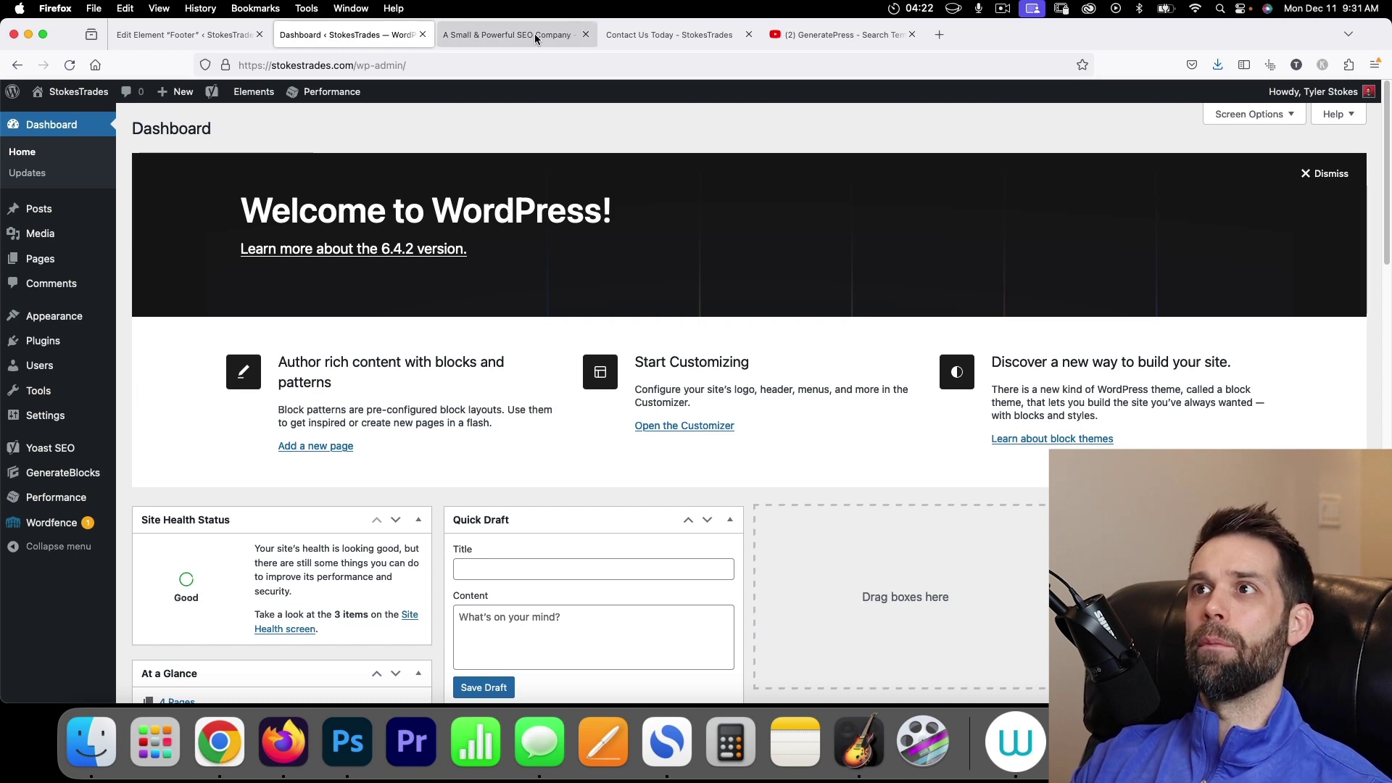
{"action": "left_click", "coordinate": [585, 34]}
{"action": "left_click", "coordinate": [585, 34]}
{"action": "left_click", "coordinate": [290, 42]}
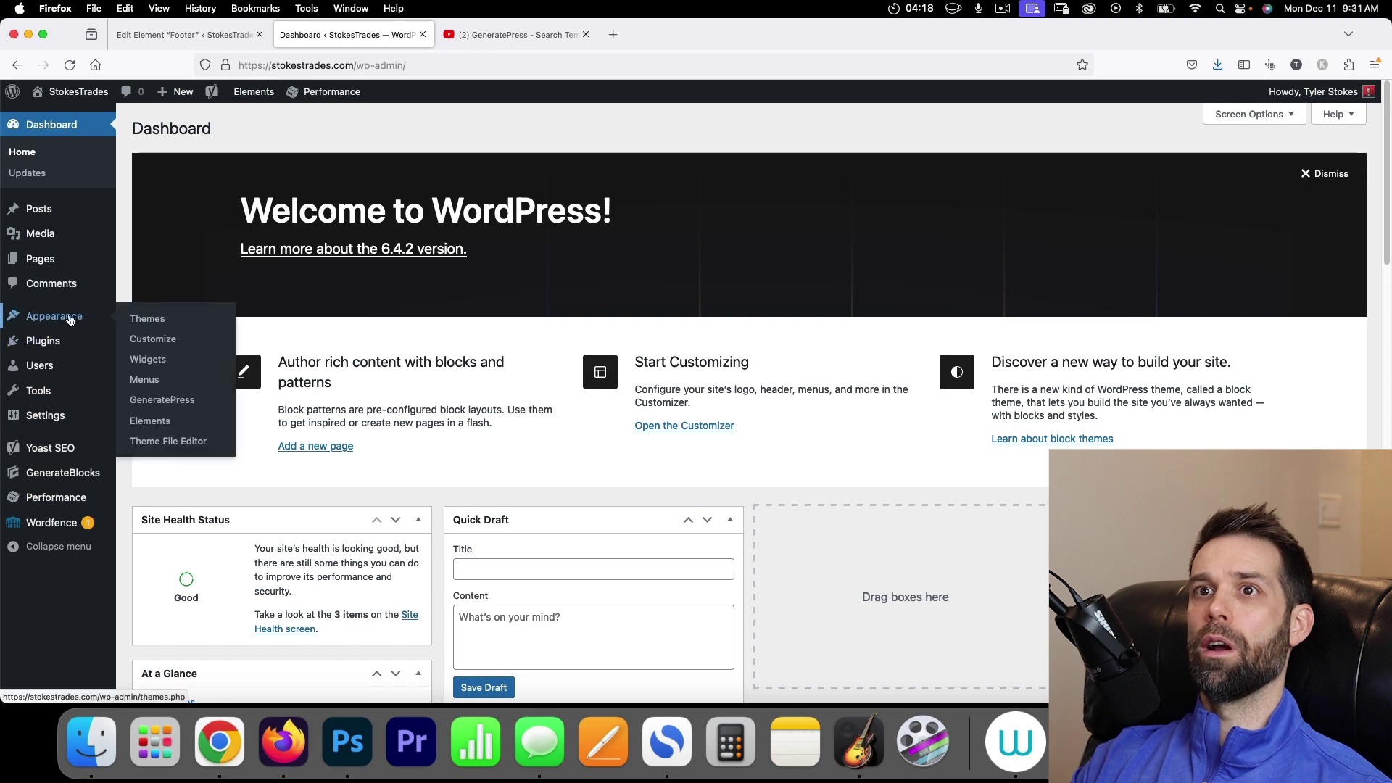
Open Yoast SEO Settings > Advanced > Media pages to confirm media pages stay disabled.
{"action": "left_click", "coordinate": [47, 448]}
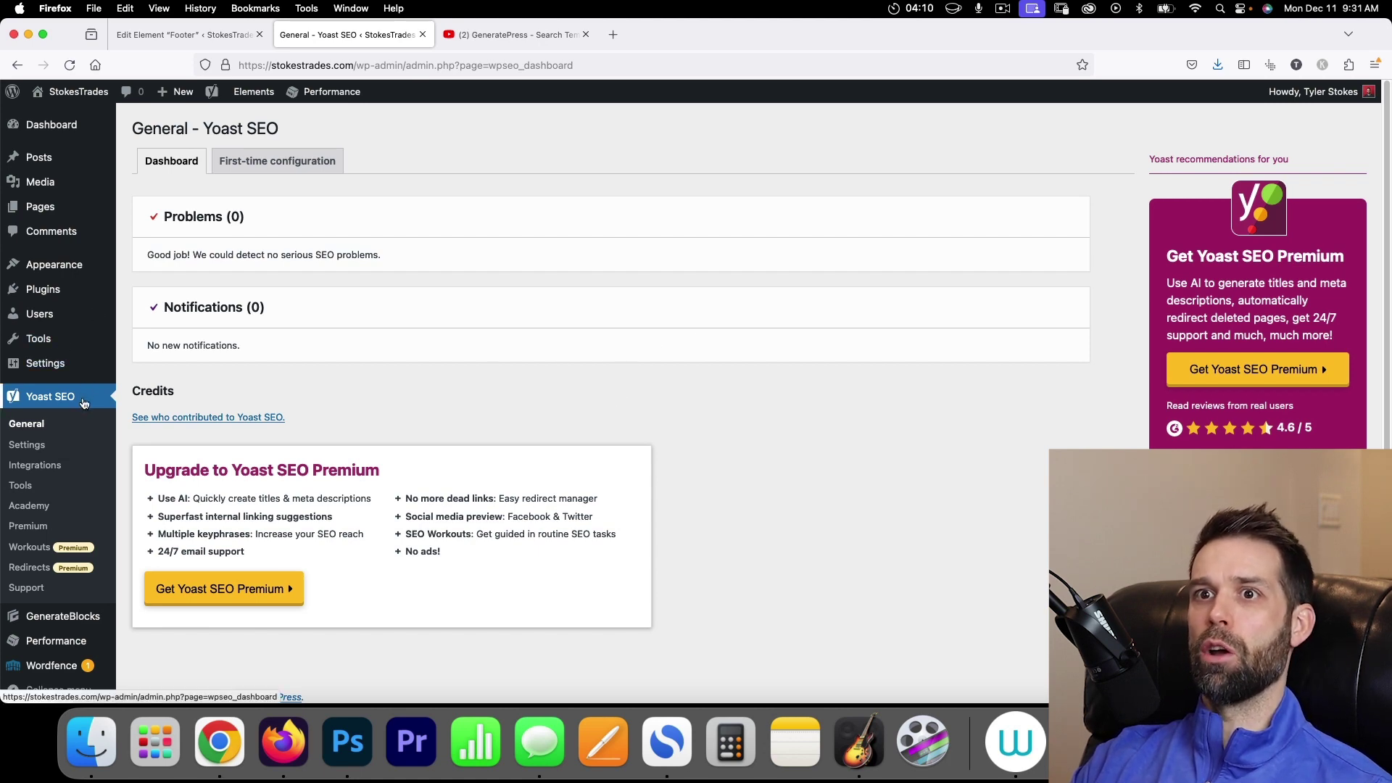
{"action": "left_click", "coordinate": [33, 447]}
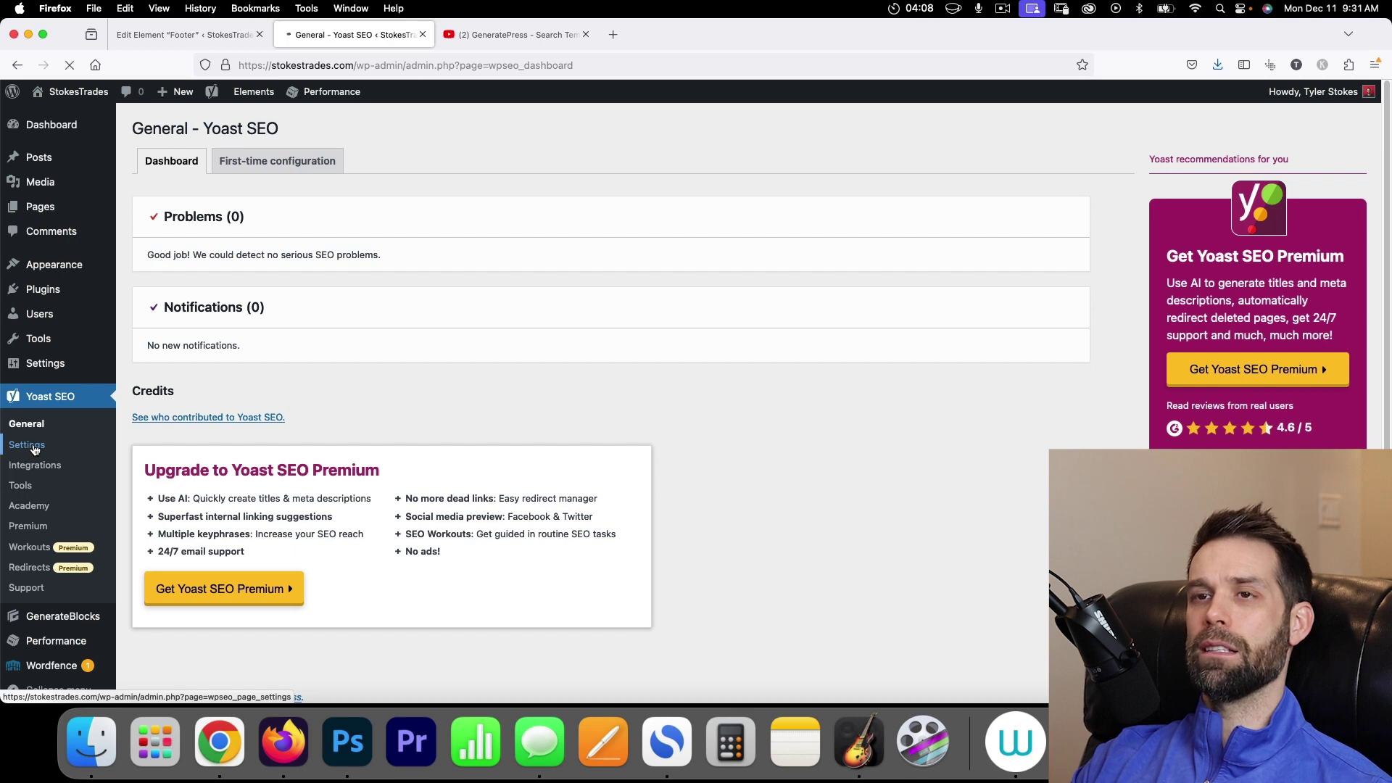
{"action": "scroll", "coordinate": [255, 476], "scroll_direction": "down", "scroll_amount": 5}
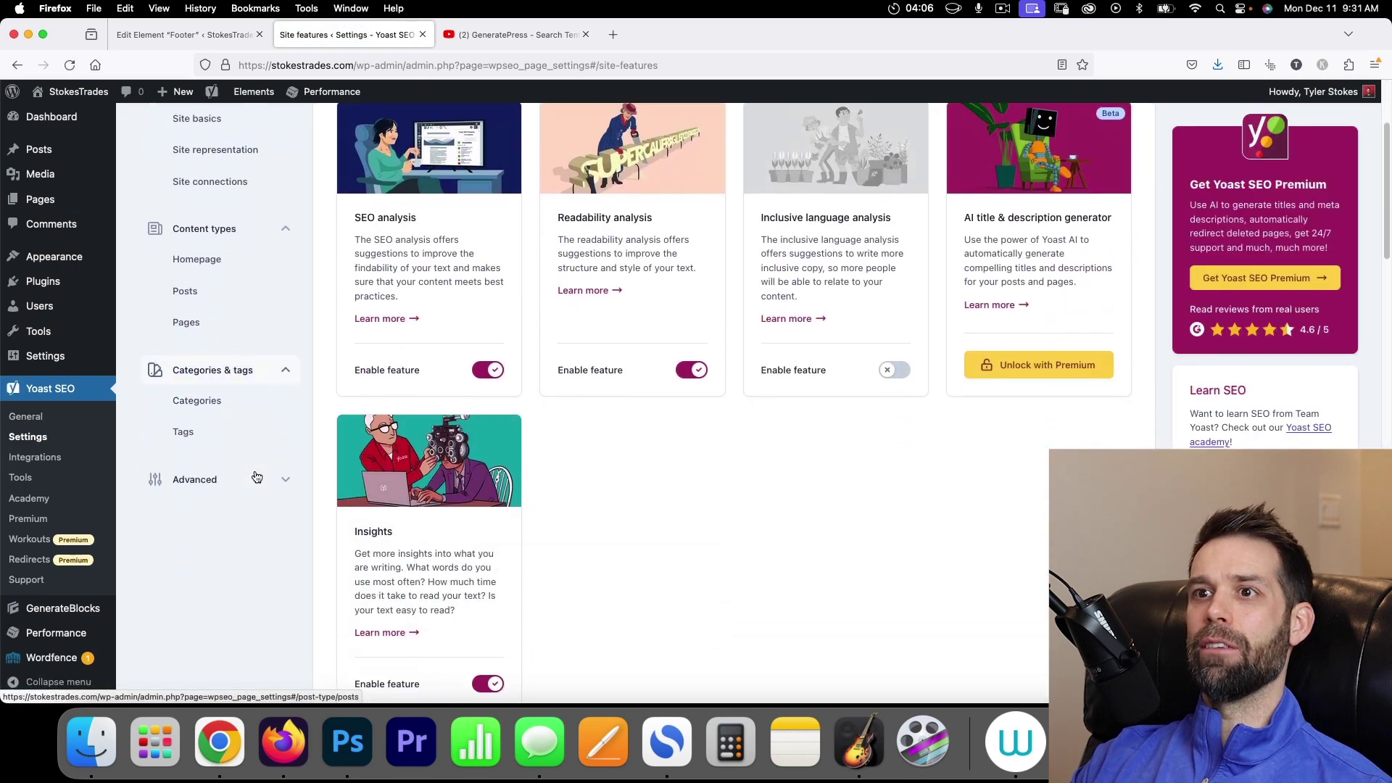
{"action": "left_click", "coordinate": [288, 409]}
{"action": "scroll", "coordinate": [255, 500], "scroll_direction": "down", "scroll_amount": 2}
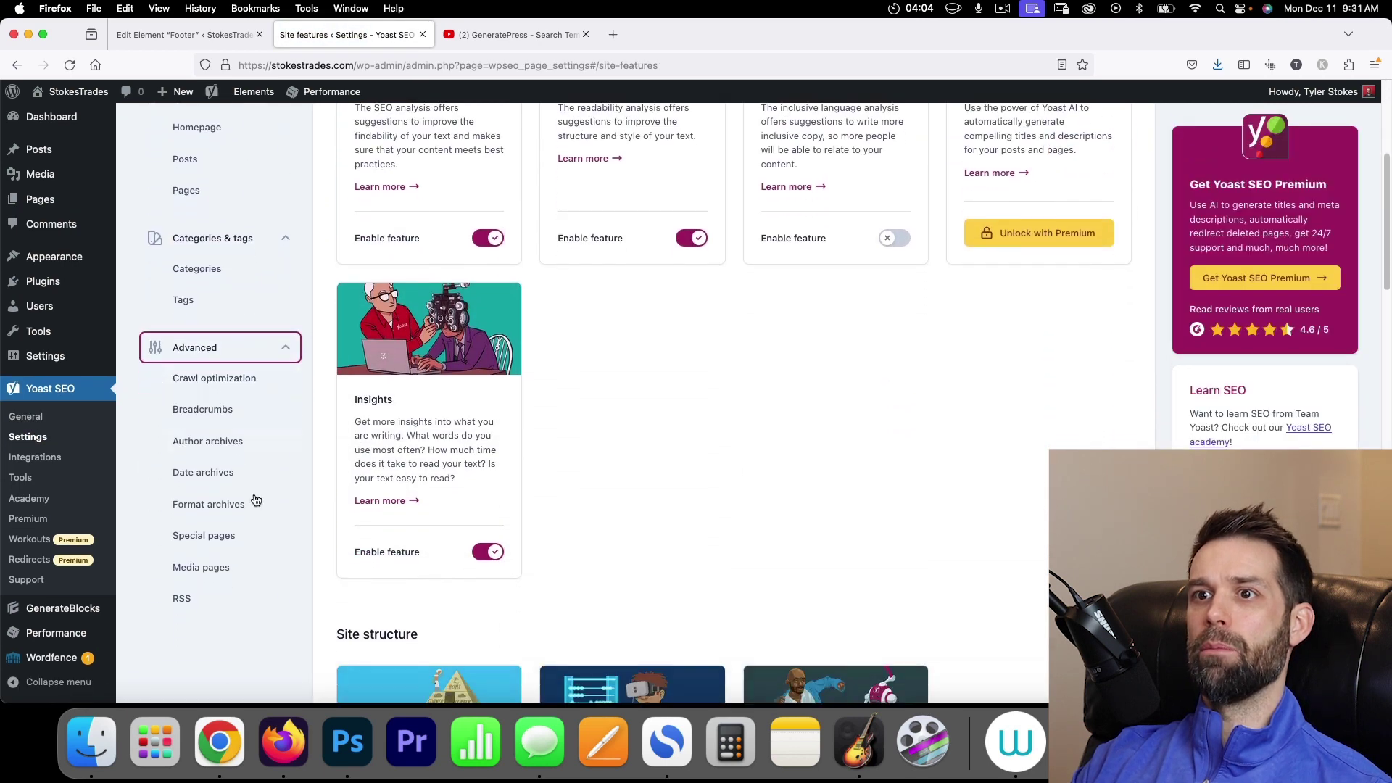
{"action": "left_click", "coordinate": [211, 555]}
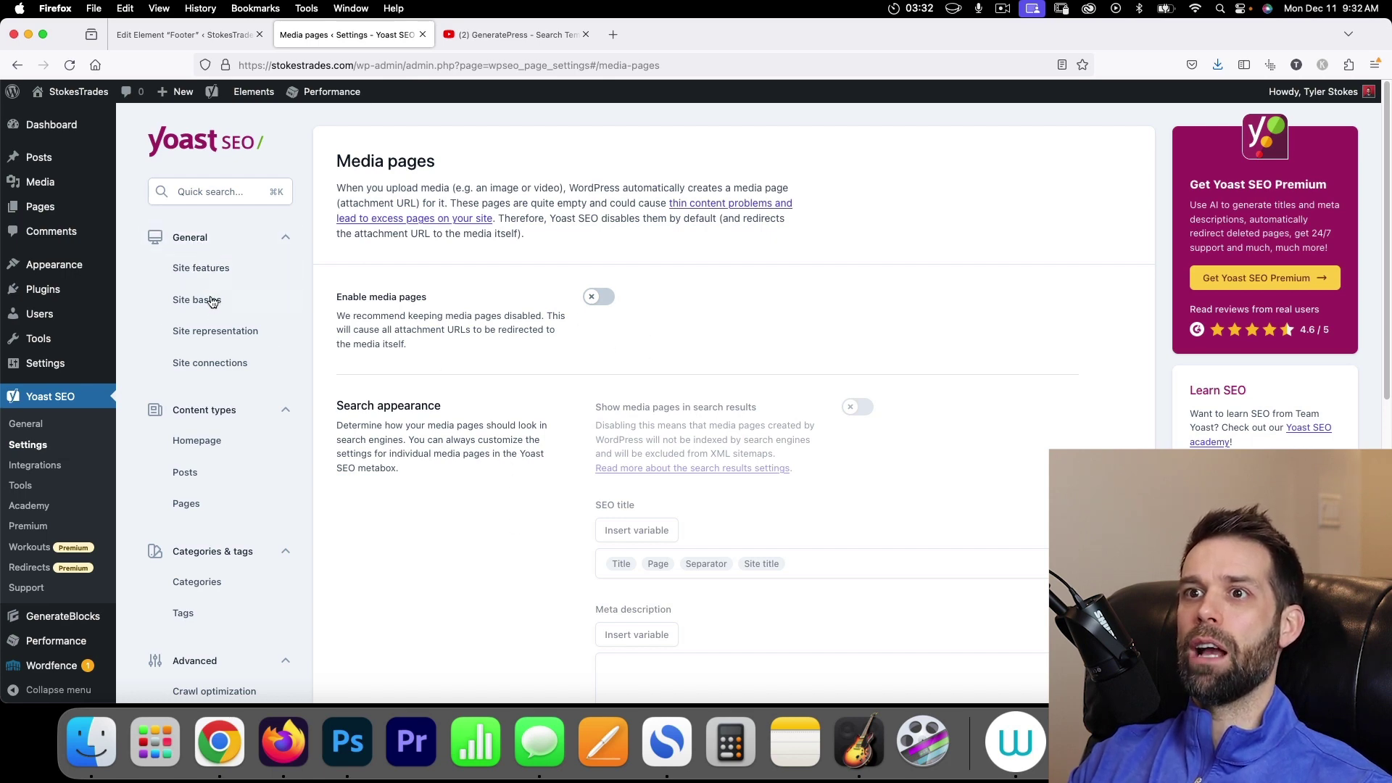
Review the Home page's SEO title 'How to Become a Day Trader - StokesTrades' and view it live.
{"action": "left_click", "coordinate": [210, 444]}
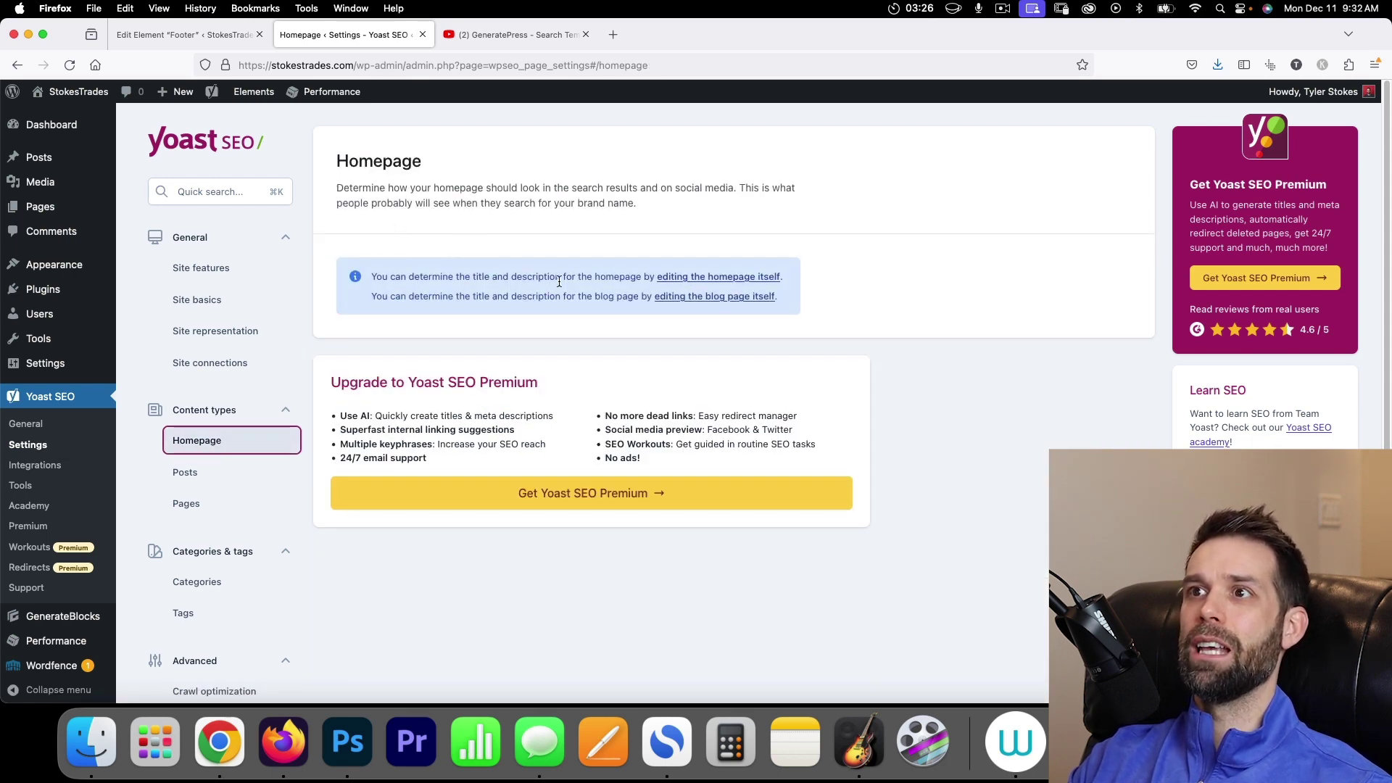
{"action": "left_click", "coordinate": [715, 278]}
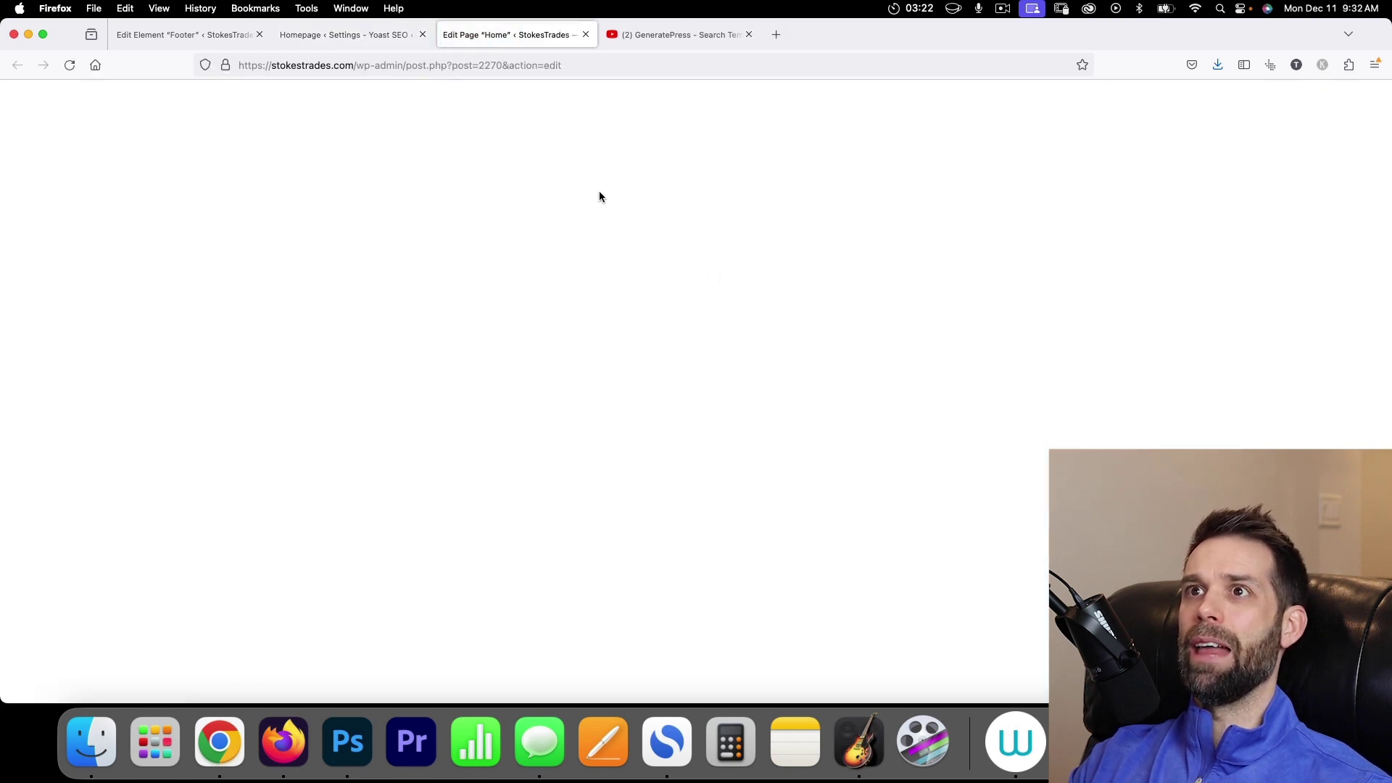
{"action": "scroll", "coordinate": [414, 290], "scroll_direction": "down", "scroll_amount": 4}
{"action": "scroll", "coordinate": [397, 318], "scroll_direction": "down", "scroll_amount": 20}
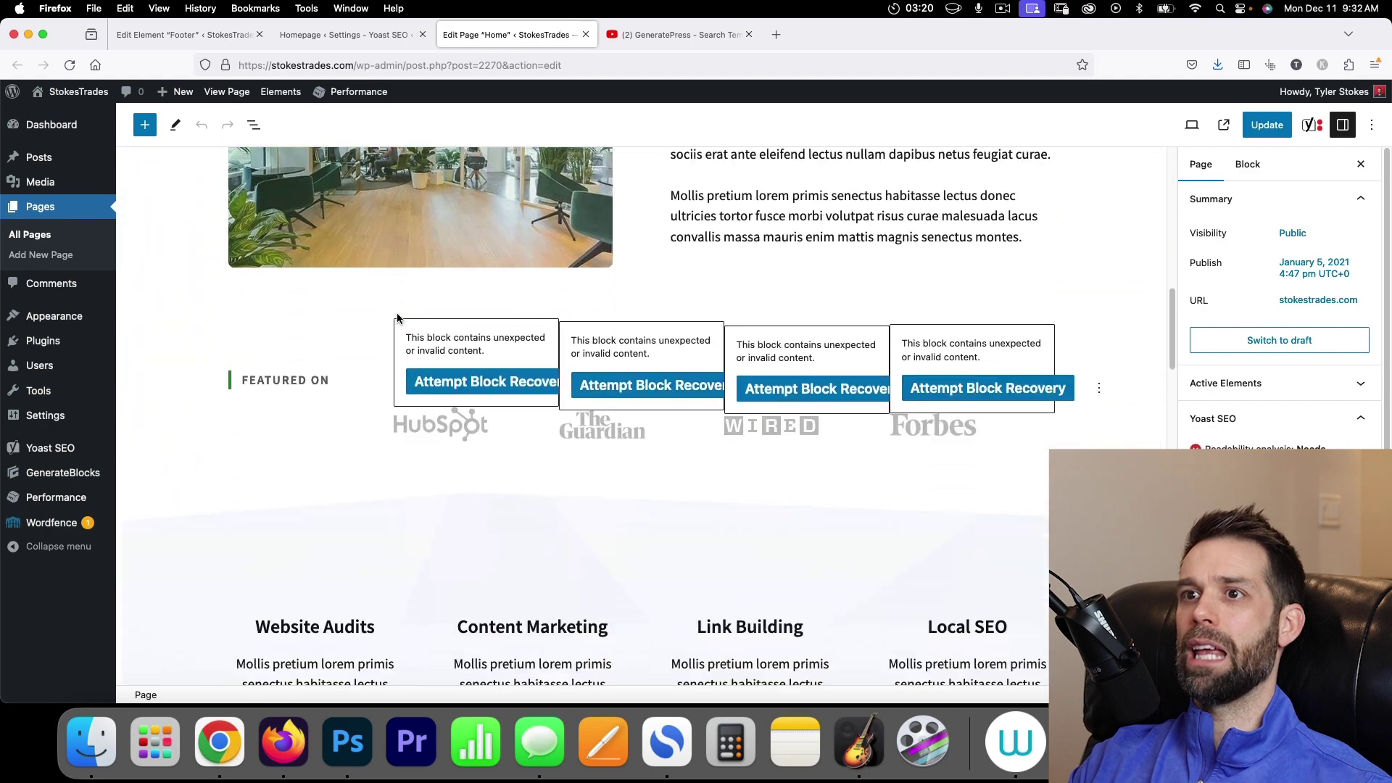
{"action": "scroll", "coordinate": [397, 316], "scroll_direction": "down", "scroll_amount": 5}
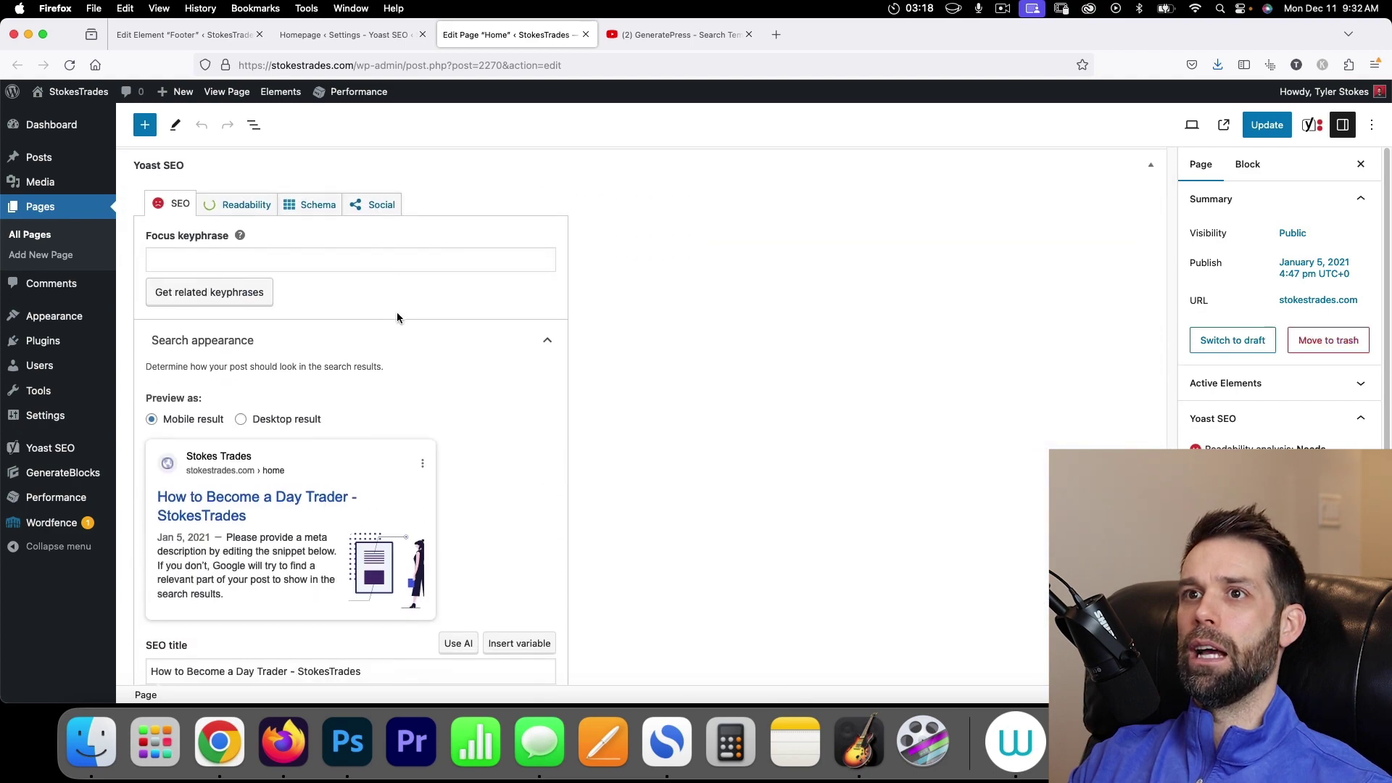
{"action": "scroll", "coordinate": [769, 368], "scroll_direction": "down", "scroll_amount": 3}
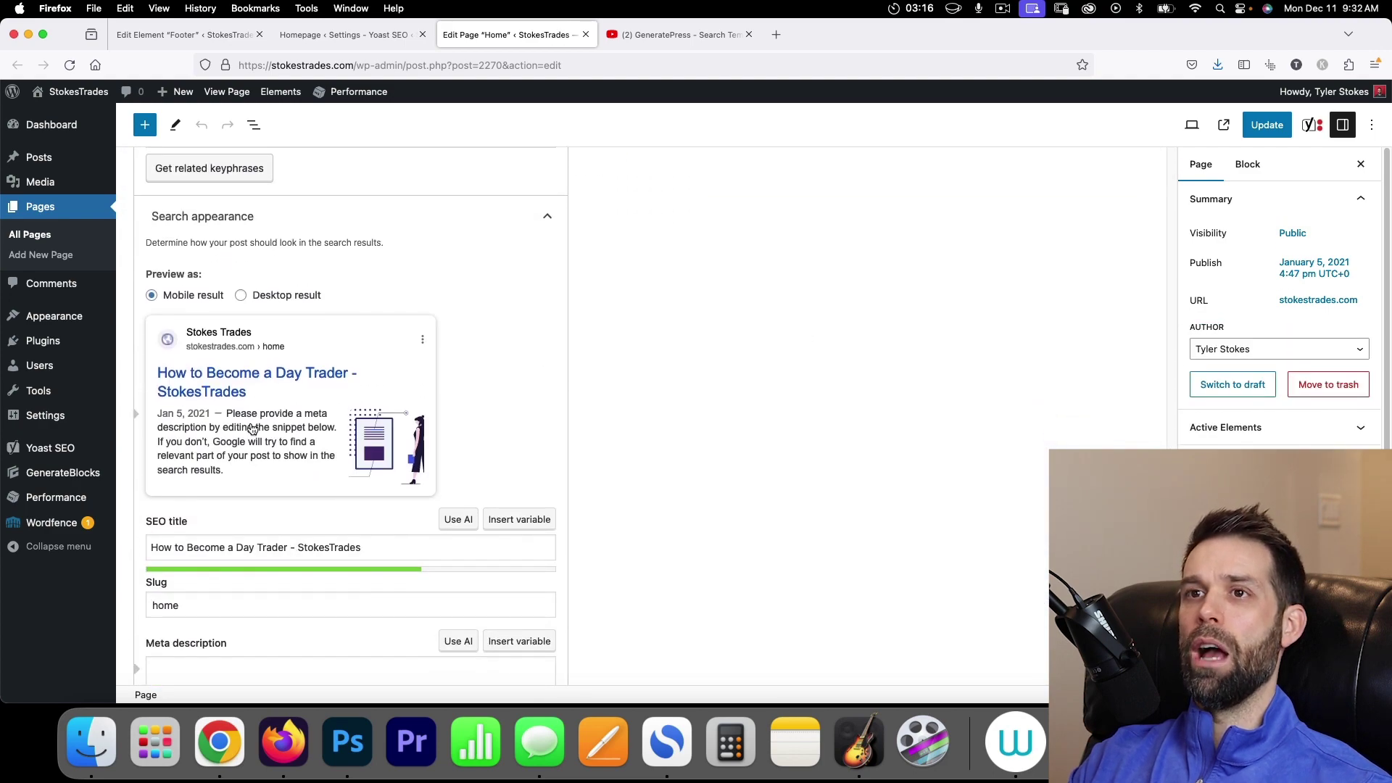
{"action": "scroll", "coordinate": [251, 397], "scroll_direction": "down", "scroll_amount": 5}
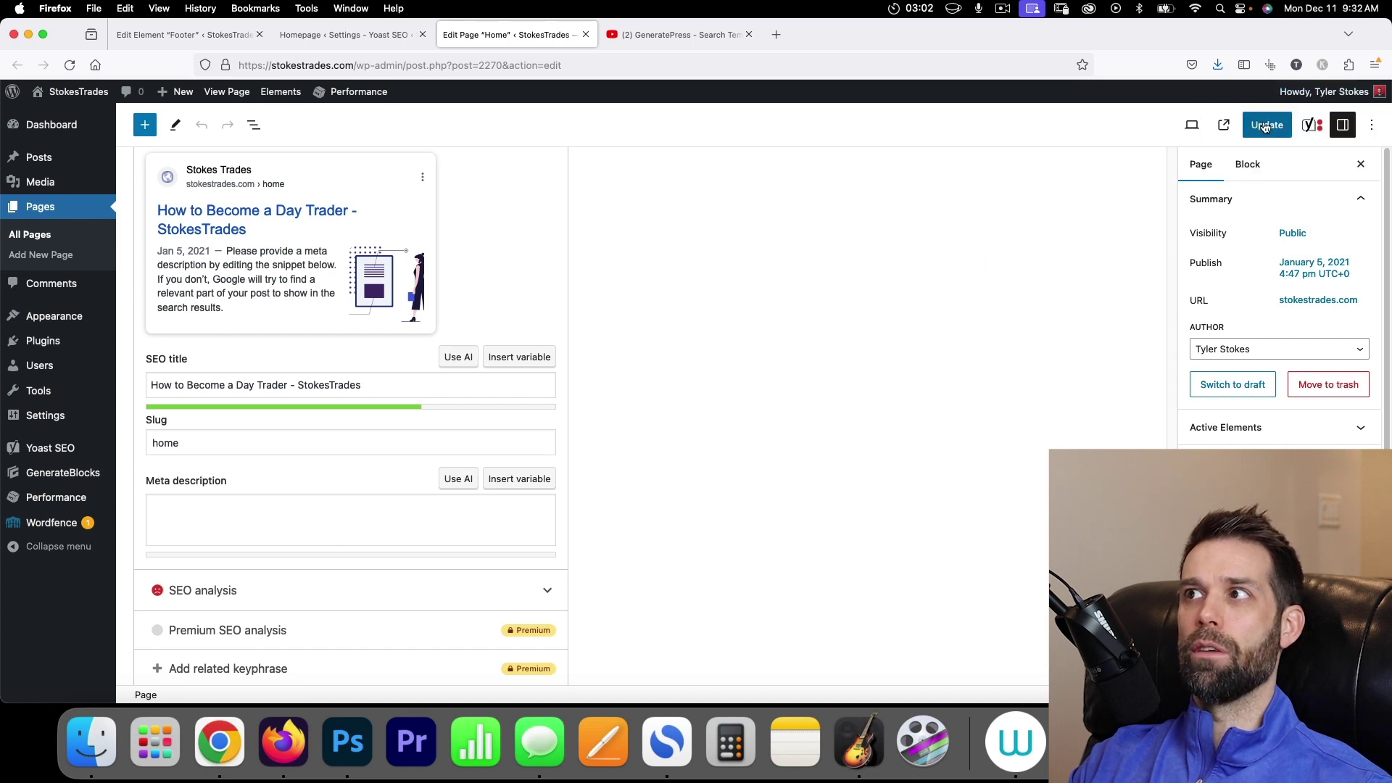
{"action": "left_click", "coordinate": [1226, 125]}
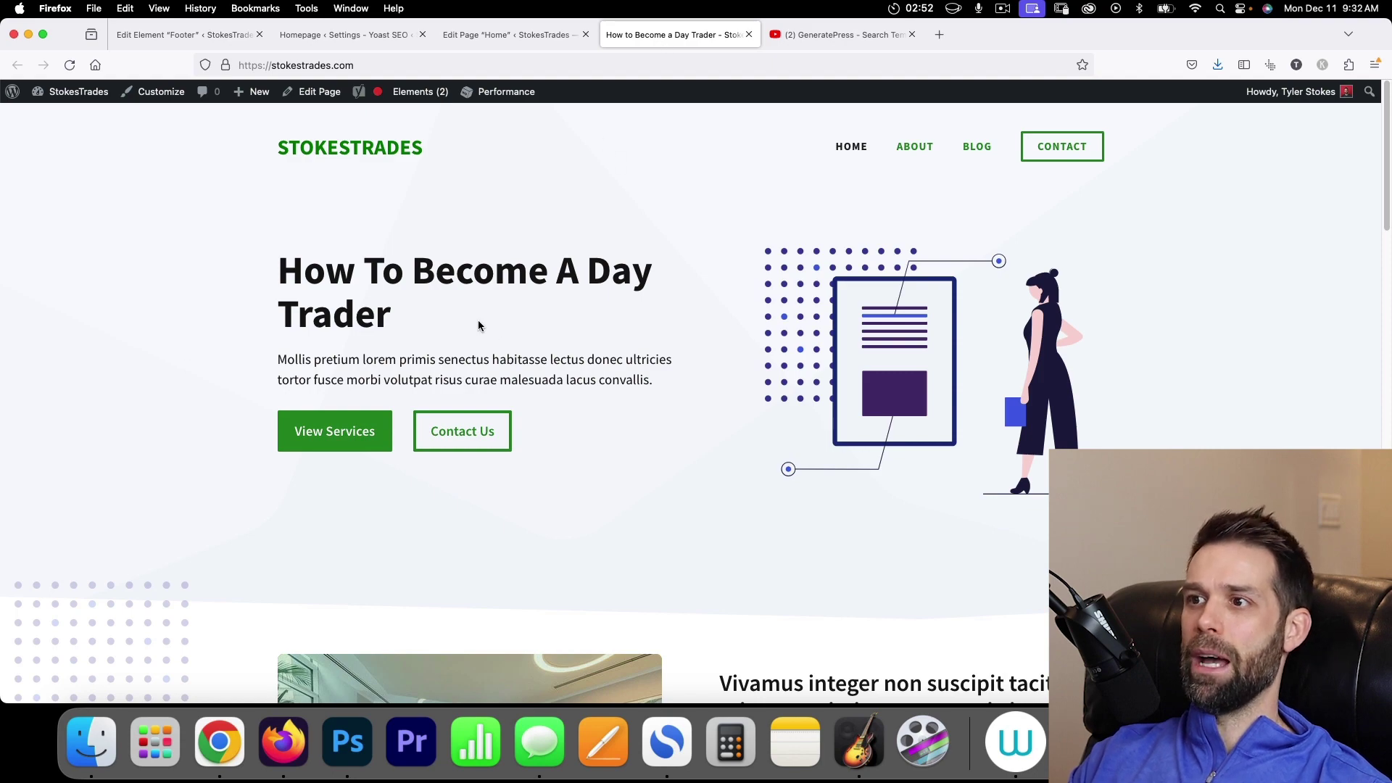
{"action": "scroll", "coordinate": [700, 349], "scroll_direction": "down", "scroll_amount": 4}
{"action": "scroll", "coordinate": [735, 353], "scroll_direction": "down", "scroll_amount": 10}
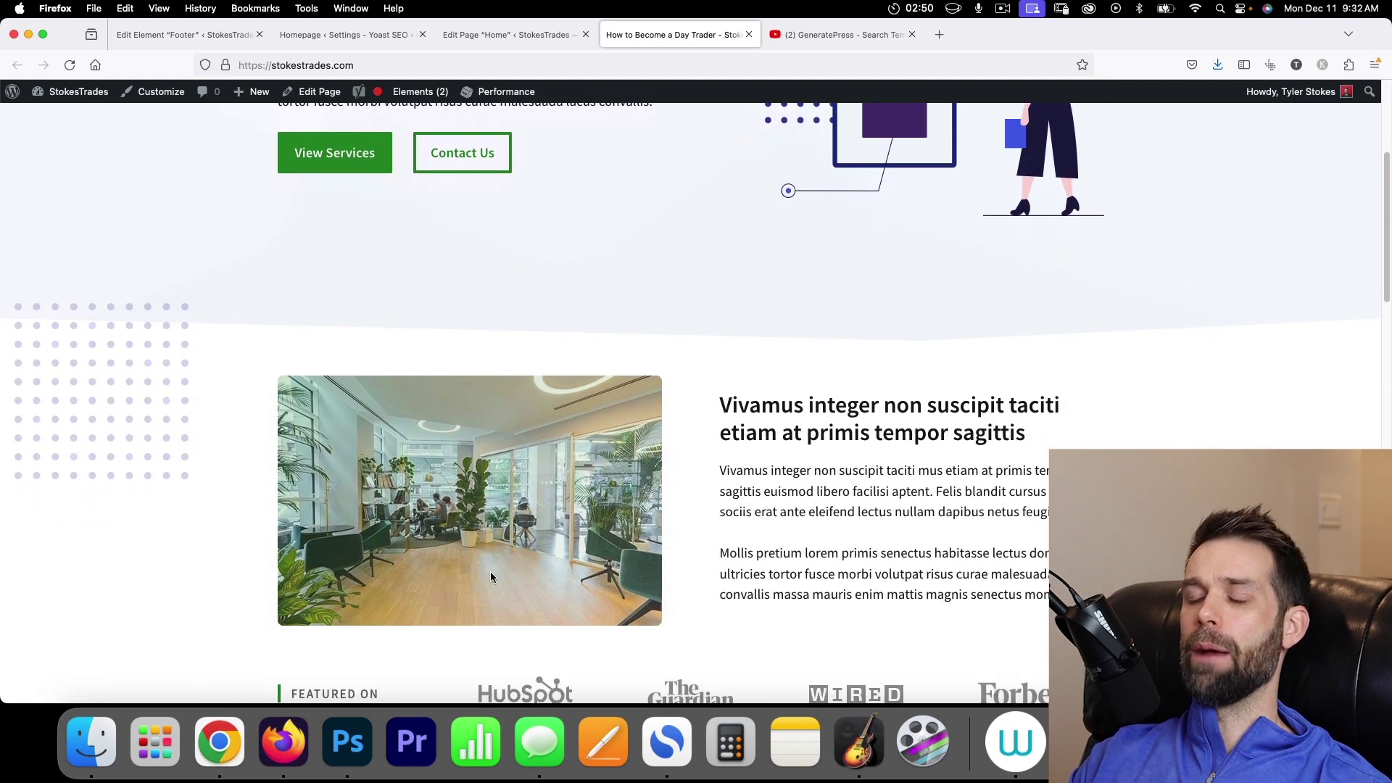
{"action": "scroll", "coordinate": [499, 422], "scroll_direction": "down", "scroll_amount": 12}
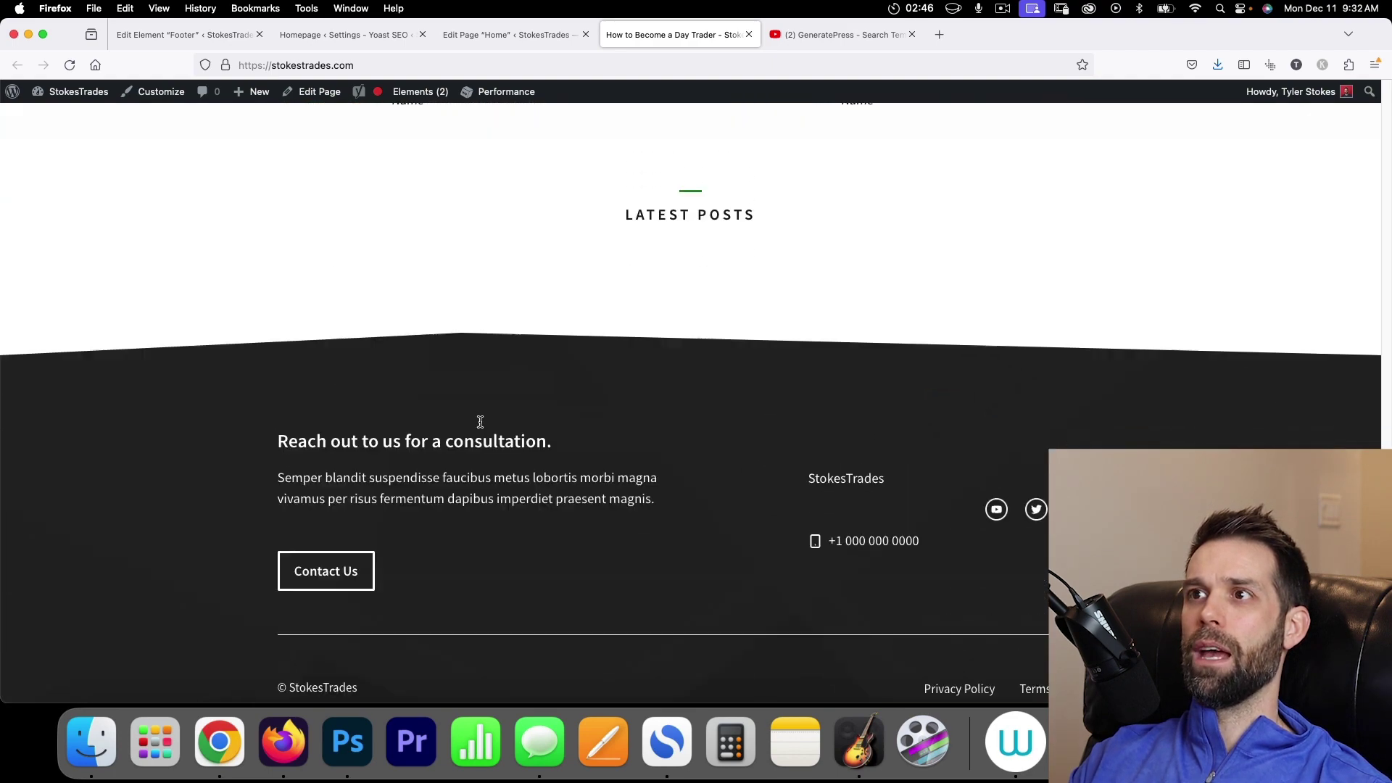
{"action": "scroll", "coordinate": [480, 421], "scroll_direction": "up", "scroll_amount": 20}
{"action": "scroll", "coordinate": [508, 424], "scroll_direction": "up", "scroll_amount": 4}
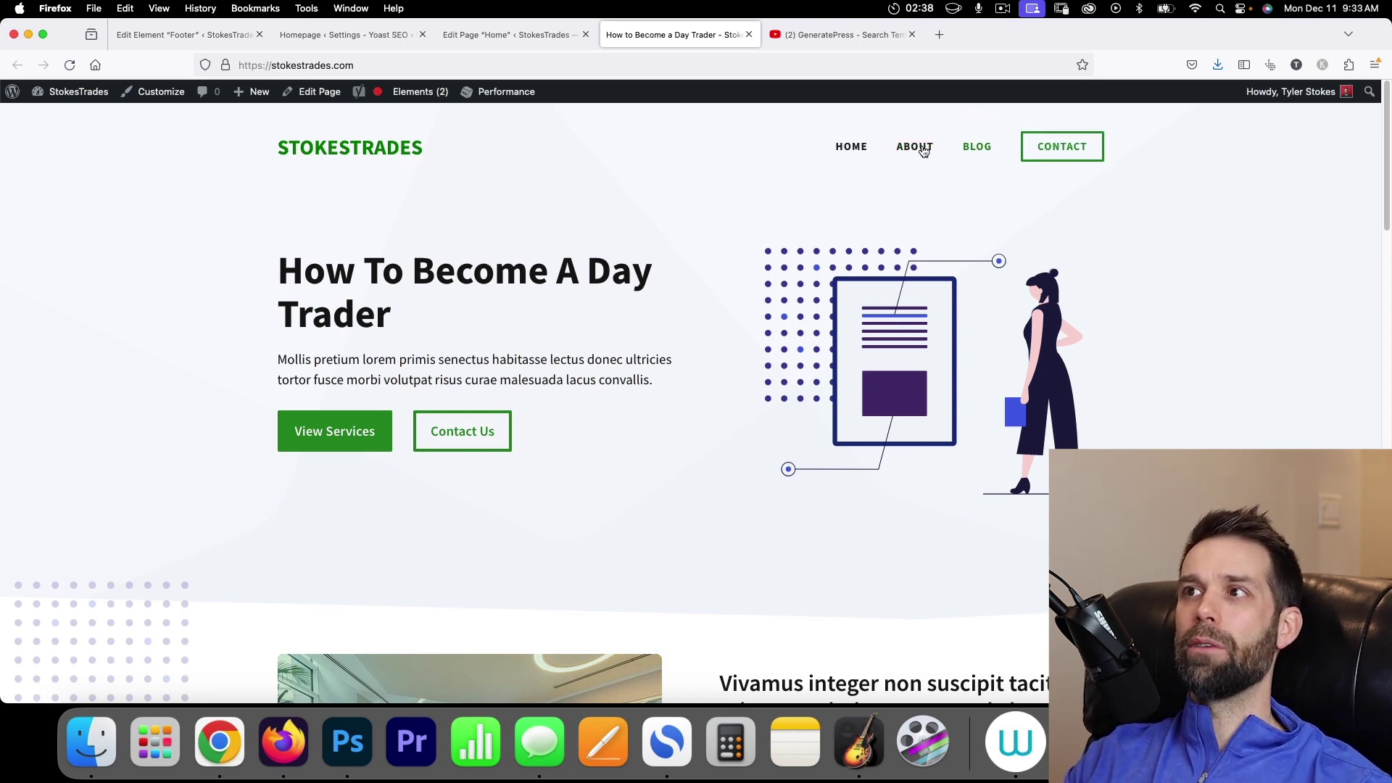
{"action": "scroll", "coordinate": [913, 188], "scroll_direction": "down", "scroll_amount": 20}
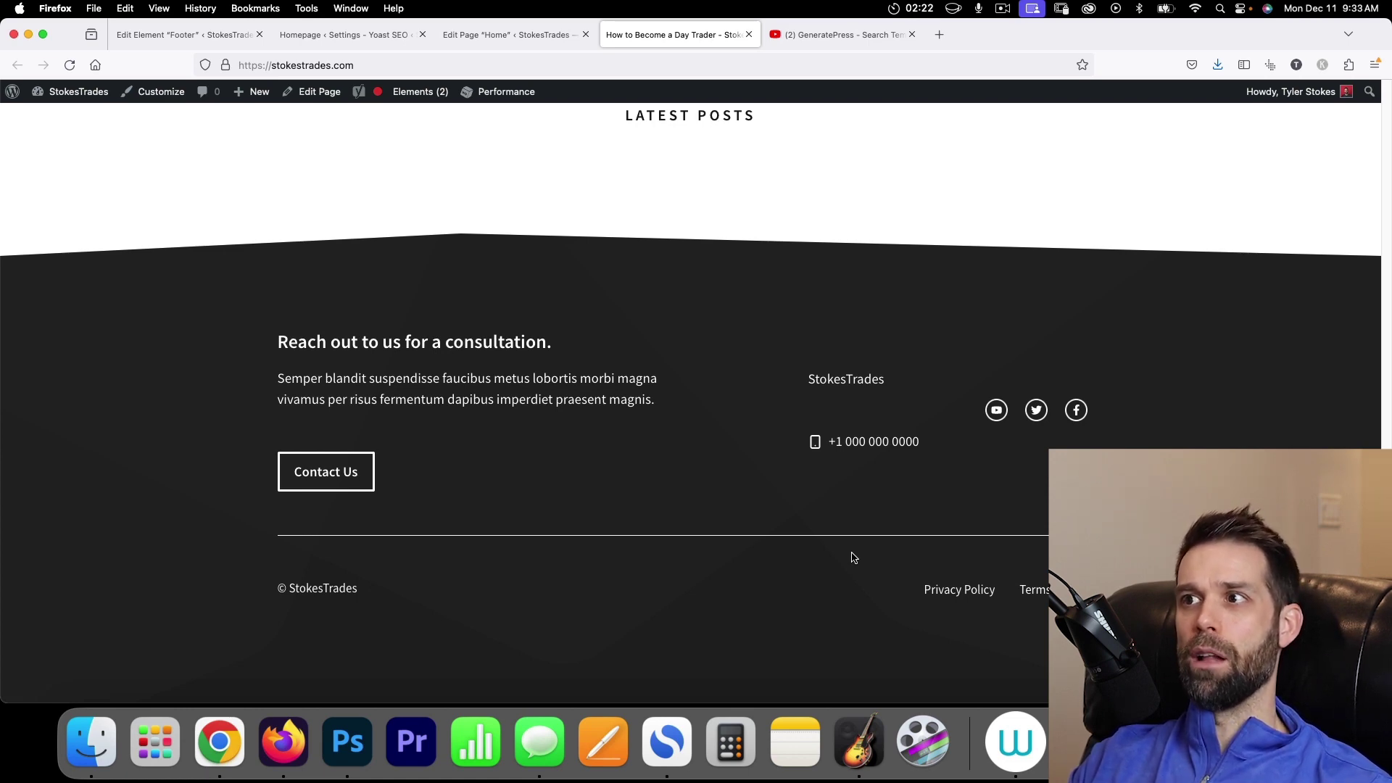
{"action": "scroll", "coordinate": [874, 537], "scroll_direction": "up", "scroll_amount": 20}
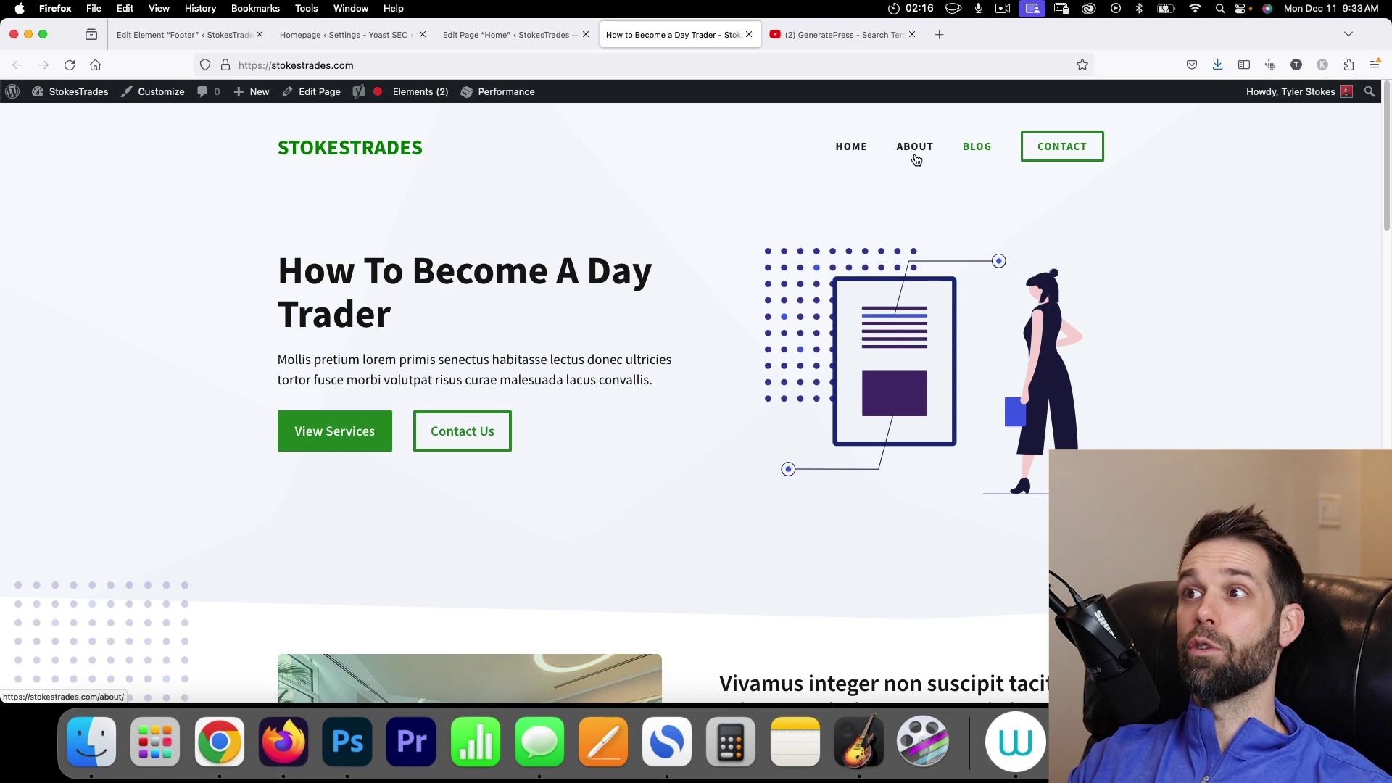
Open the 'A Small & Powerful SEO Company' About page from the site navigation and scroll through it.
{"action": "left_click", "coordinate": [916, 147]}
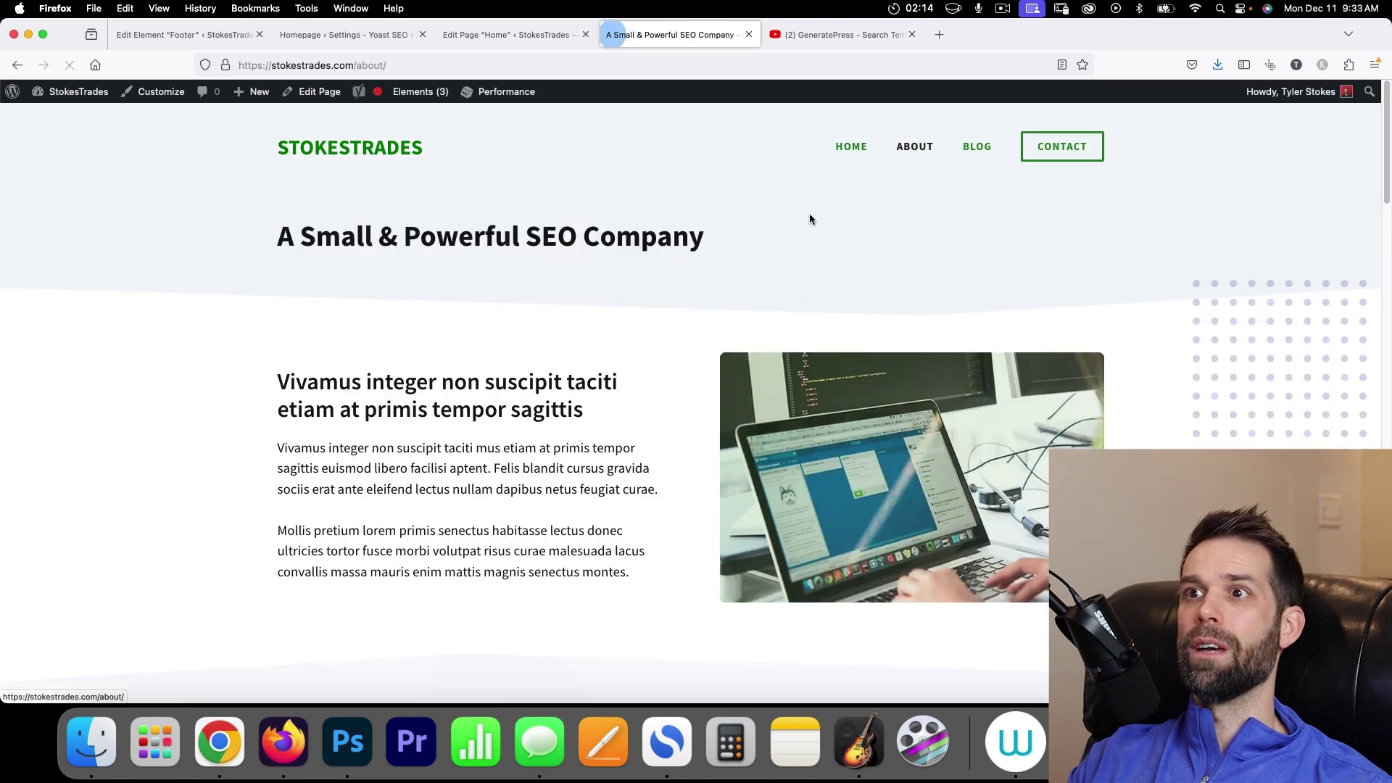
{"action": "scroll", "coordinate": [620, 425], "scroll_direction": "down", "scroll_amount": 5}
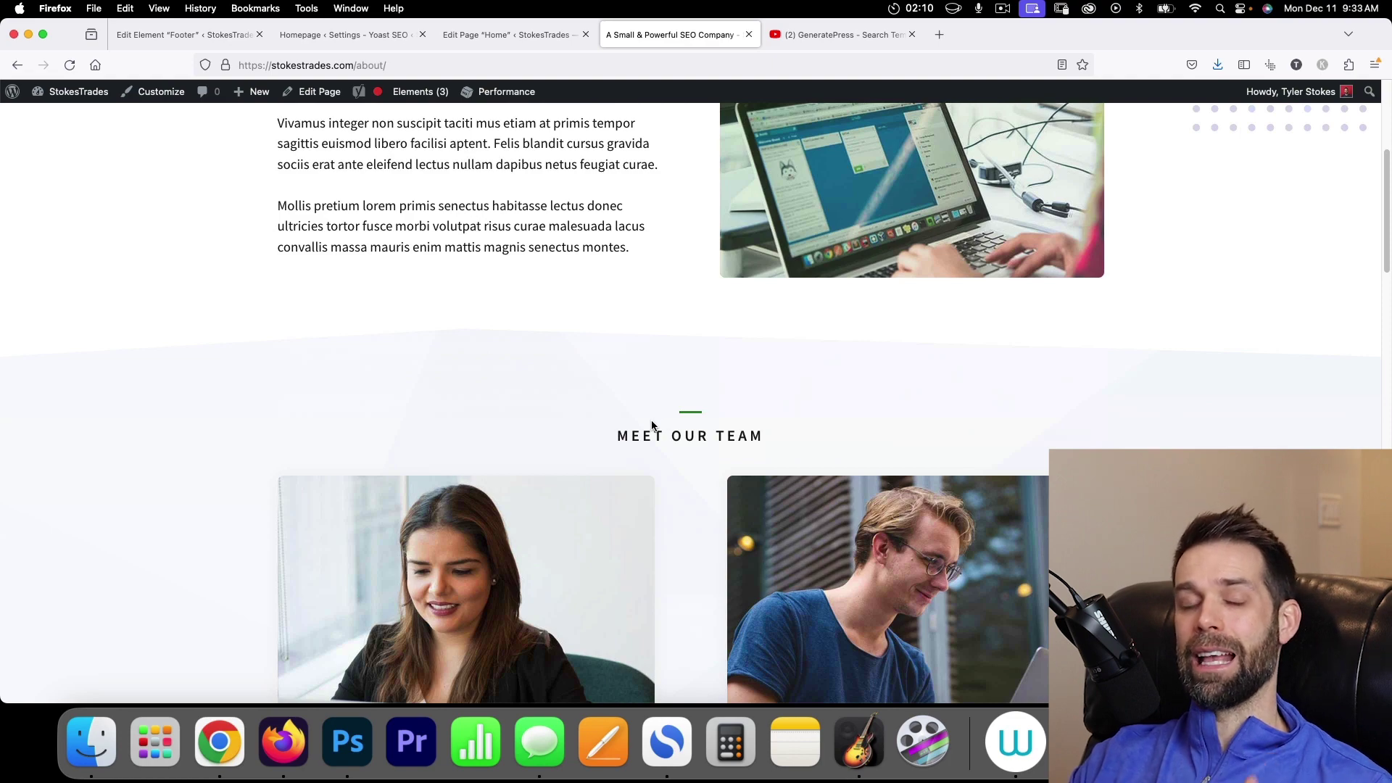
{"action": "scroll", "coordinate": [650, 424], "scroll_direction": "up", "scroll_amount": 5}
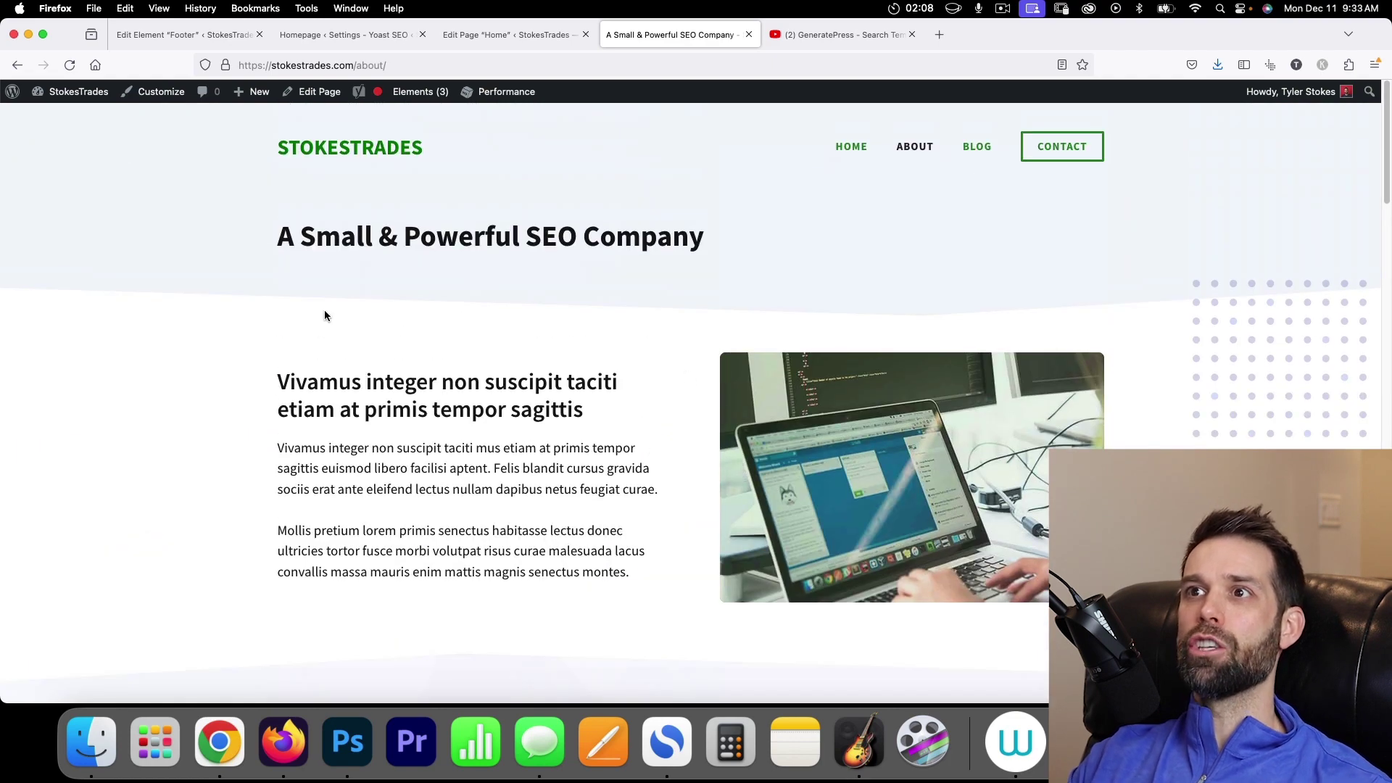